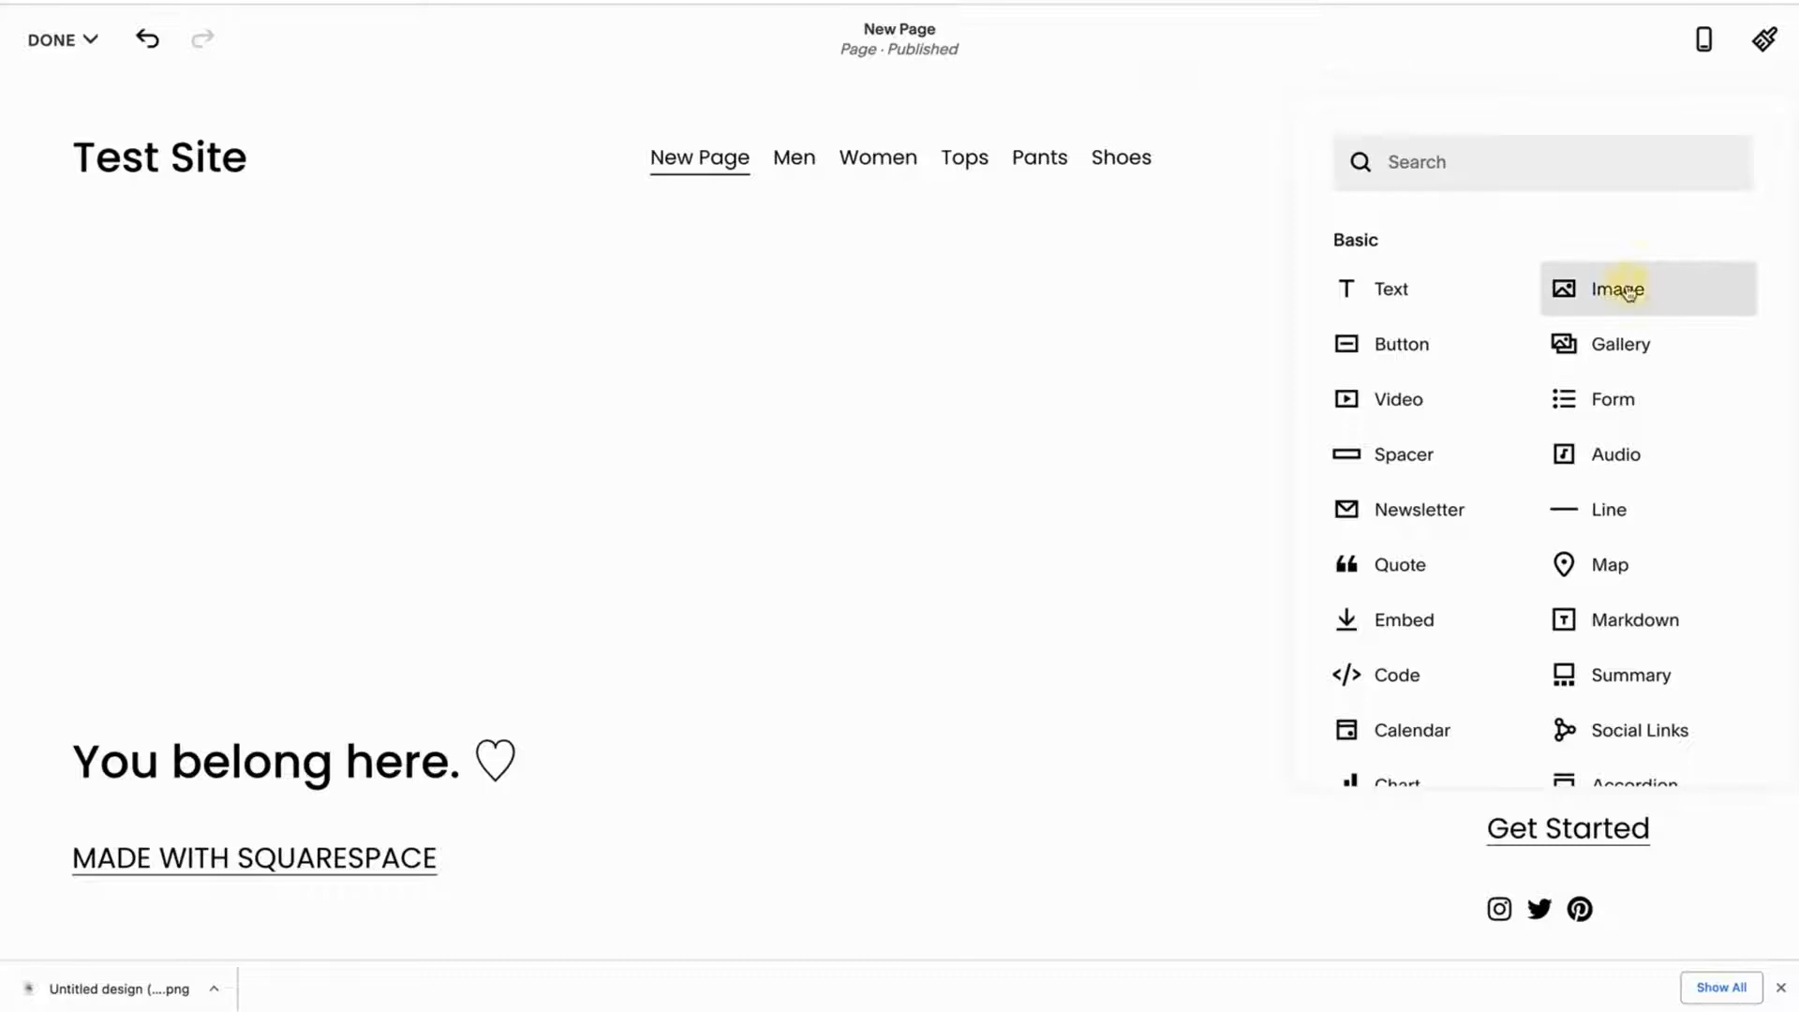
# - Add an image block to the page and drop the downloaded Untitled design PNG into its image area
pyautogui.scroll(-1, 1197, 554)
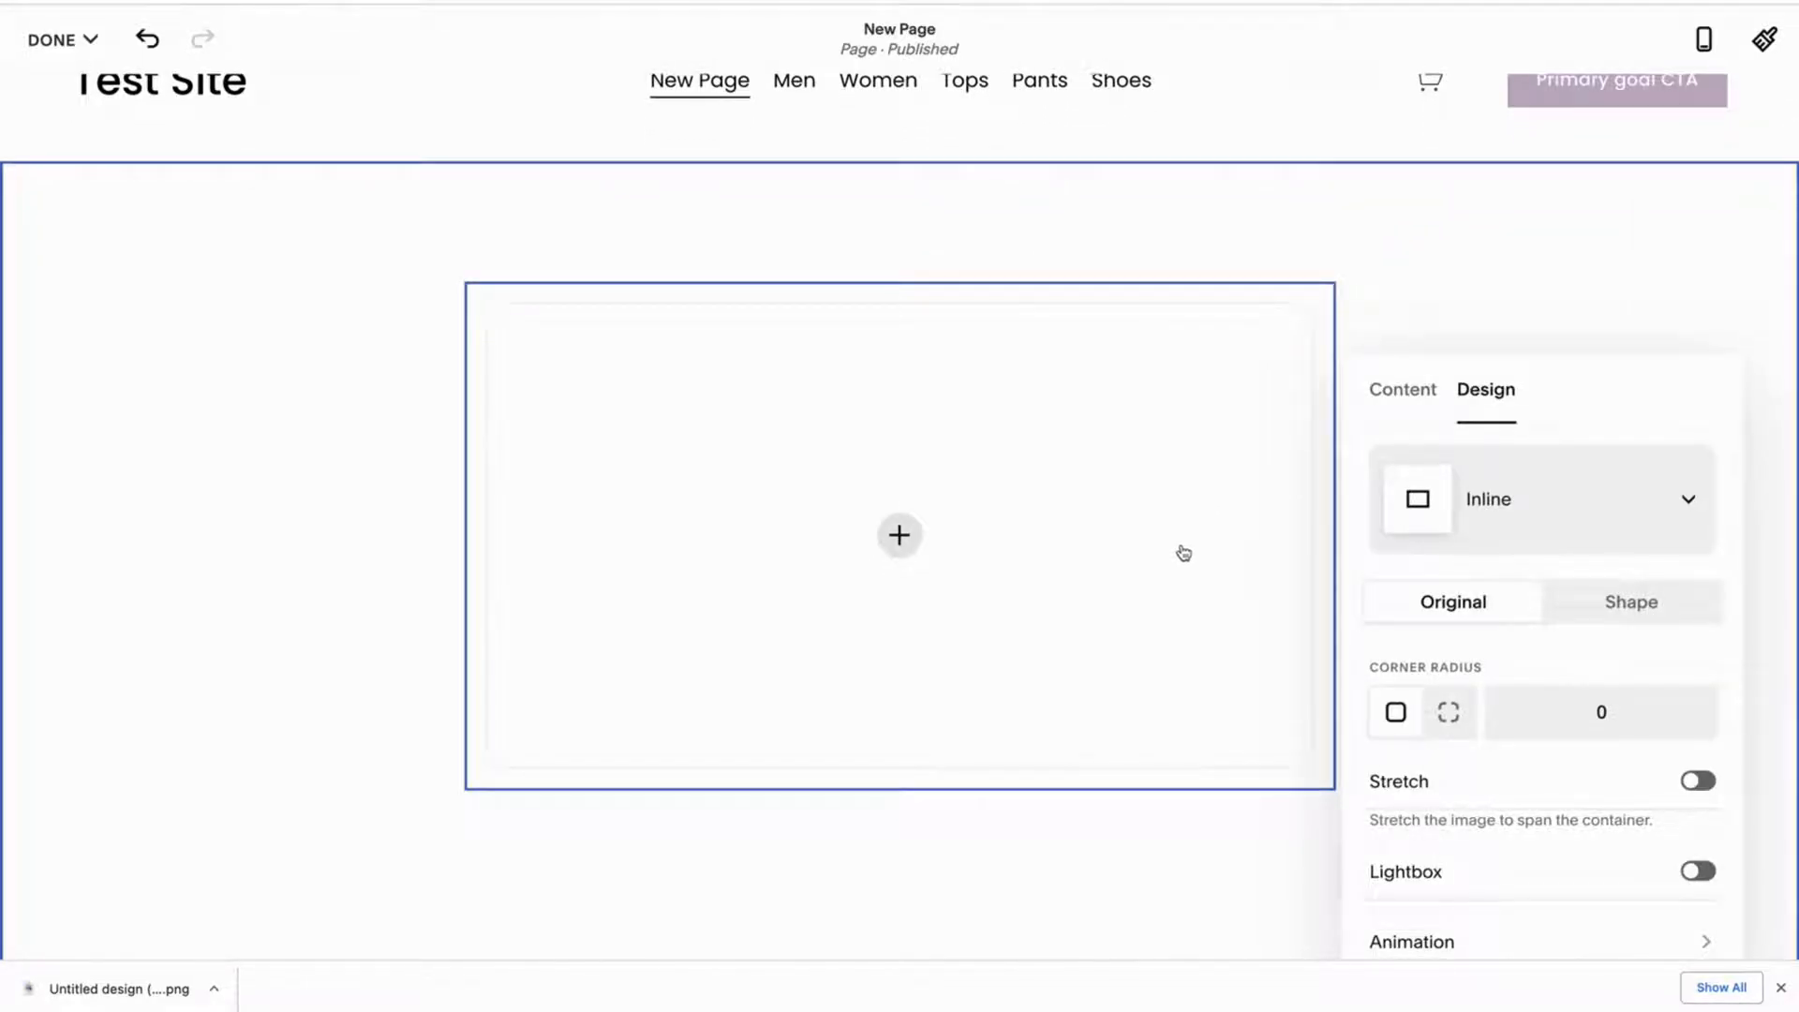
pyautogui.moveTo(88, 993); pyautogui.dragTo(134, 1000)
pyautogui.click(1401, 389)
pyautogui.moveTo(127, 989); pyautogui.dragTo(1519, 548)
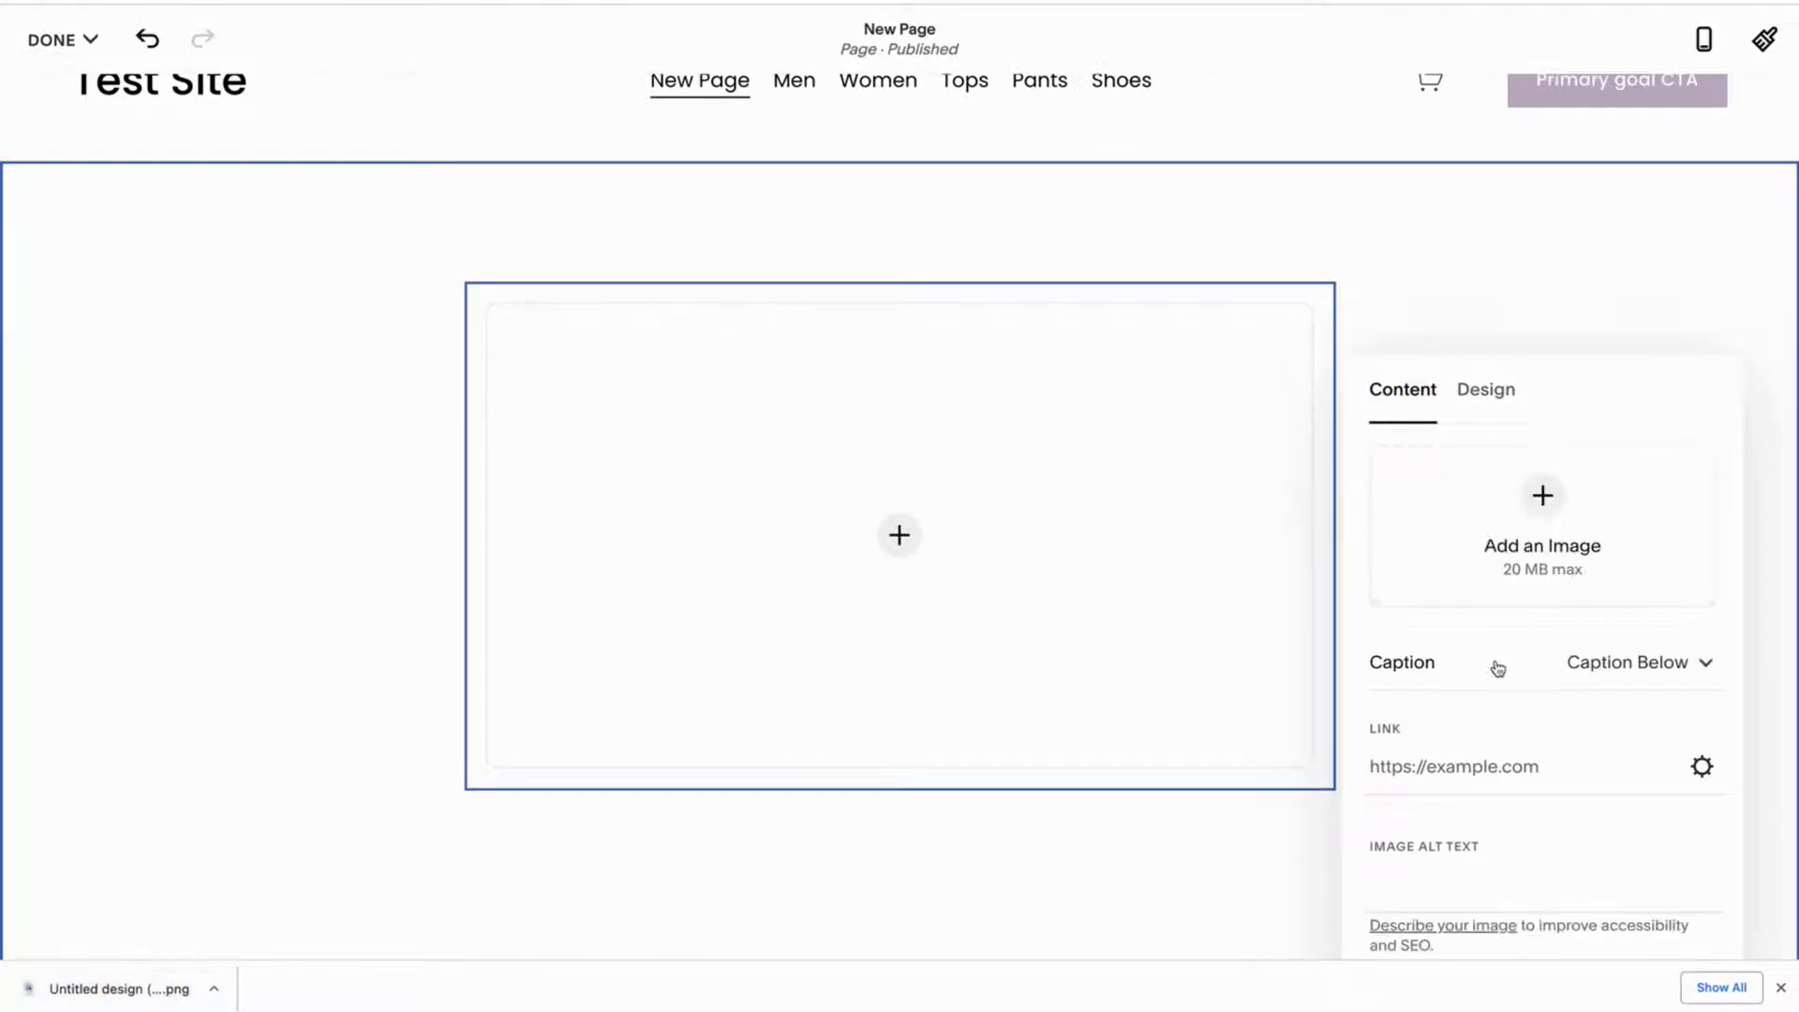
# - Upload the raccoon picture Untitled design (1).jpg from the computer into the empty image block
pyautogui.click(1536, 511)
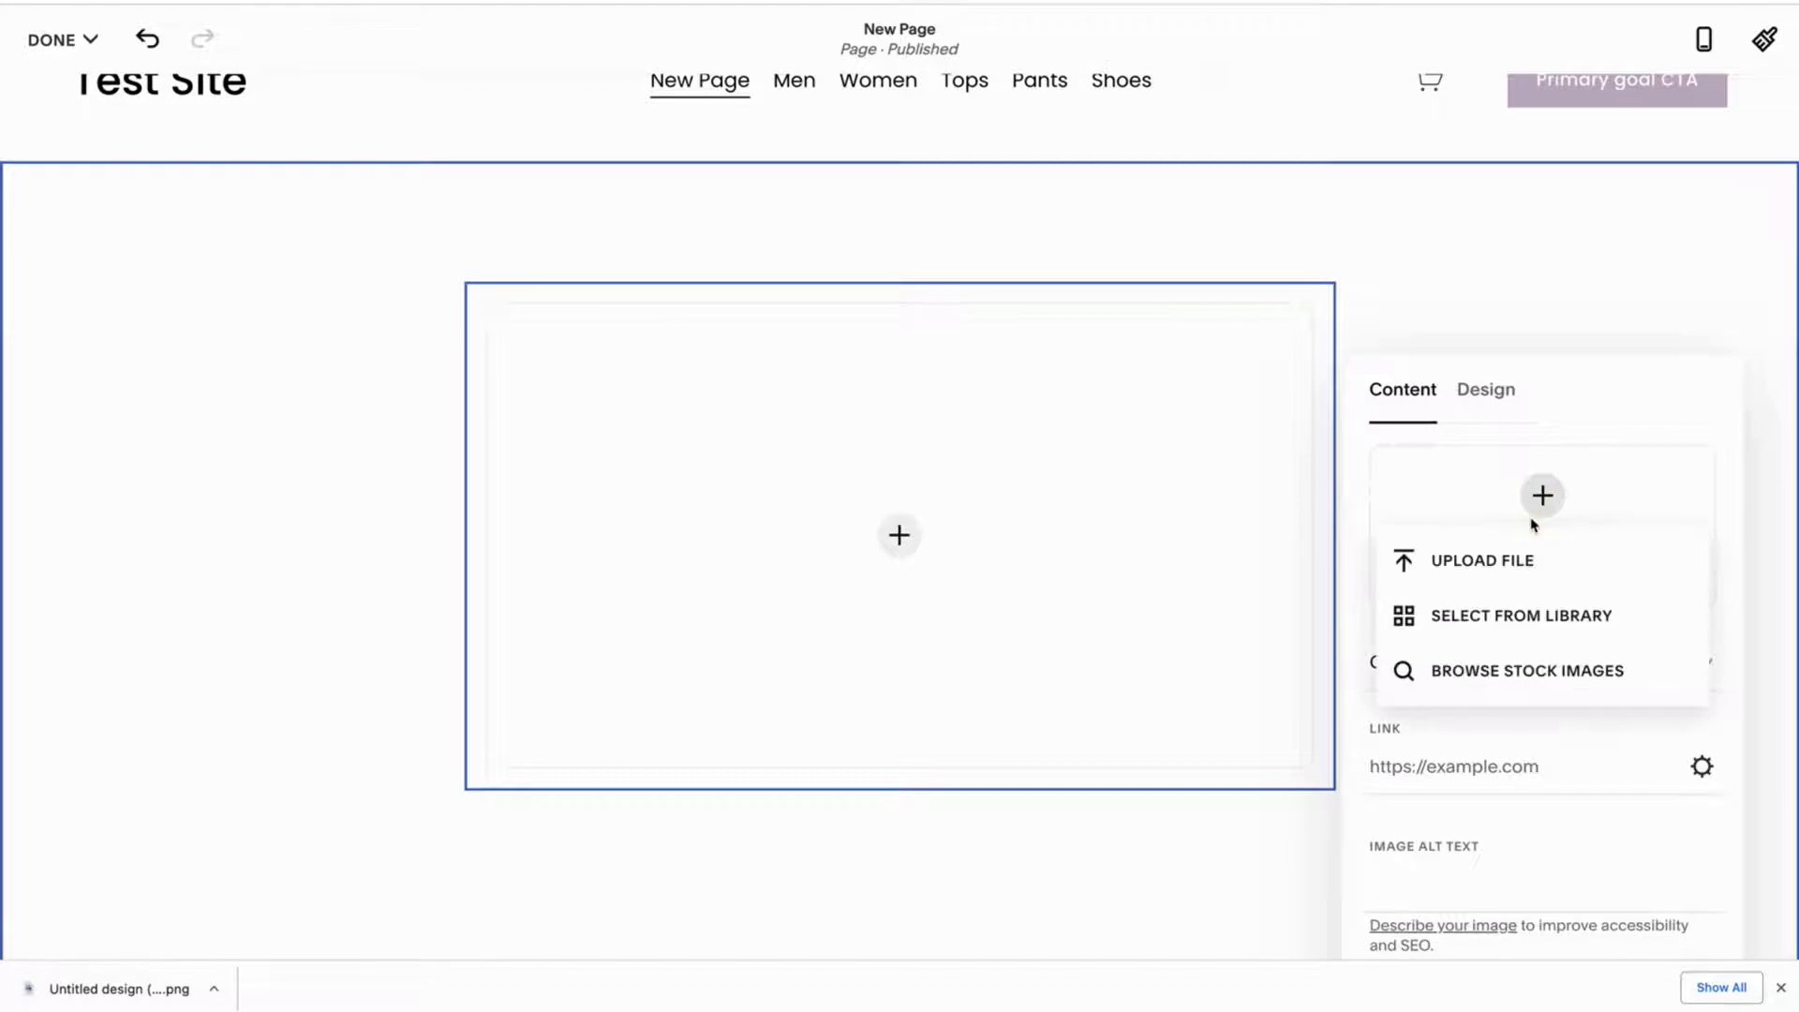
pyautogui.click(1492, 561)
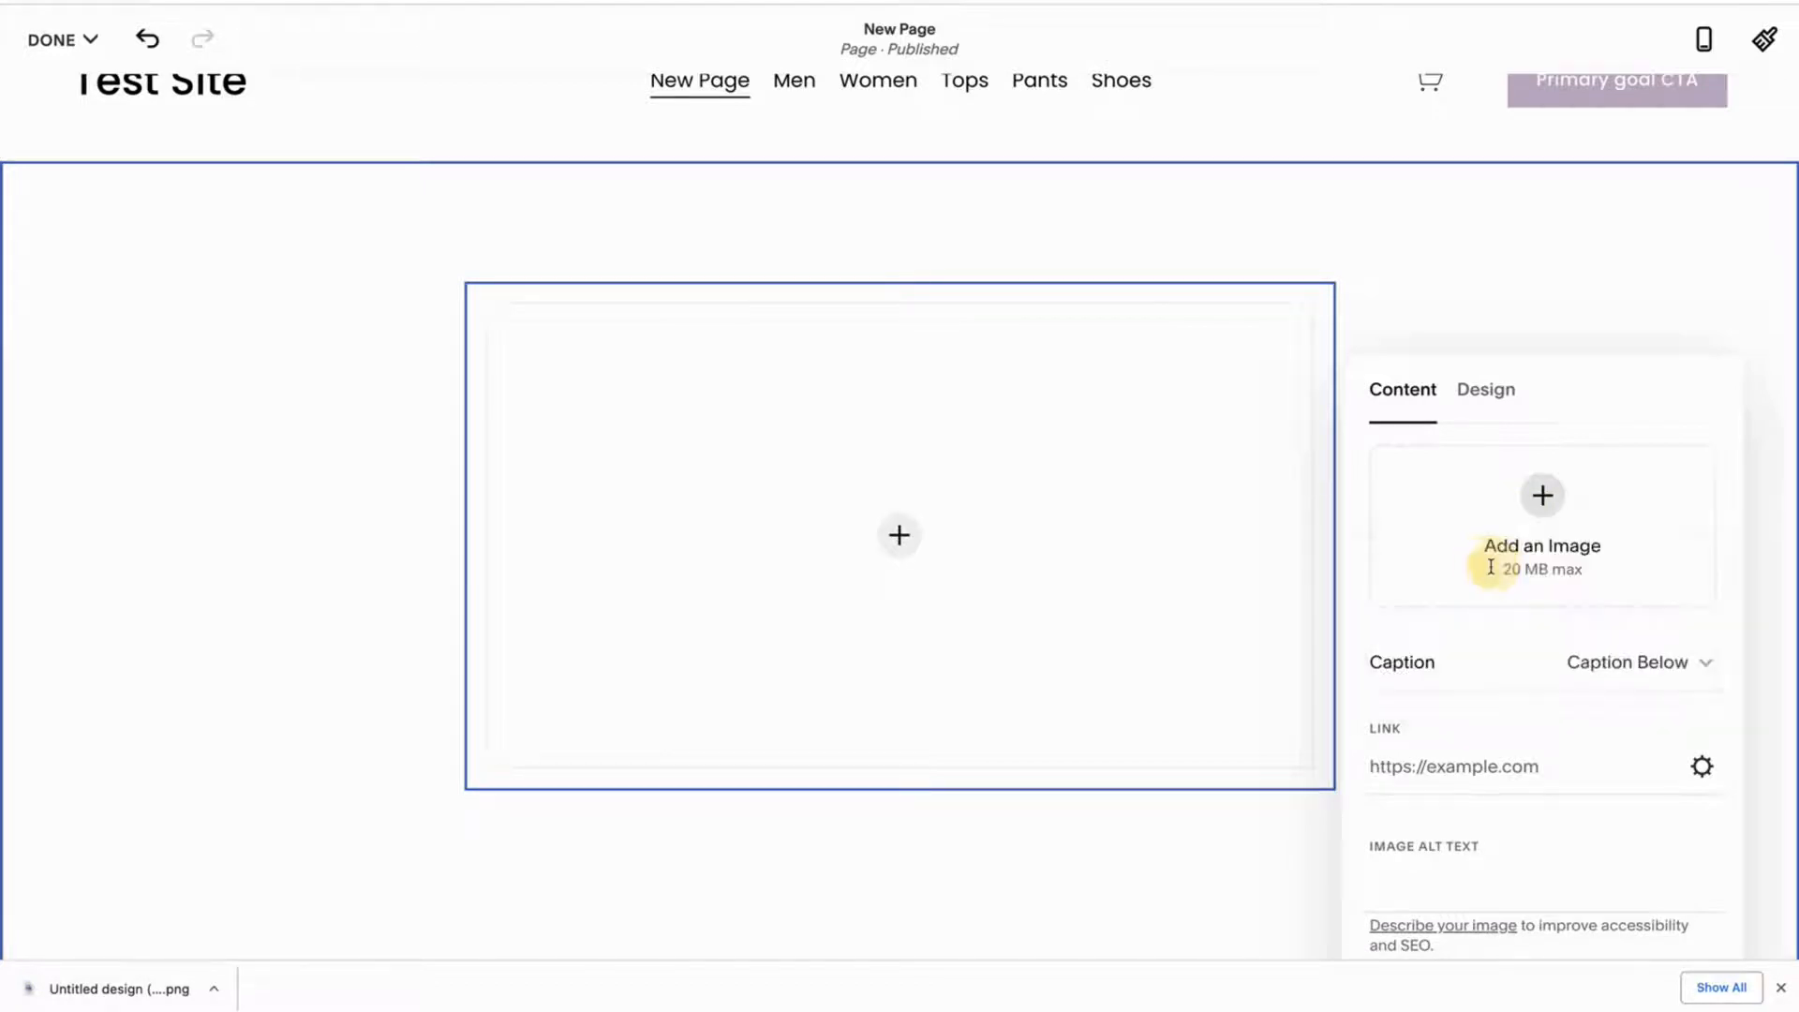
pyautogui.click(687, 393)
pyautogui.doubleClick(687, 394)
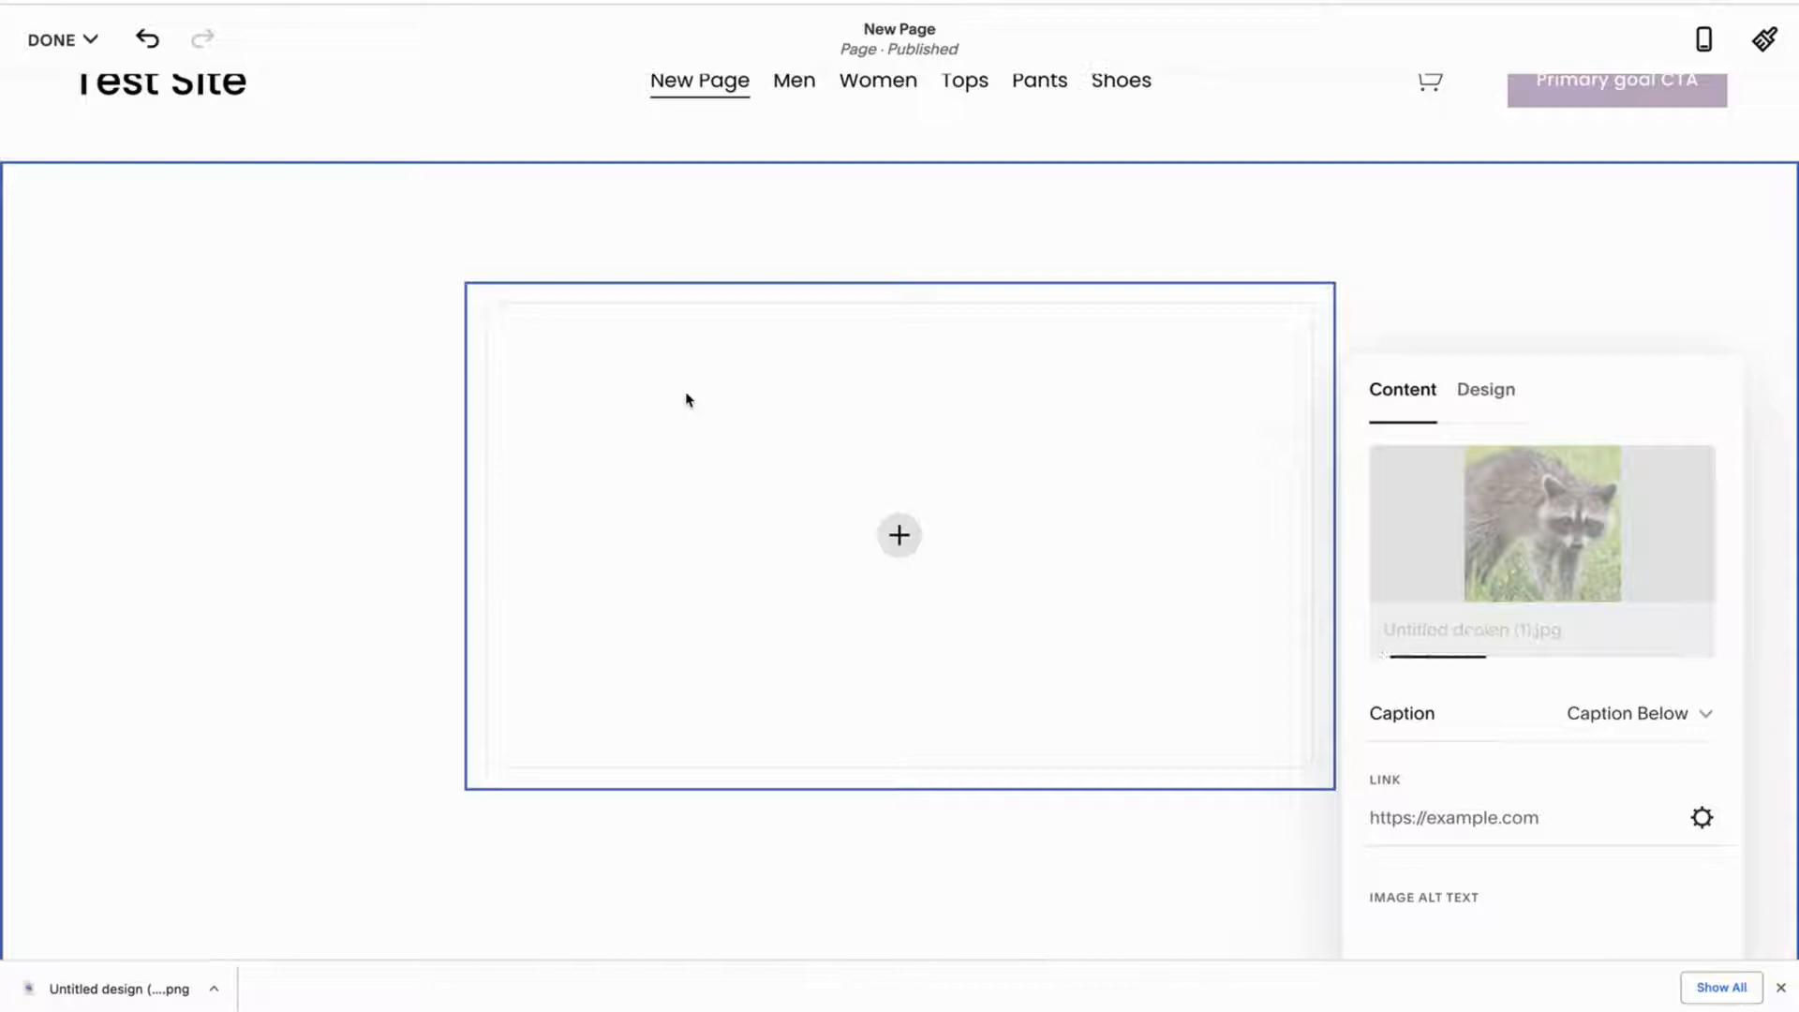
# - Browse the site's own image library for the image block and leave it without choosing a picture
pyautogui.click(1537, 518)
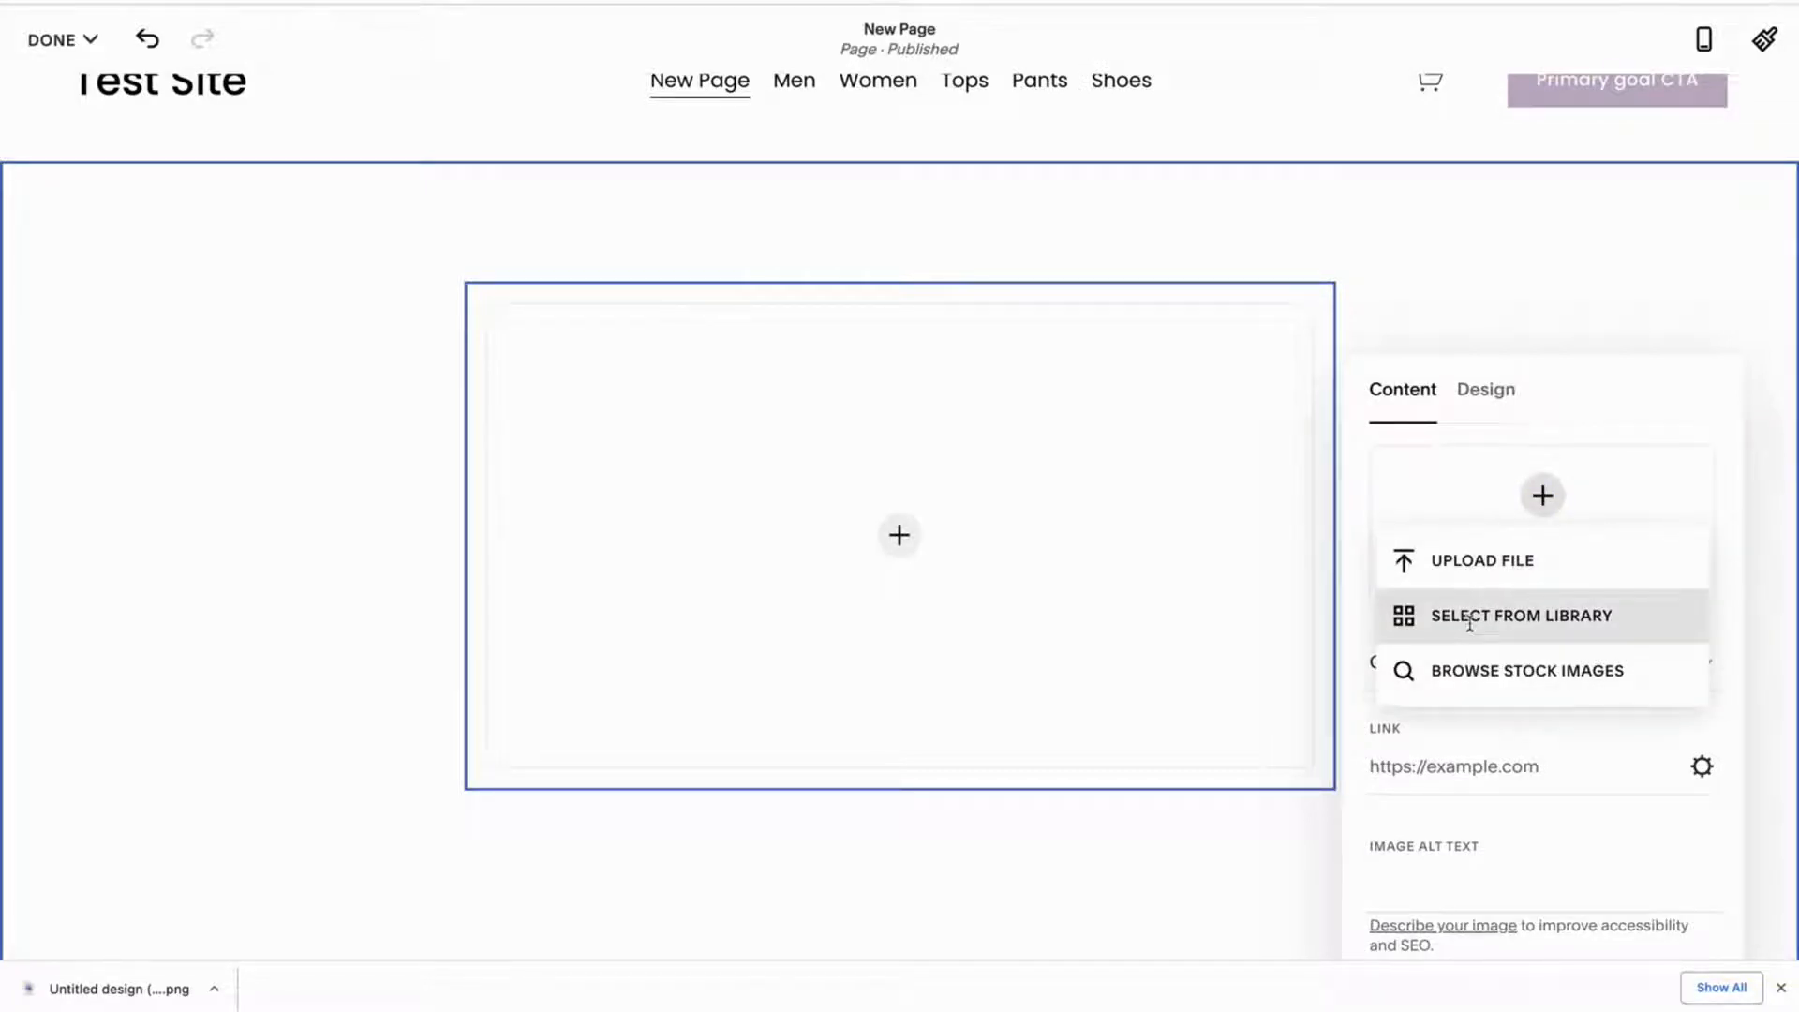
pyautogui.click(1469, 619)
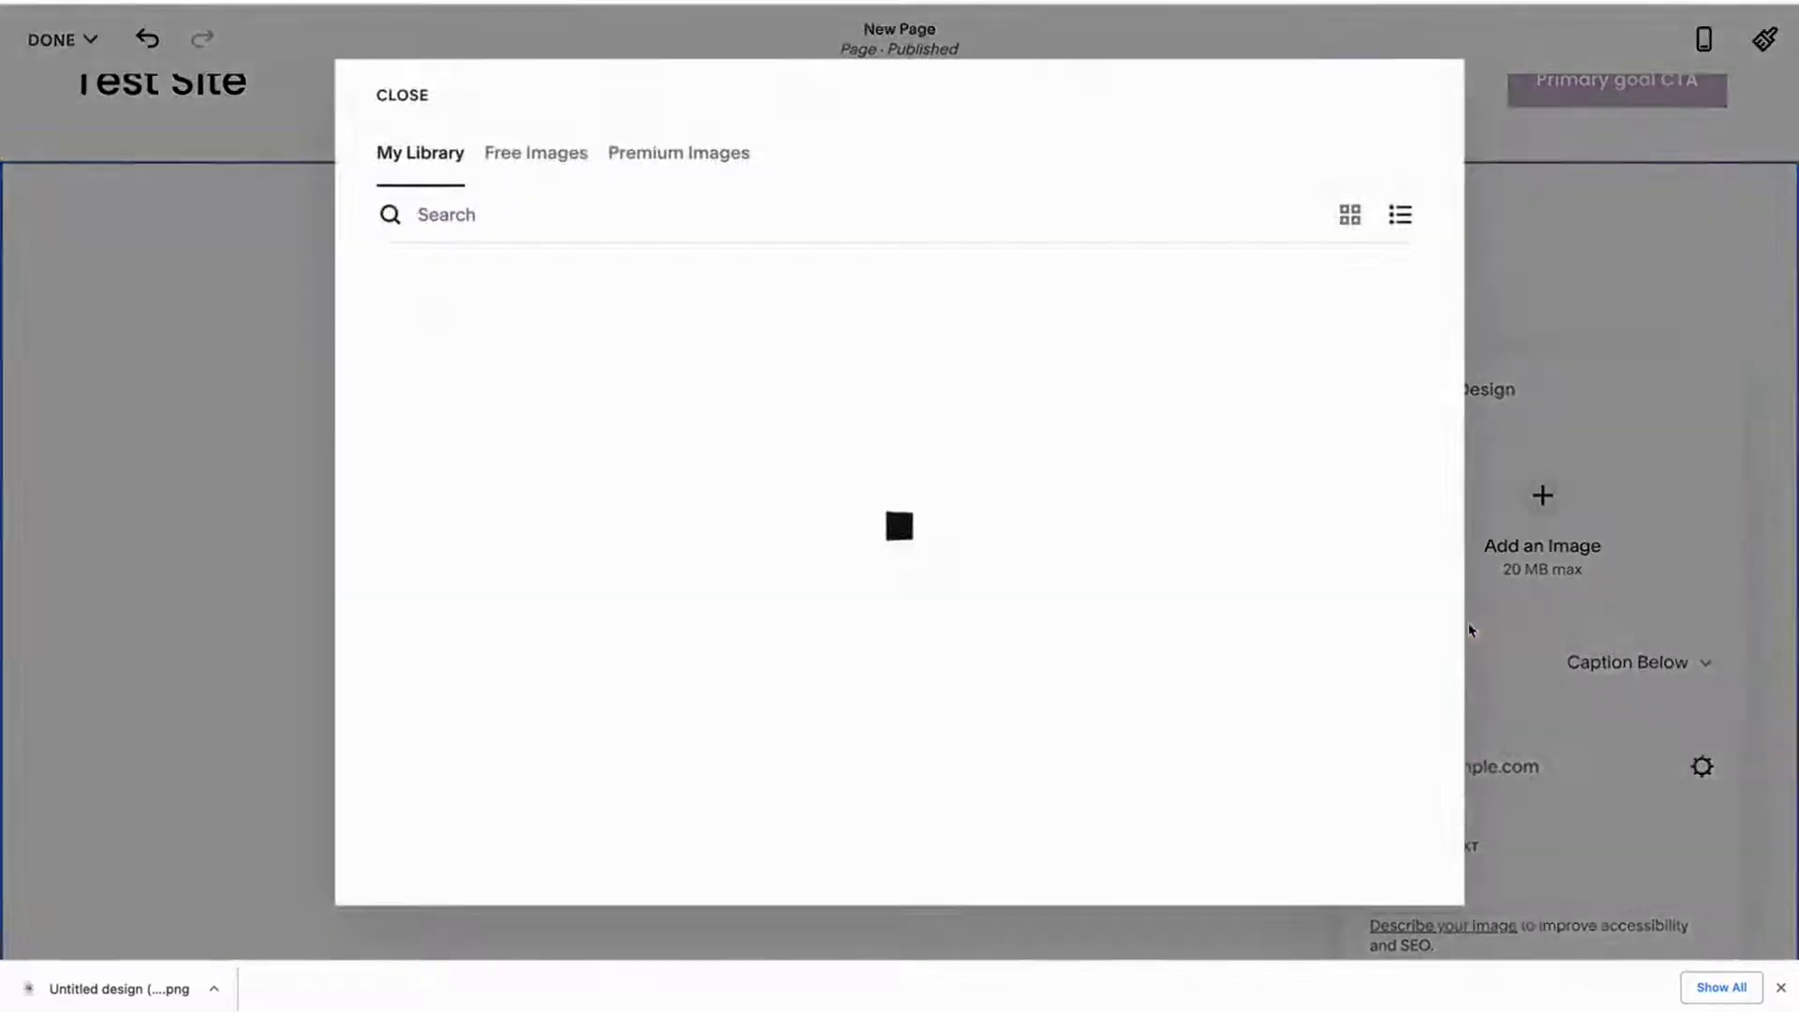
pyautogui.scroll(-6, 679, 539)
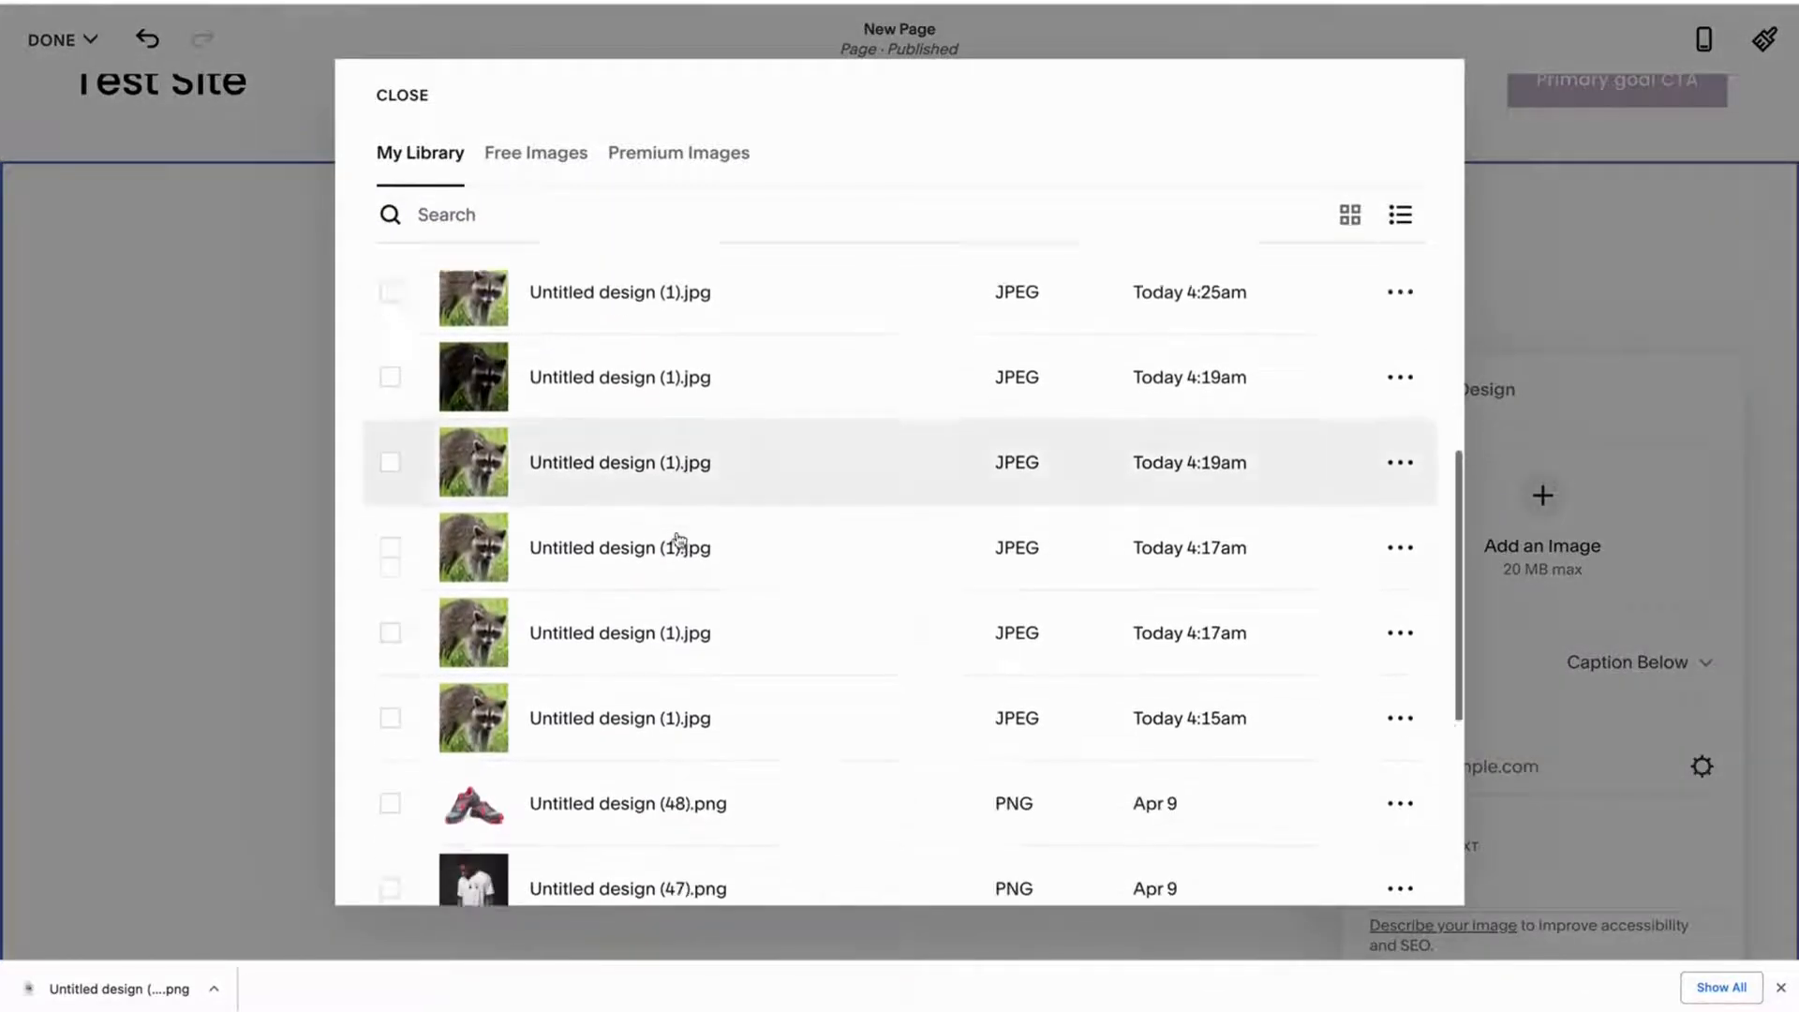
pyautogui.scroll(6, 679, 539)
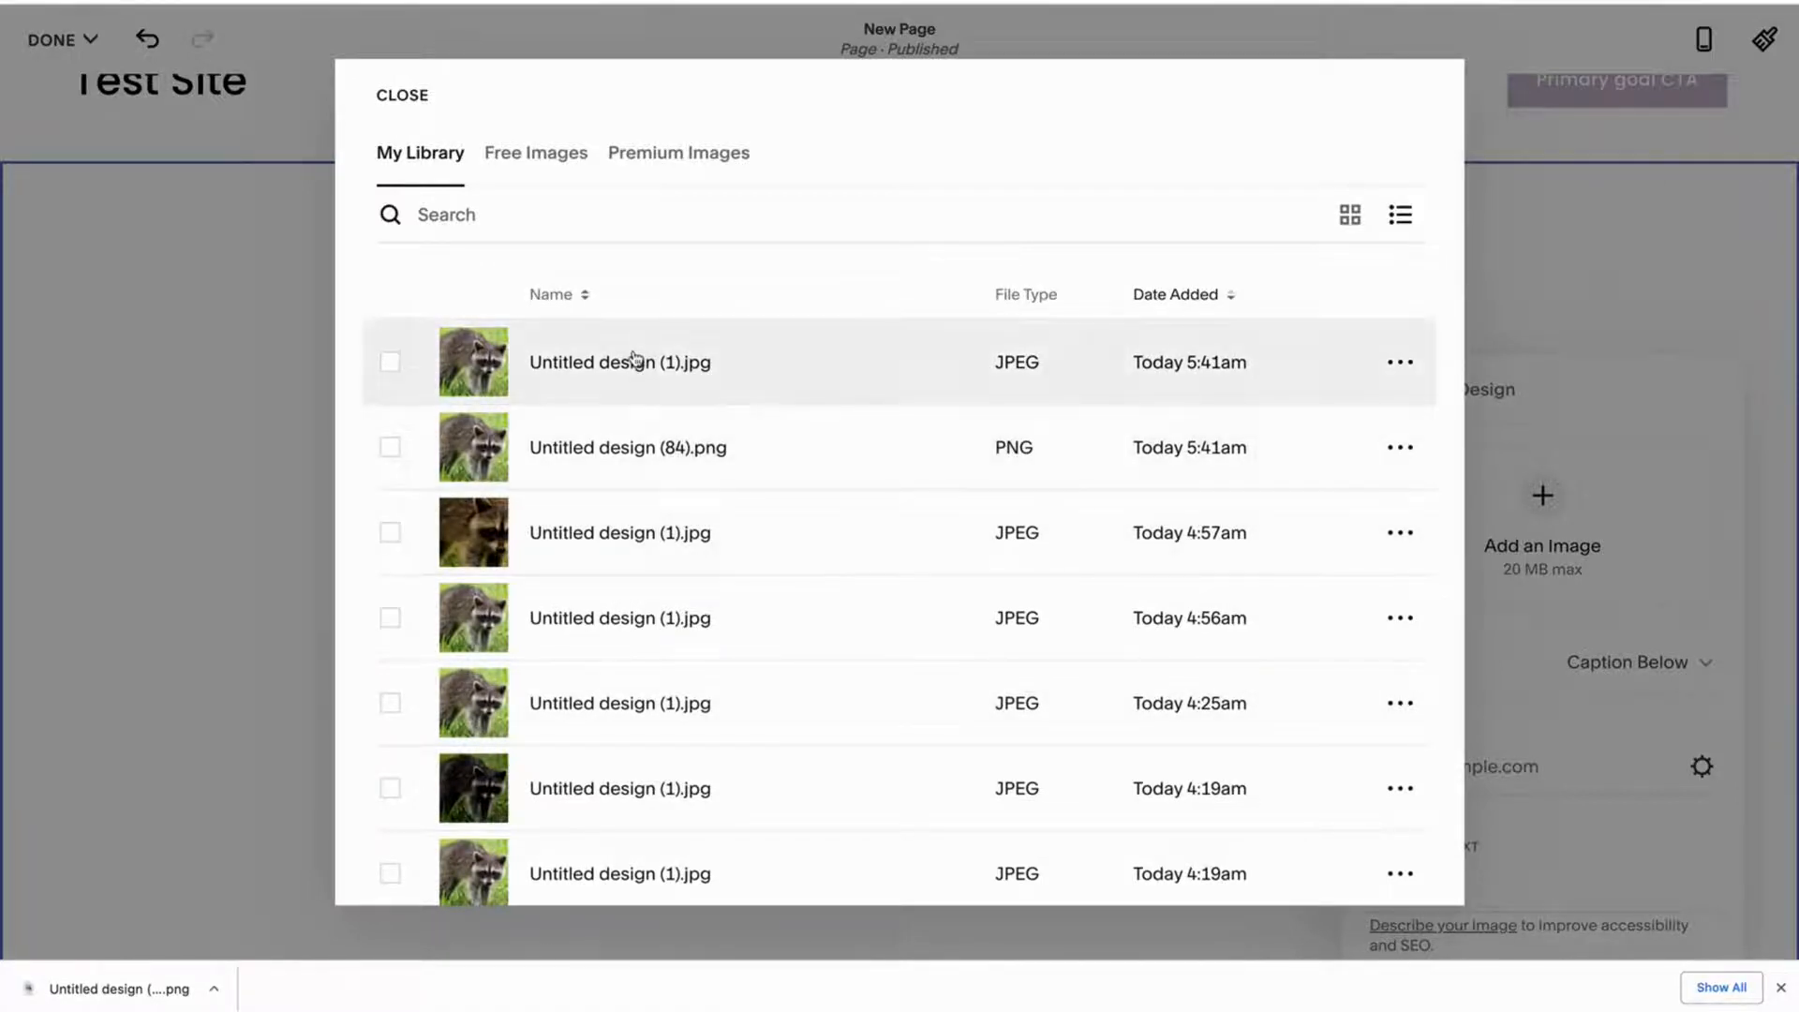
pyautogui.click(398, 96)
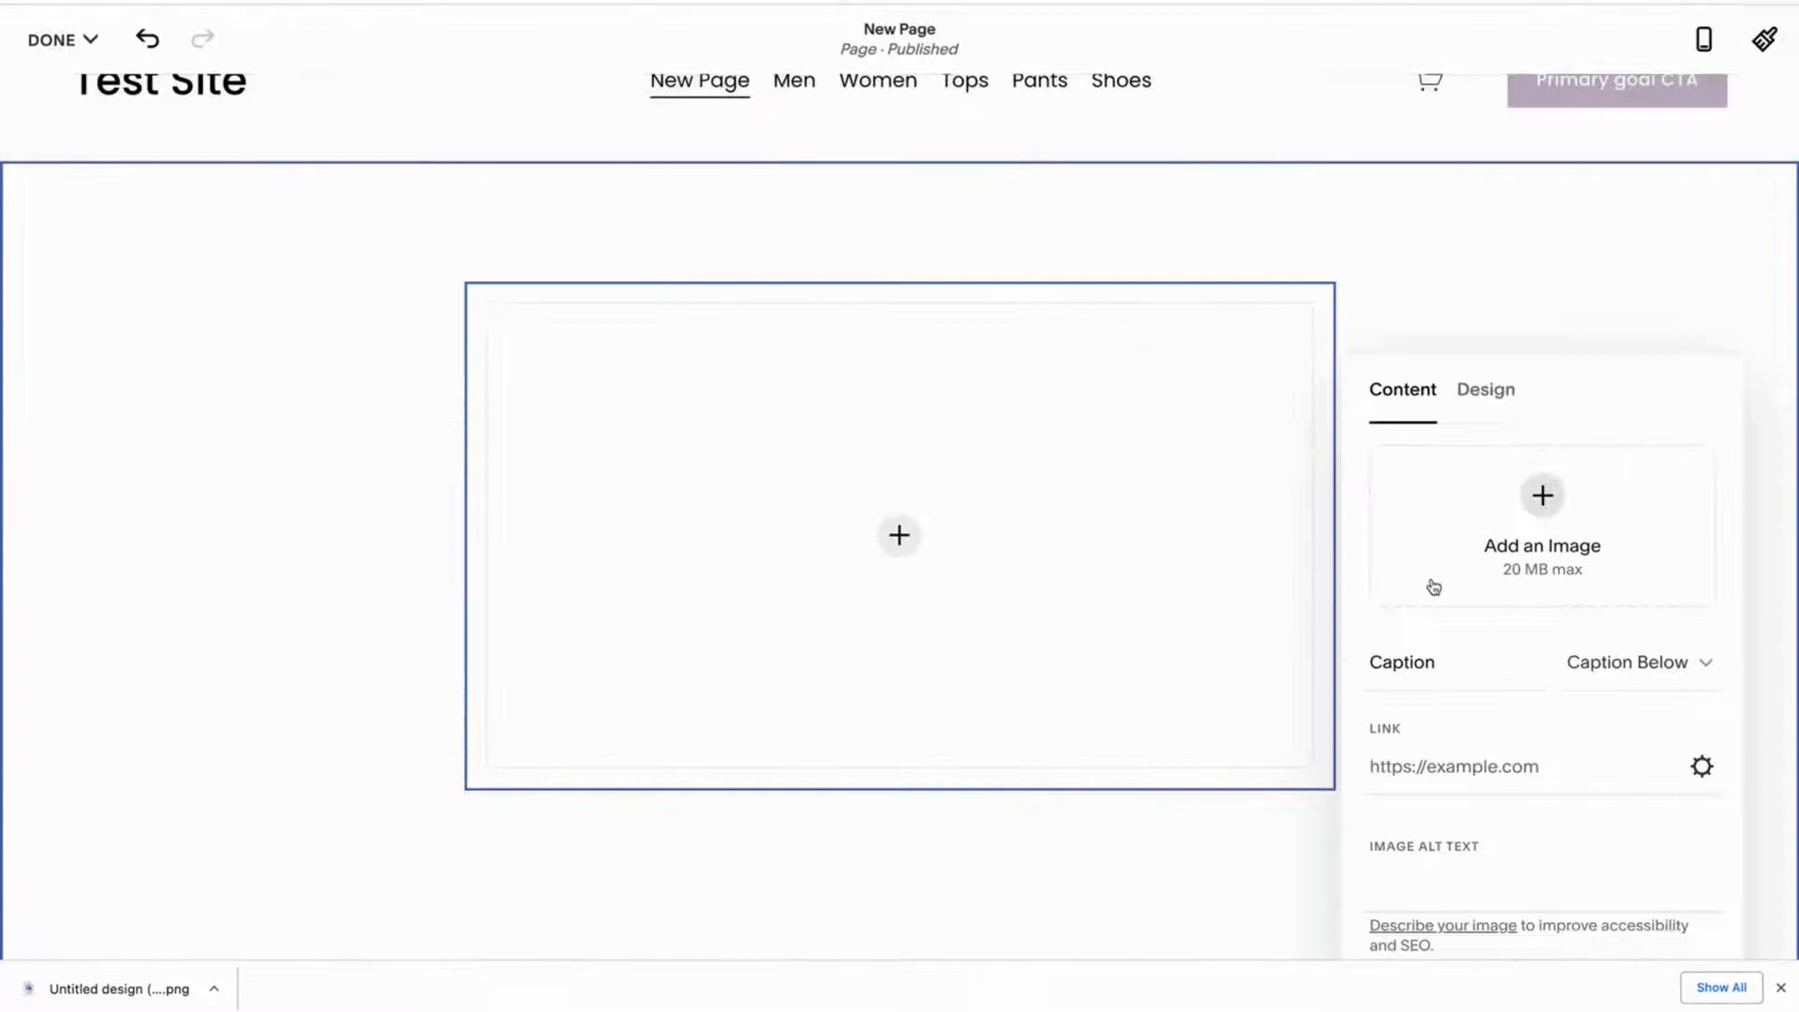
# - Browse the free stock images for the image block and search them for "raccoon"
pyautogui.click(1543, 496)
pyautogui.click(1510, 671)
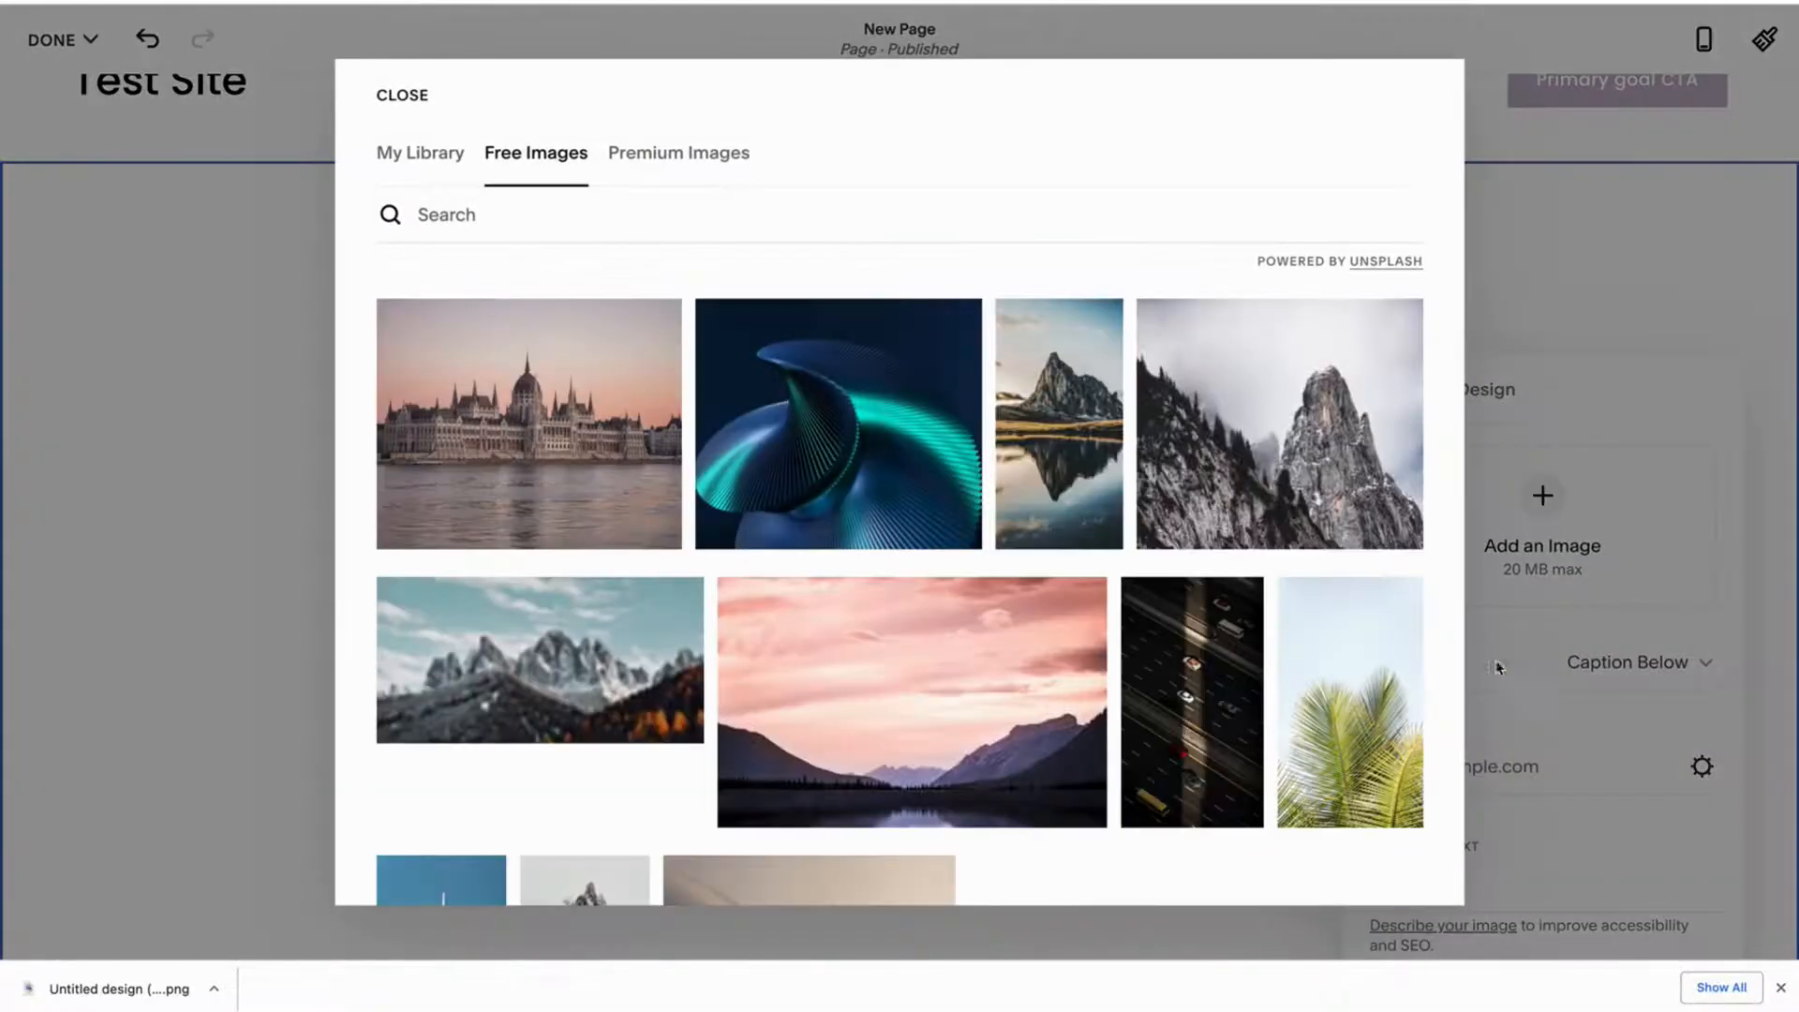
pyautogui.scroll(-10, 641, 560)
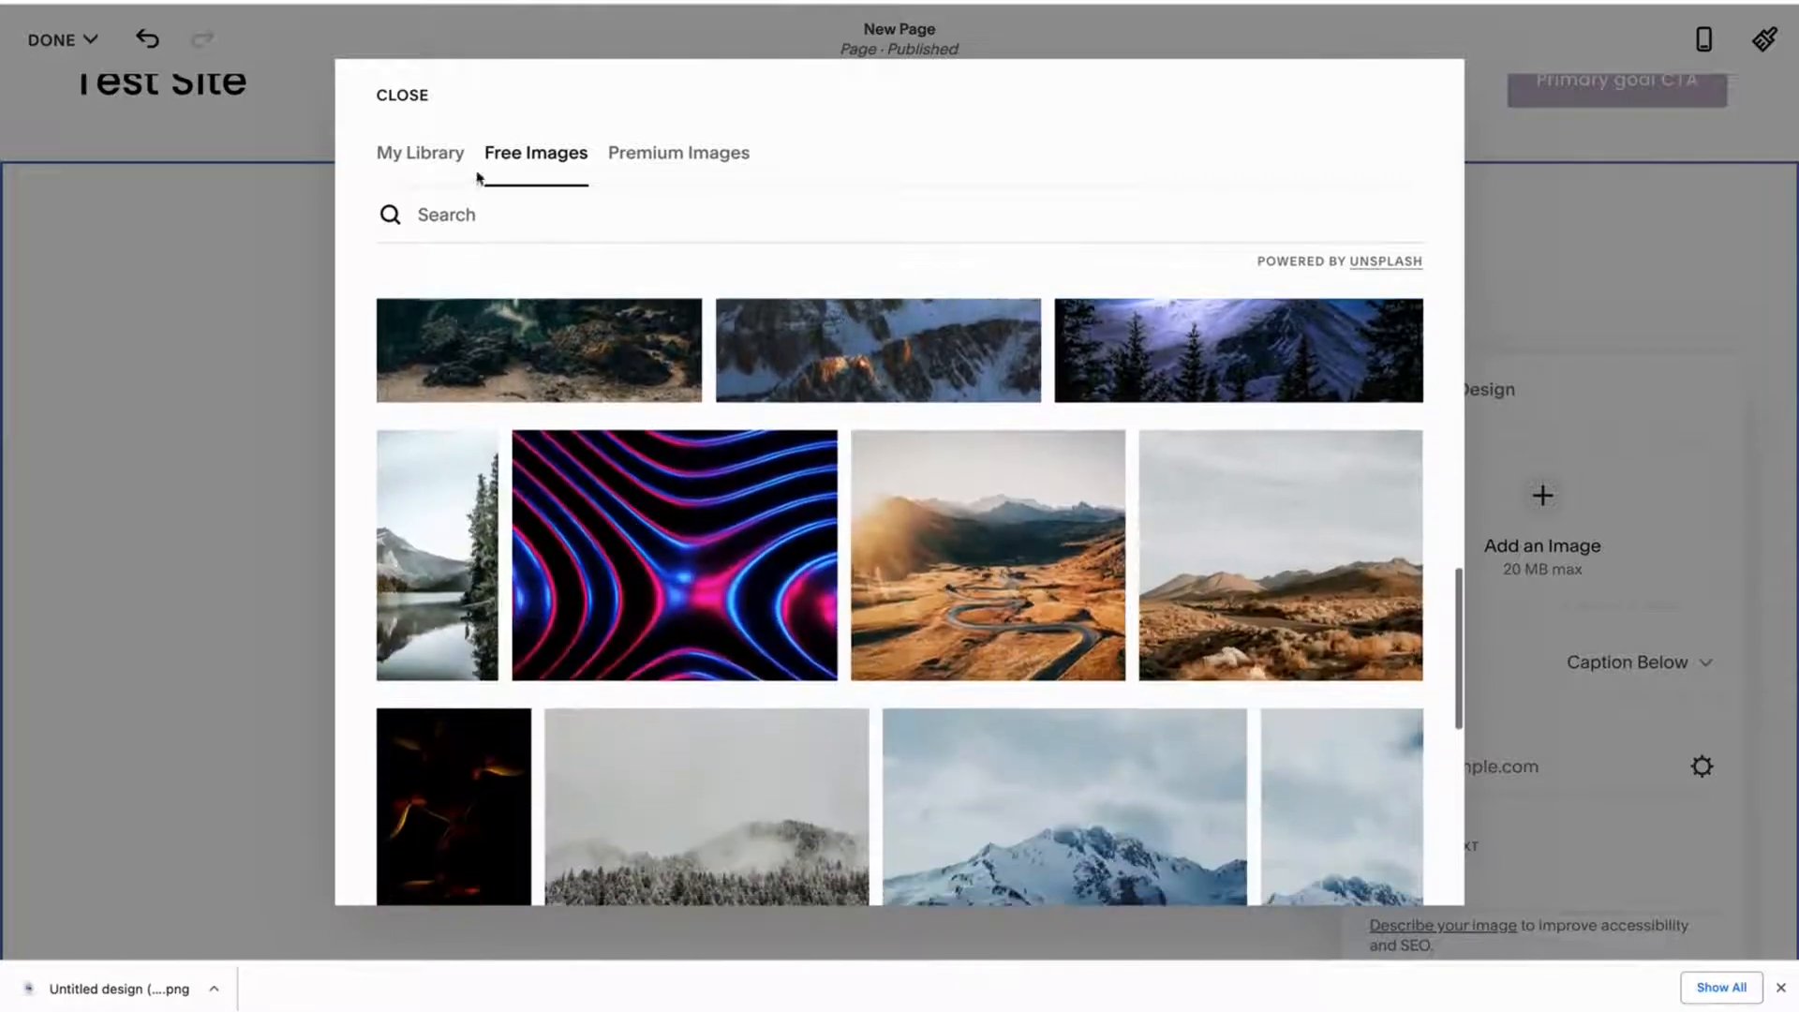
pyautogui.click(468, 212)
pyautogui.write('raccoon')
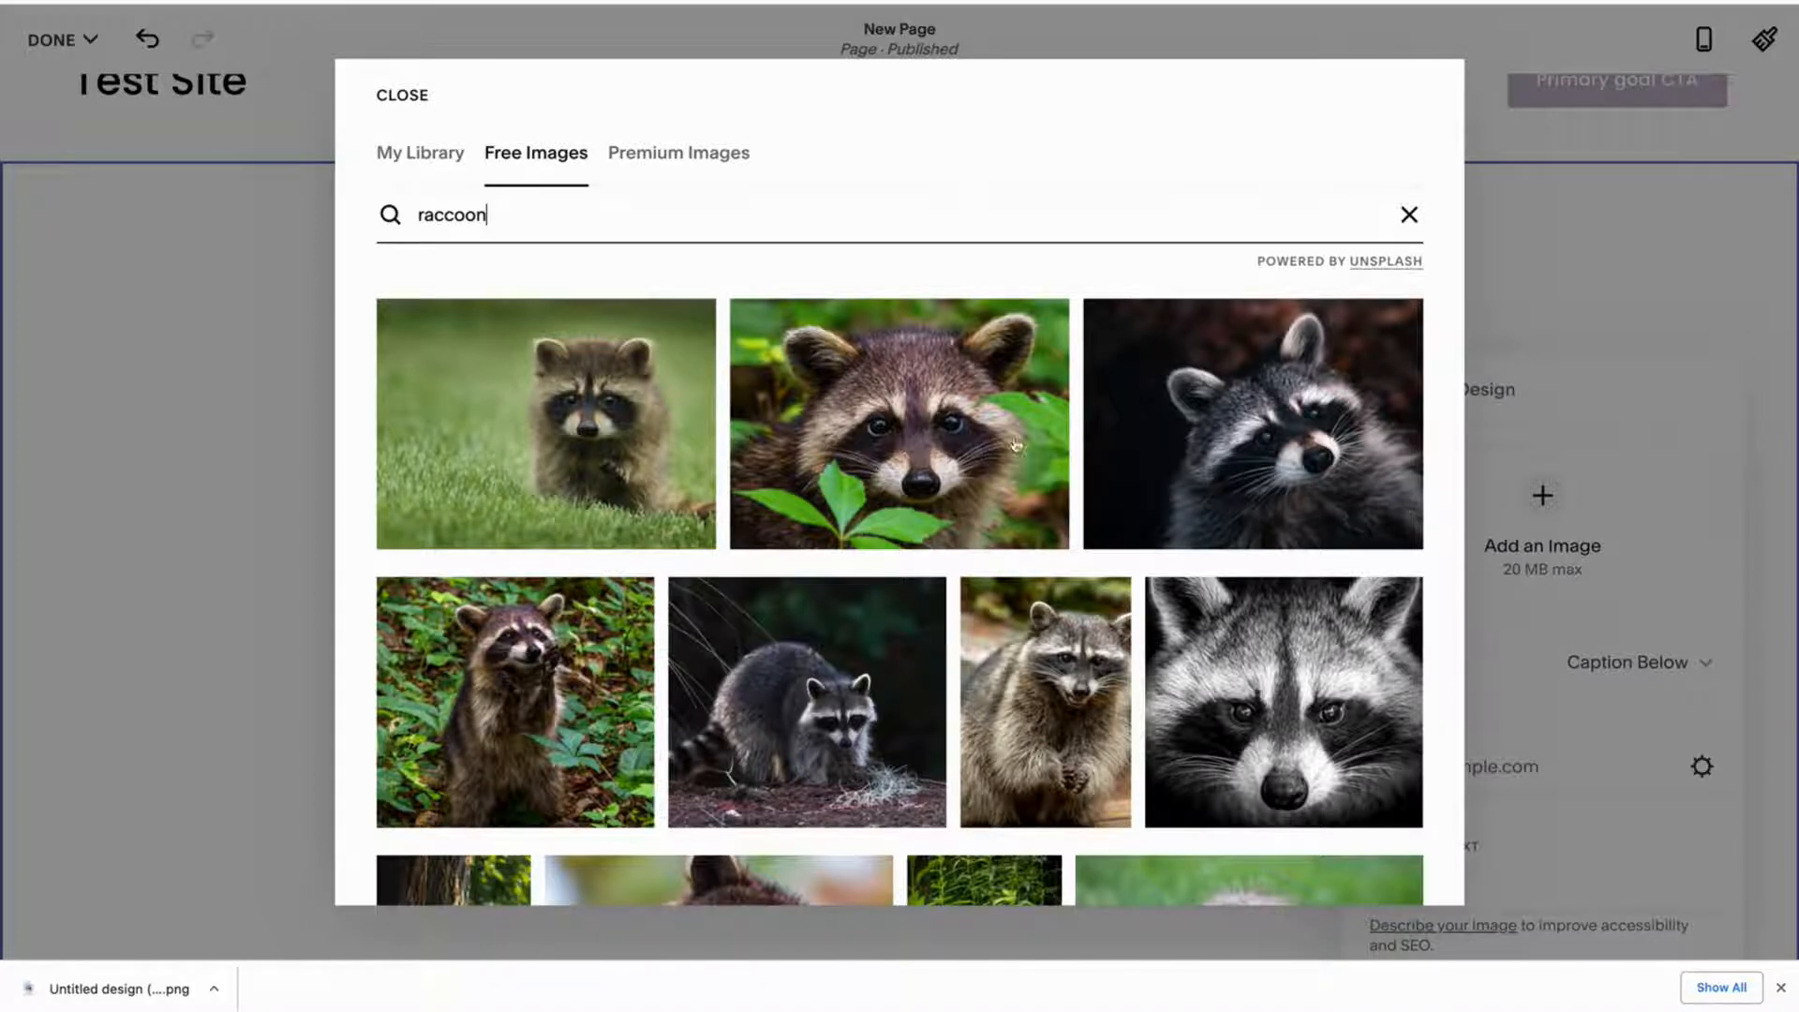
# - Look through the premium stock images and close the image browser without choosing one
pyautogui.click(681, 157)
pyautogui.scroll(-5, 808, 625)
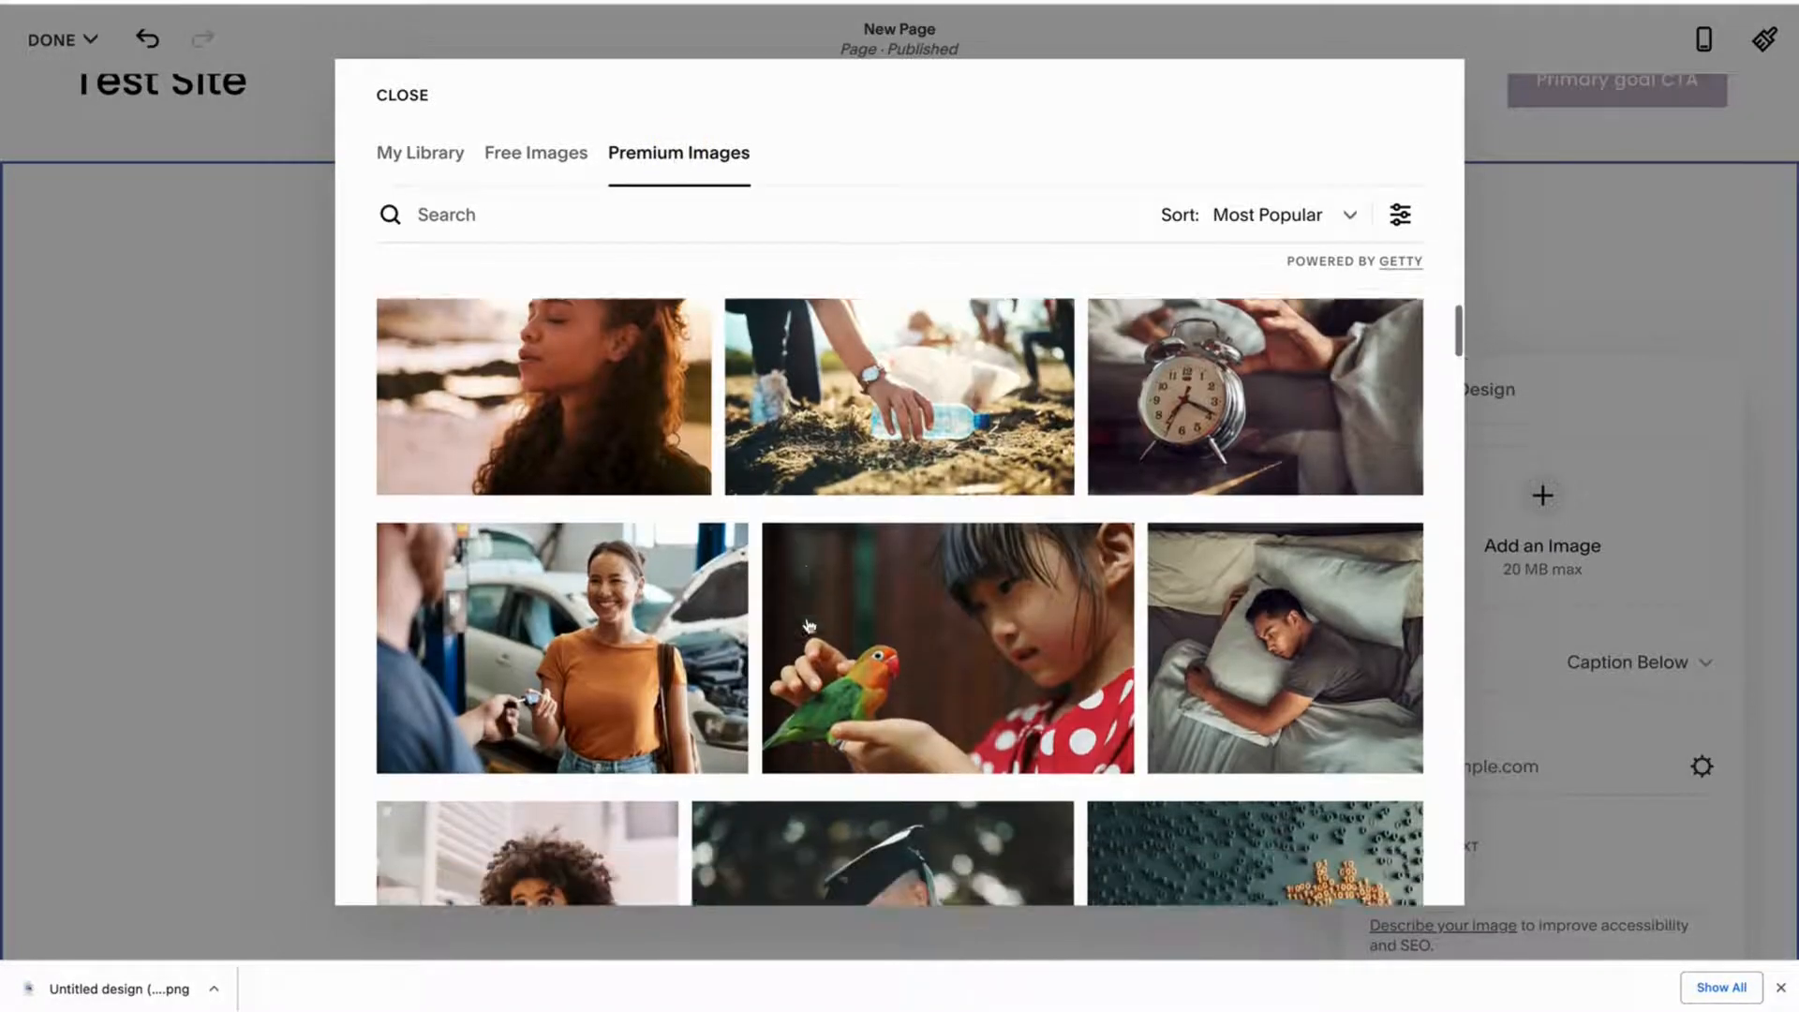
pyautogui.scroll(5, 809, 625)
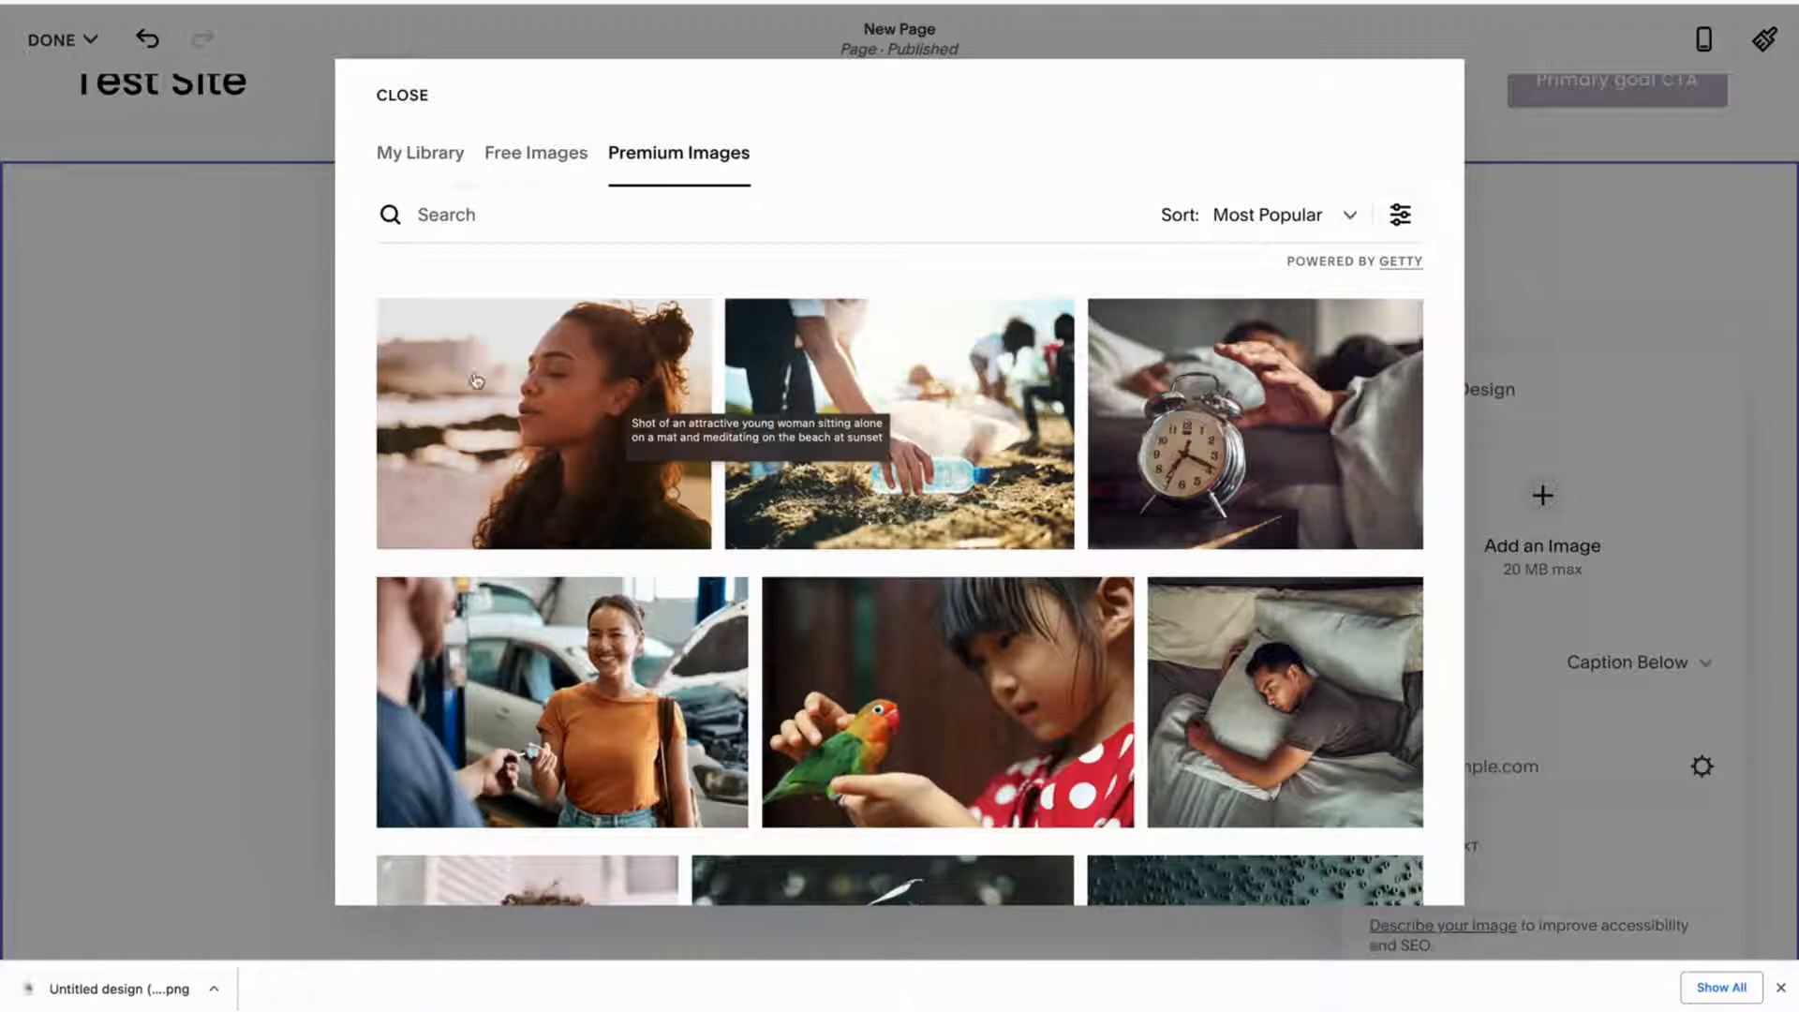
pyautogui.click(402, 95)
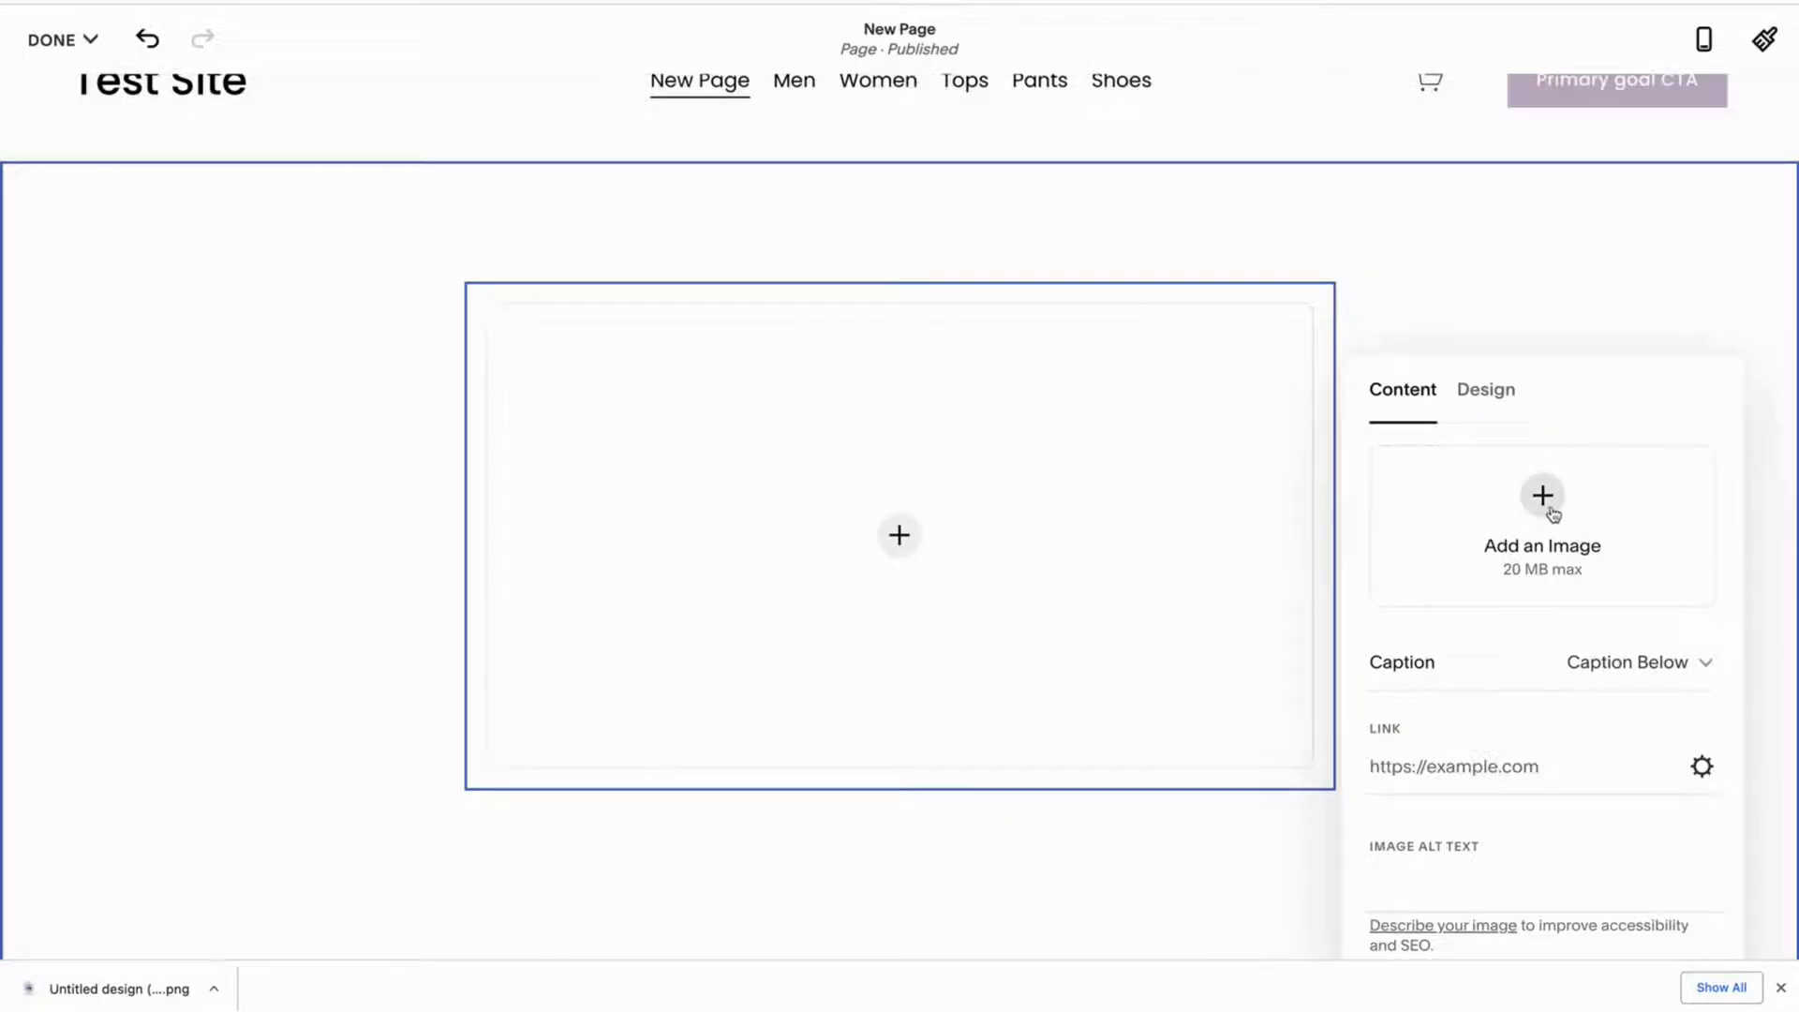
# - Upload Untitled design (1).jpg from the computer as the image block's picture
pyautogui.click(1548, 505)
pyautogui.click(1531, 572)
pyautogui.doubleClick(689, 401)
# - Set the image's caption style to Caption Overlay and enter the caption "The is a raccoon"
pyautogui.scroll(-1, 1509, 712)
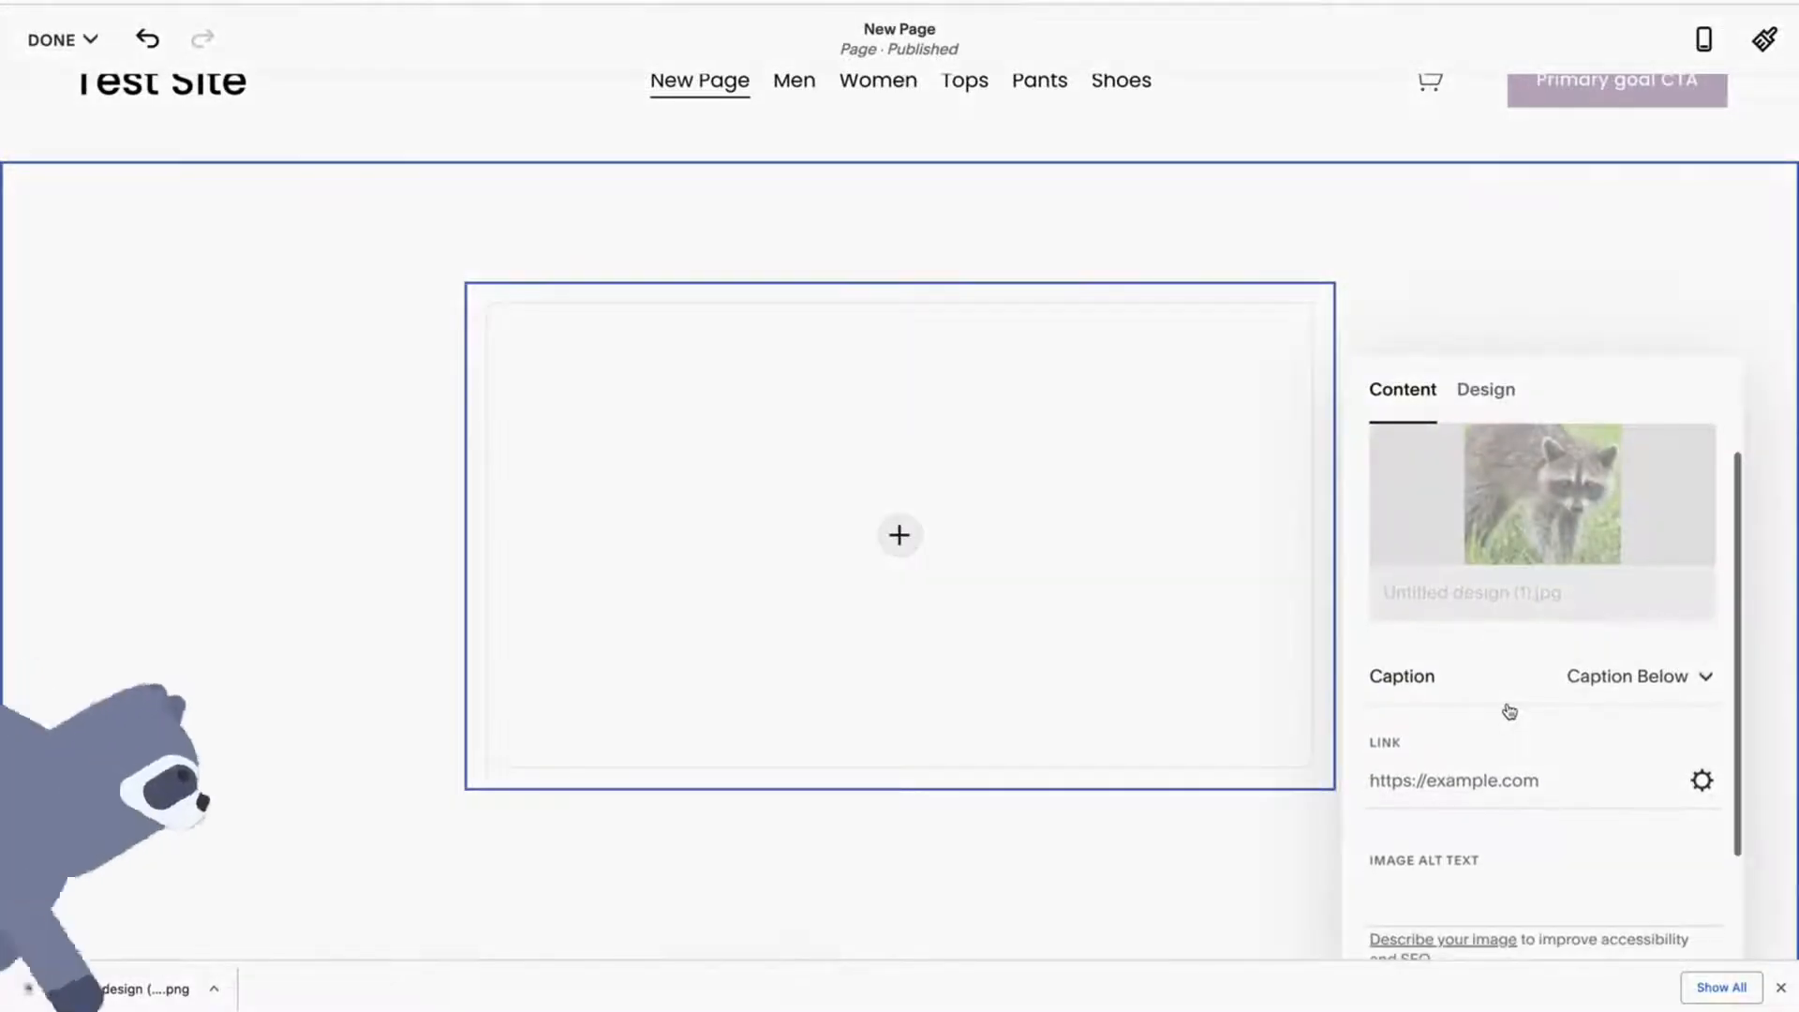
pyautogui.scroll(-1, 1510, 712)
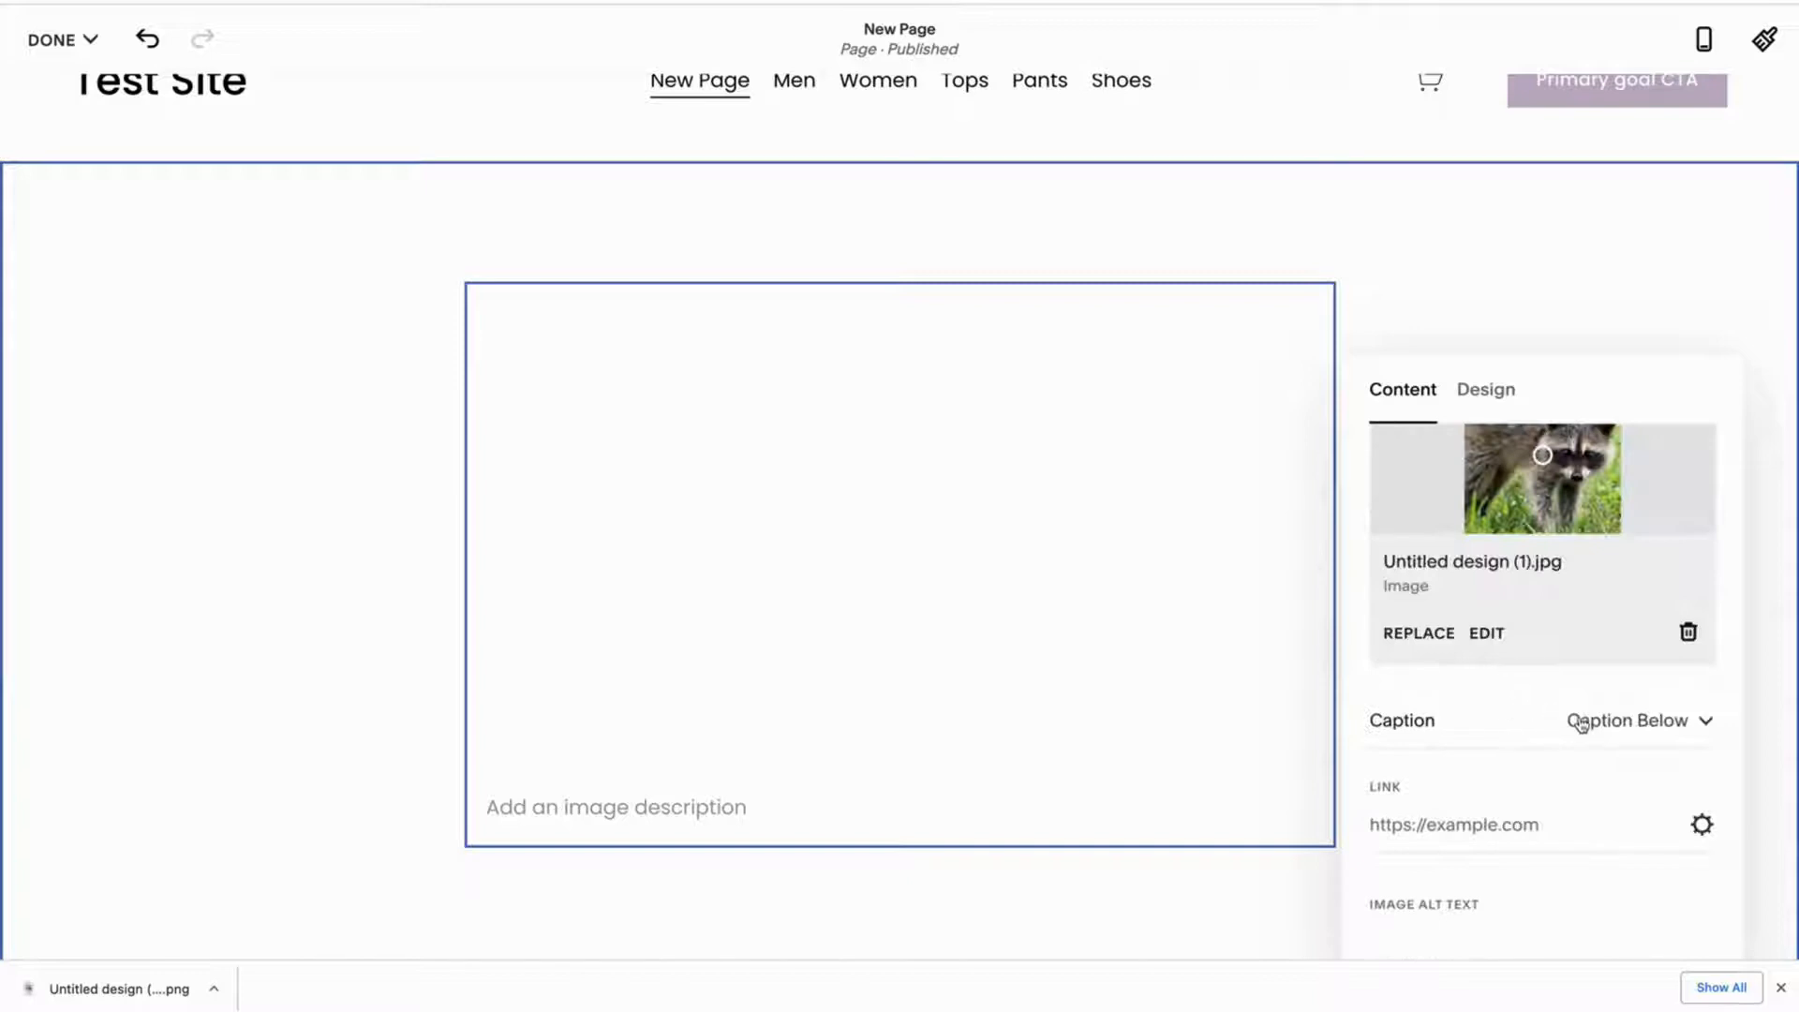
pyautogui.click(1590, 656)
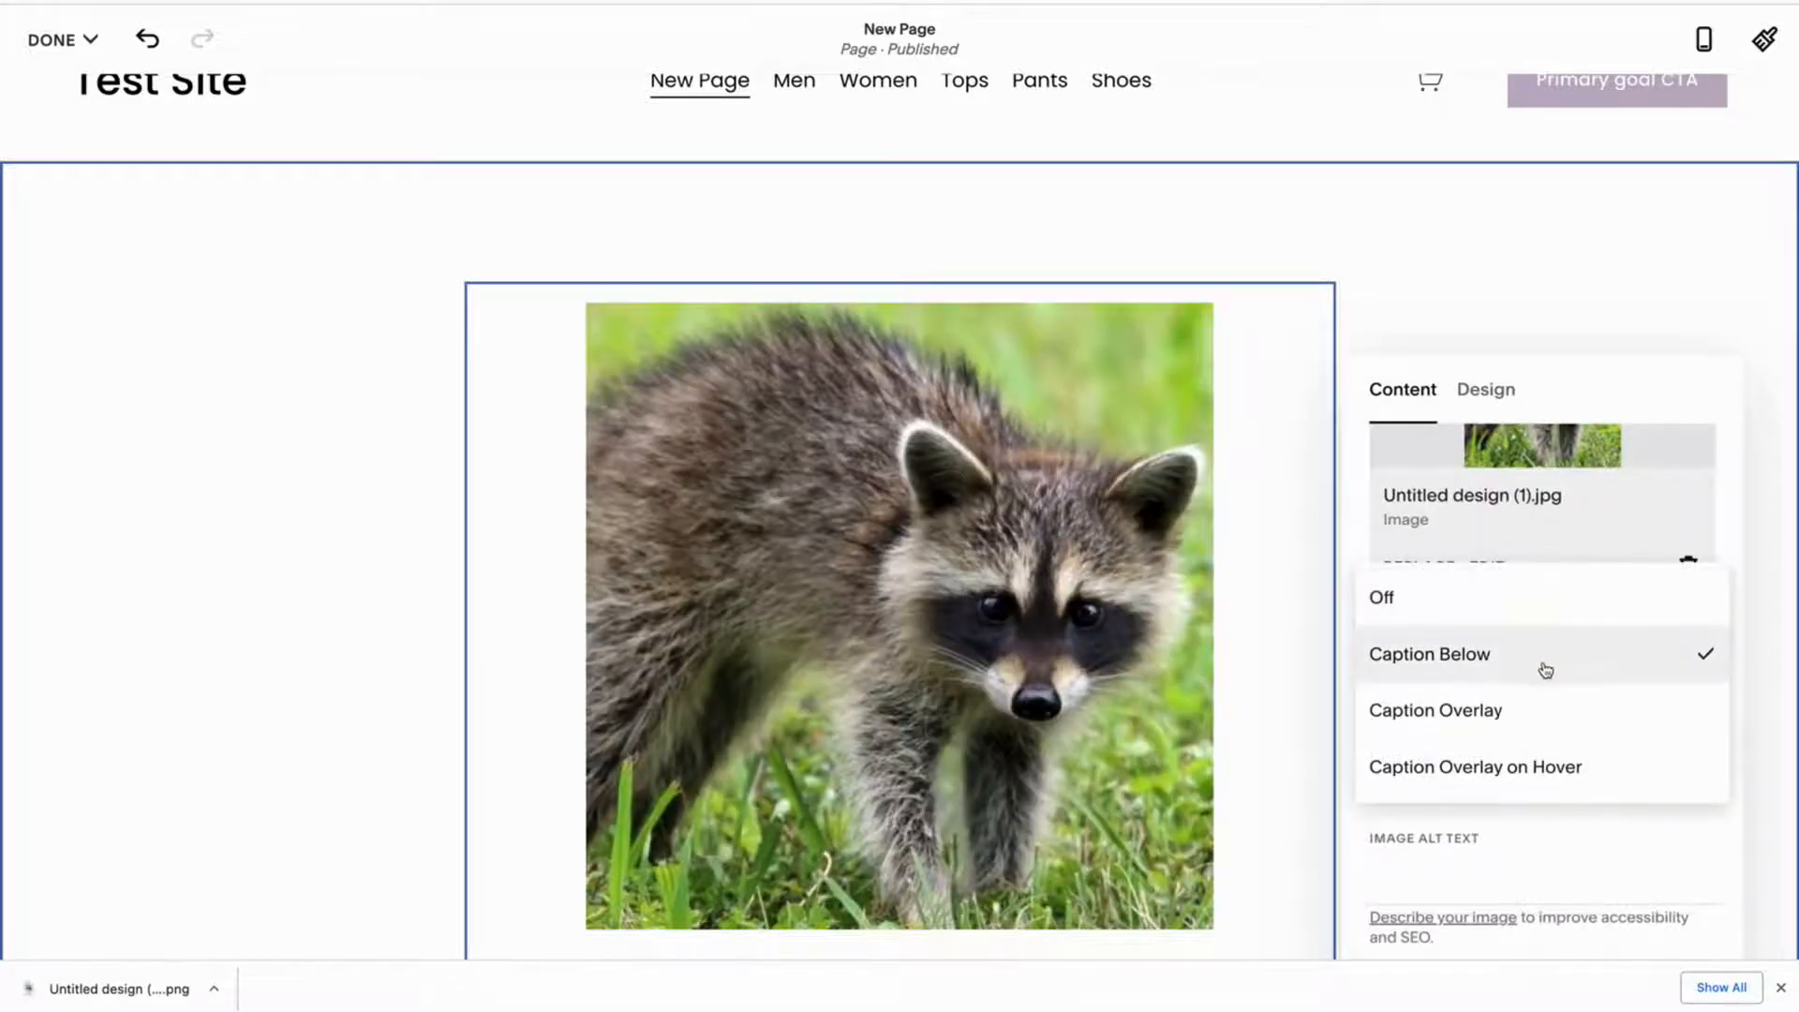
pyautogui.click(1493, 709)
pyautogui.click(820, 901)
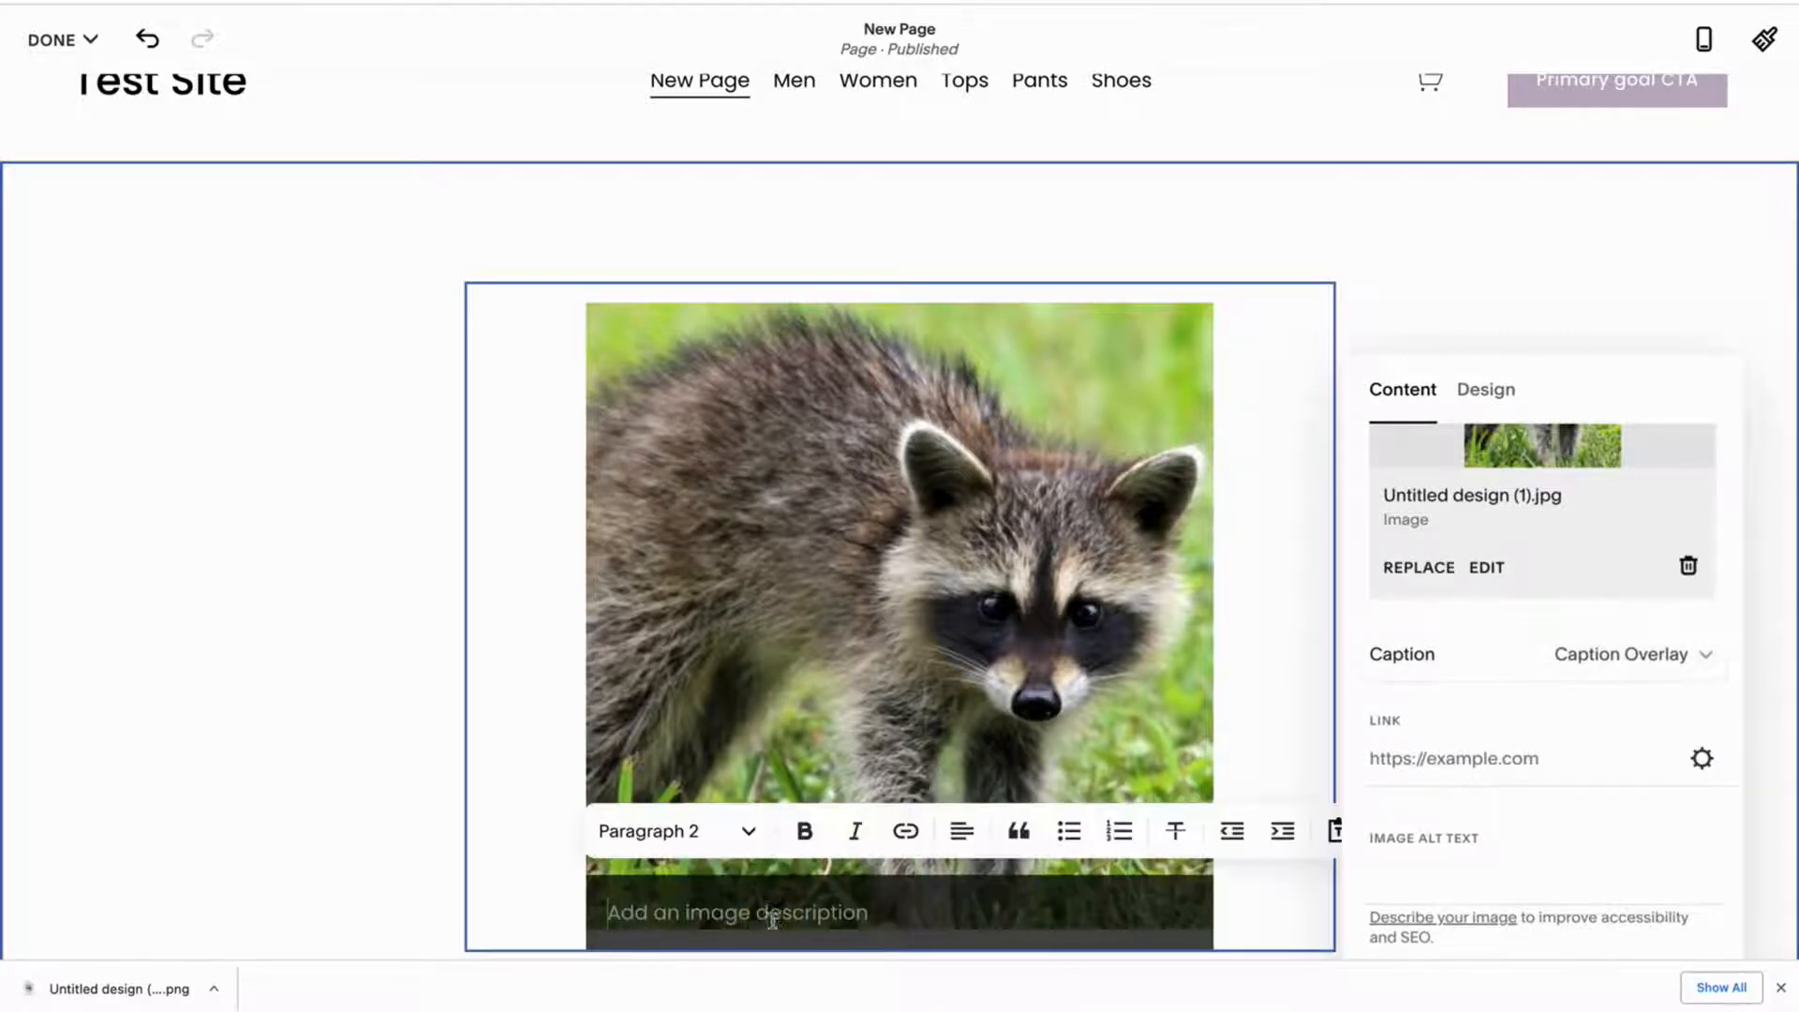
pyautogui.write('The is a raccoon')
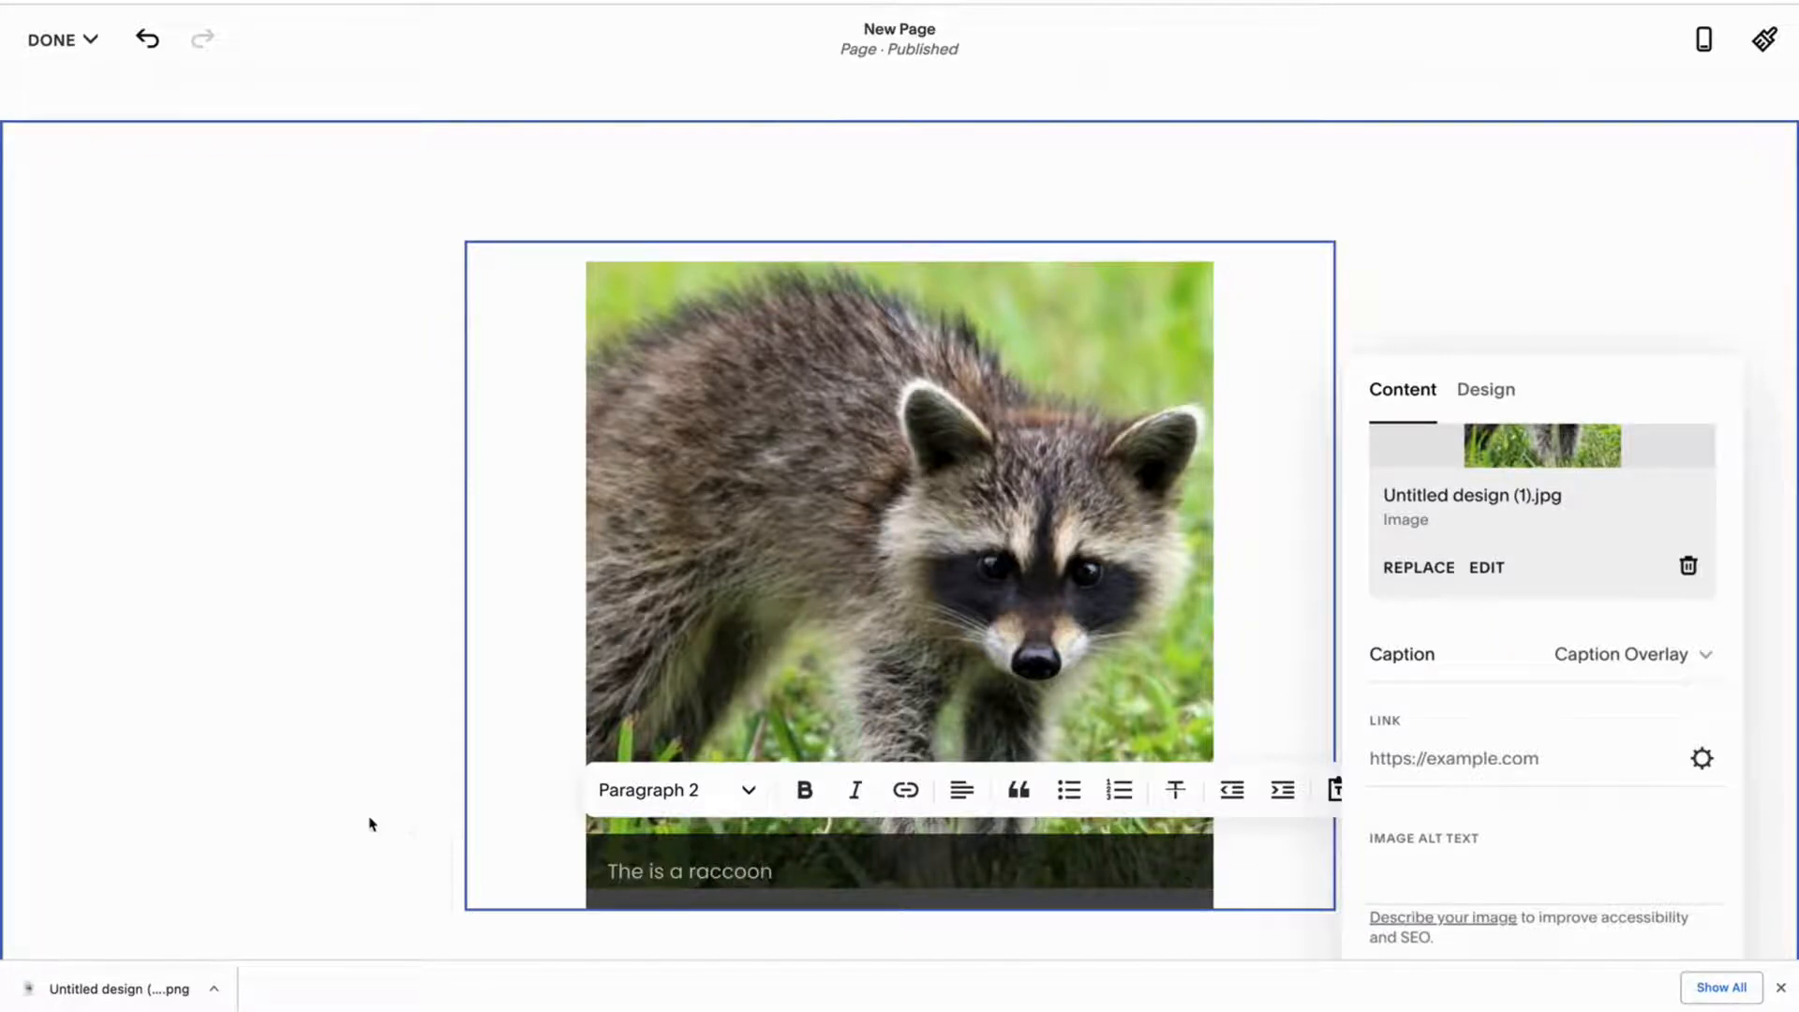
# - Close the image settings, save the page and exit editing
pyautogui.click(329, 815)
pyautogui.click(35, 60)
pyautogui.click(57, 115)
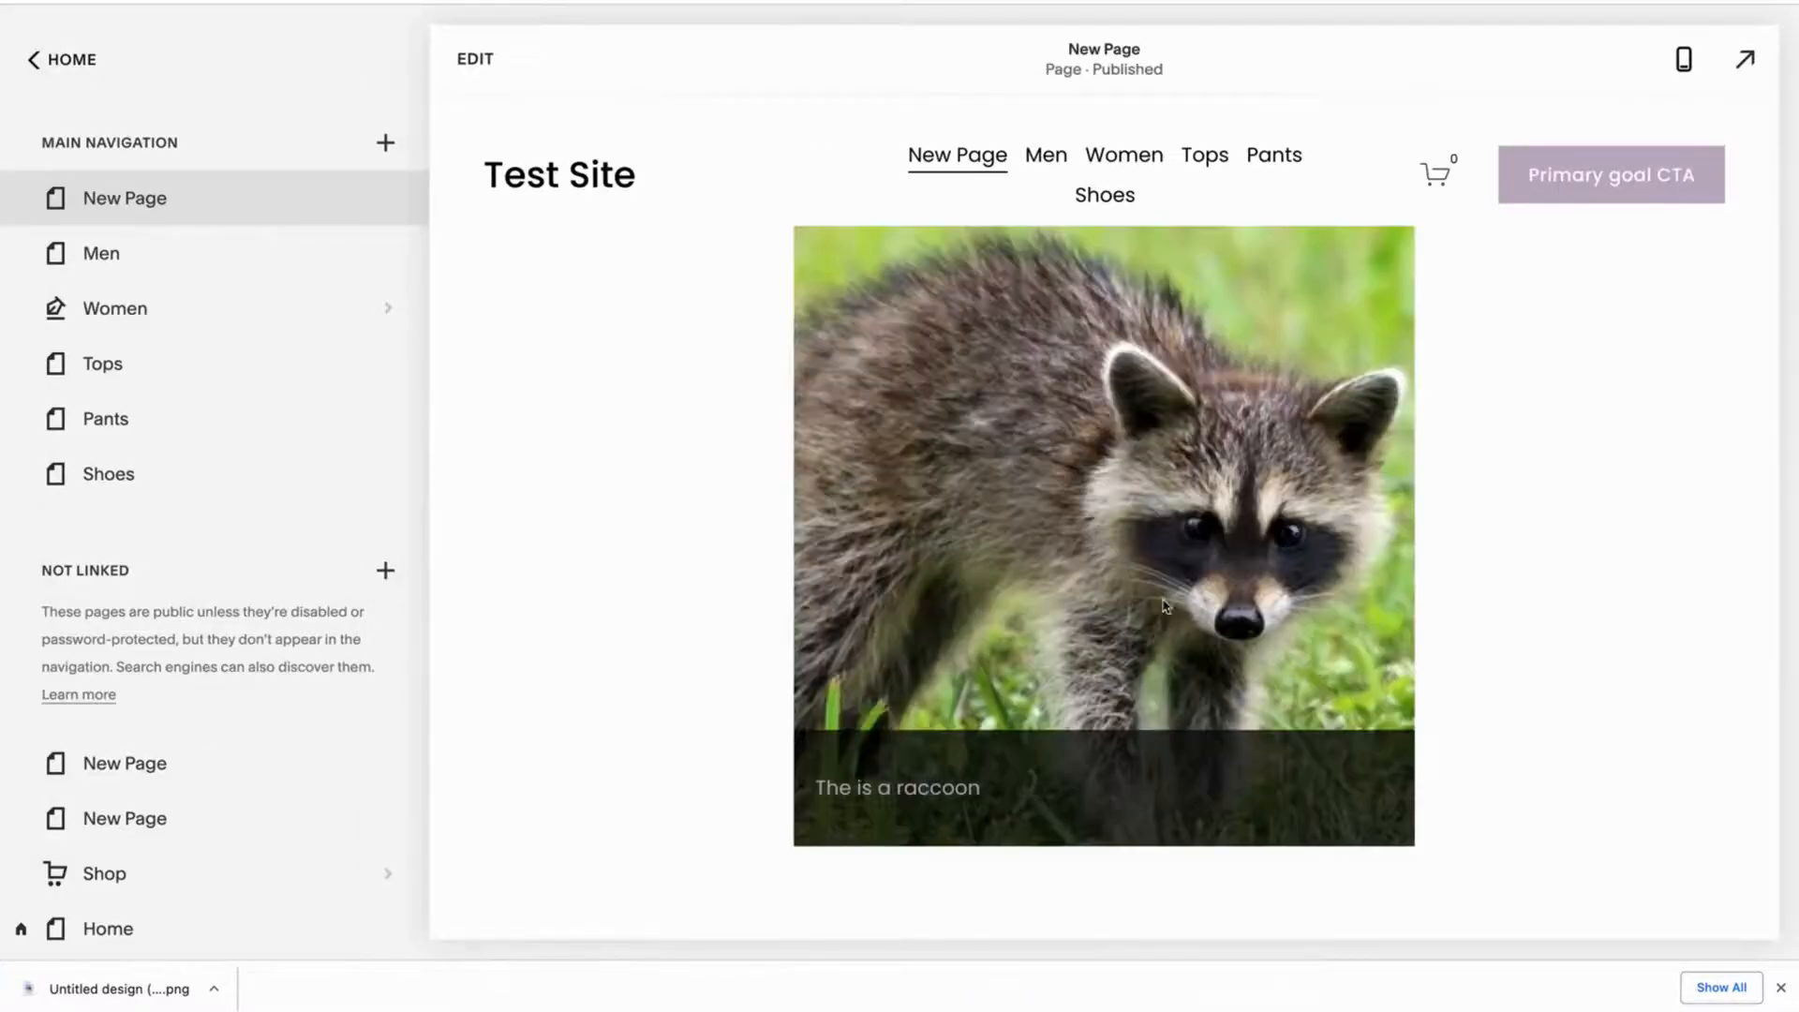
# - Reopen New Page for editing and open the raccoon image block's content settings
pyautogui.click(478, 60)
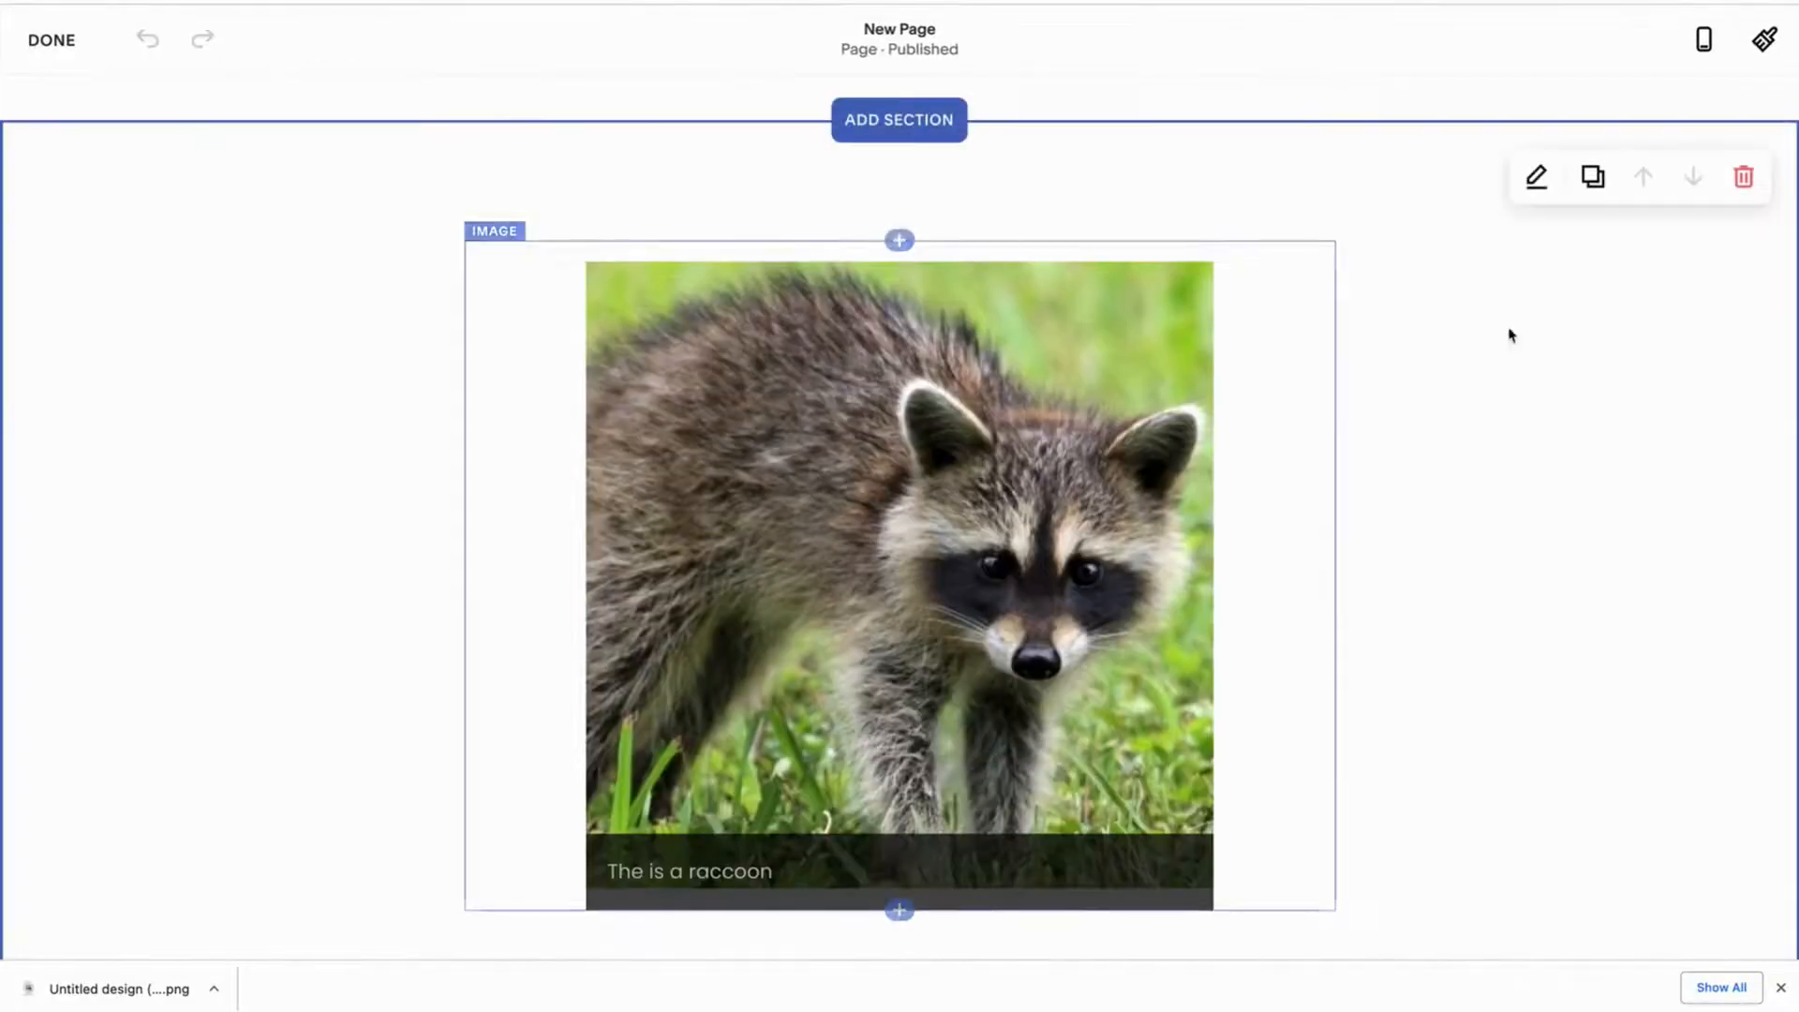
pyautogui.click(1537, 177)
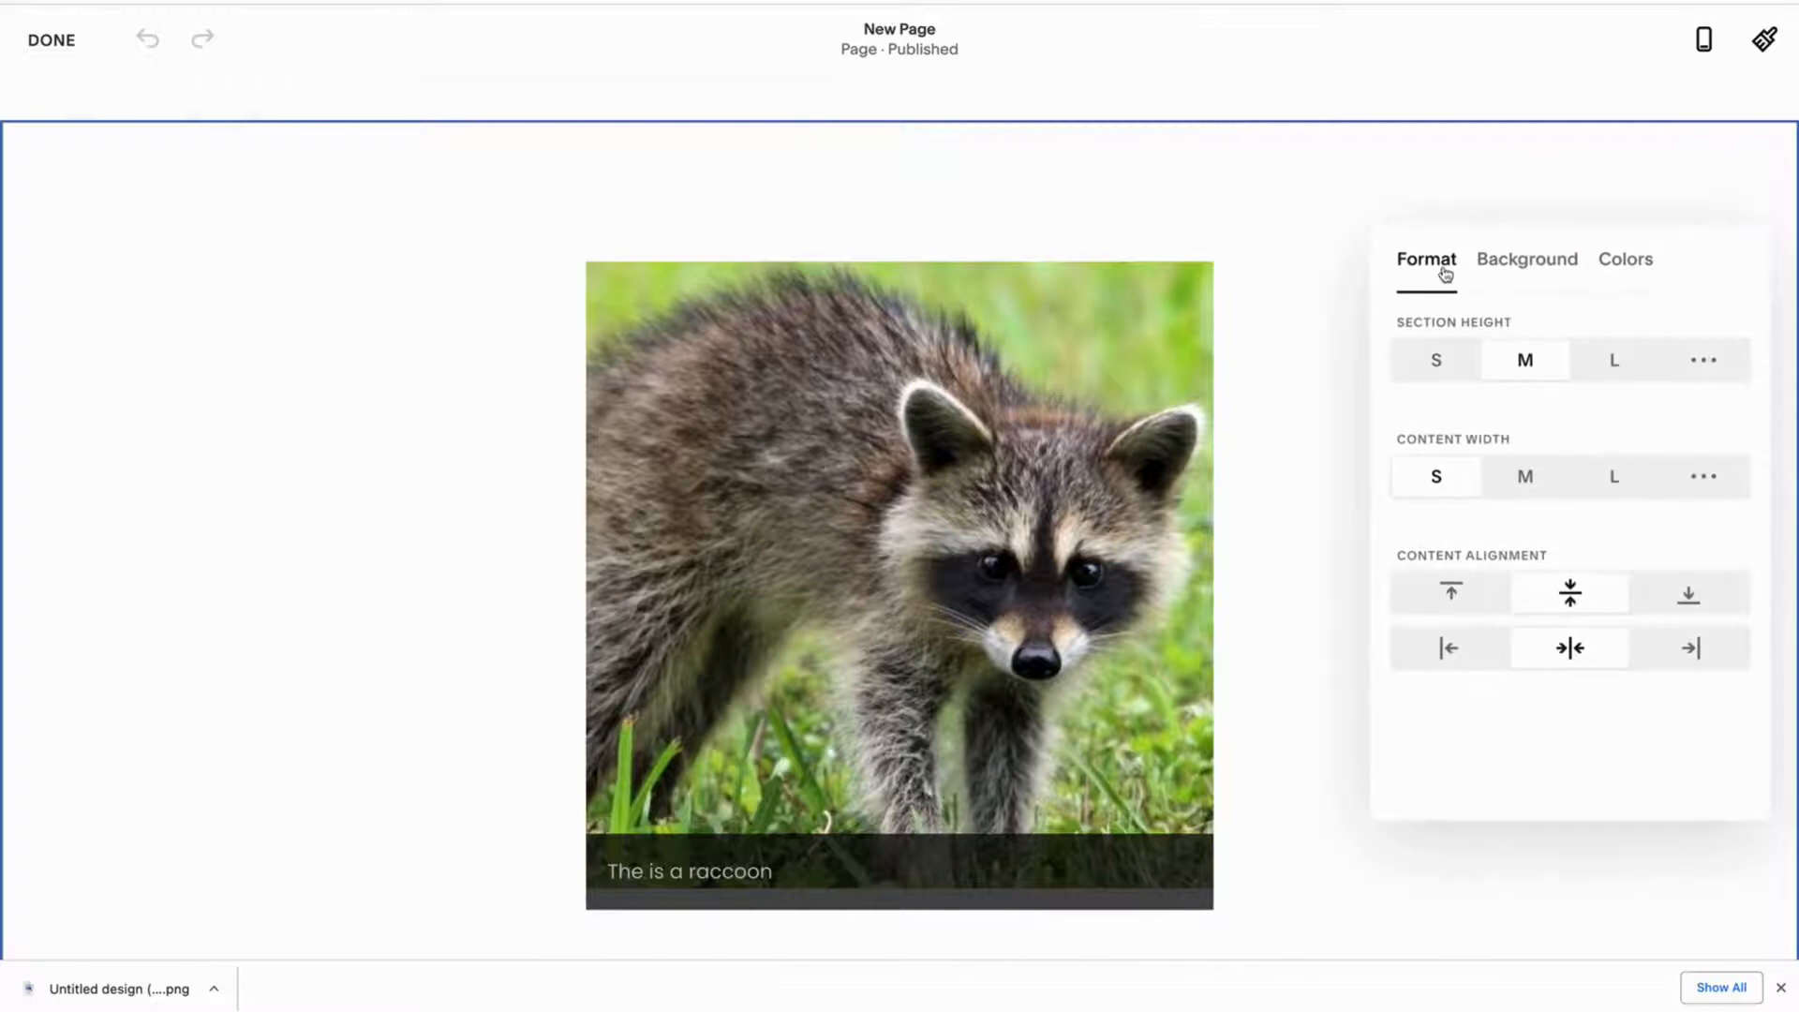
pyautogui.click(1145, 460)
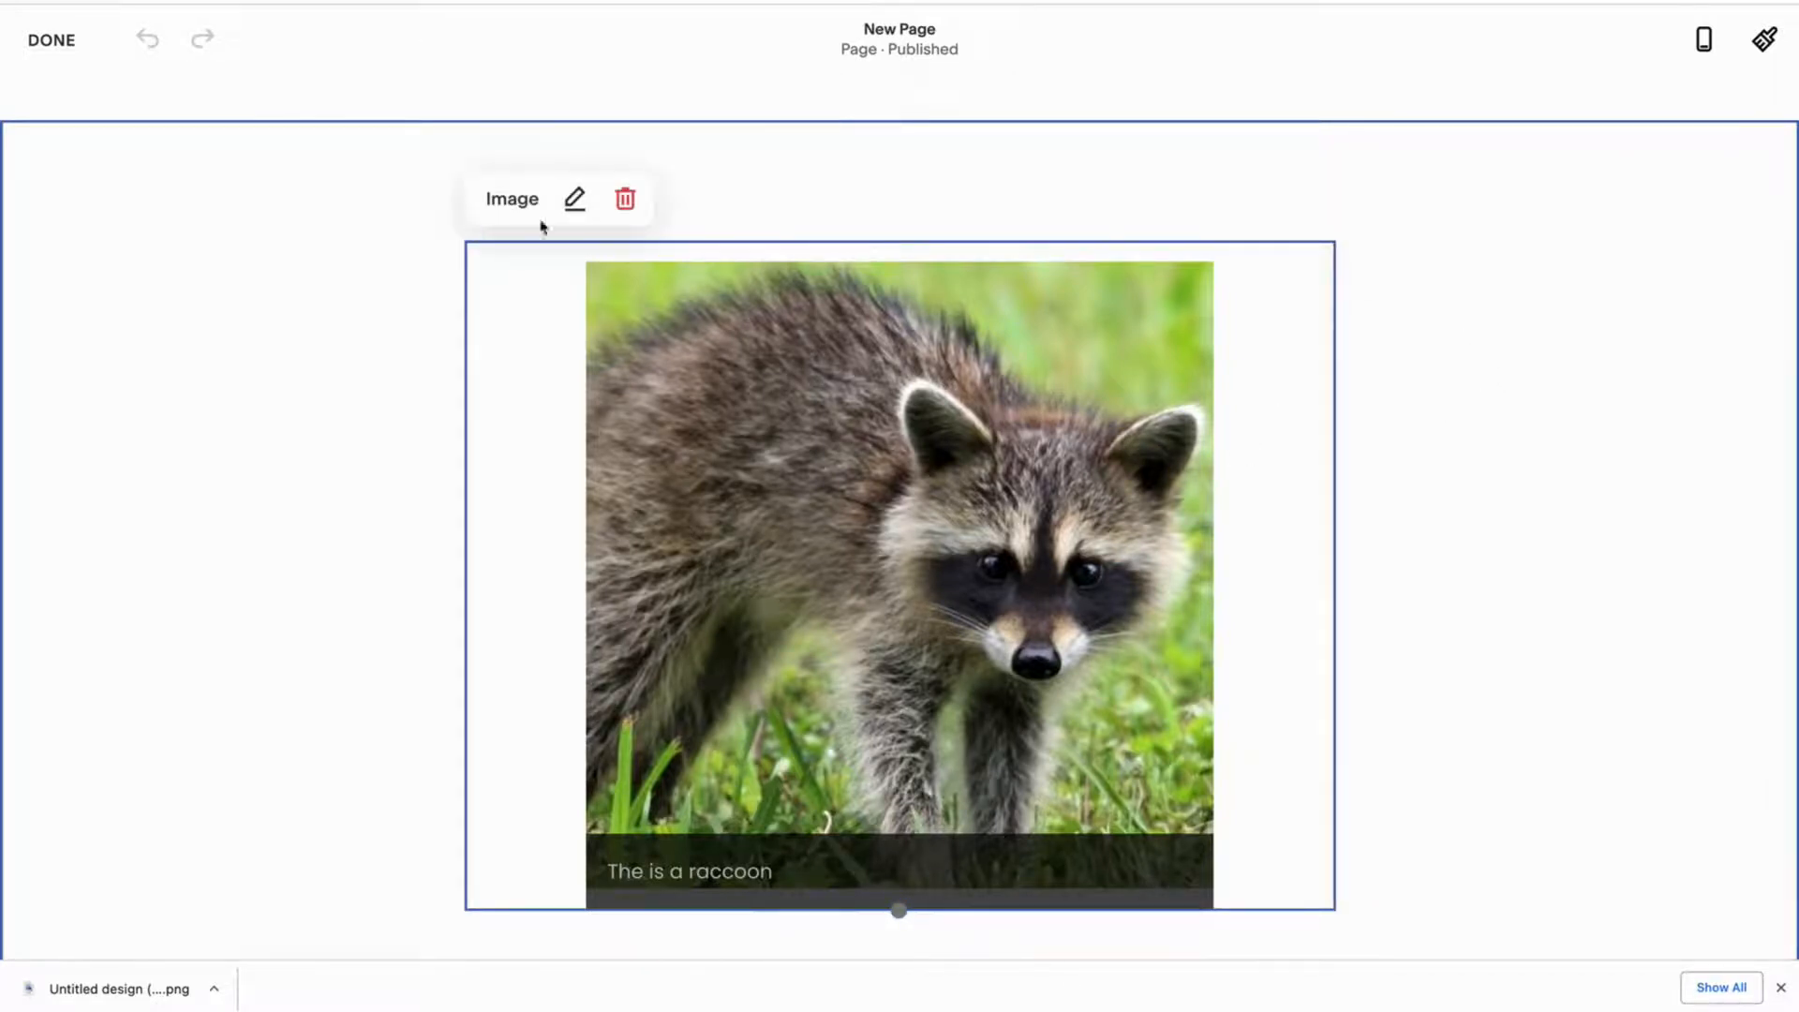
pyautogui.click(575, 199)
pyautogui.scroll(-2, 1510, 672)
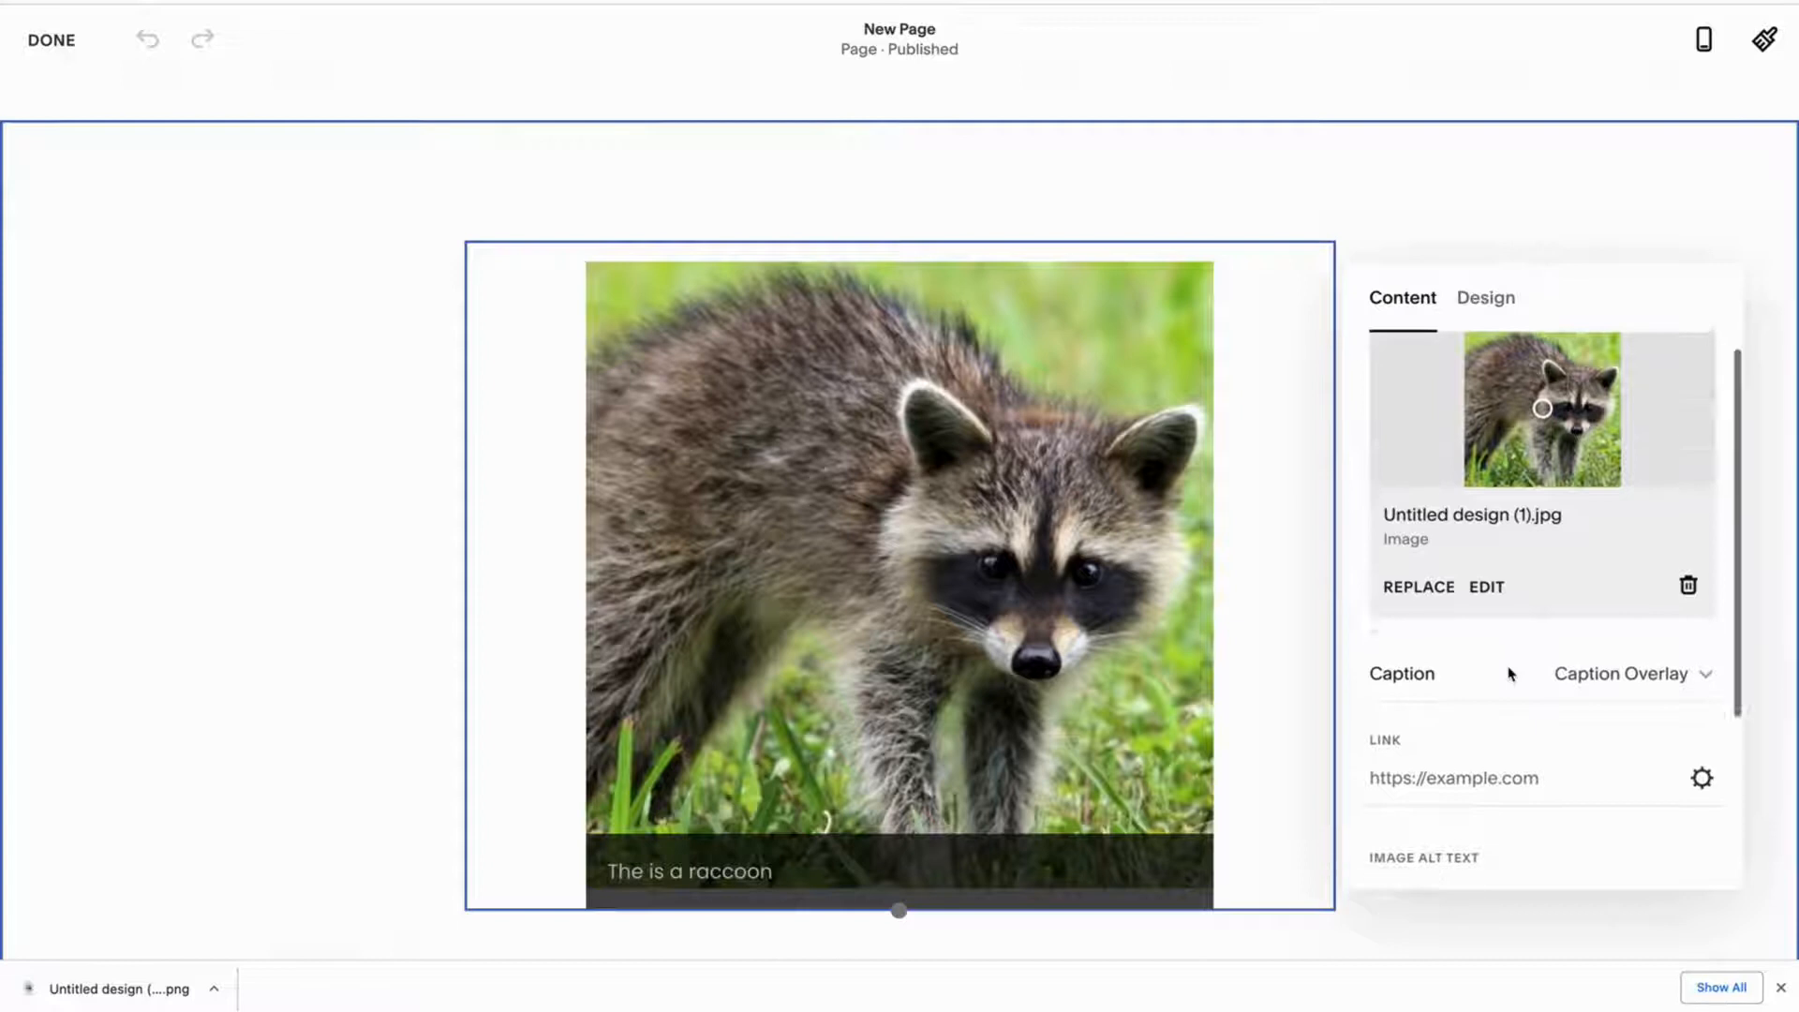
# - Try the Caption Overlay on Hover style on the raccoon image, and turn its caption off
pyautogui.click(1574, 610)
pyautogui.click(1552, 671)
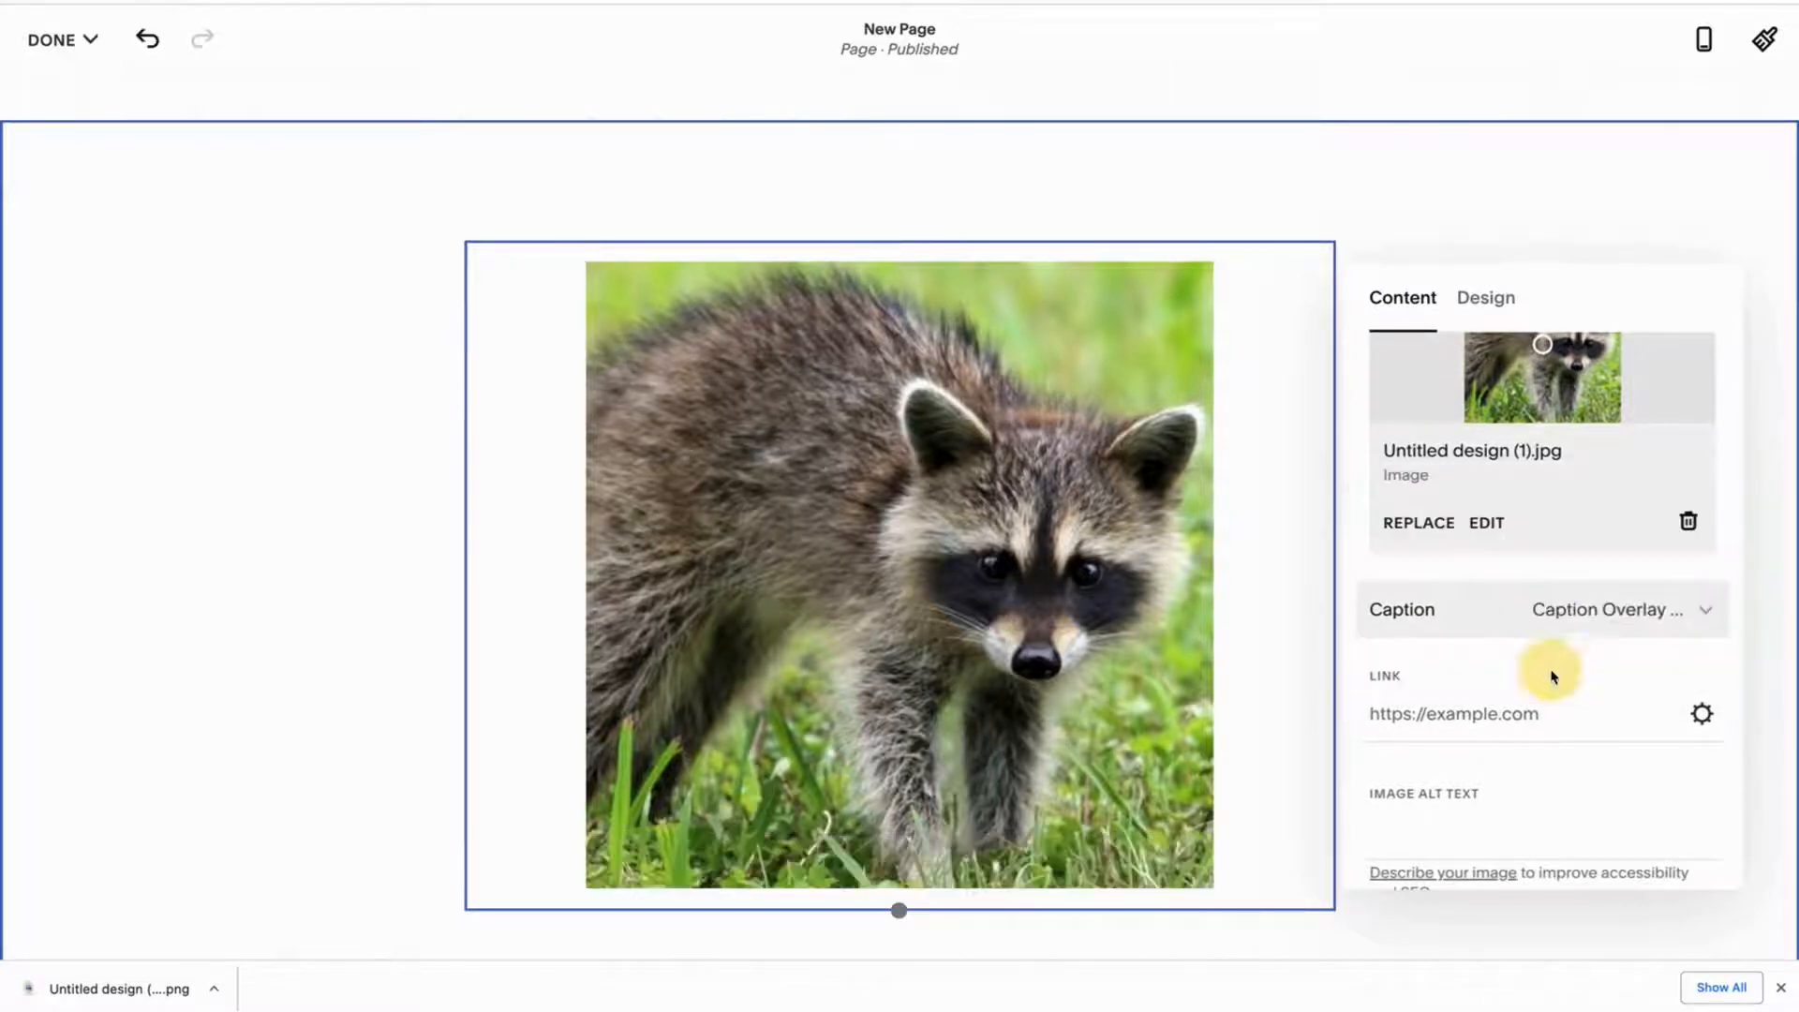
pyautogui.moveTo(1199, 664)
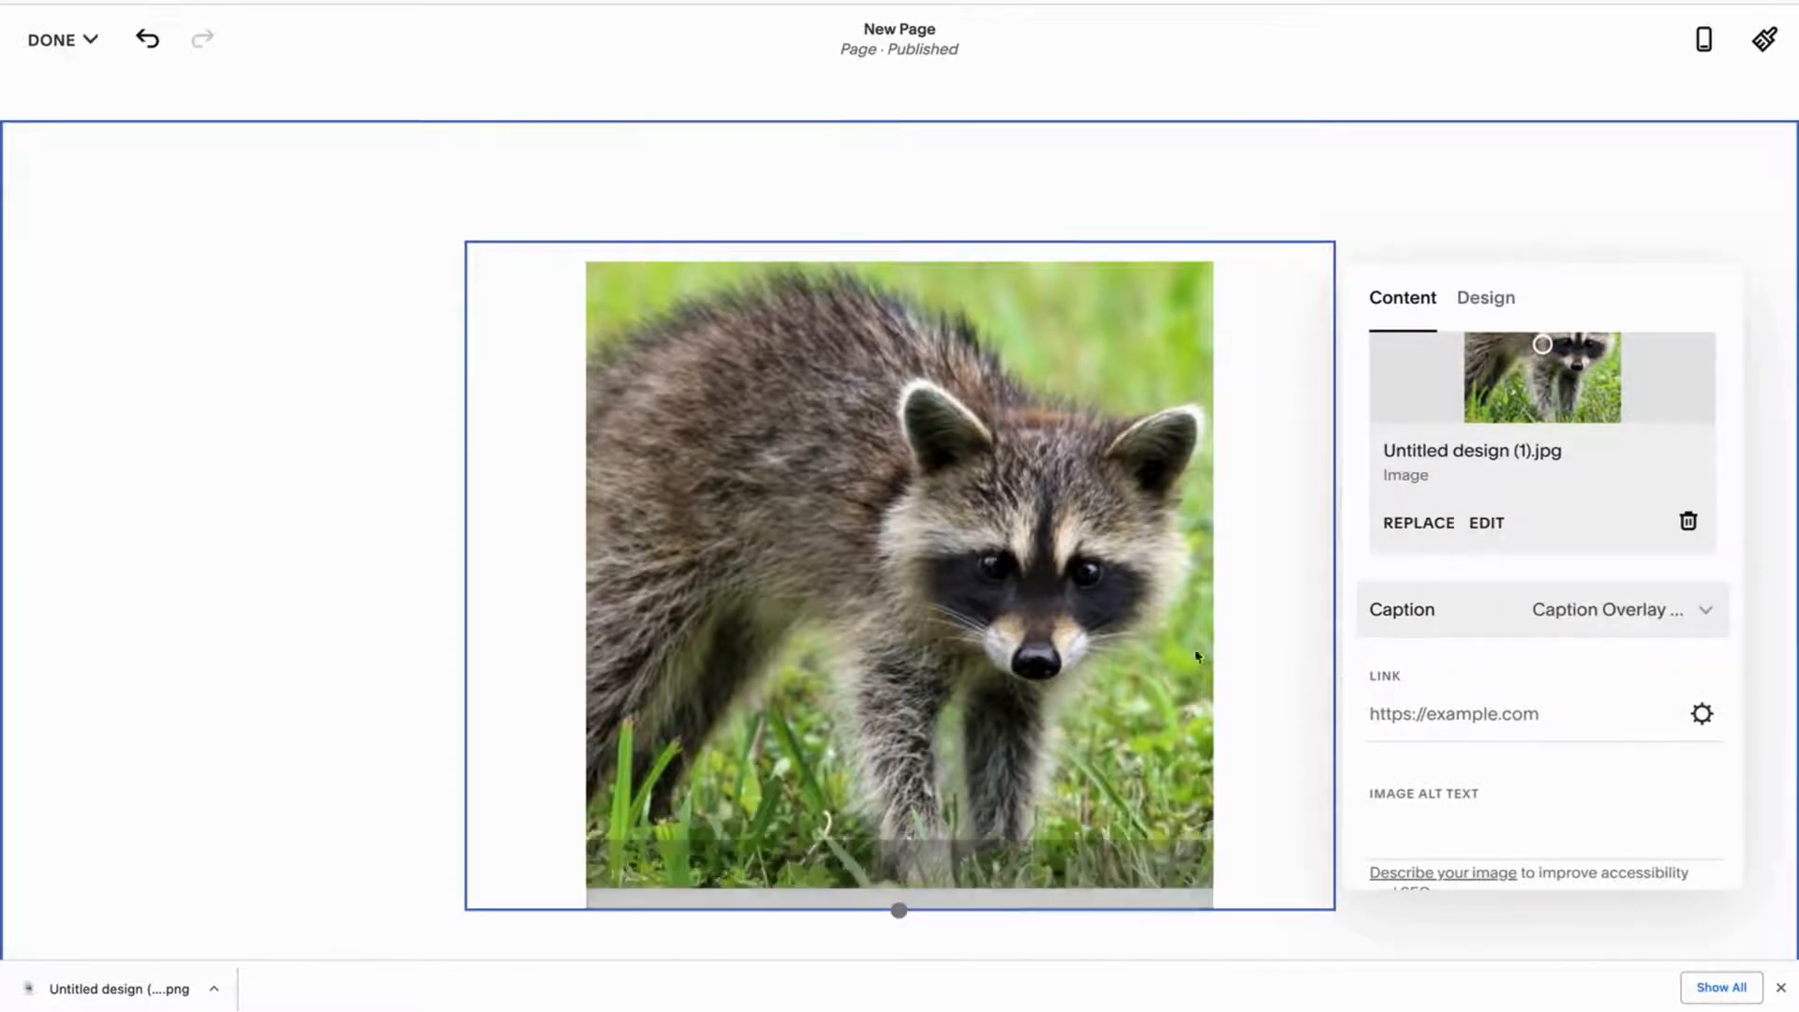
pyautogui.click(1489, 630)
pyautogui.click(1498, 445)
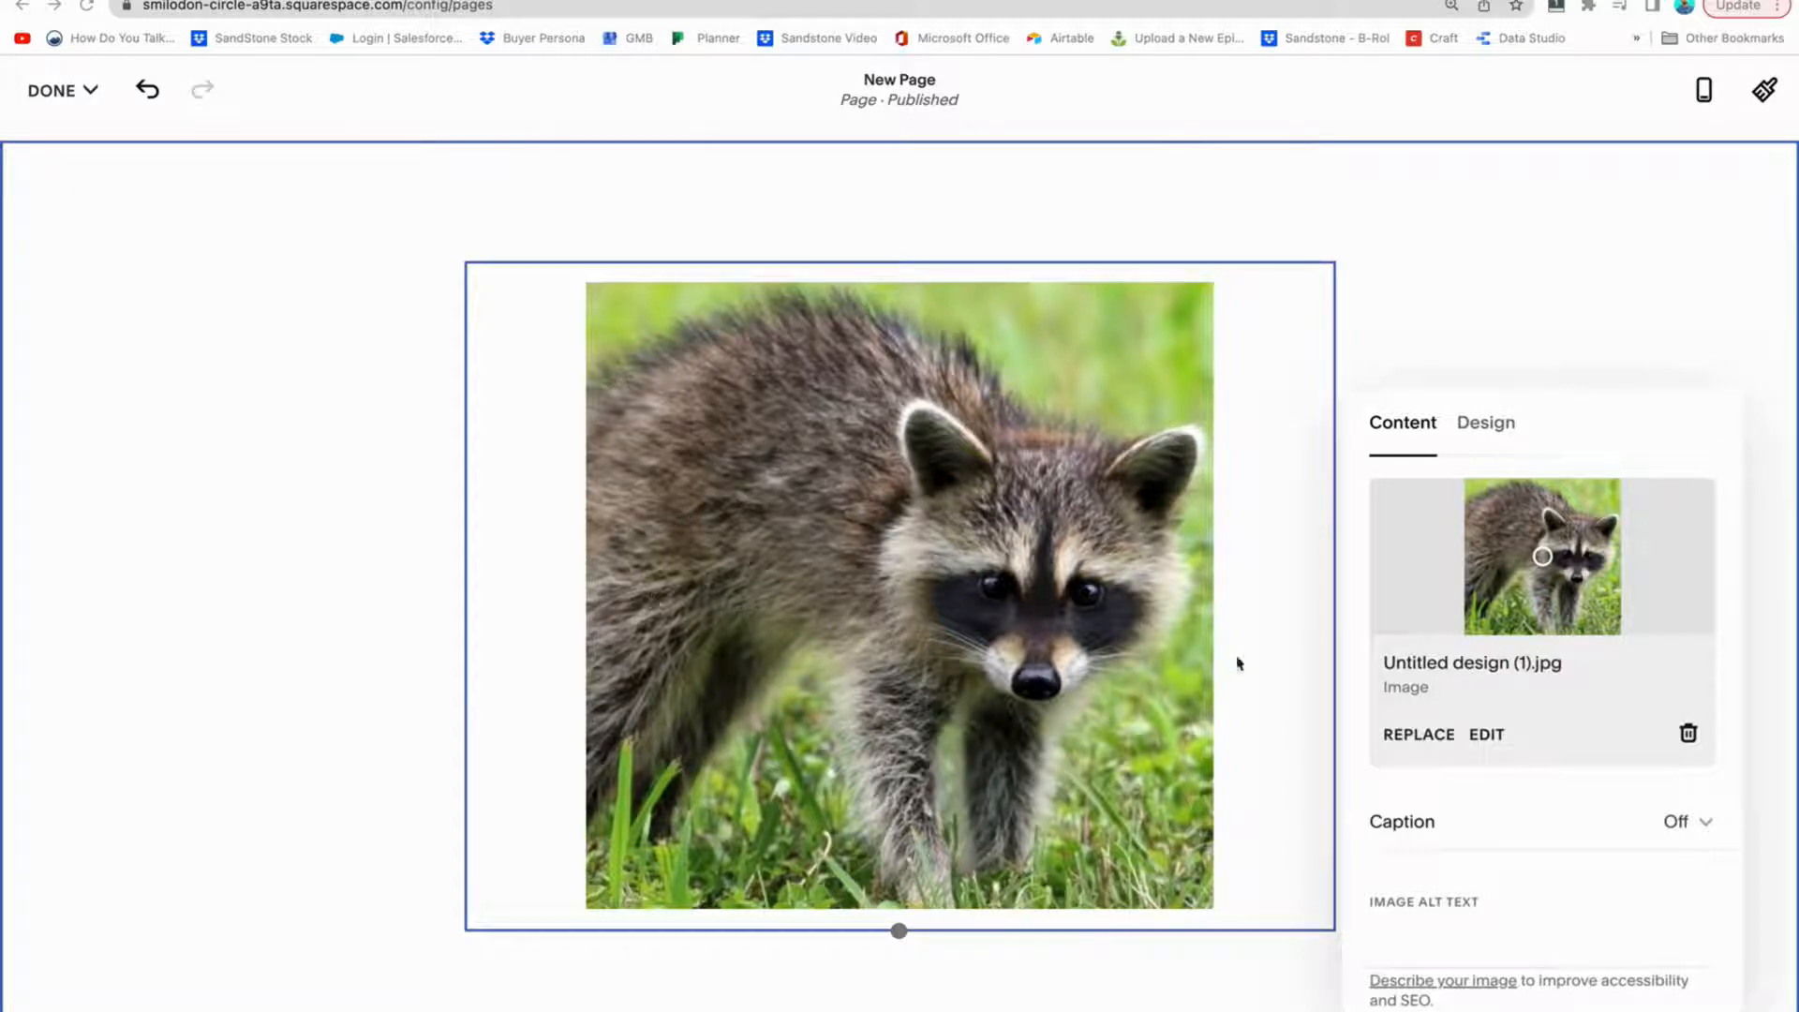
# - Open the raccoon picture in the image editor and set its brightness to -15
pyautogui.click(1484, 735)
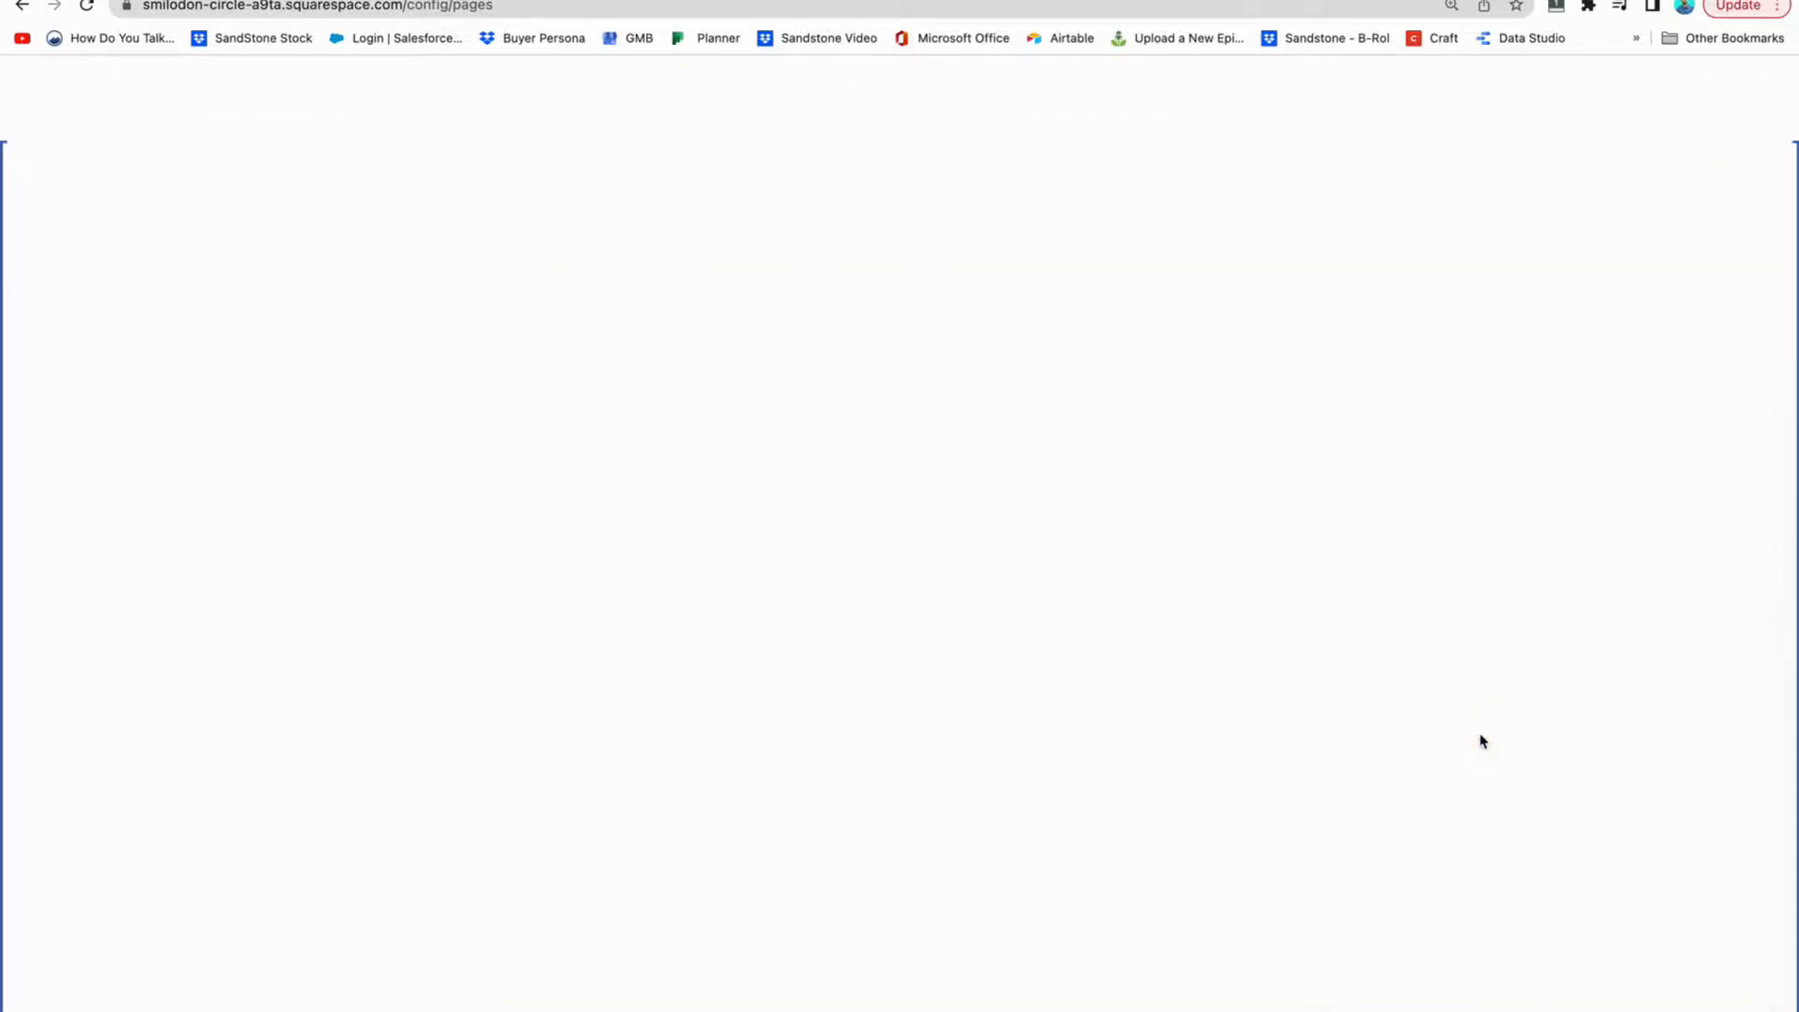
pyautogui.moveTo(1620, 286)
pyautogui.mouseDown()
pyautogui.moveTo(1537, 286)
pyautogui.moveTo(1599, 294)
pyautogui.mouseUp()
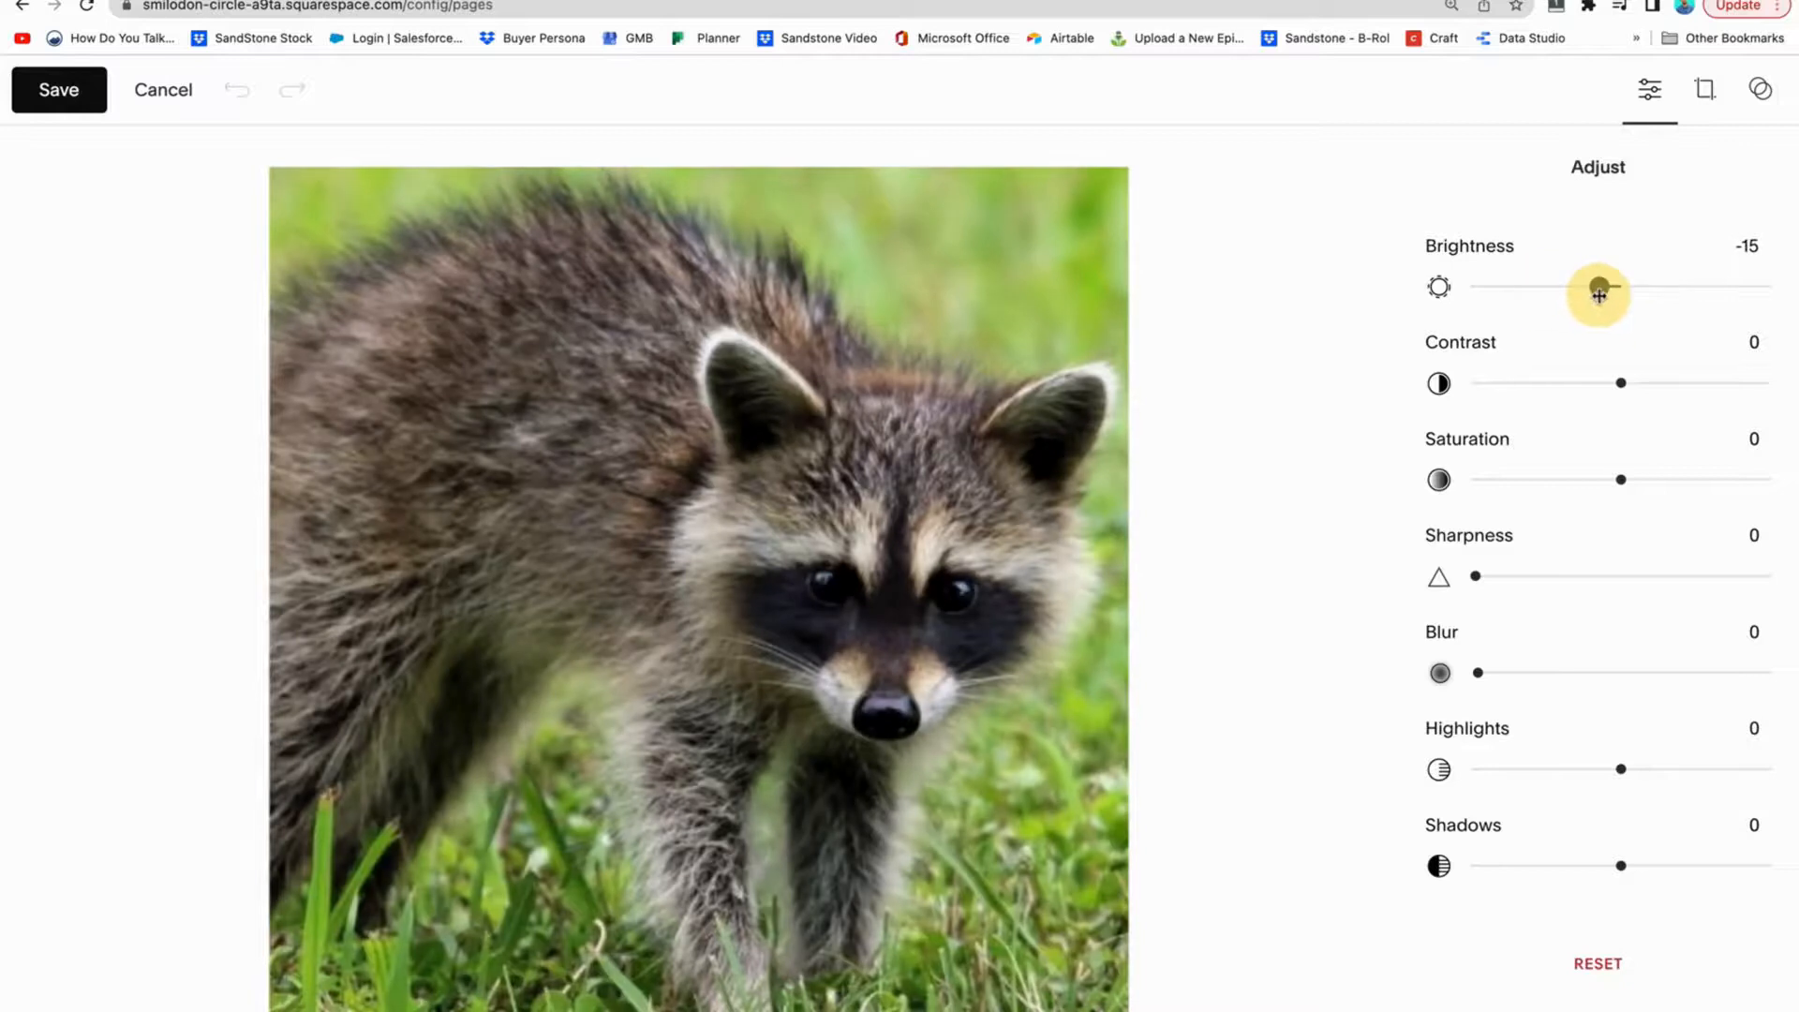
# - Crop the raccoon picture to the 5:4 aspect ratio after trying 3:2
pyautogui.click(1706, 89)
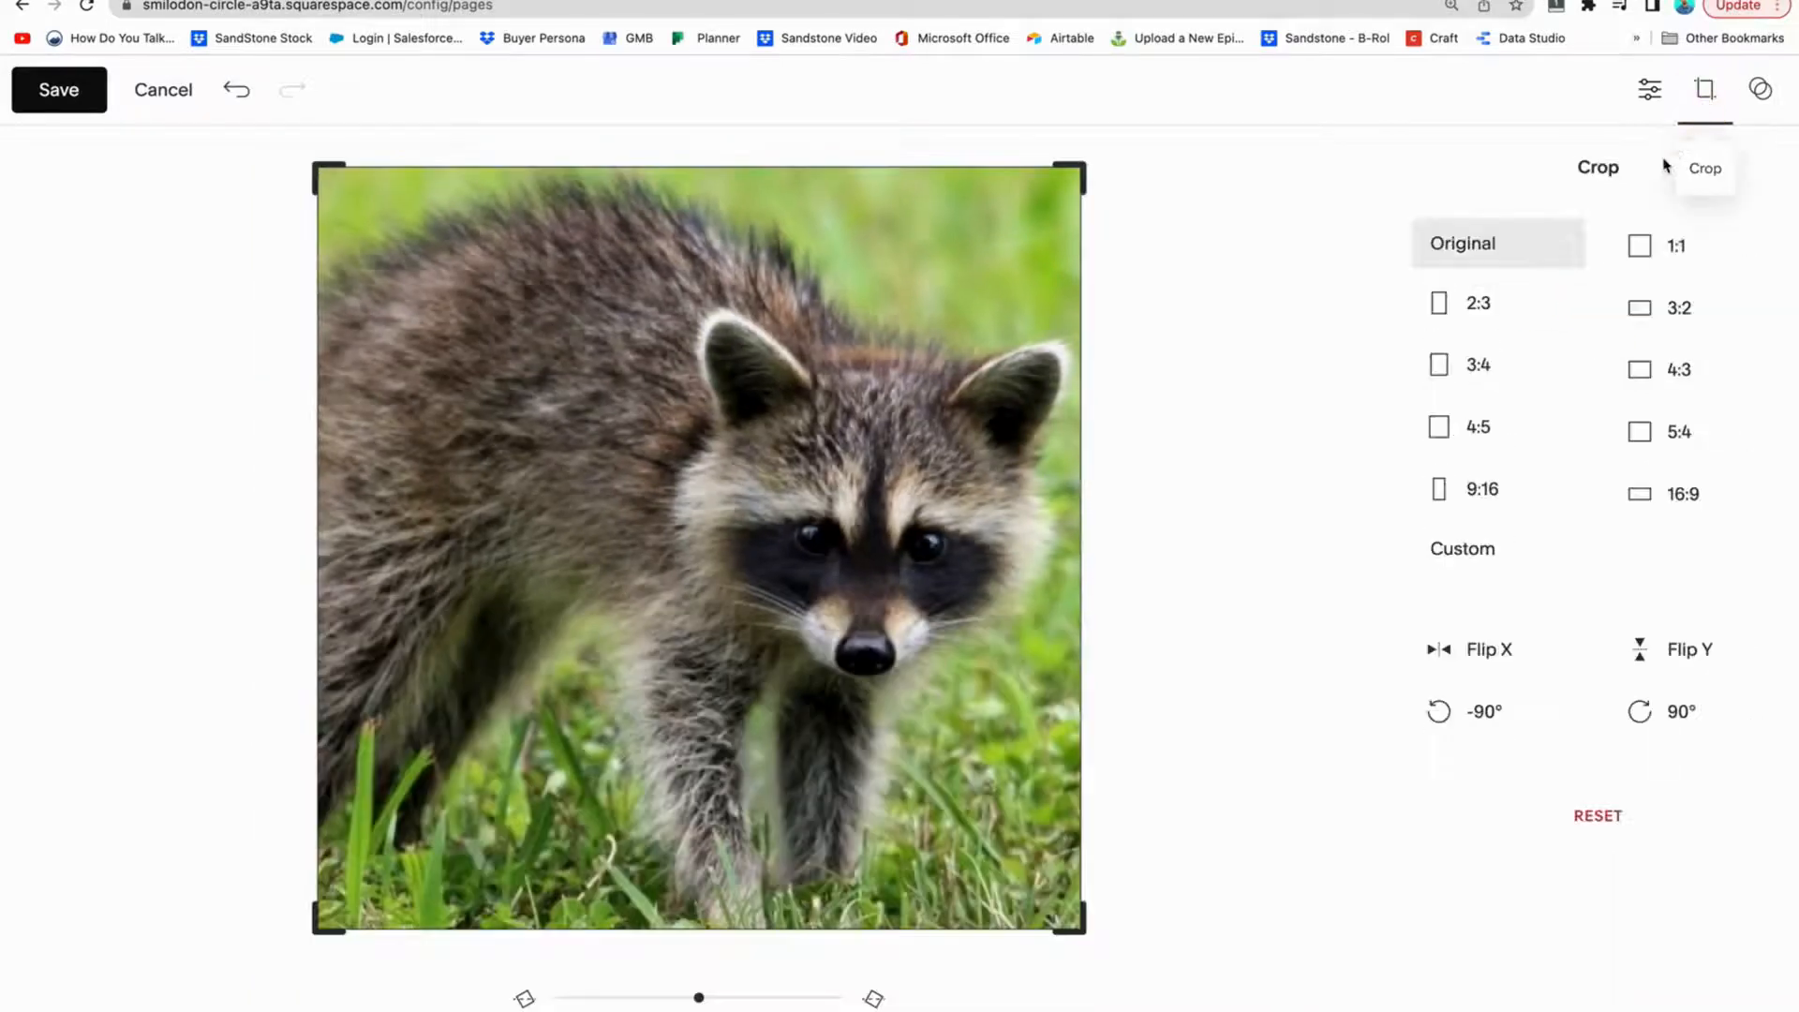
pyautogui.click(1640, 311)
pyautogui.click(1642, 432)
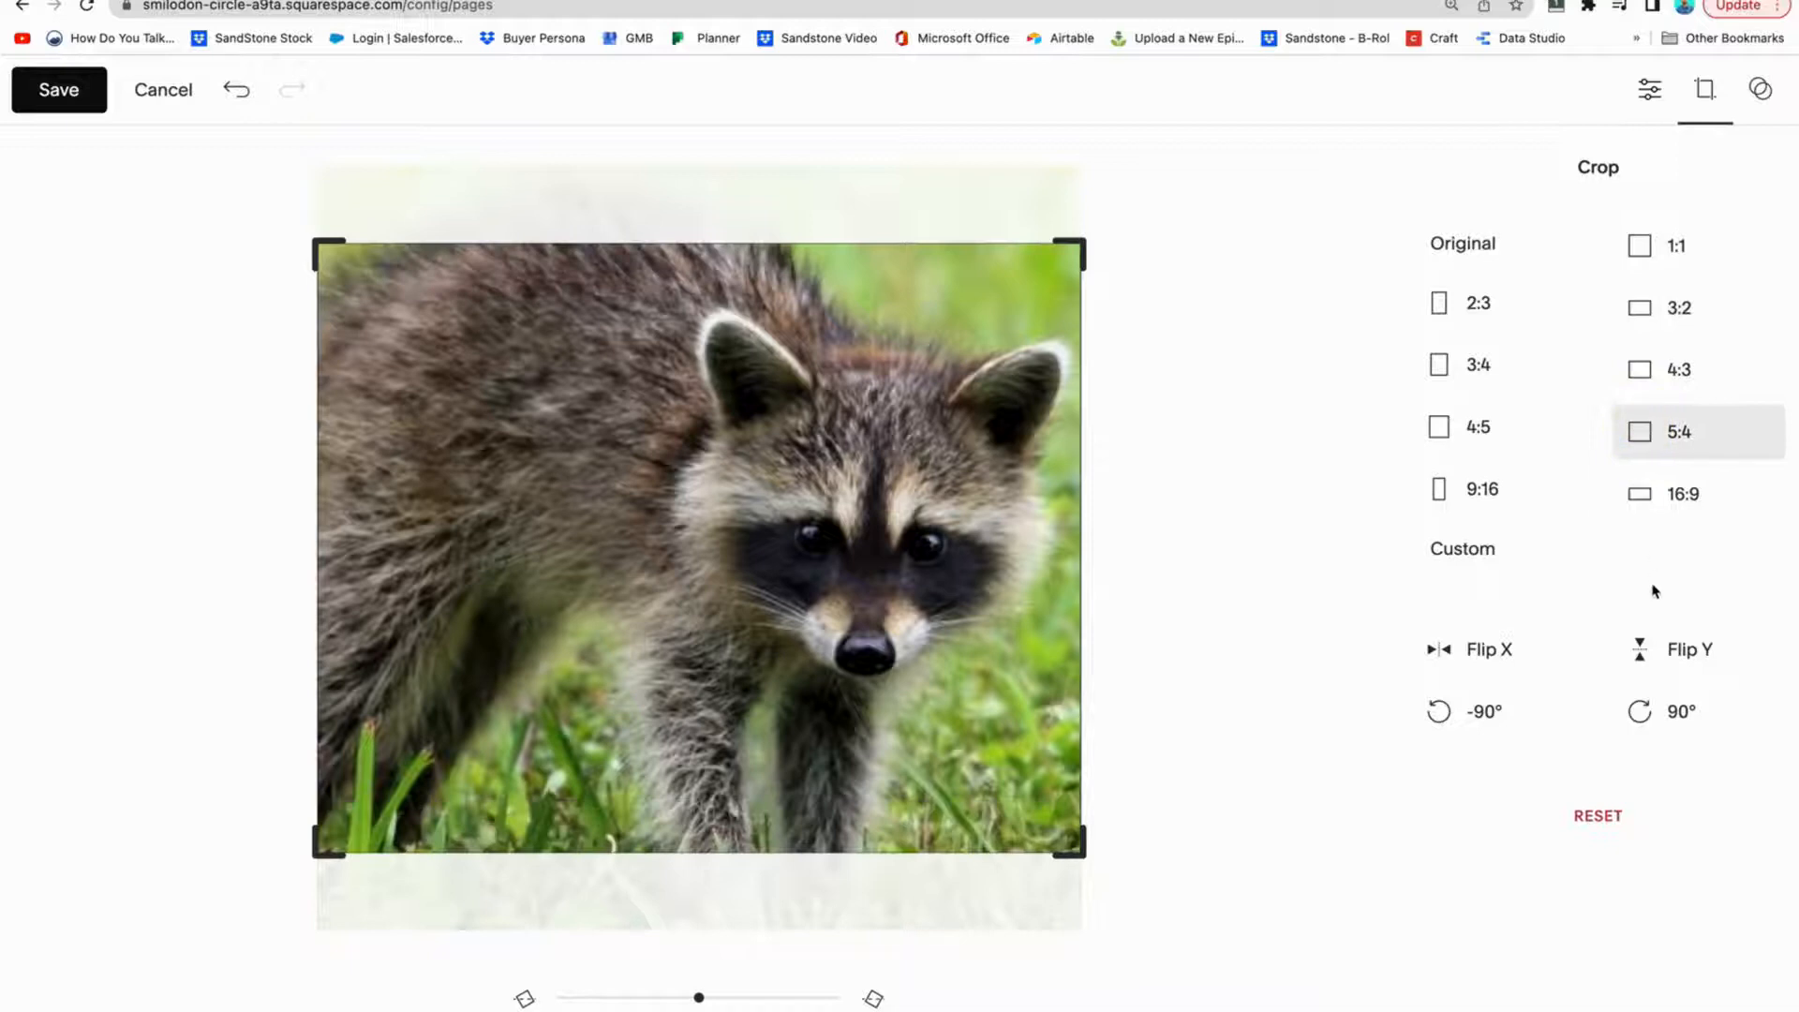
# - Flip the raccoon picture along the X axis and rotate it by -90° twice
pyautogui.click(1460, 659)
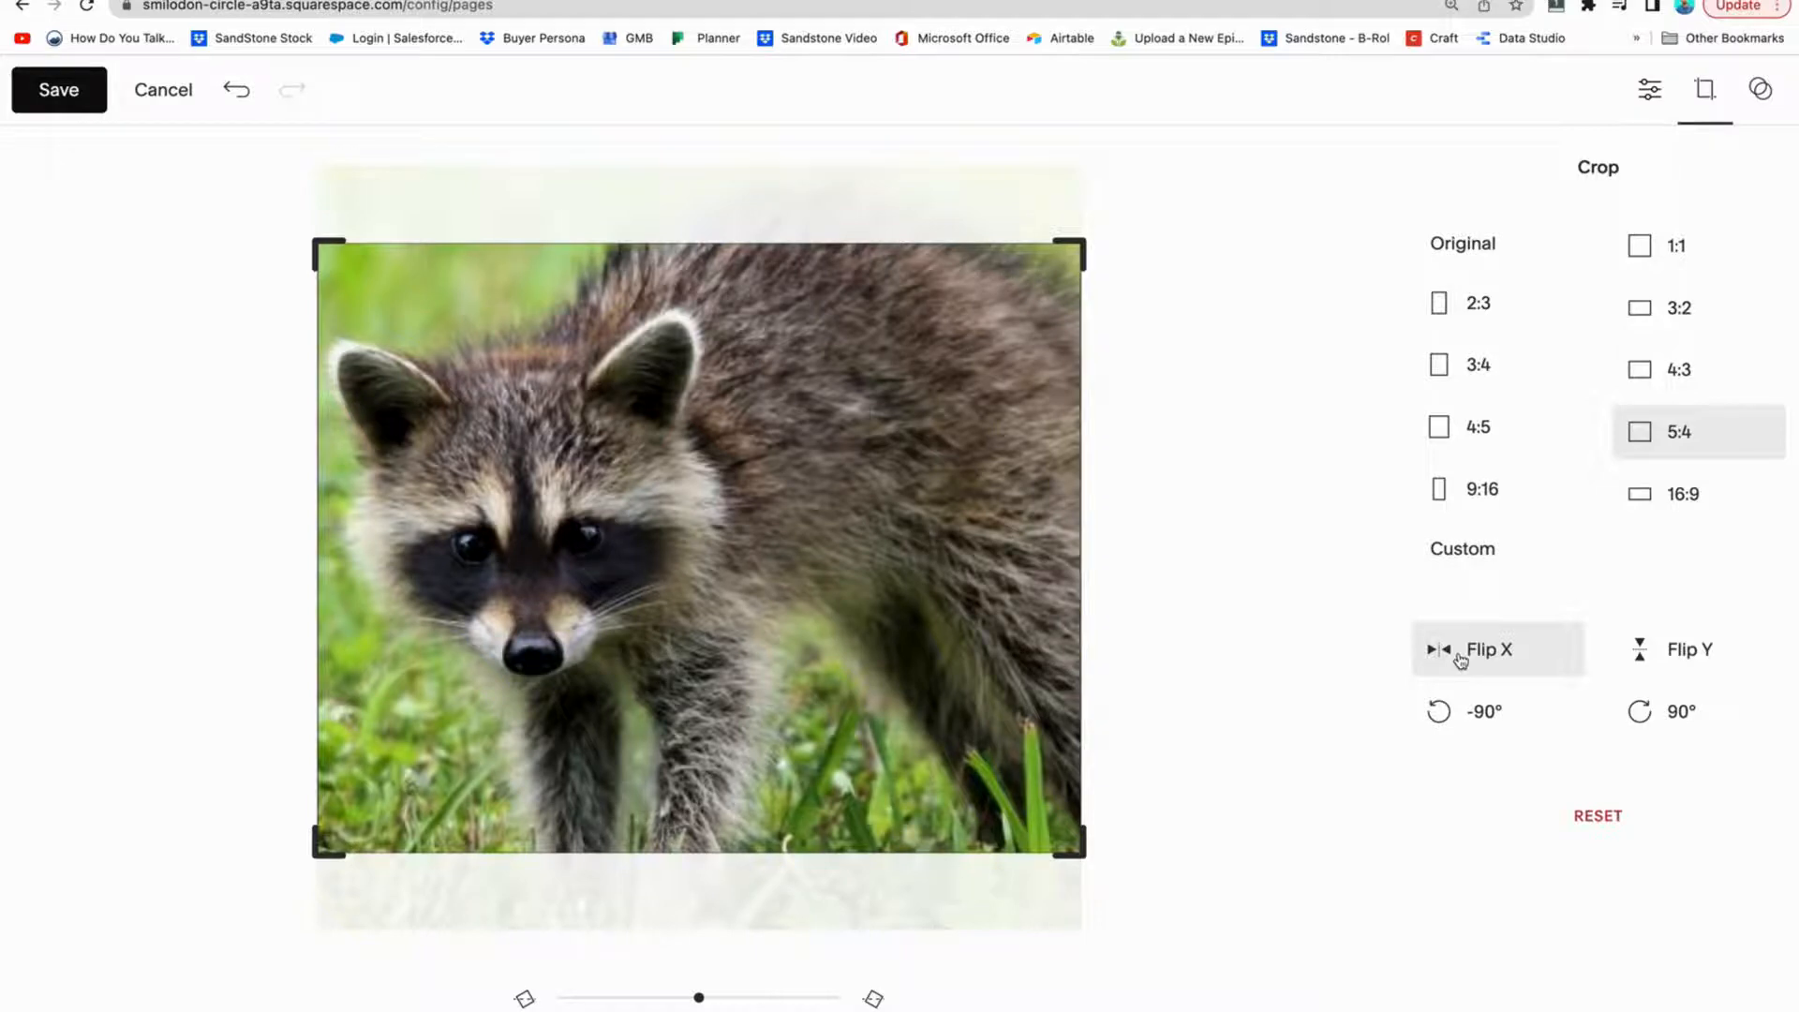
pyautogui.click(1479, 731)
pyautogui.click(1482, 732)
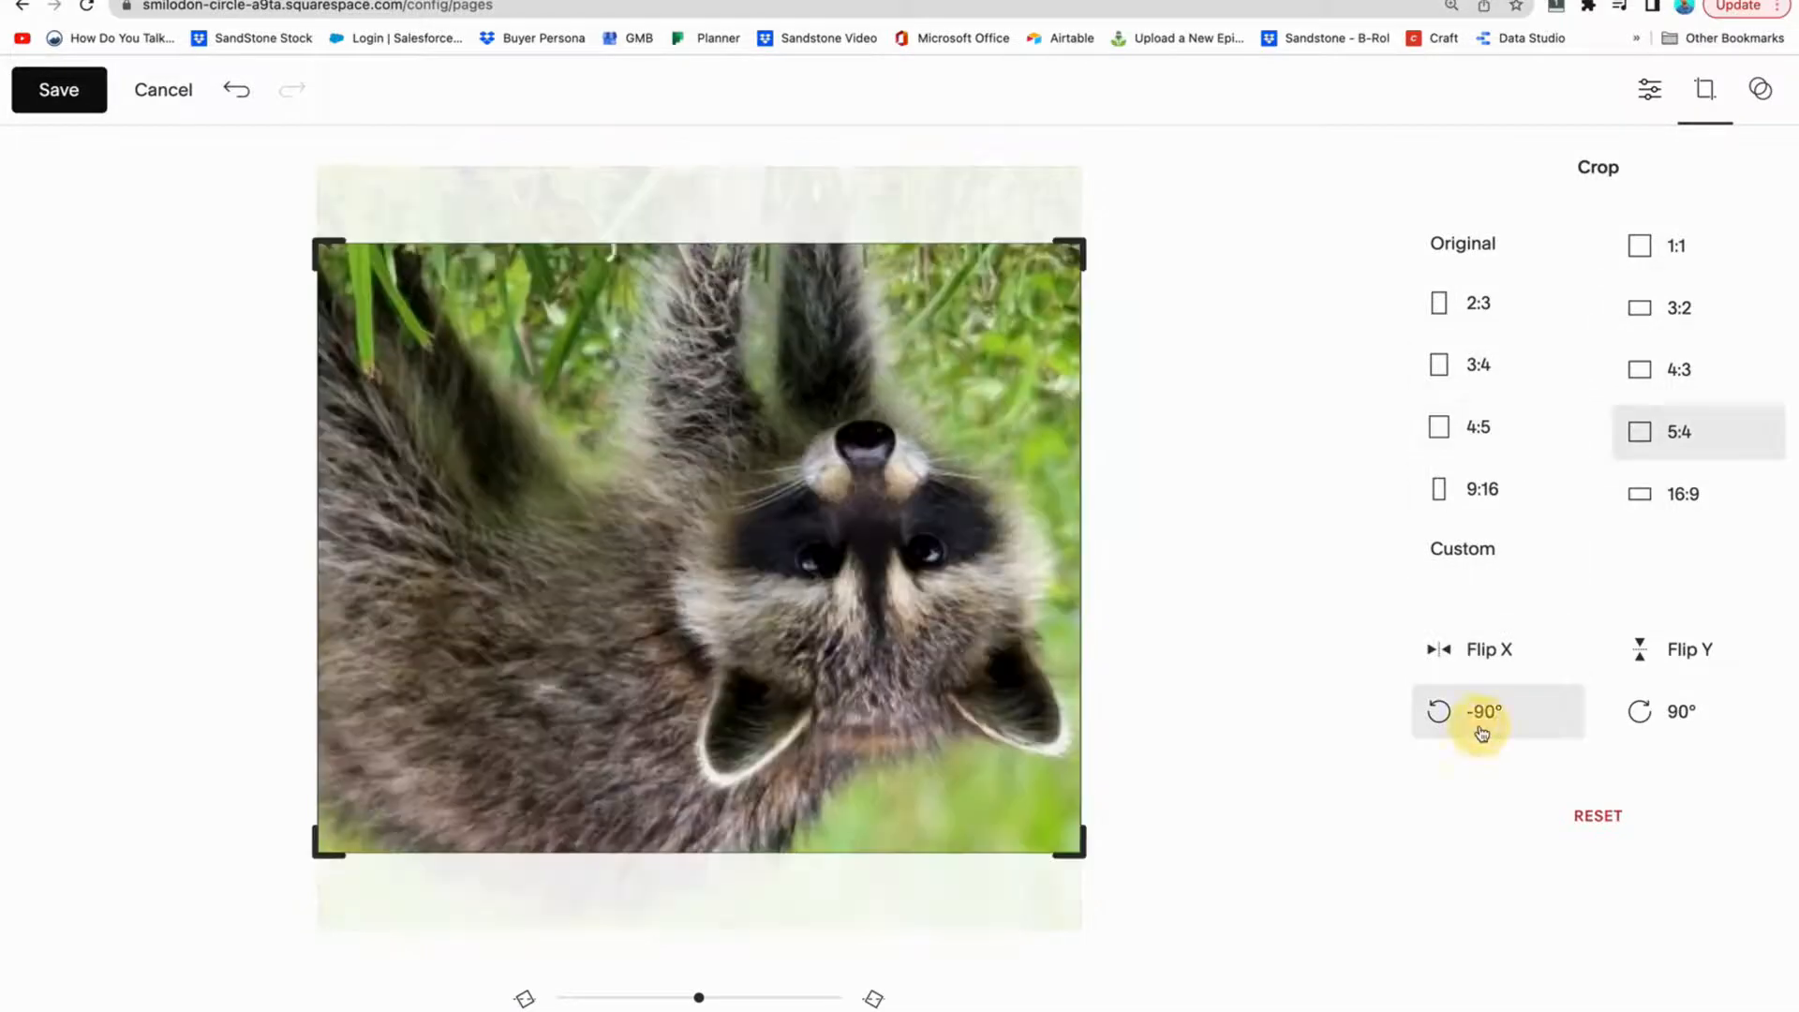
# - Rotate the raccoon picture by -90° twice more, and try the Denali, Savannah, Delavan, Frieze, Apollo and Voyager filters on it
pyautogui.click(1481, 732)
pyautogui.click(1481, 733)
pyautogui.click(1758, 89)
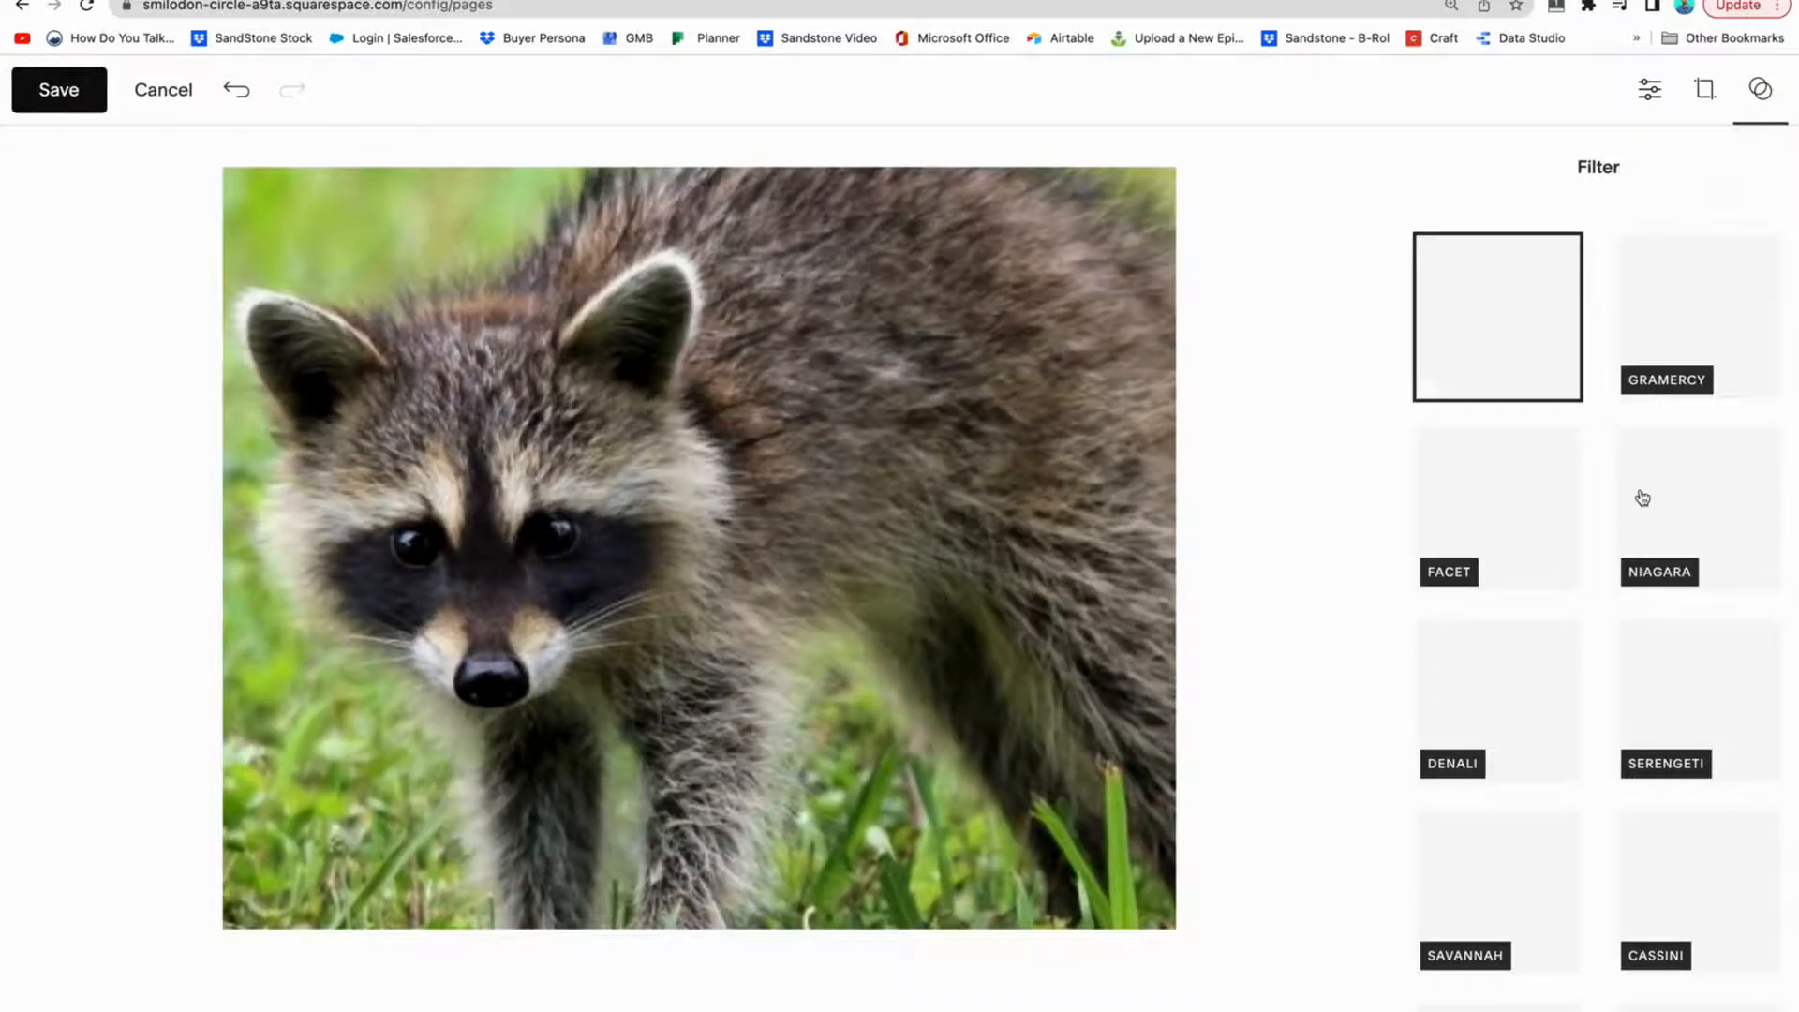
pyautogui.scroll(-1, 1640, 497)
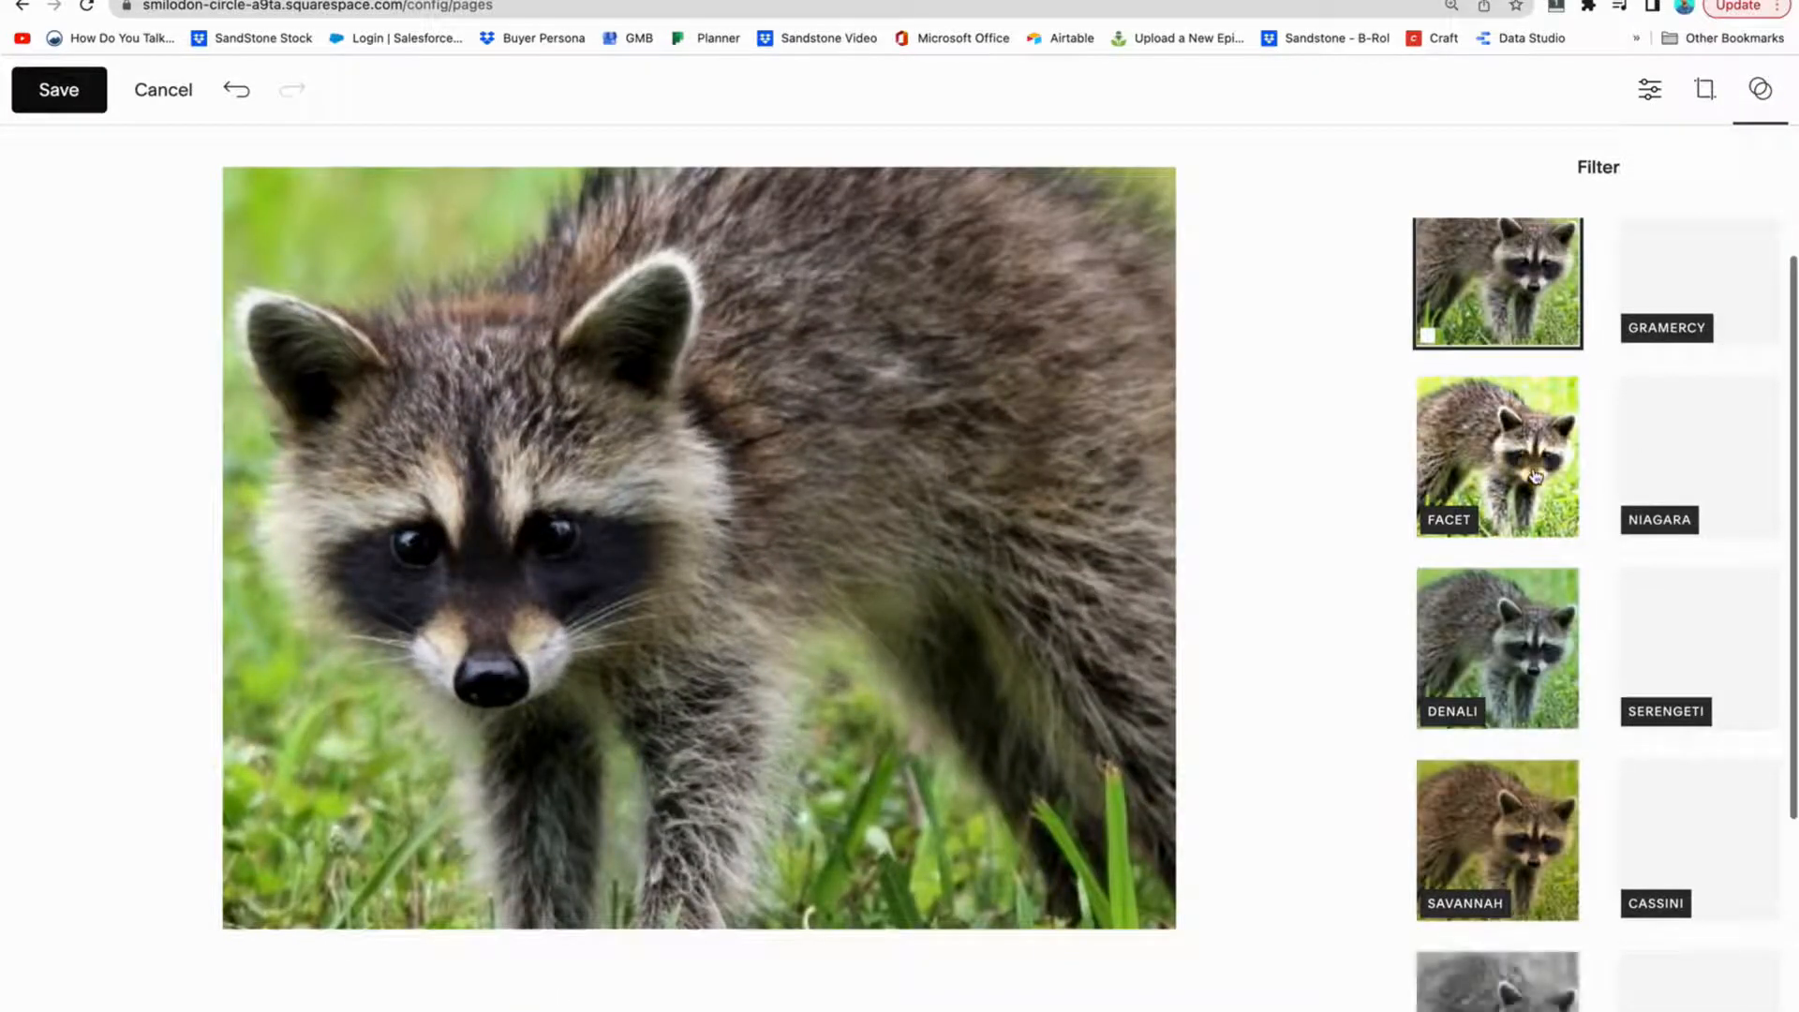
pyautogui.click(1518, 646)
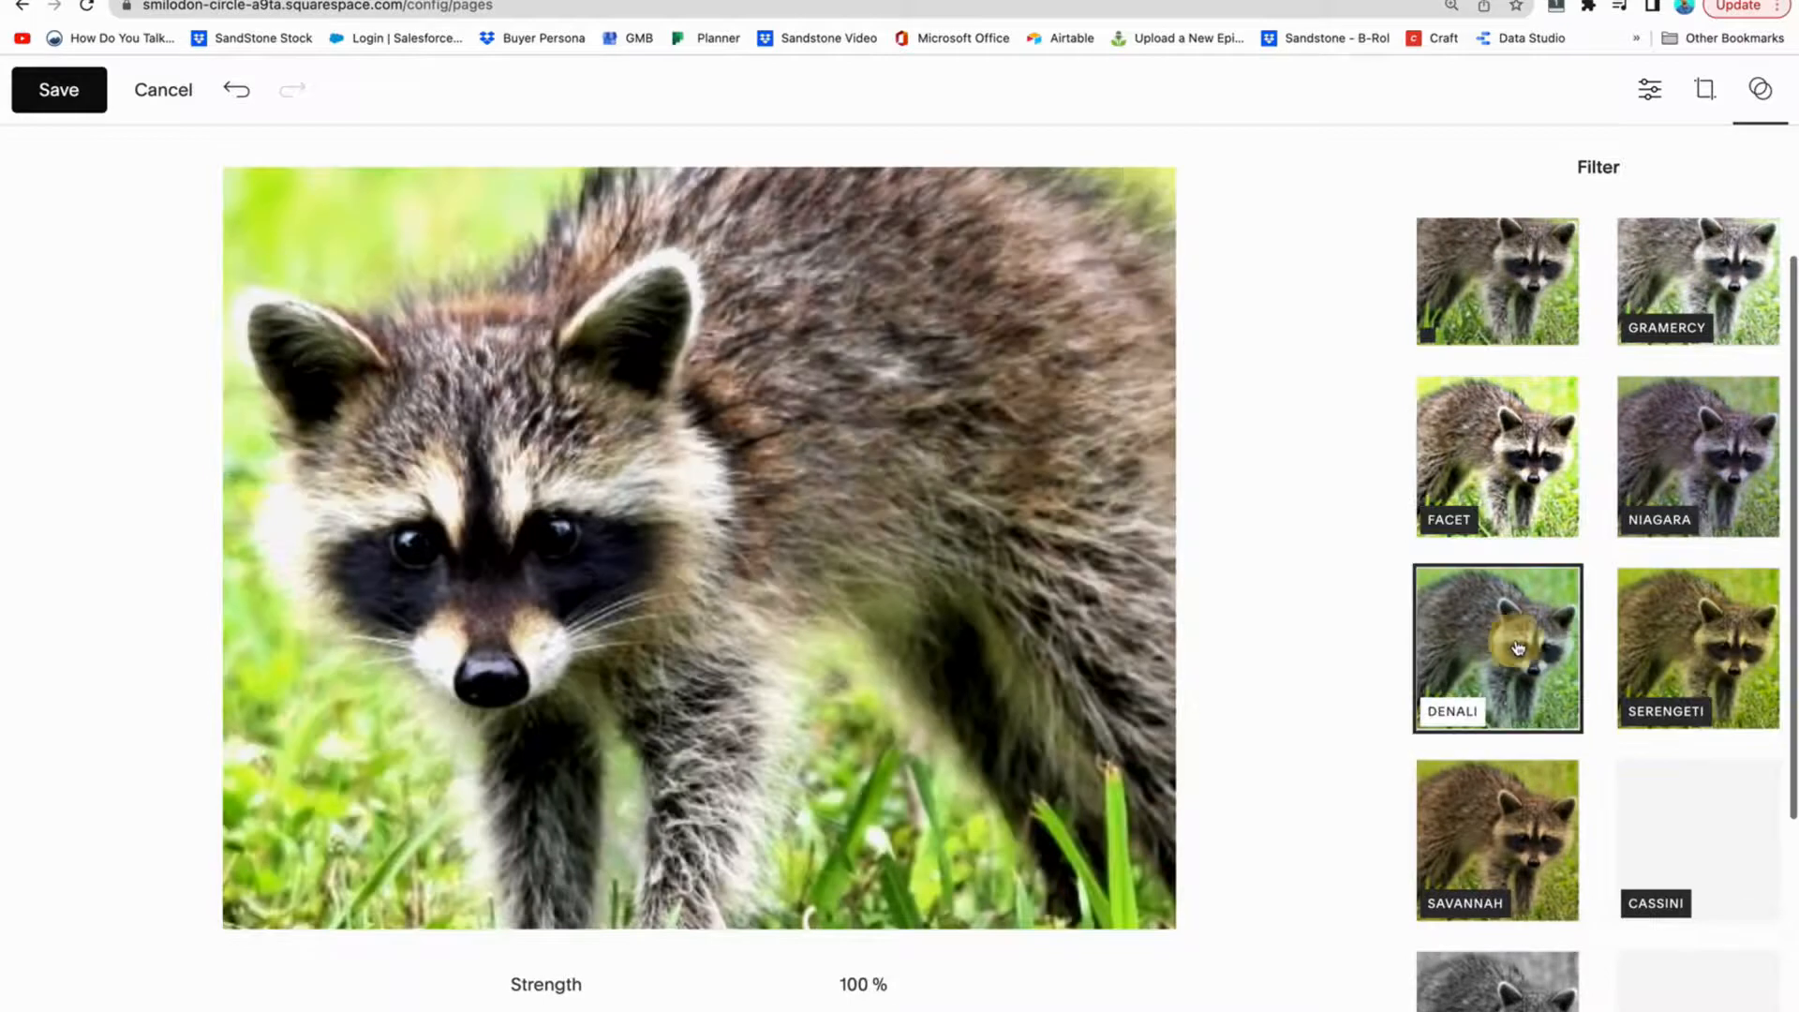
pyautogui.click(1514, 826)
pyautogui.scroll(-3, 1514, 826)
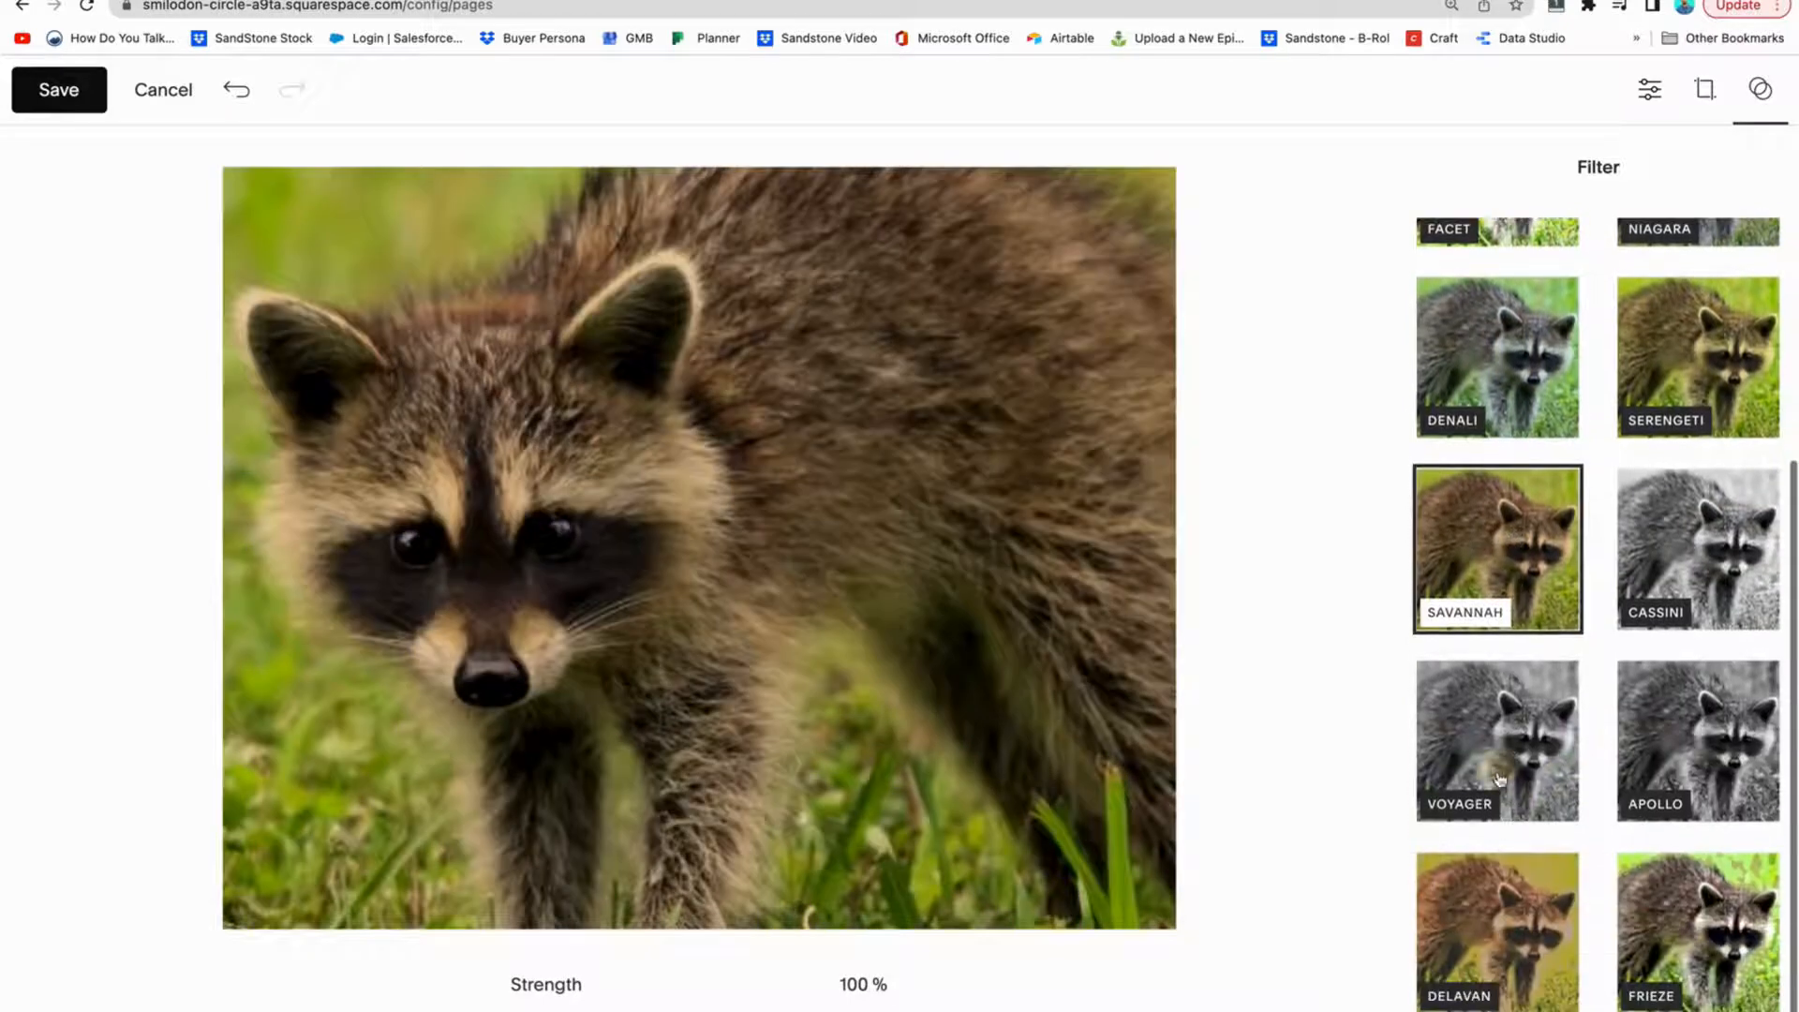
pyautogui.click(1501, 779)
pyautogui.click(1500, 941)
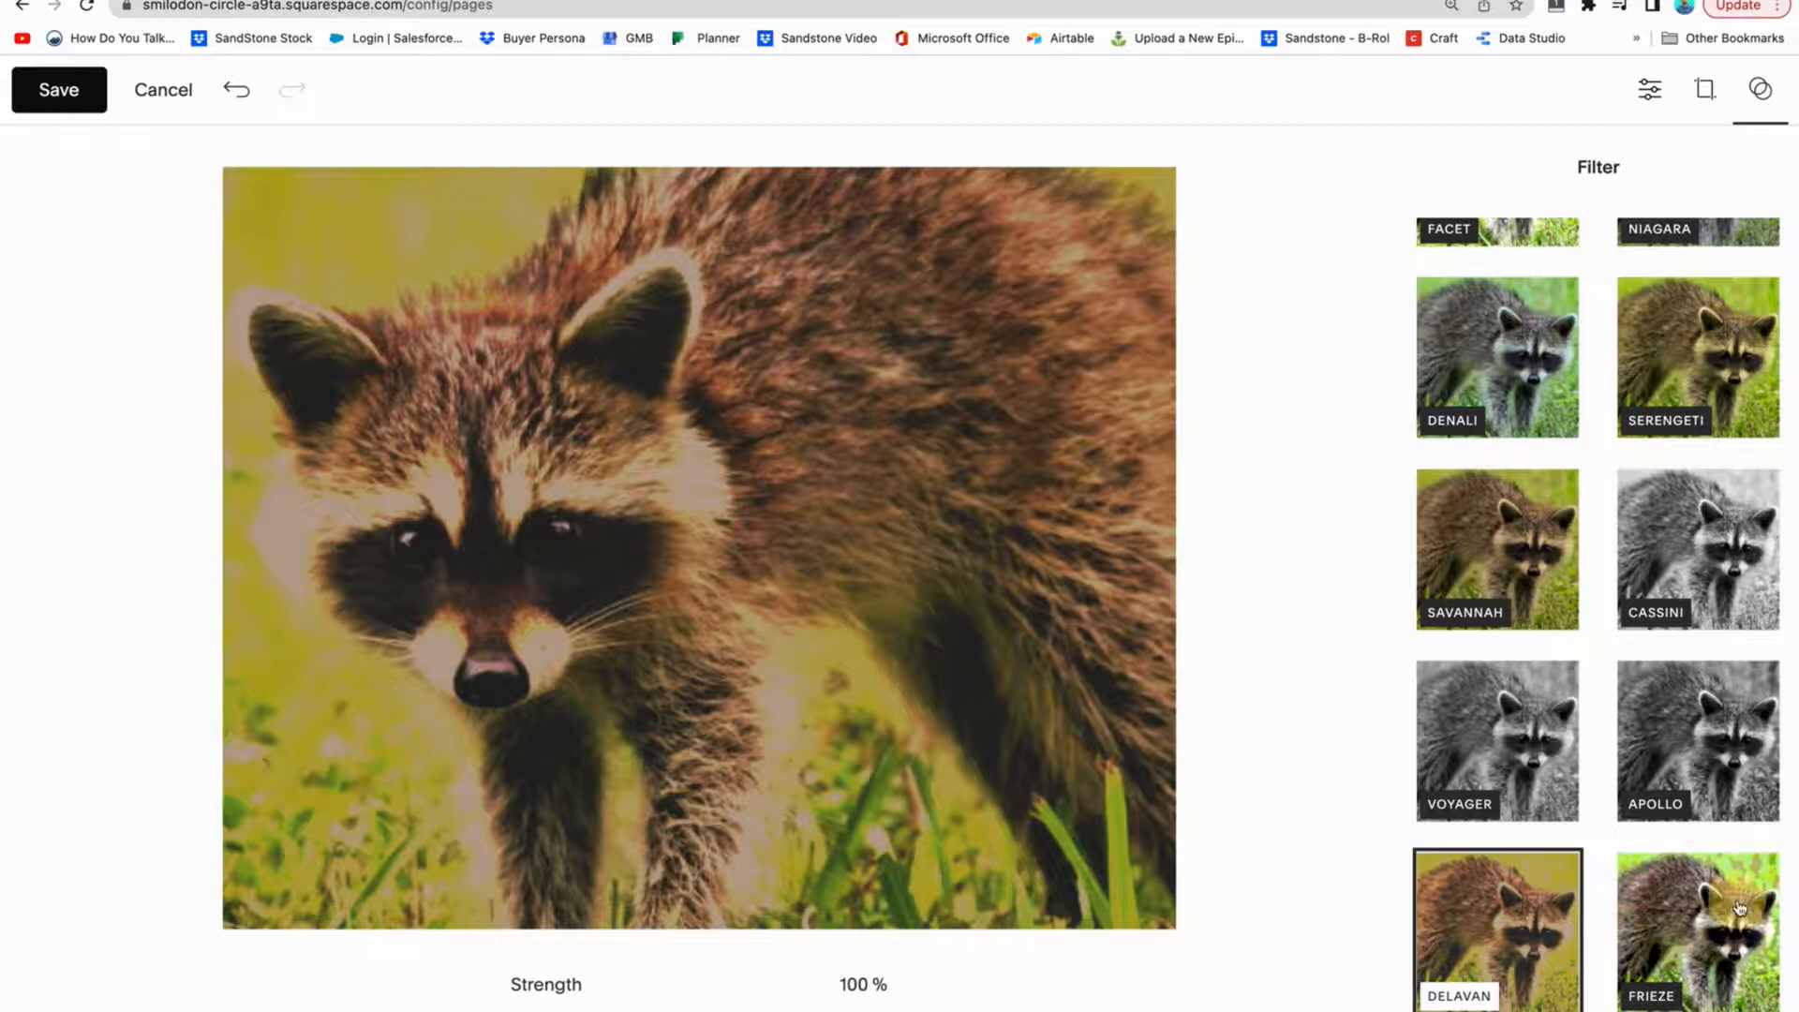
pyautogui.click(1735, 904)
pyautogui.click(1732, 757)
pyautogui.click(1539, 743)
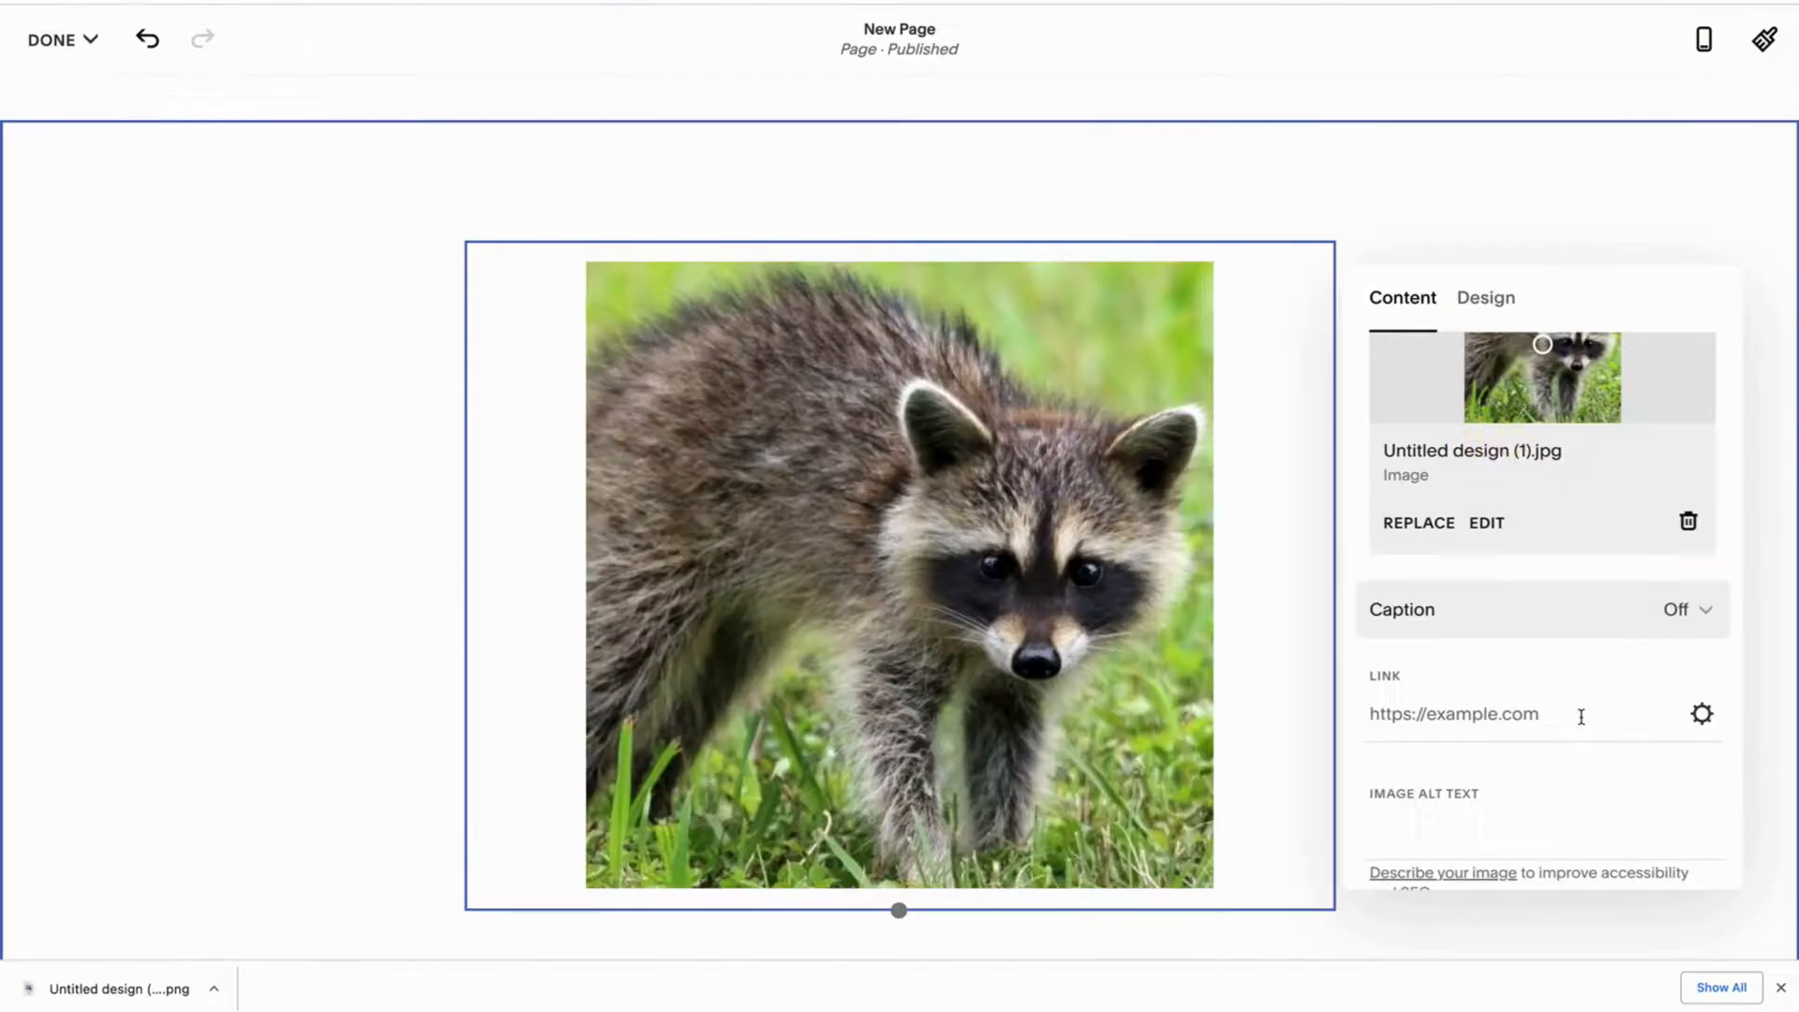
# - Switch the raccoon image's design from Original to Shape, comparing both options
pyautogui.scroll(-1, 1577, 711)
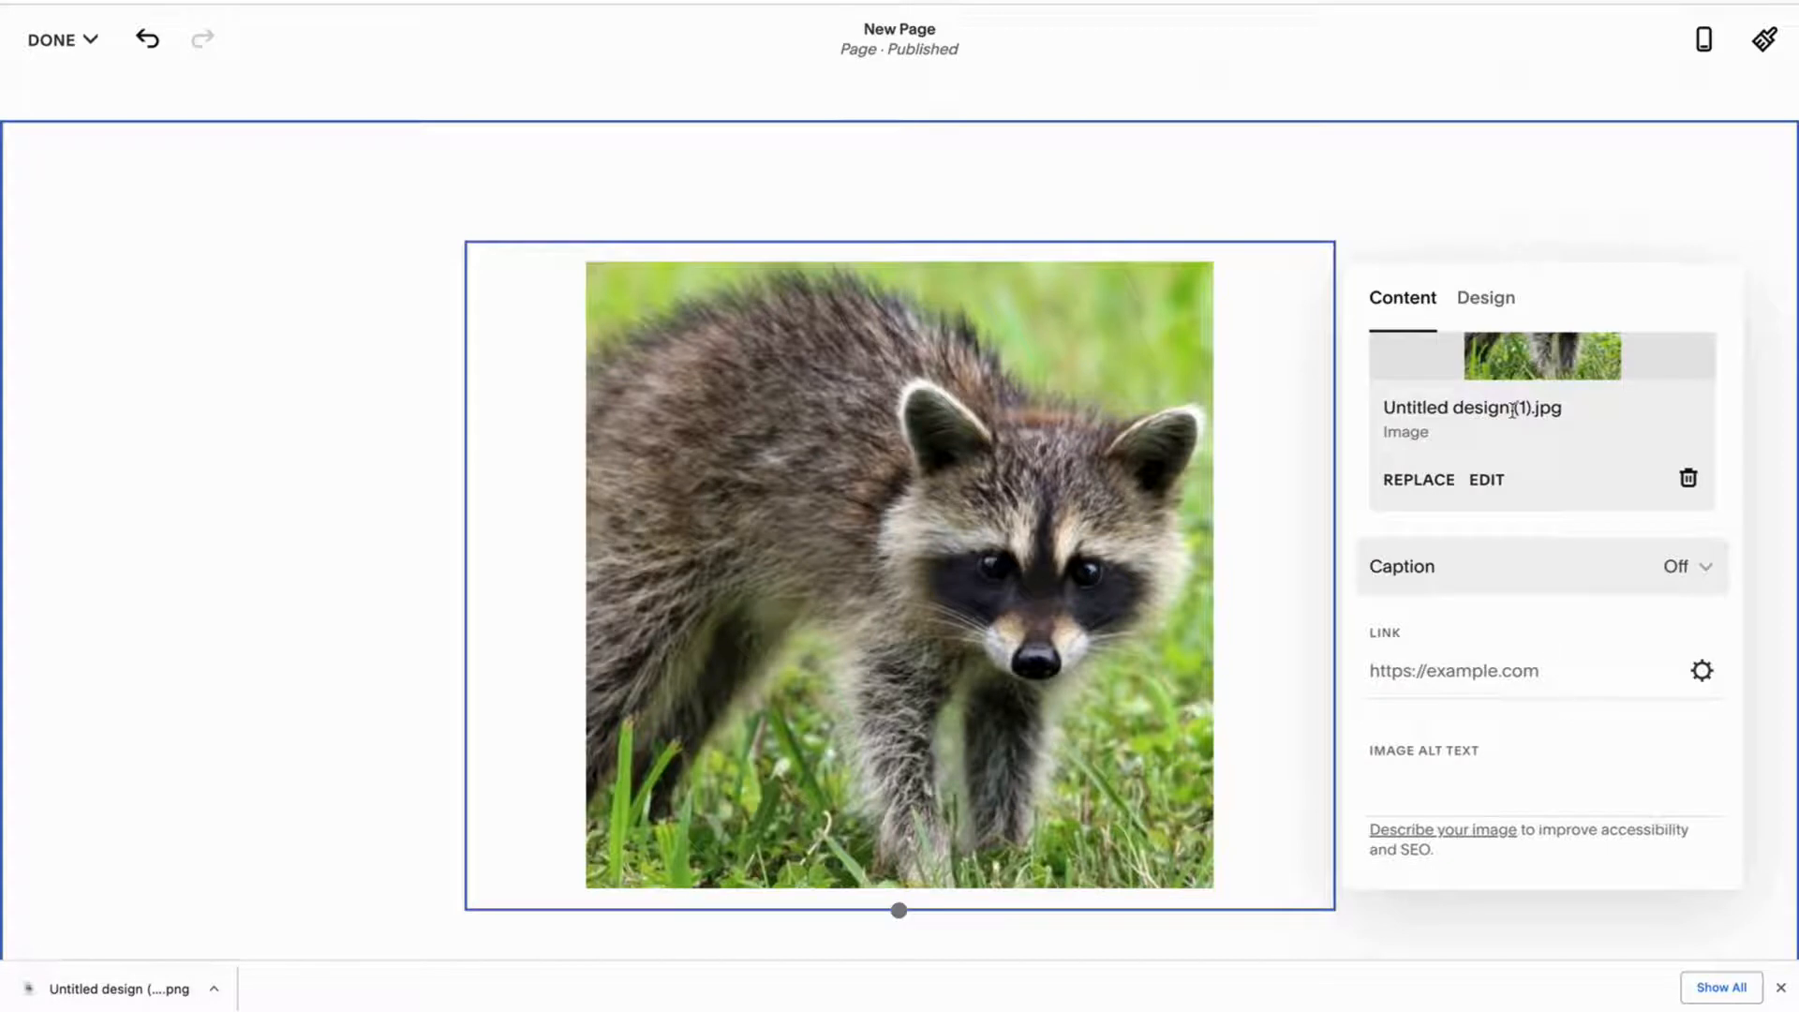
pyautogui.click(1500, 298)
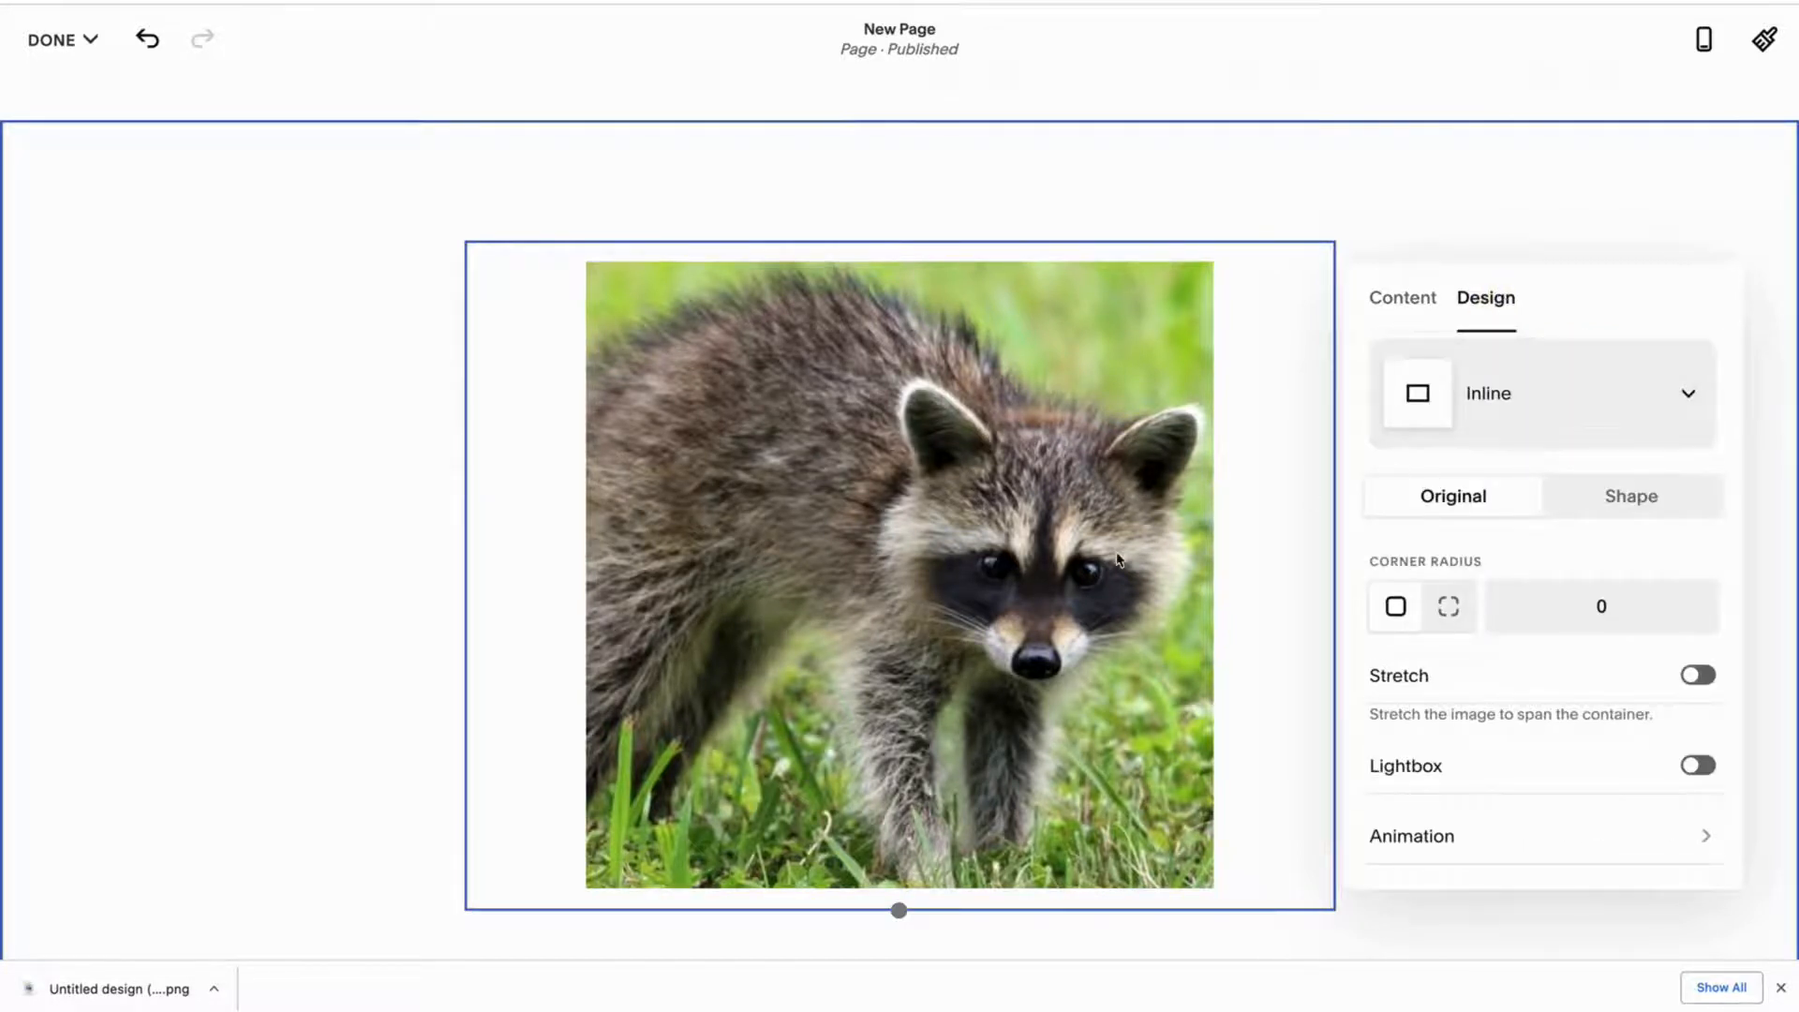
pyautogui.scroll(-2, 1117, 560)
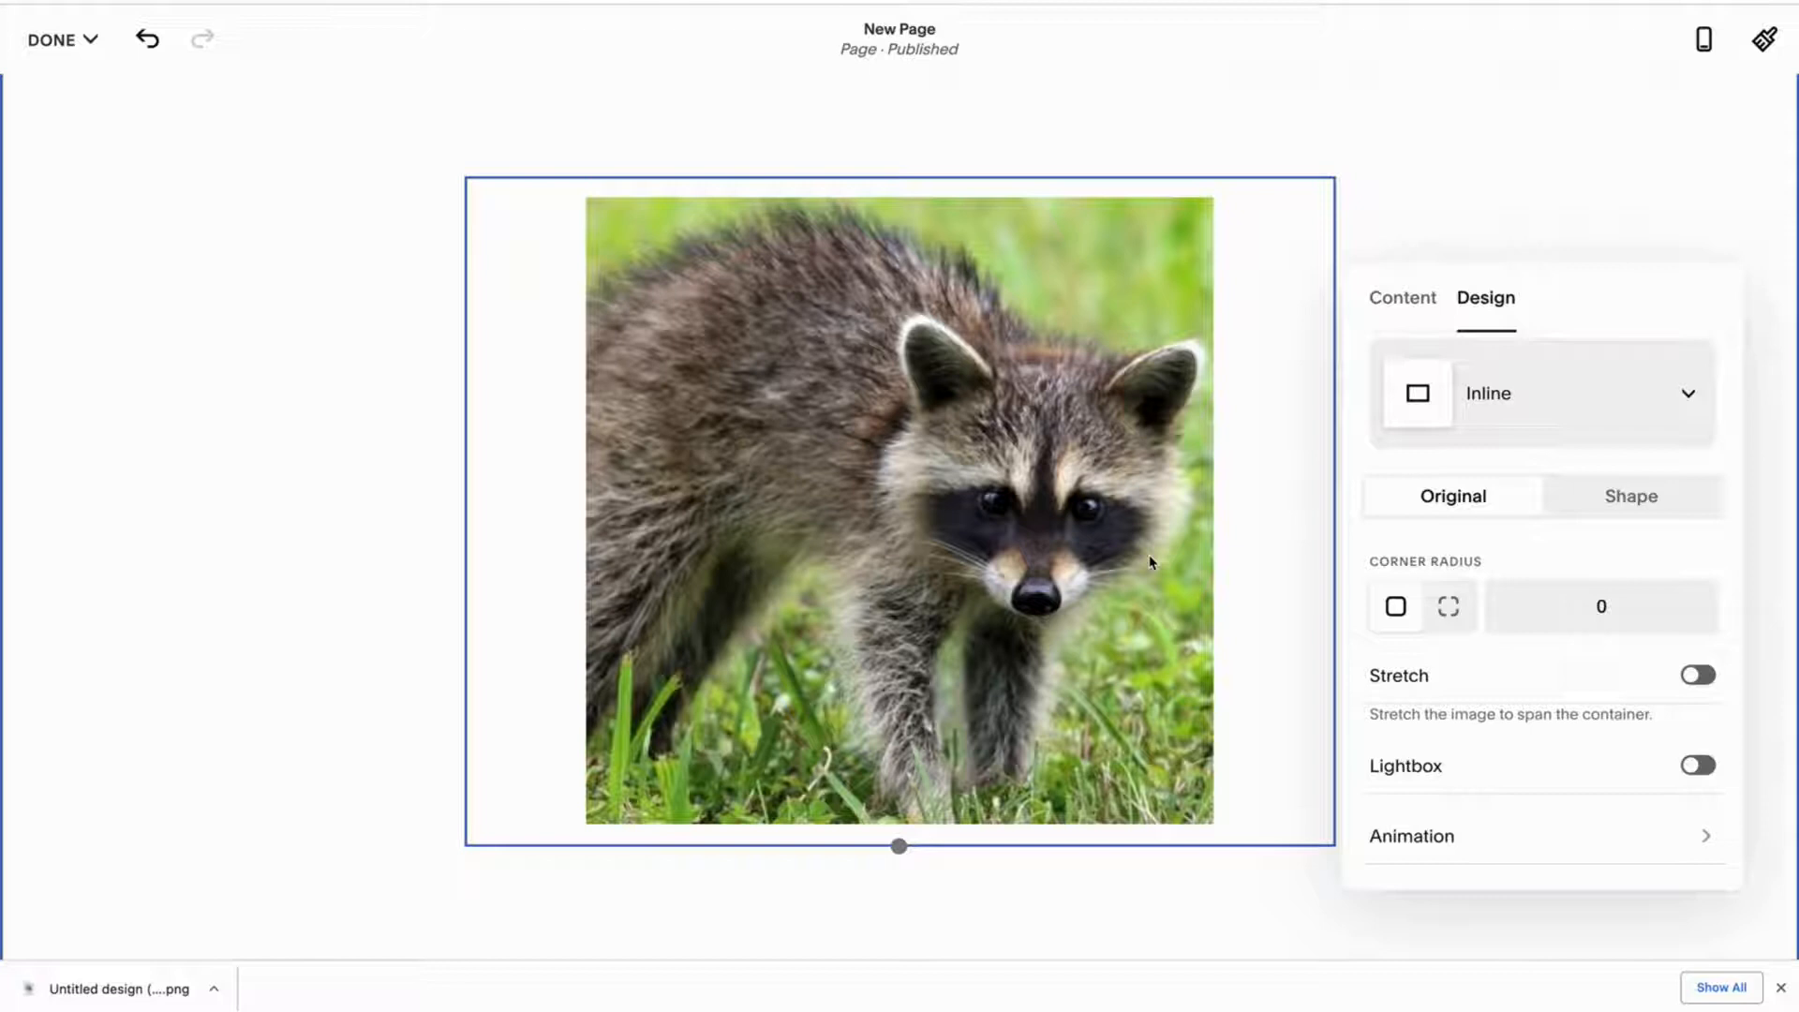
pyautogui.click(1609, 503)
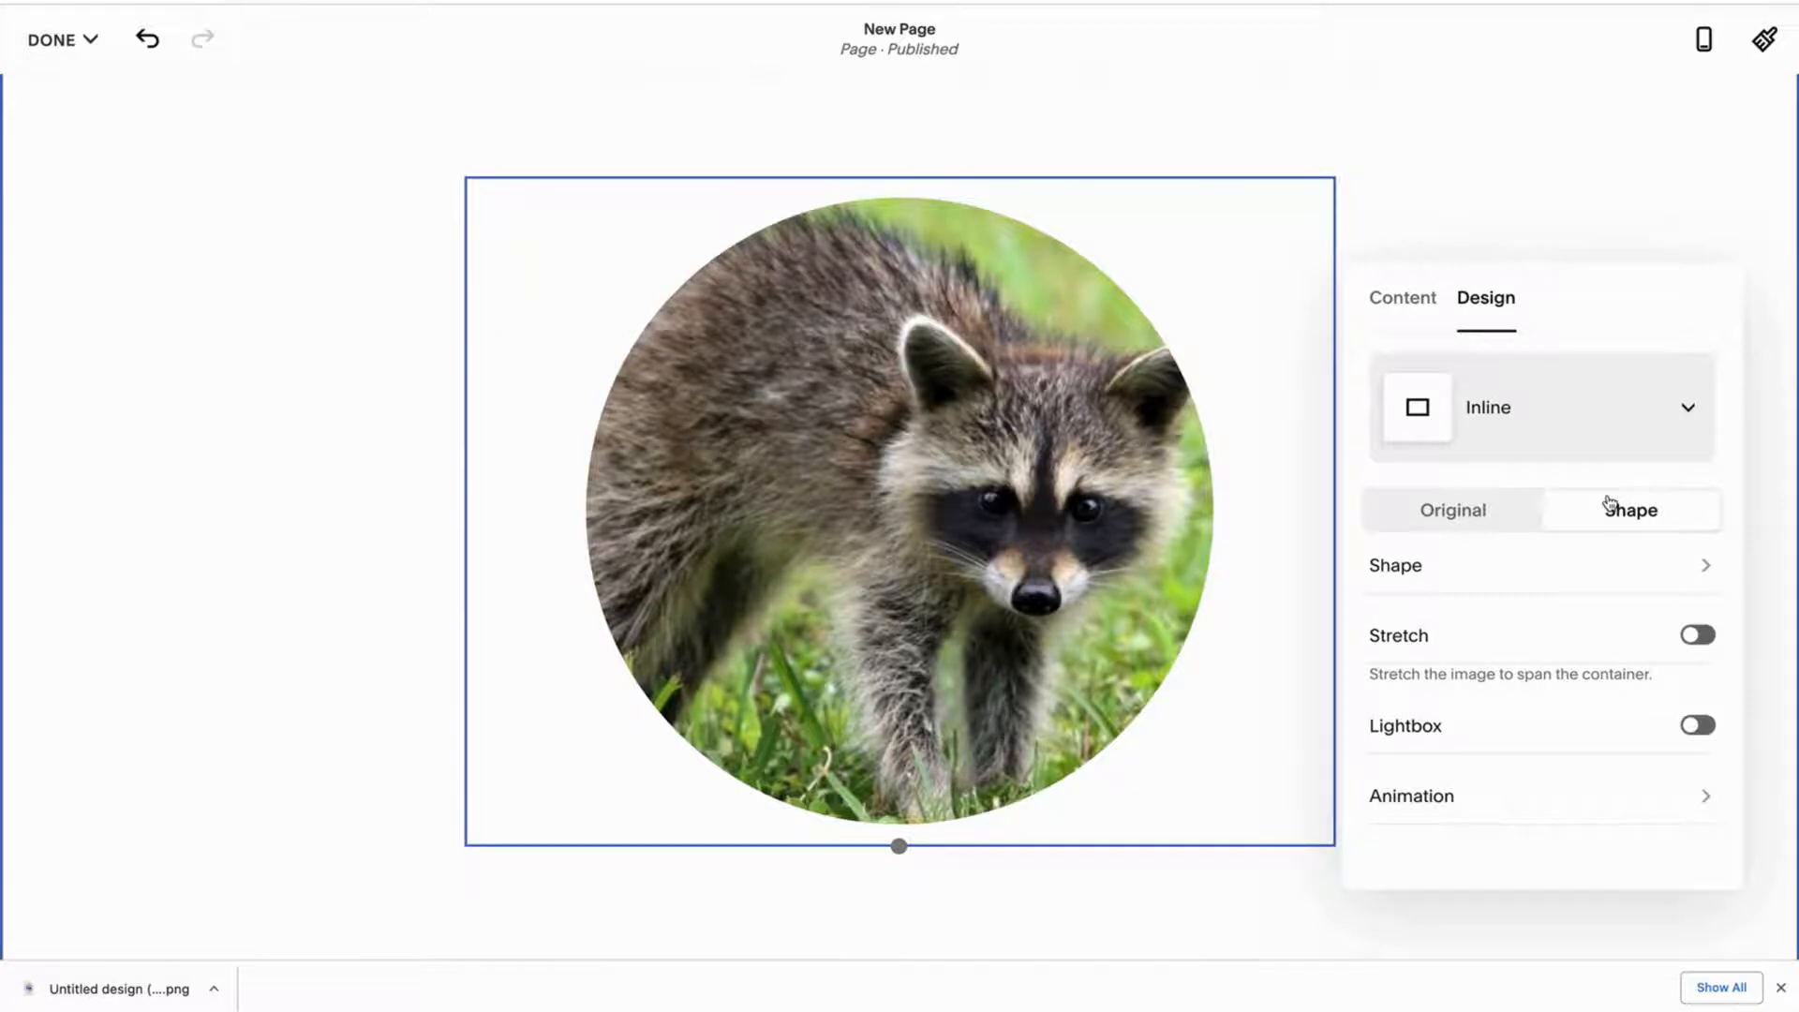
pyautogui.click(1423, 511)
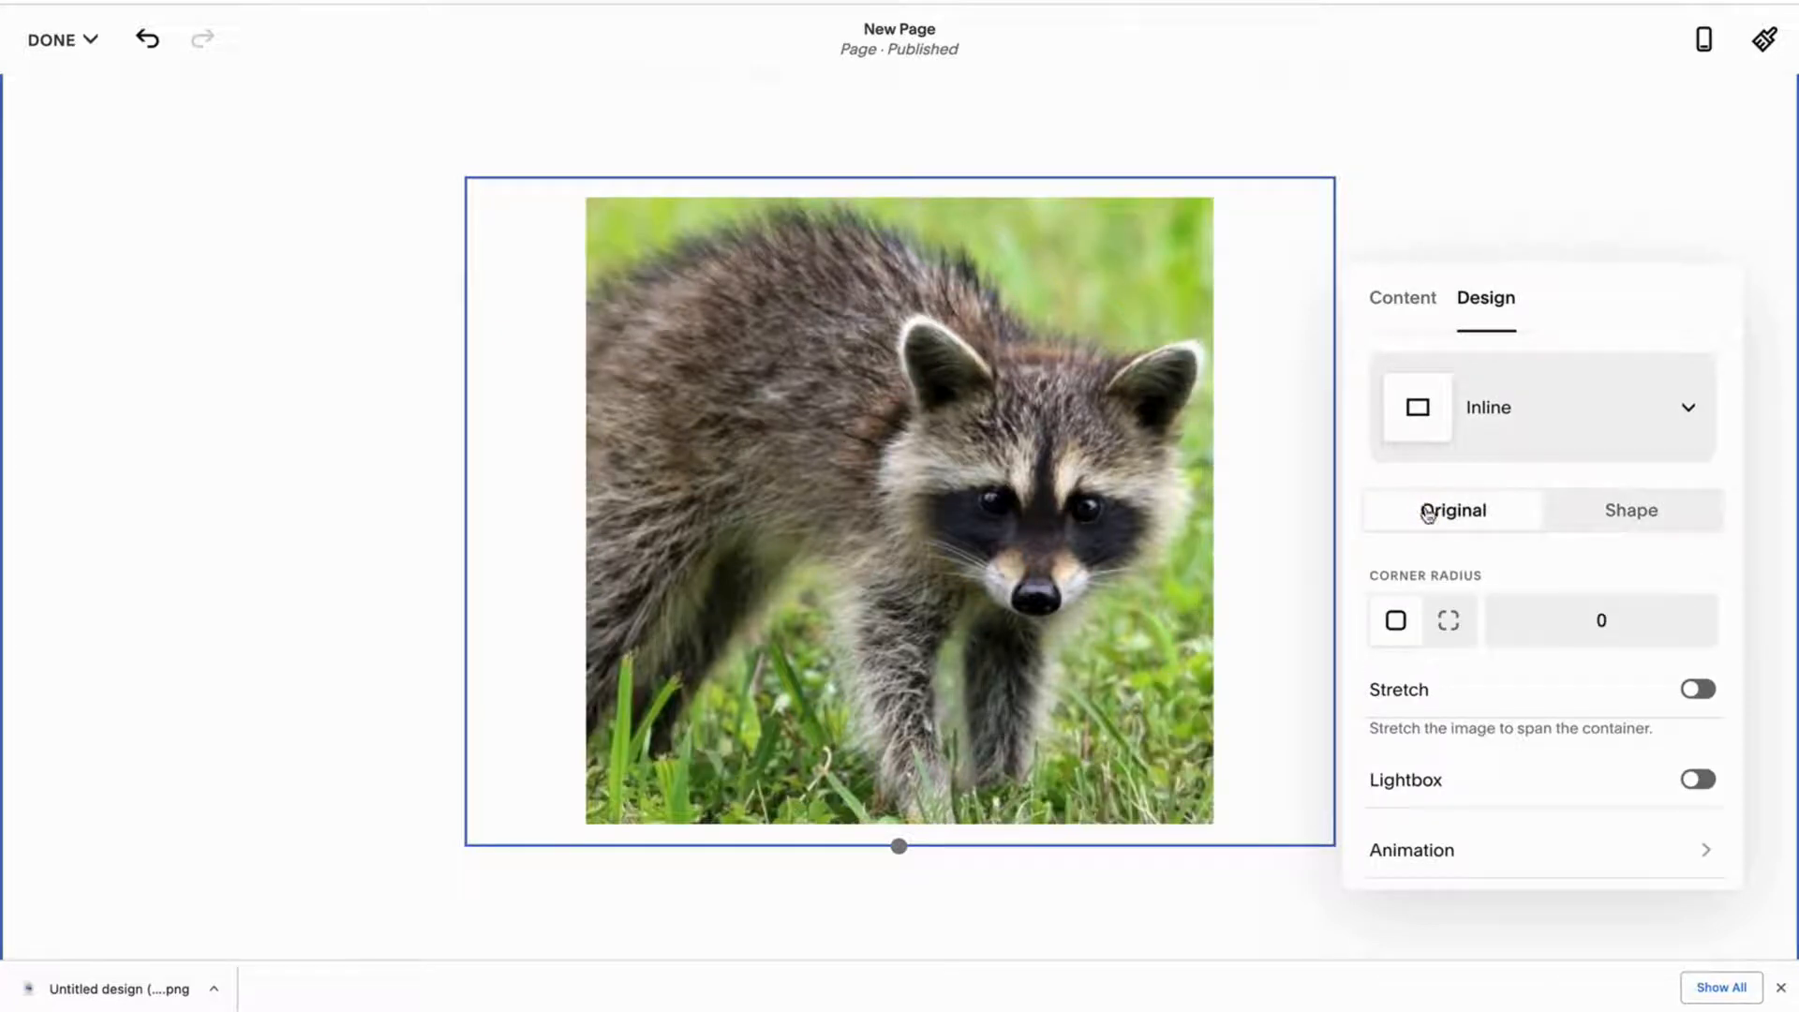
pyautogui.click(1607, 505)
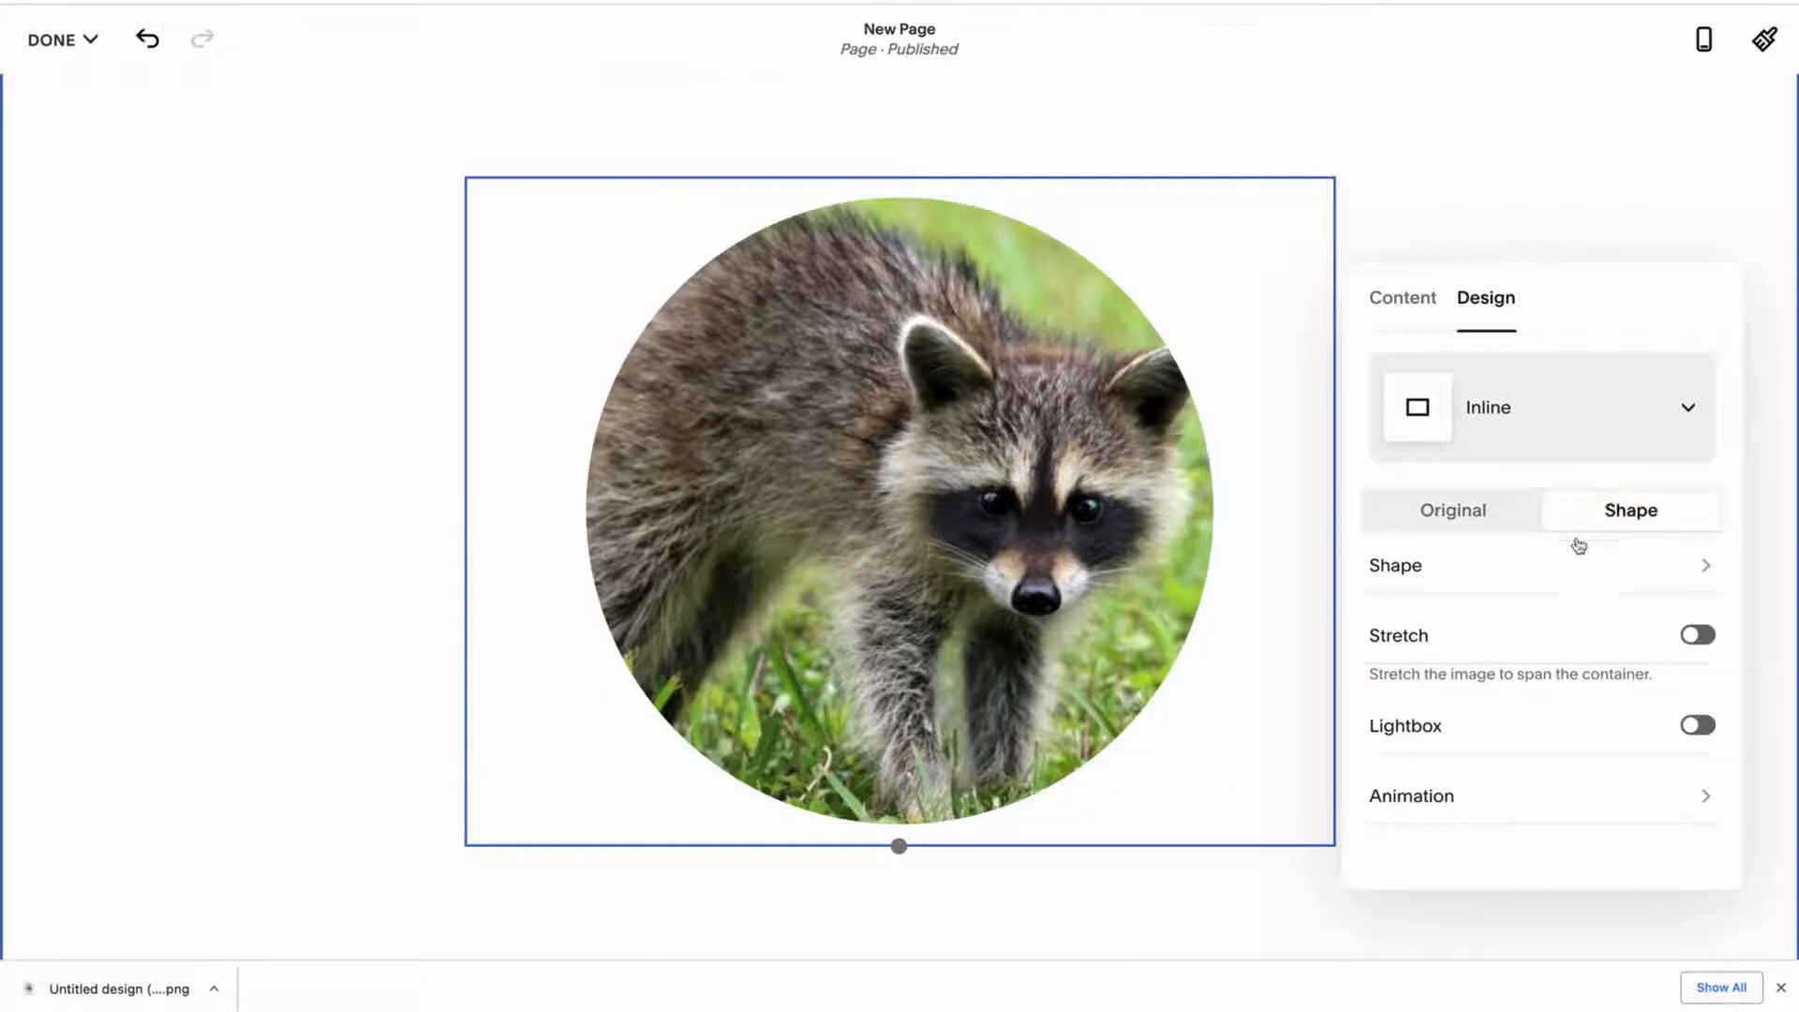
# - Try several 1:1 shapes on the raccoon image, including the clover, staircase, triangle, stepped cross, rounded square and quarter circle
pyautogui.click(1478, 584)
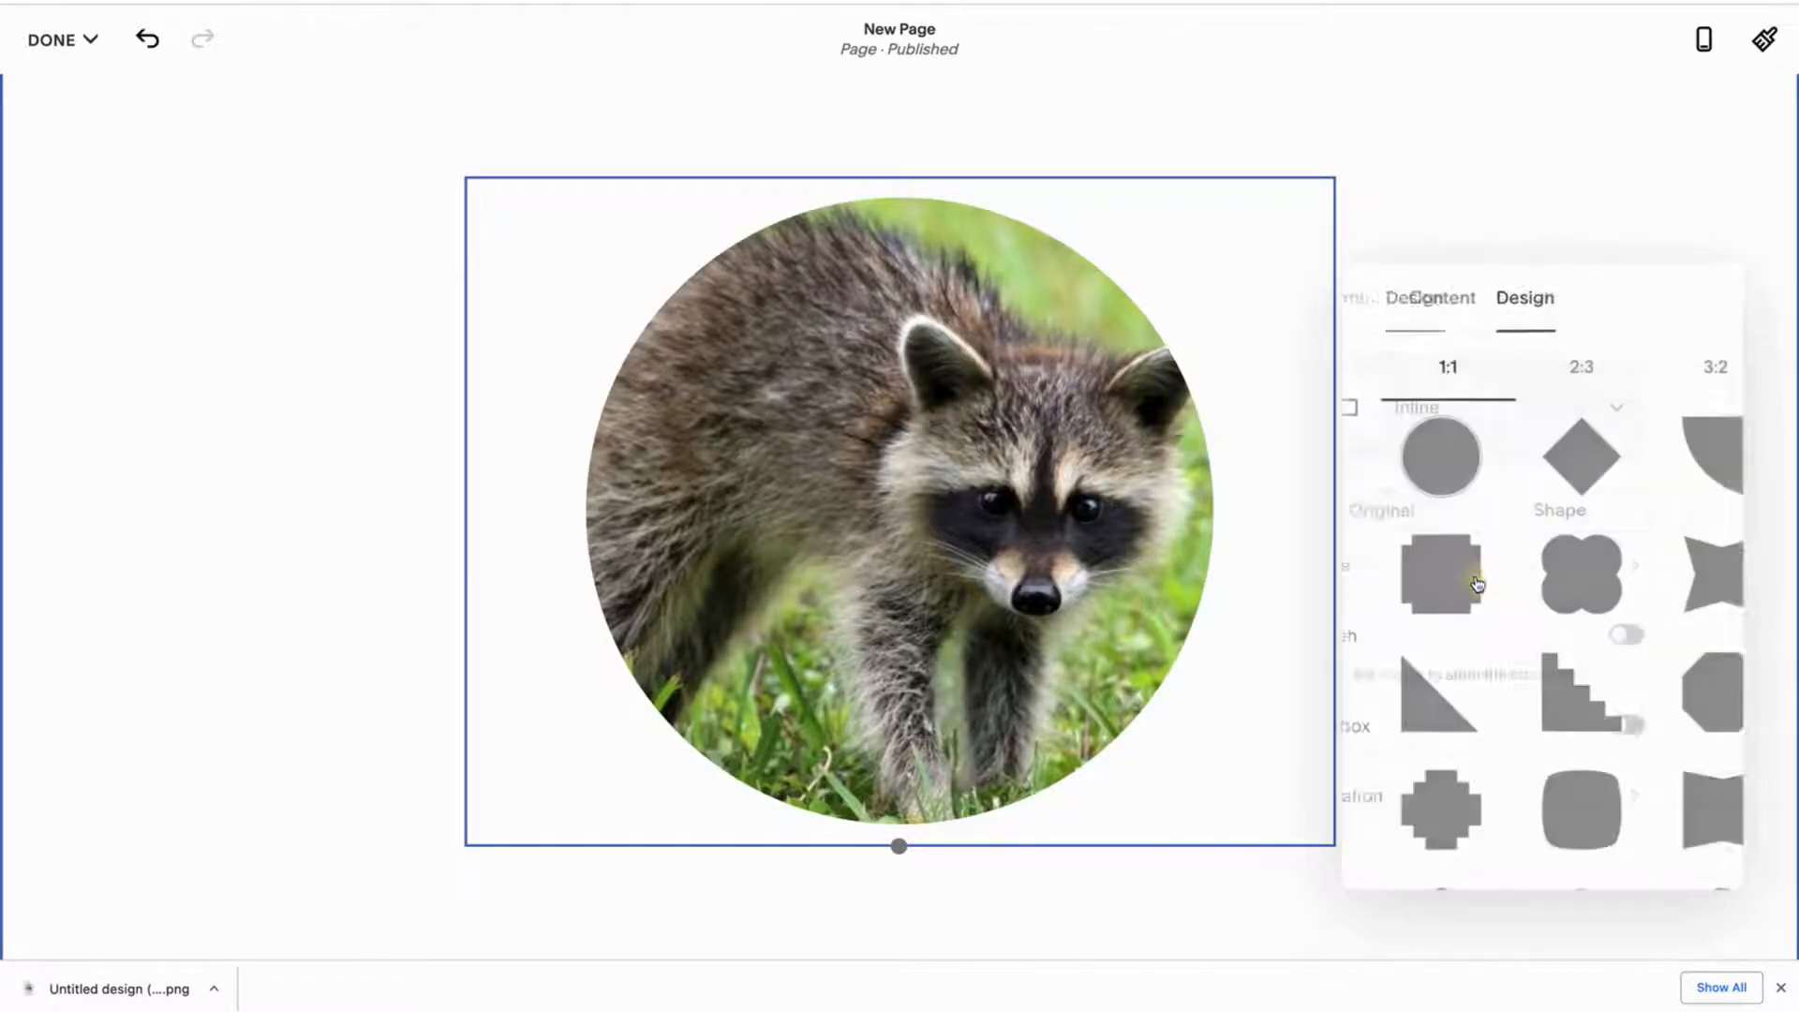
pyautogui.click(1403, 574)
pyautogui.click(1546, 574)
pyautogui.click(1530, 698)
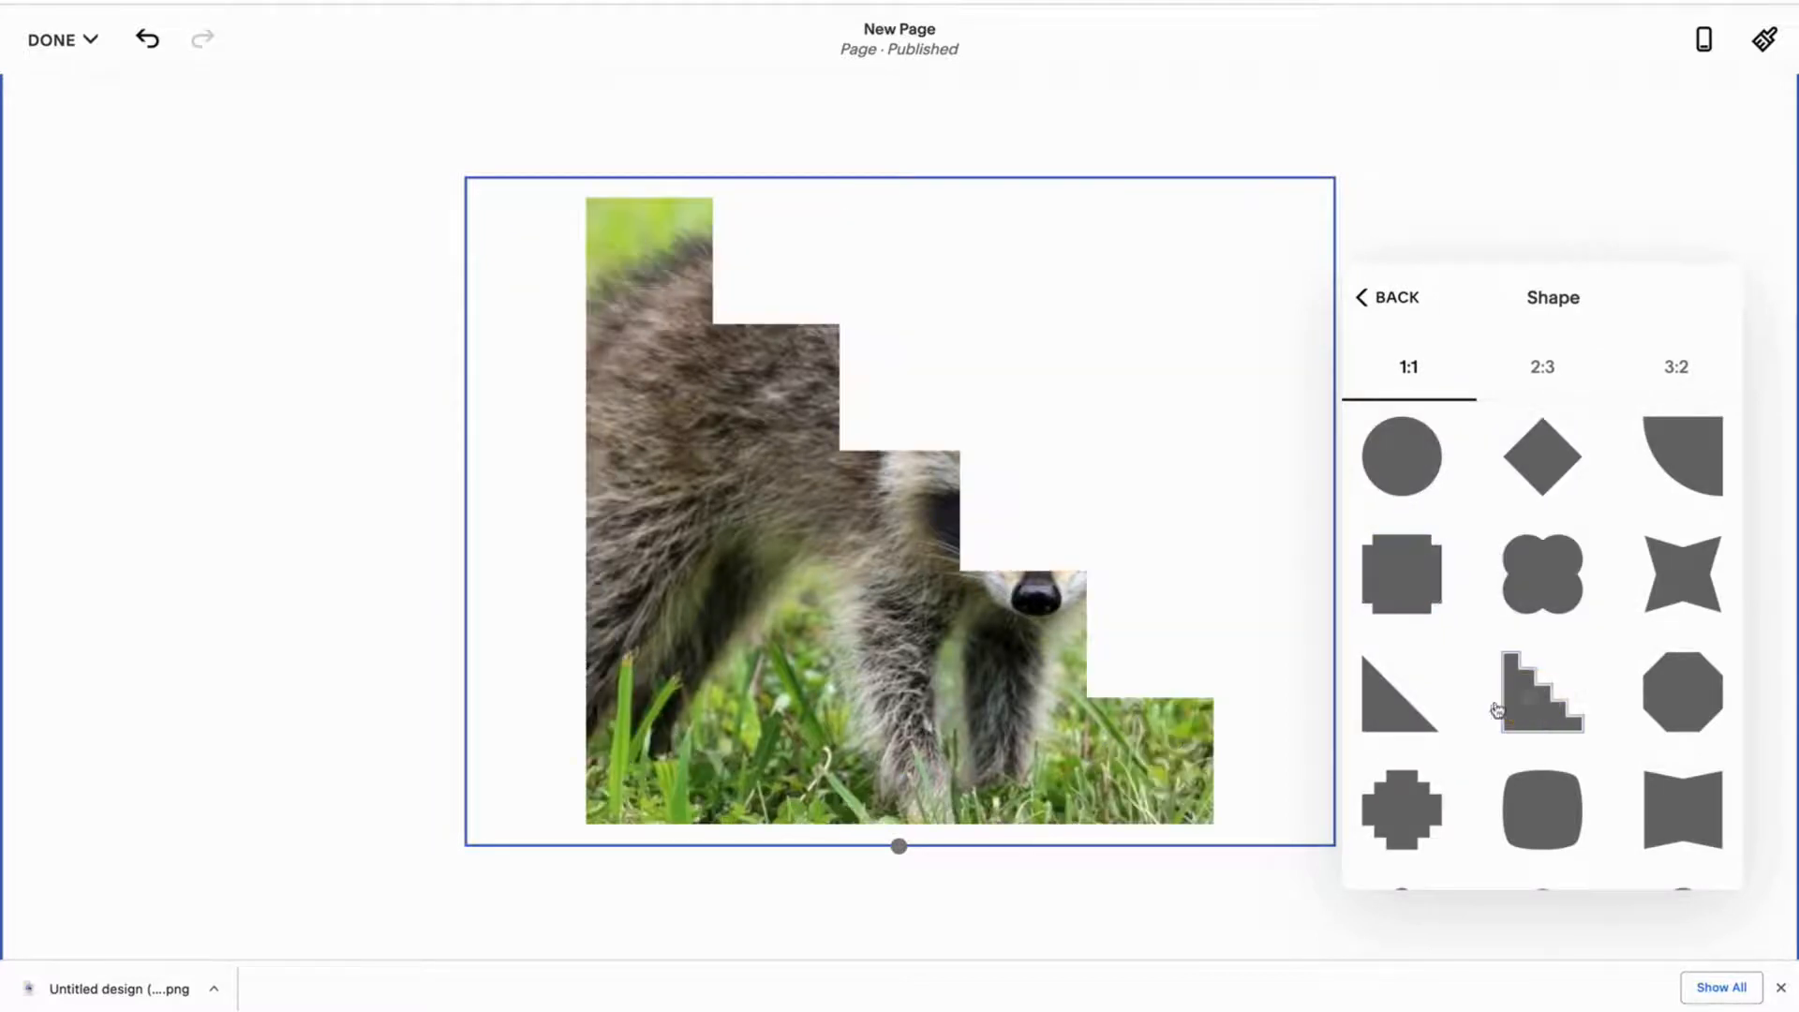
pyautogui.click(1424, 718)
pyautogui.click(1410, 801)
pyautogui.click(1541, 807)
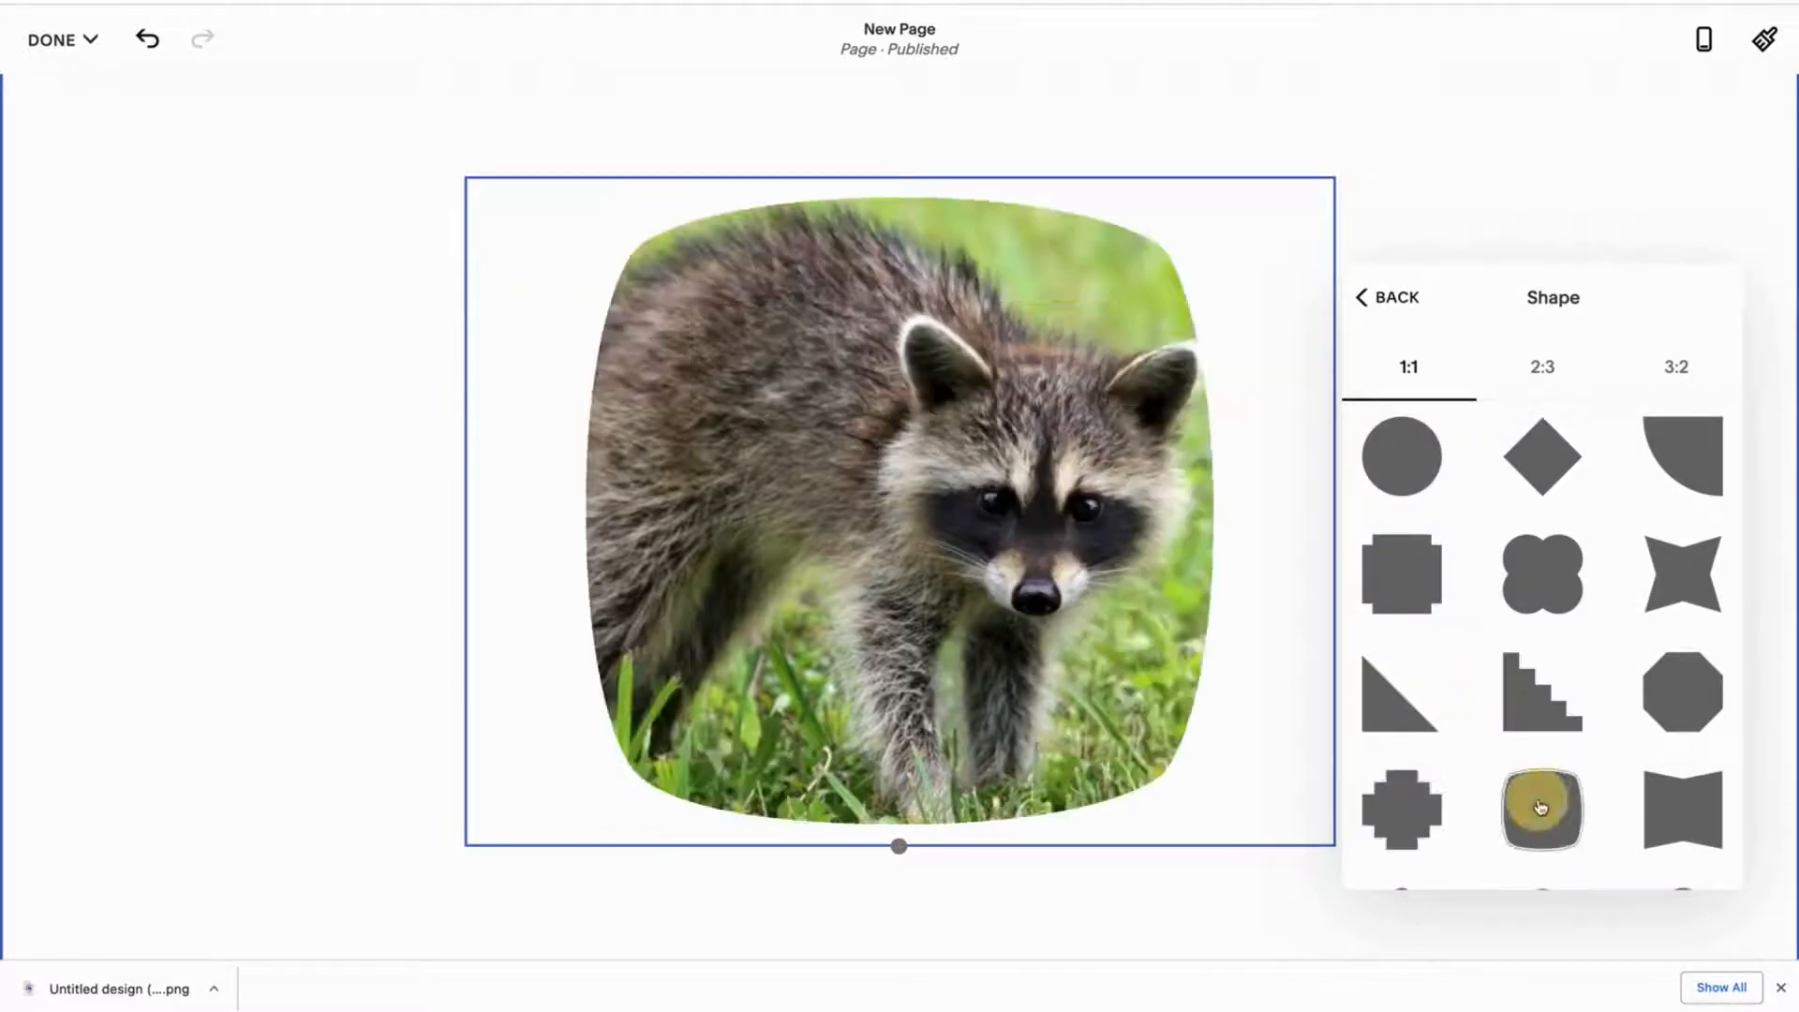
pyautogui.click(1683, 456)
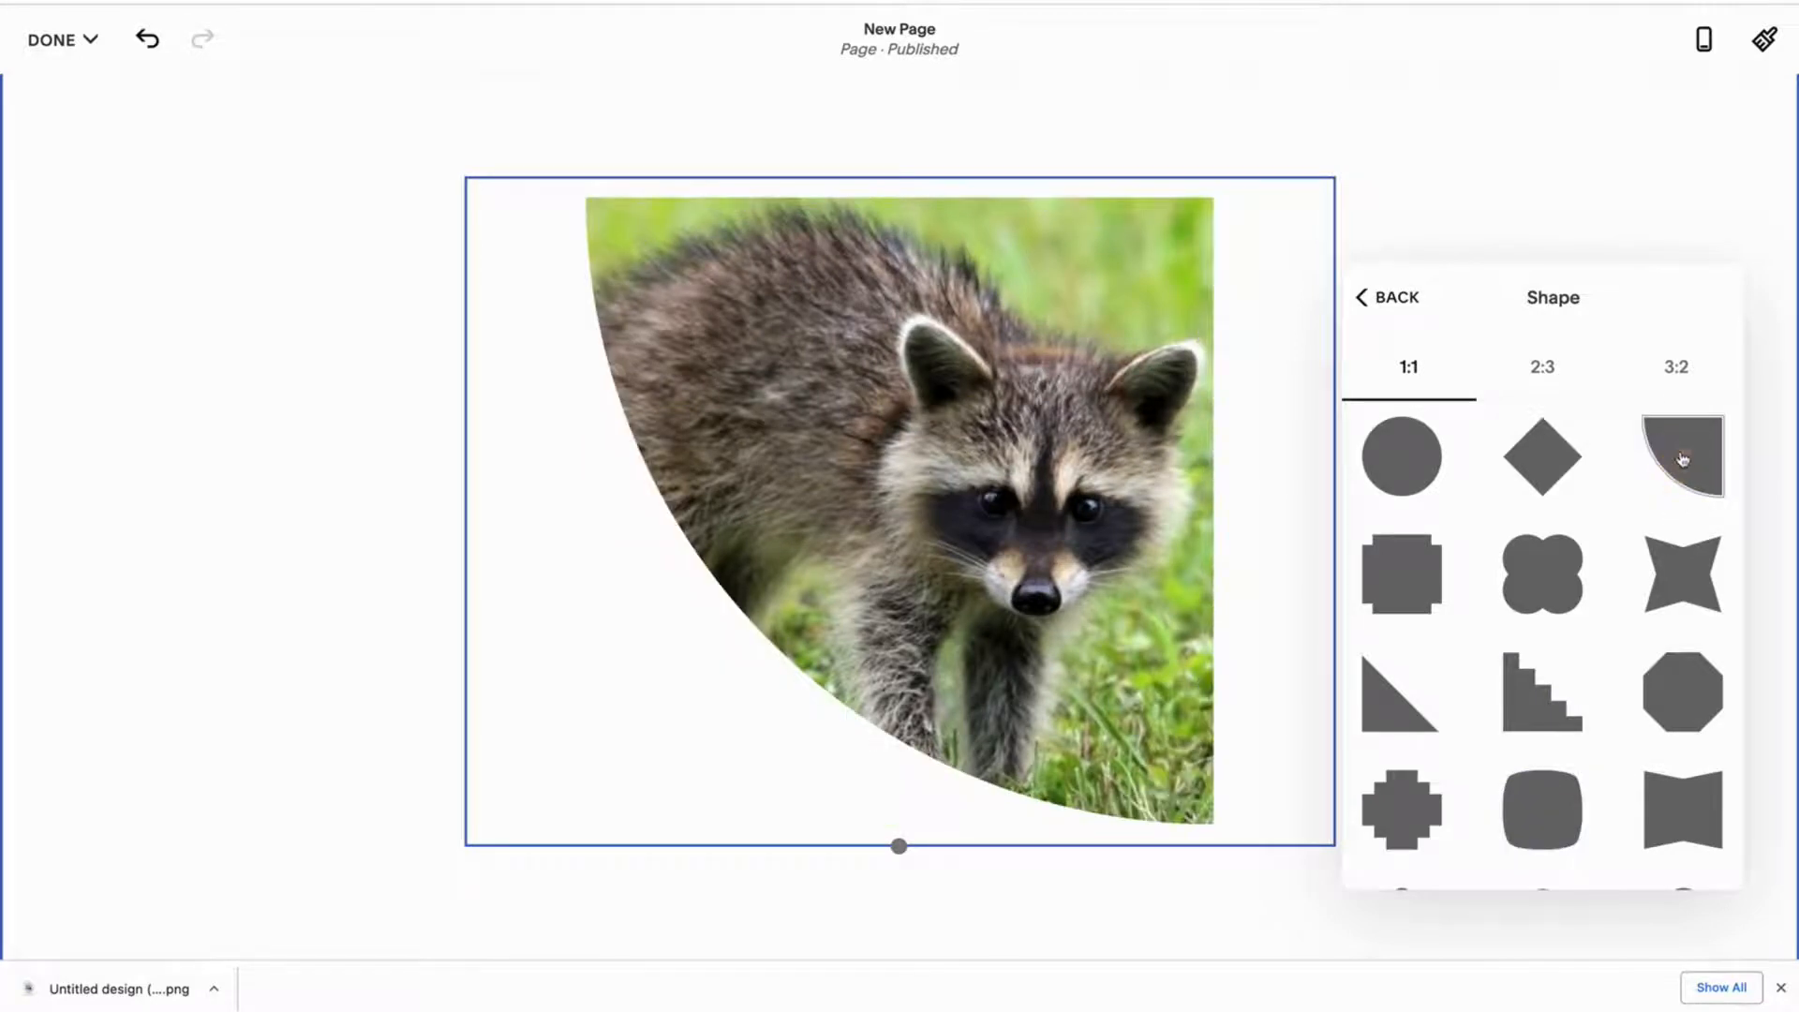
# - Apply the 3:2 bow-tie shape to the raccoon image after trying other 3:2 shapes
pyautogui.click(1542, 366)
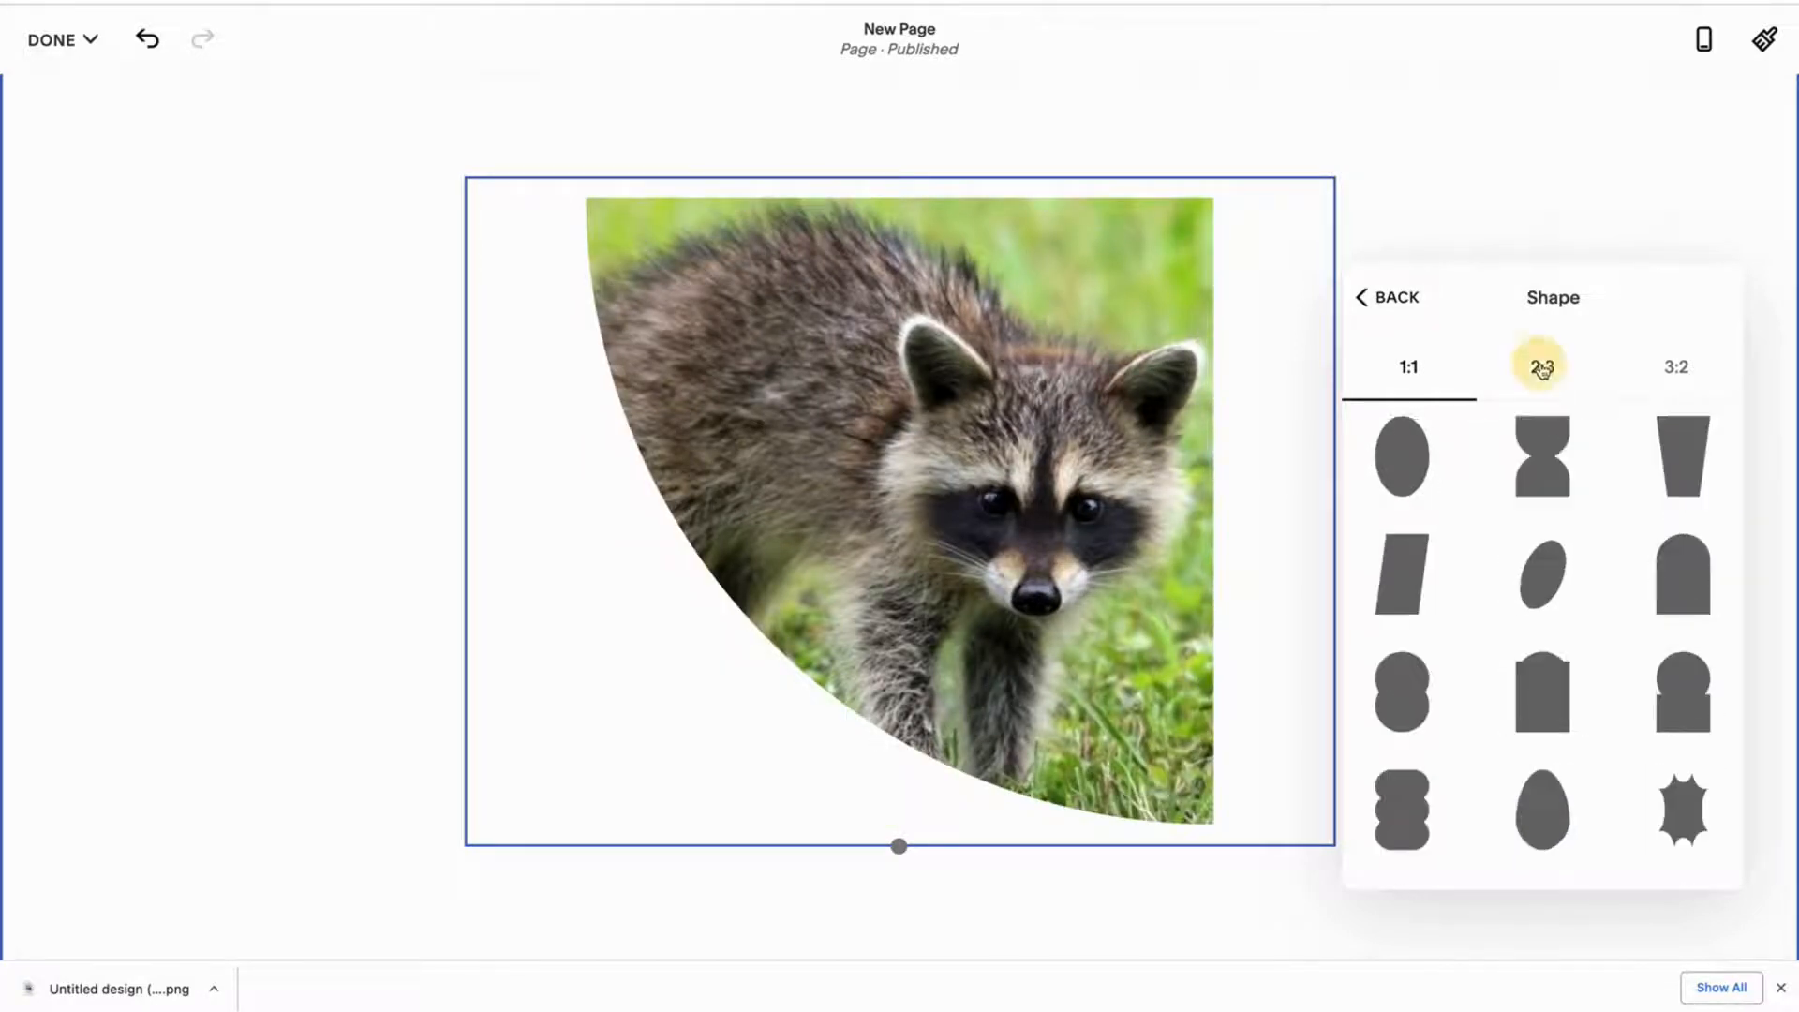
pyautogui.click(1670, 369)
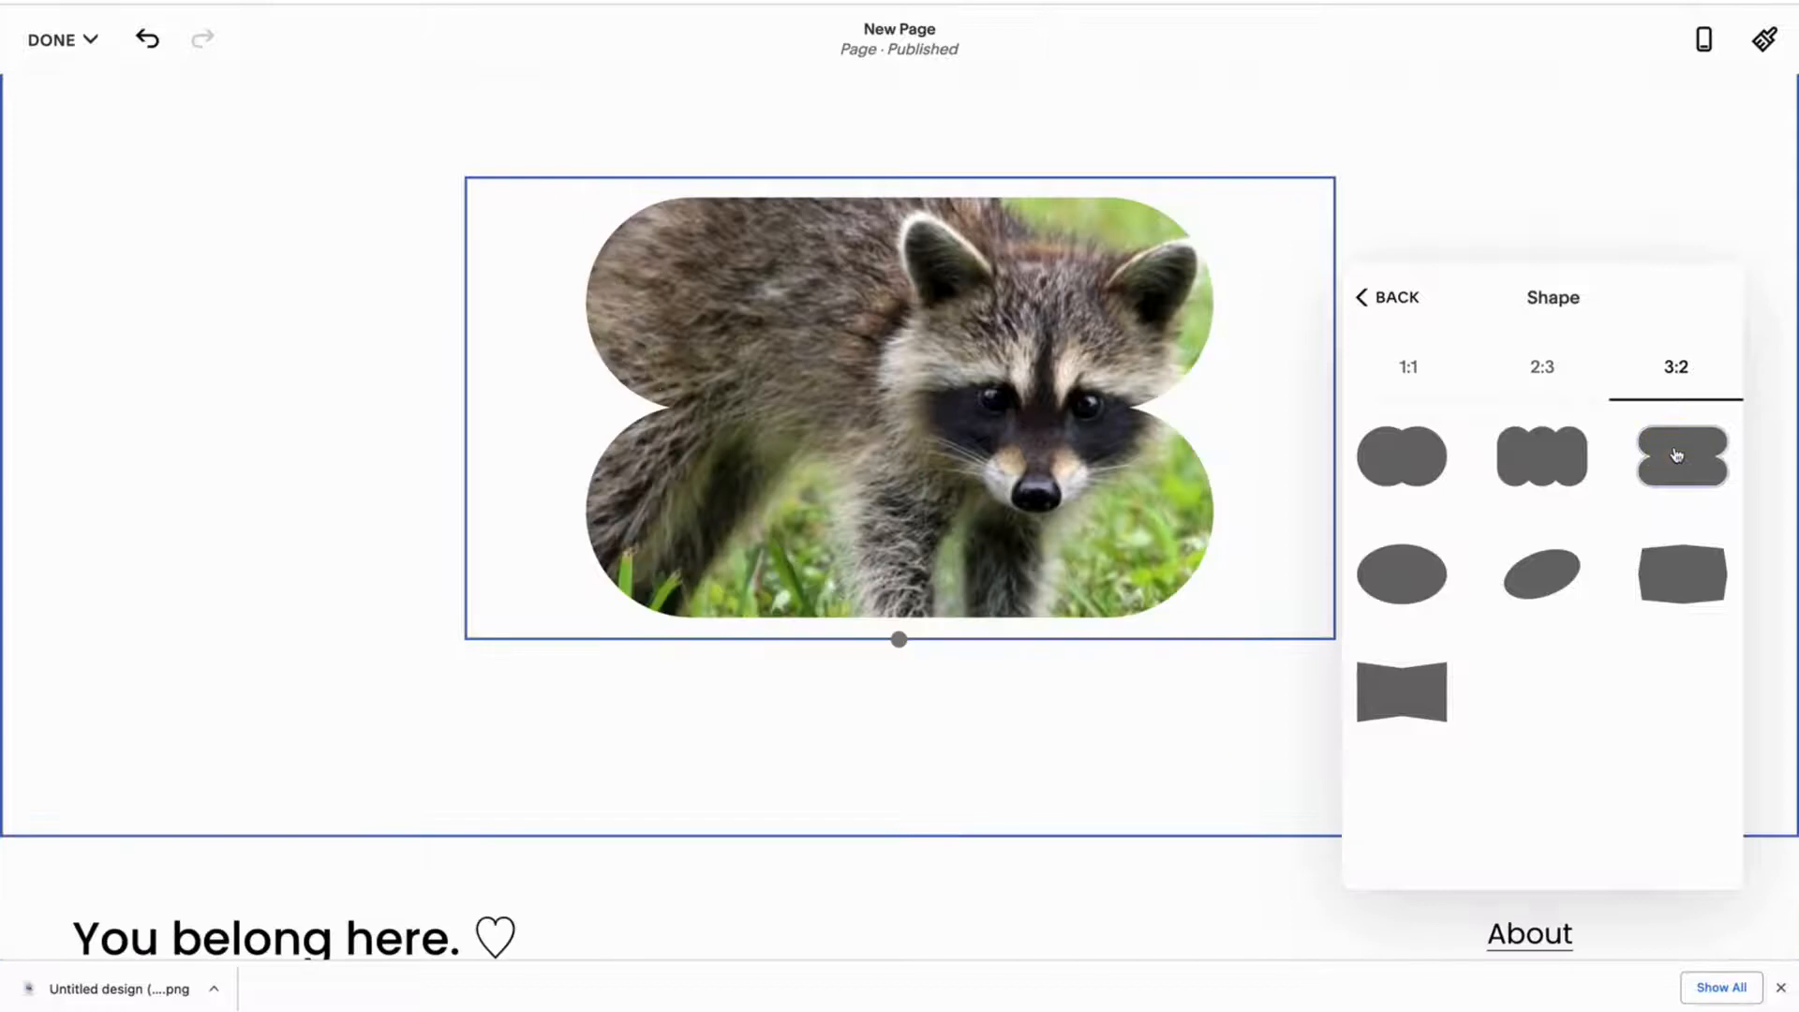
pyautogui.click(1544, 454)
pyautogui.click(1541, 605)
pyautogui.click(1393, 701)
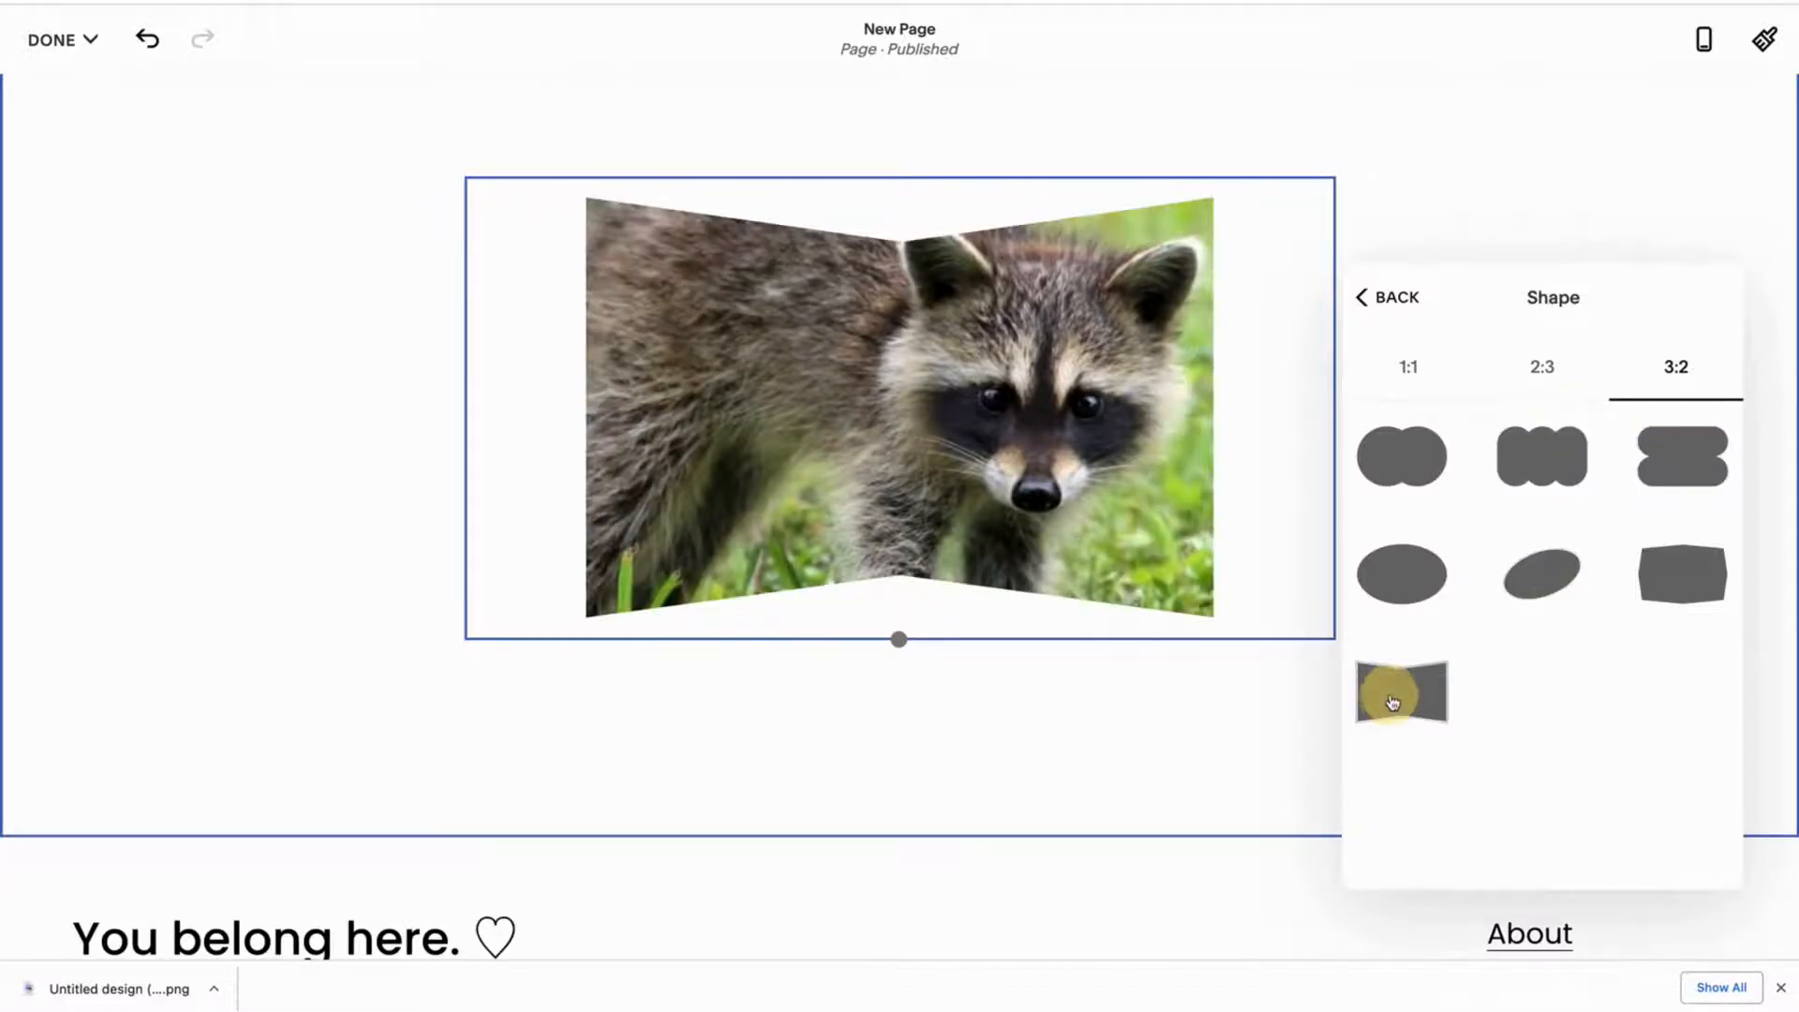
pyautogui.click(1394, 304)
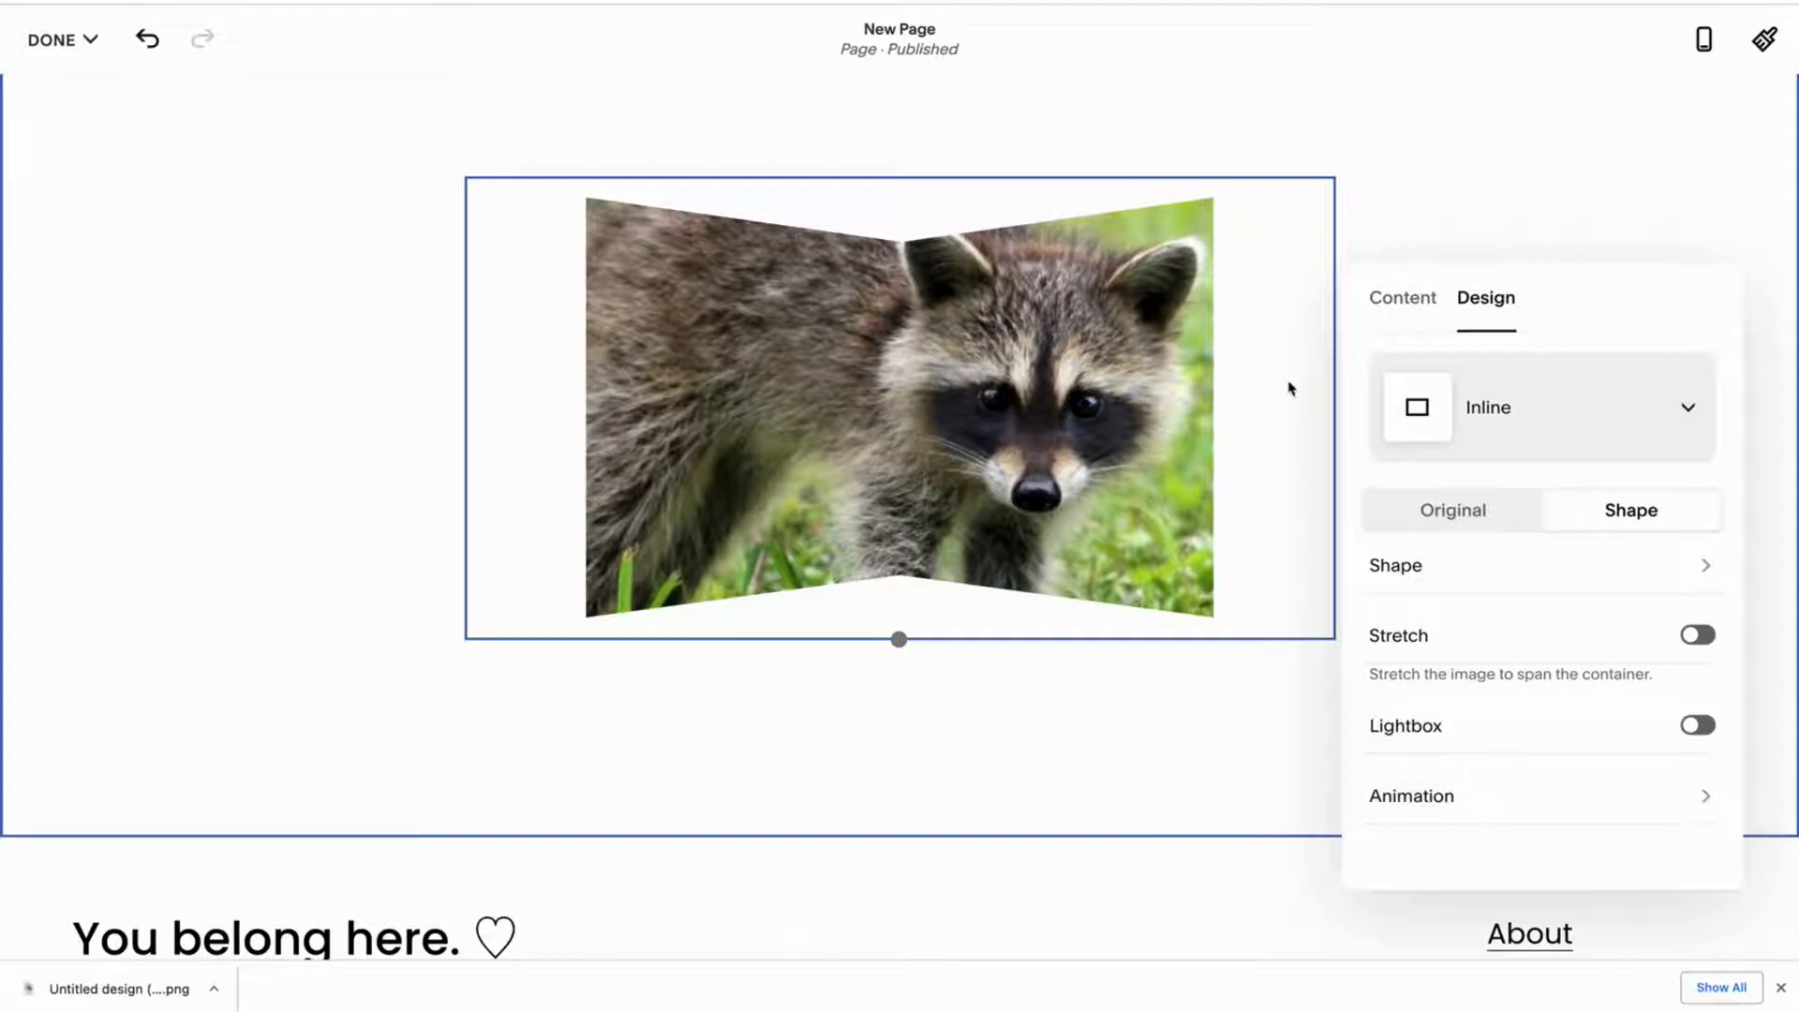
# - Turn on Lightbox for the raccoon image after trying Stretch, and save the page
pyautogui.click(1698, 636)
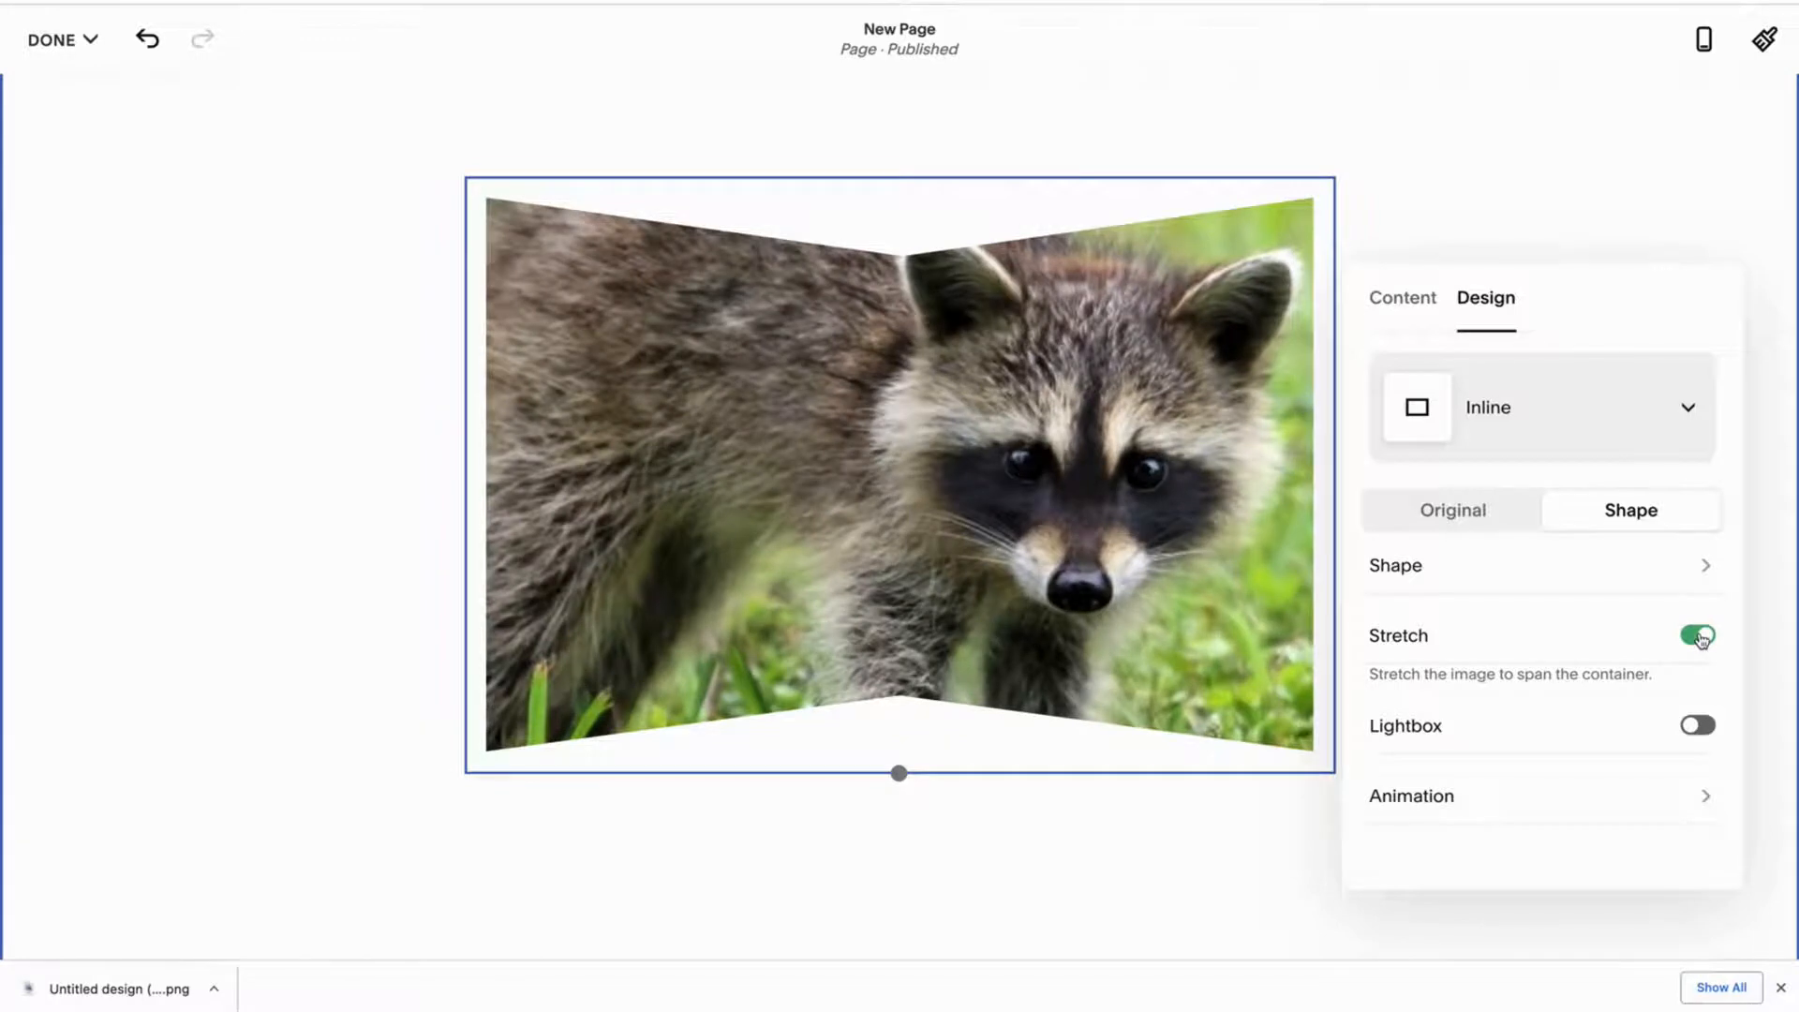
pyautogui.click(1698, 635)
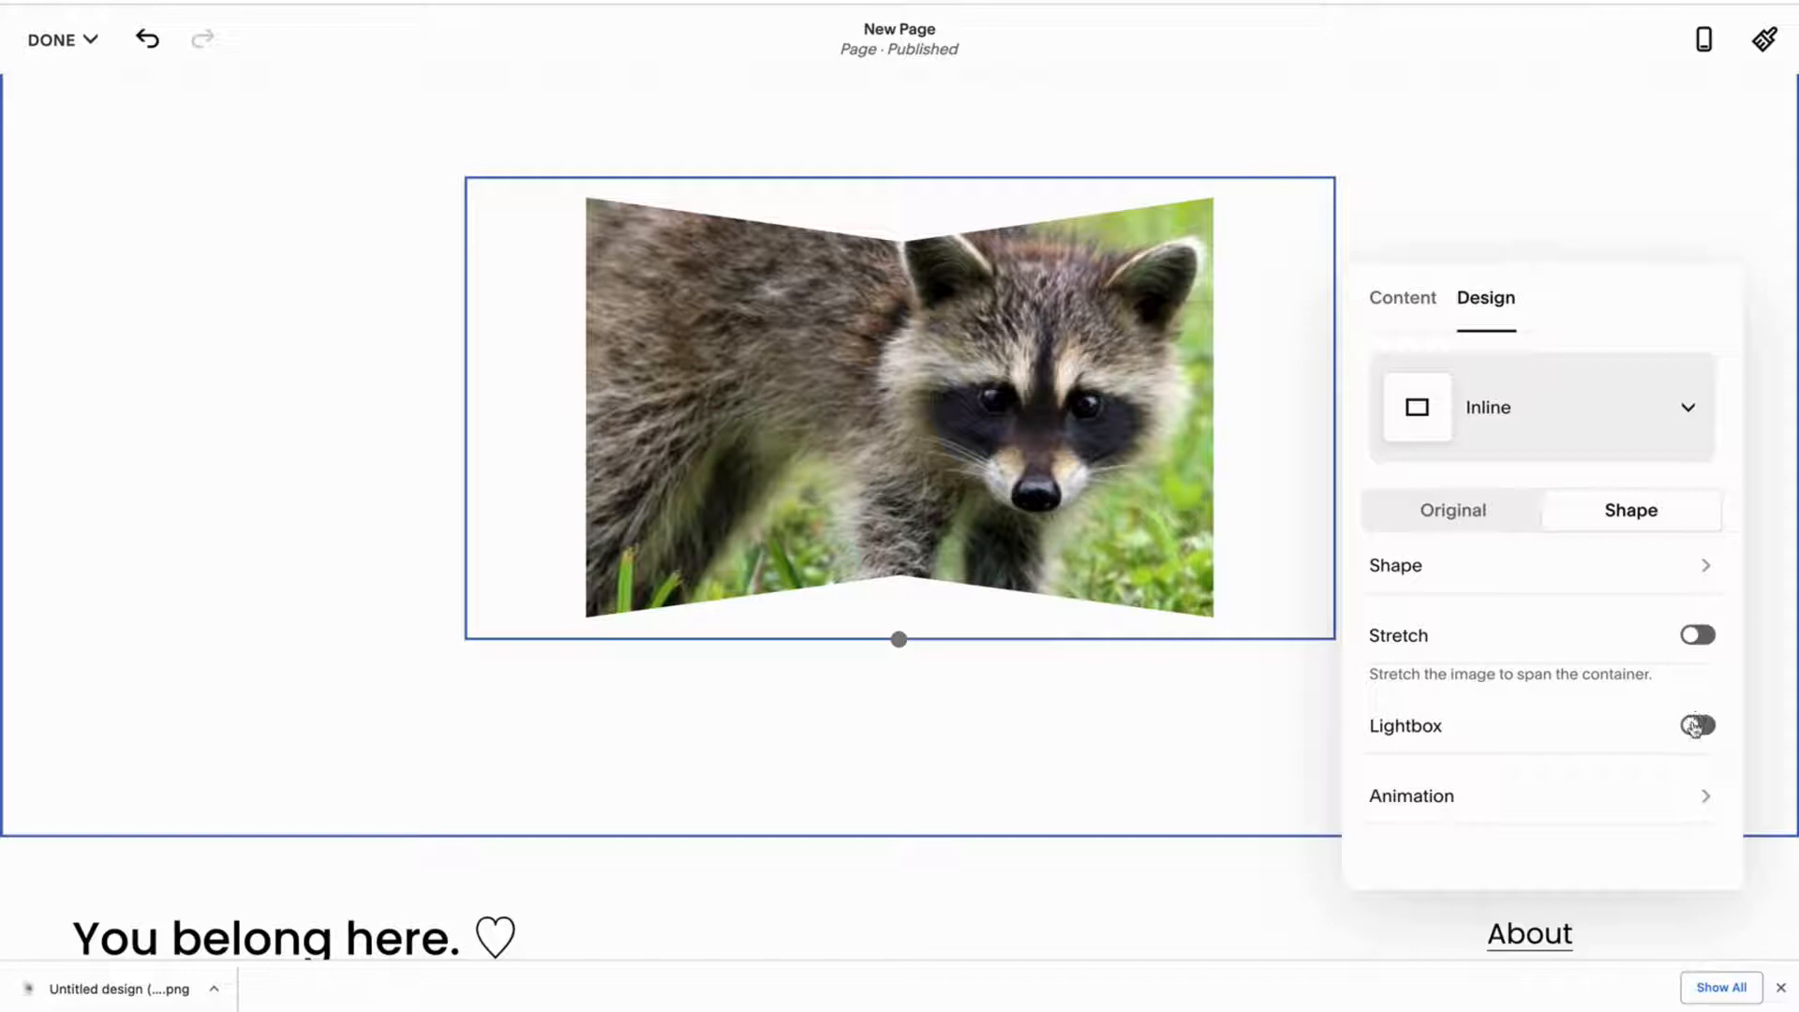
pyautogui.click(1695, 727)
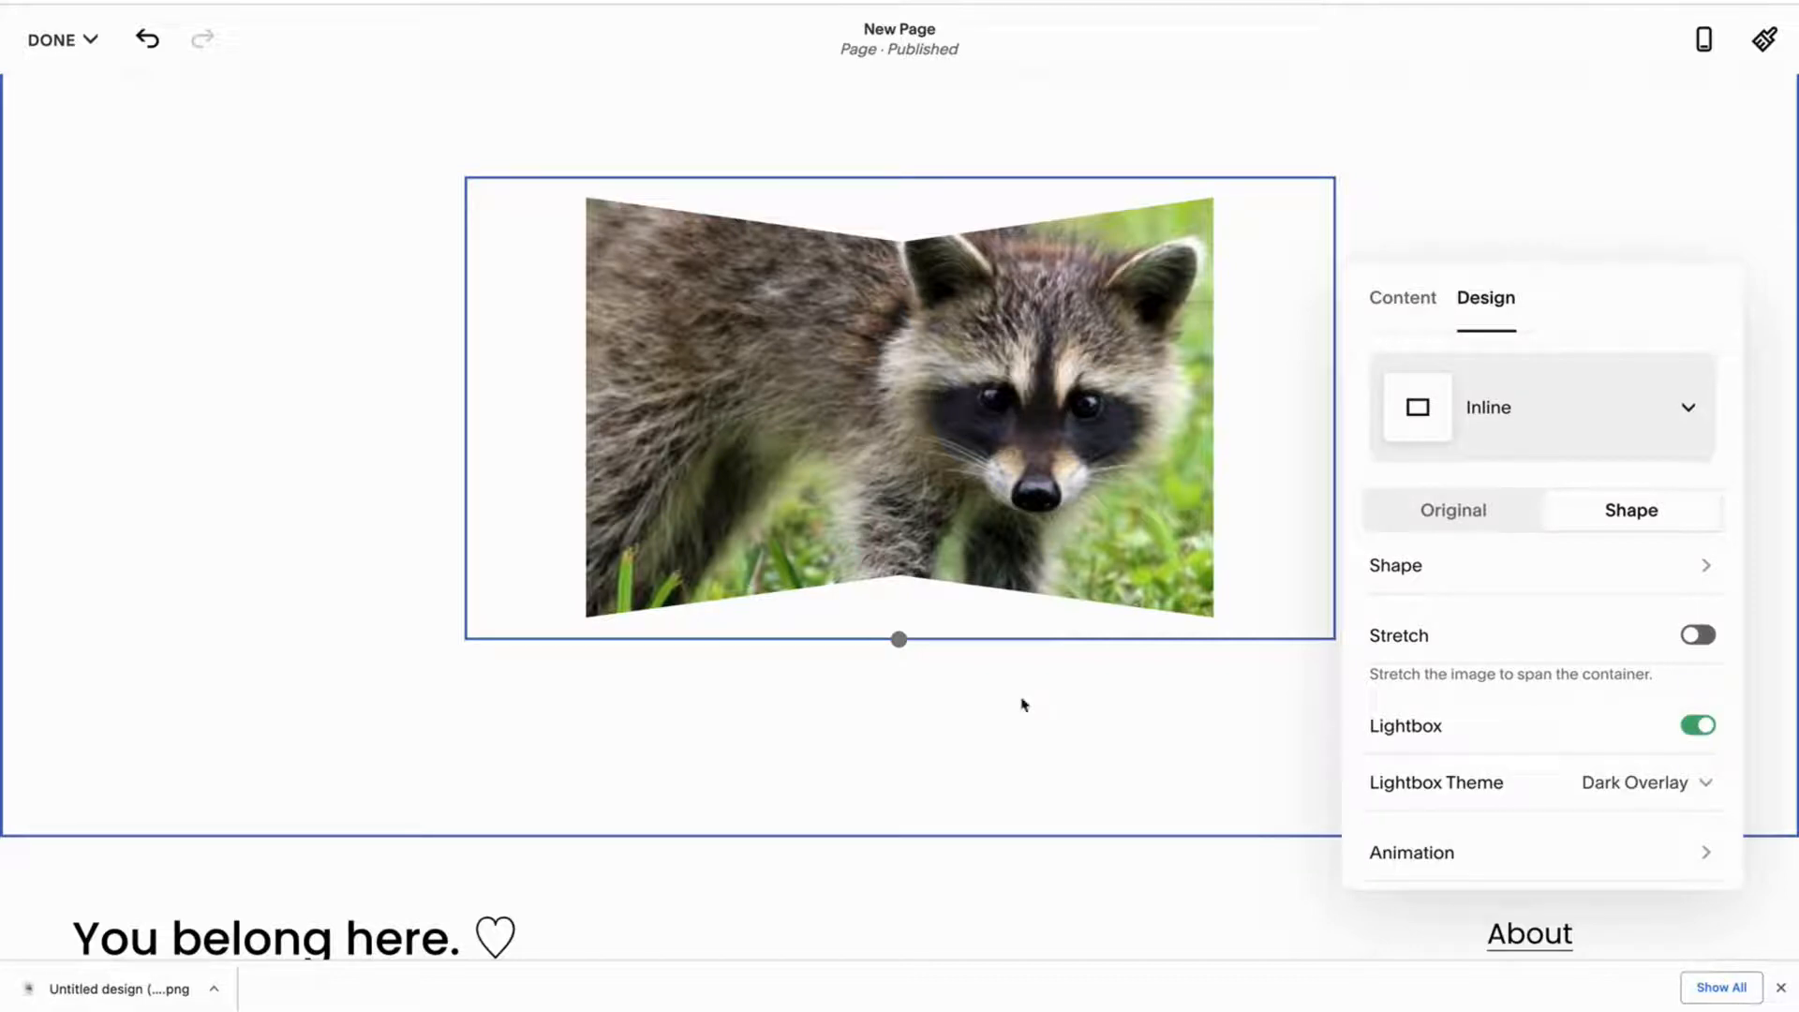
pyautogui.click(54, 39)
pyautogui.click(57, 113)
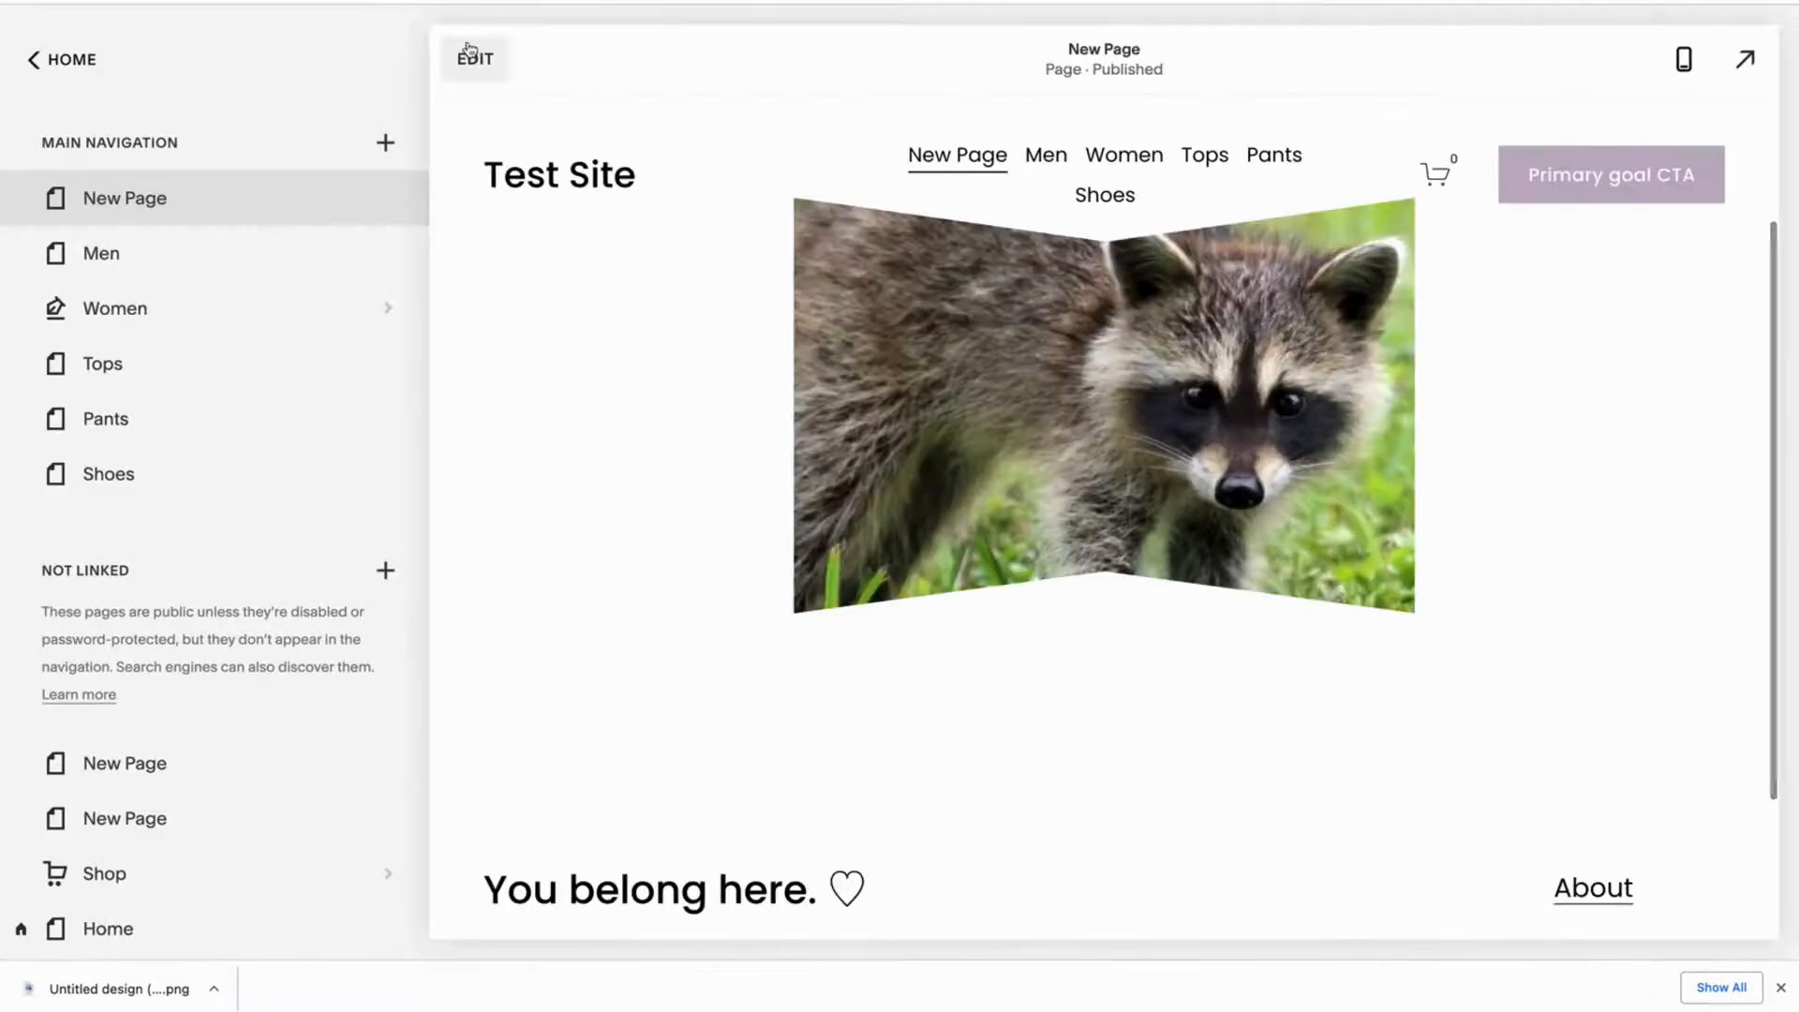
# - View the raccoon image in its lightbox outside edit mode, and close the lightbox
pyautogui.click(468, 53)
pyautogui.click(1077, 344)
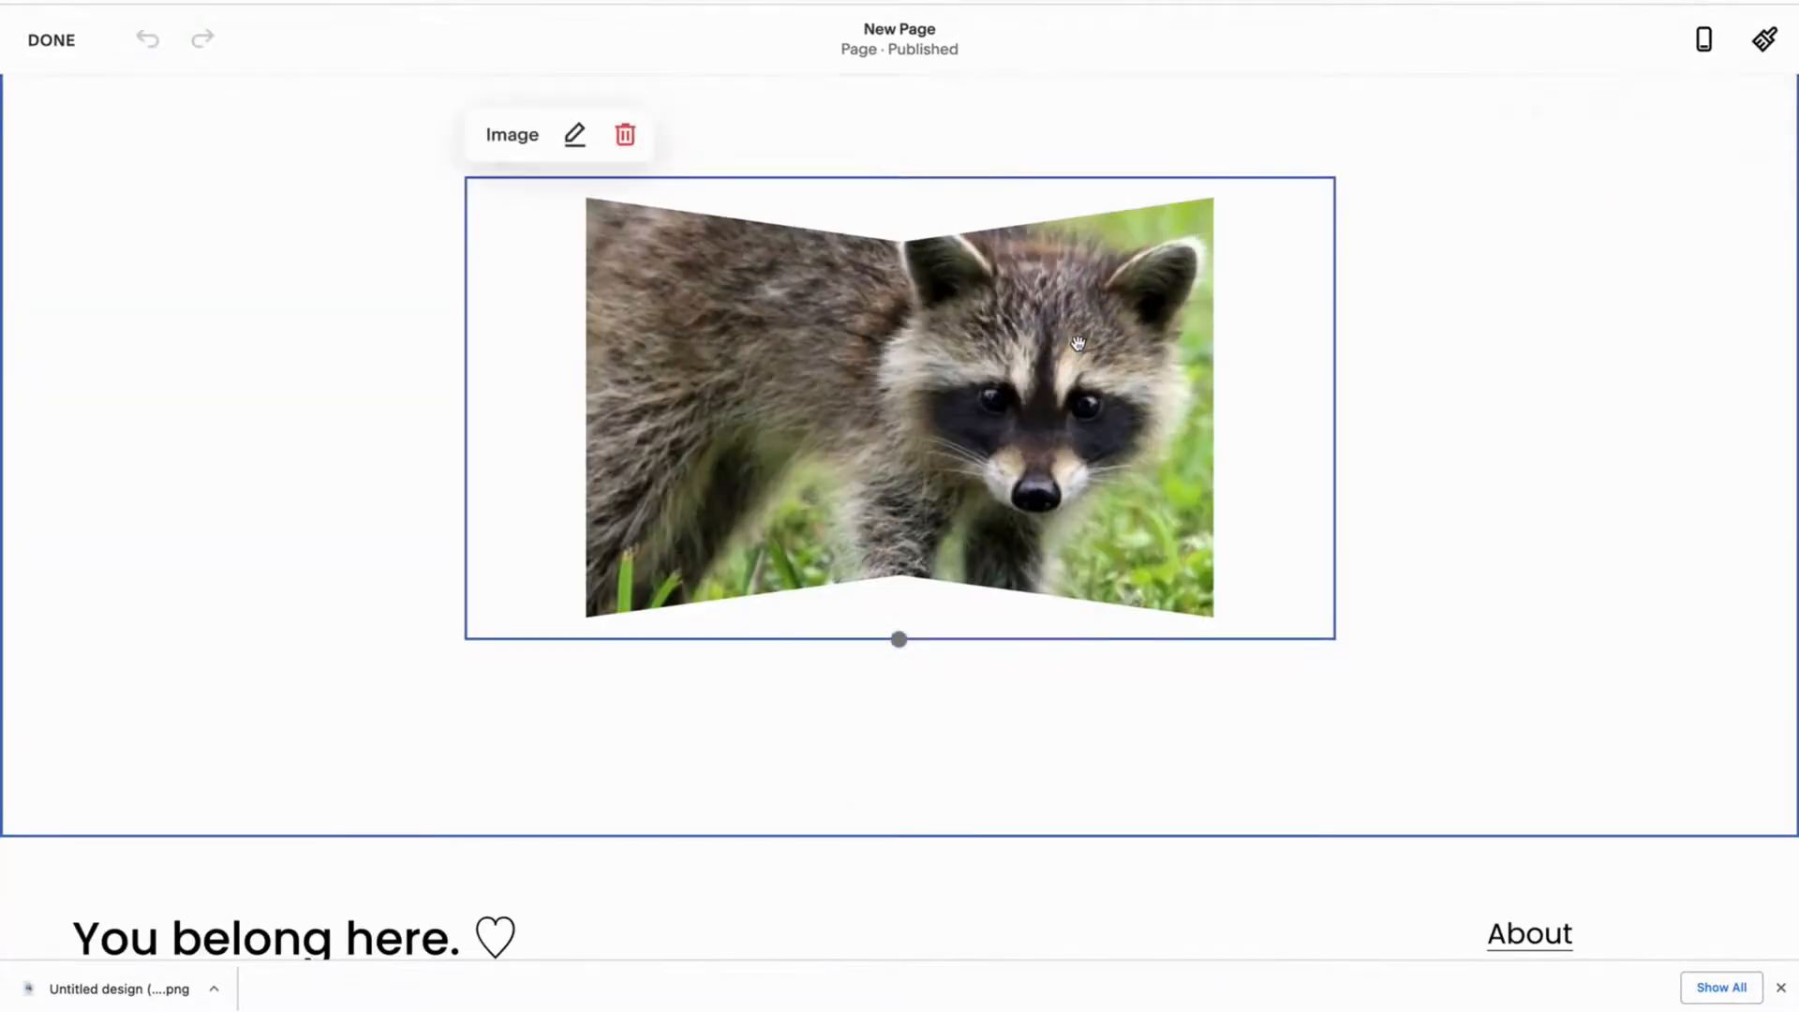
pyautogui.click(52, 40)
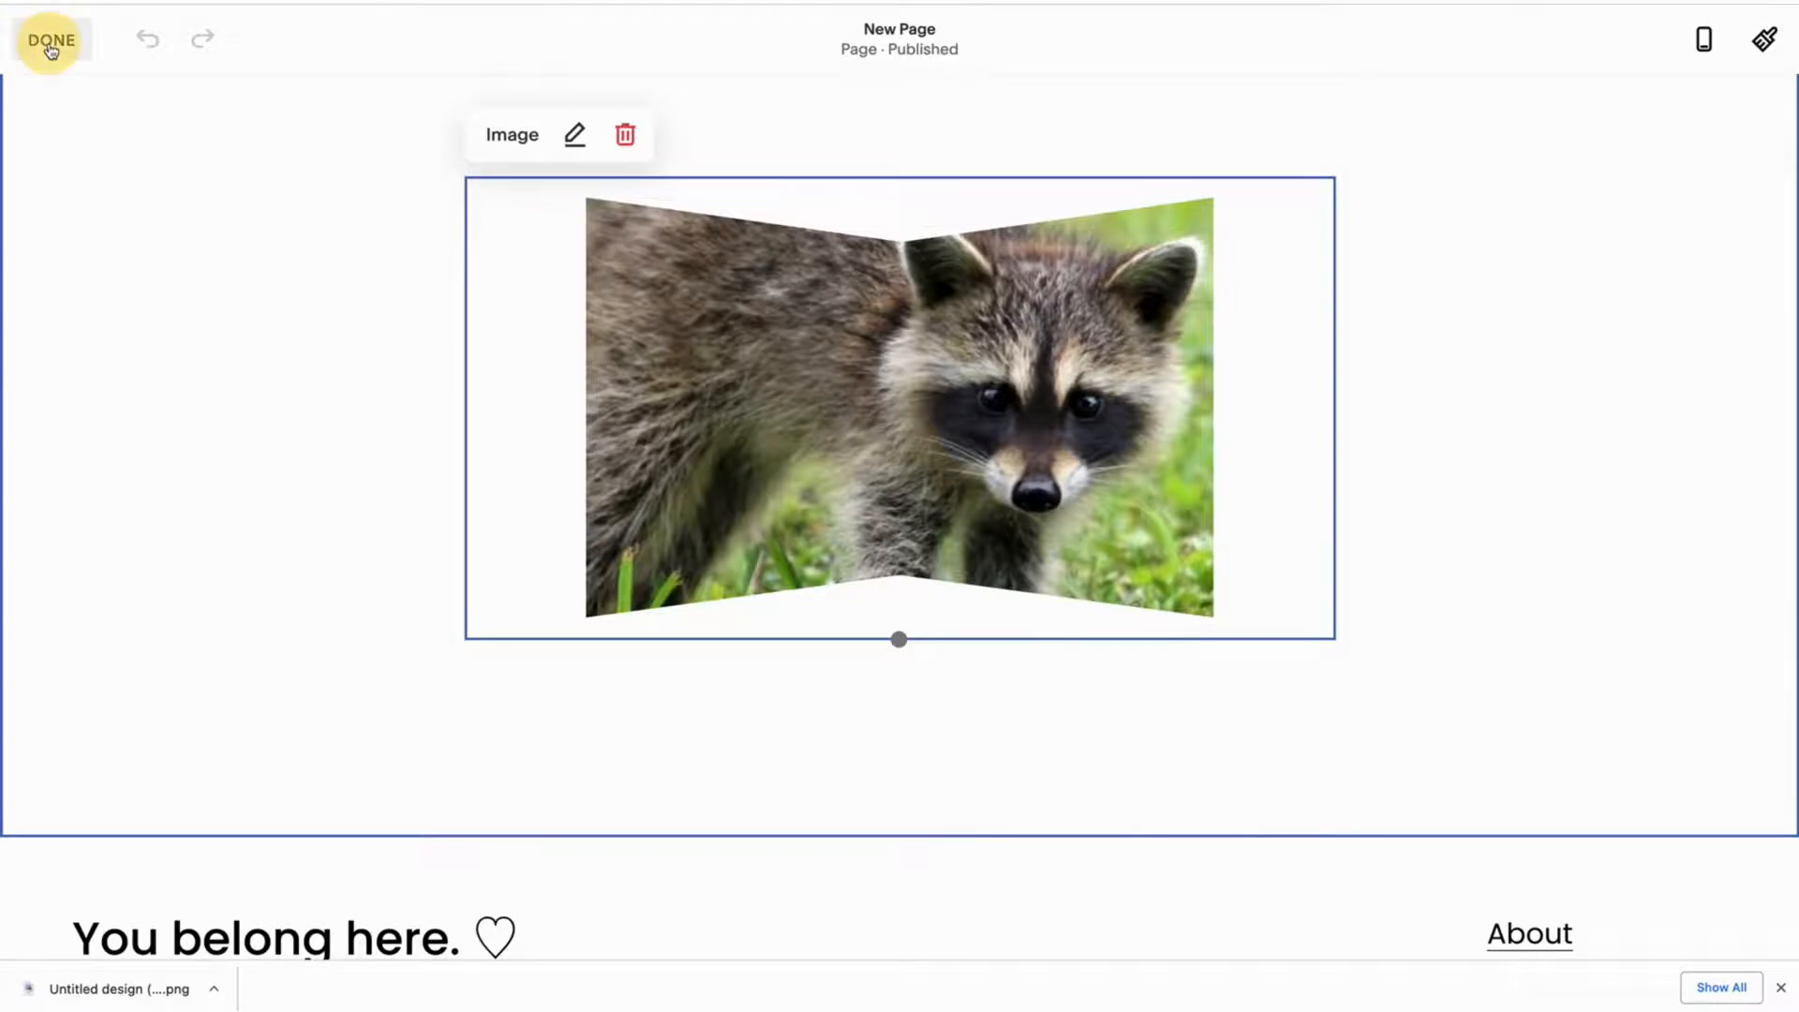
pyautogui.click(1242, 370)
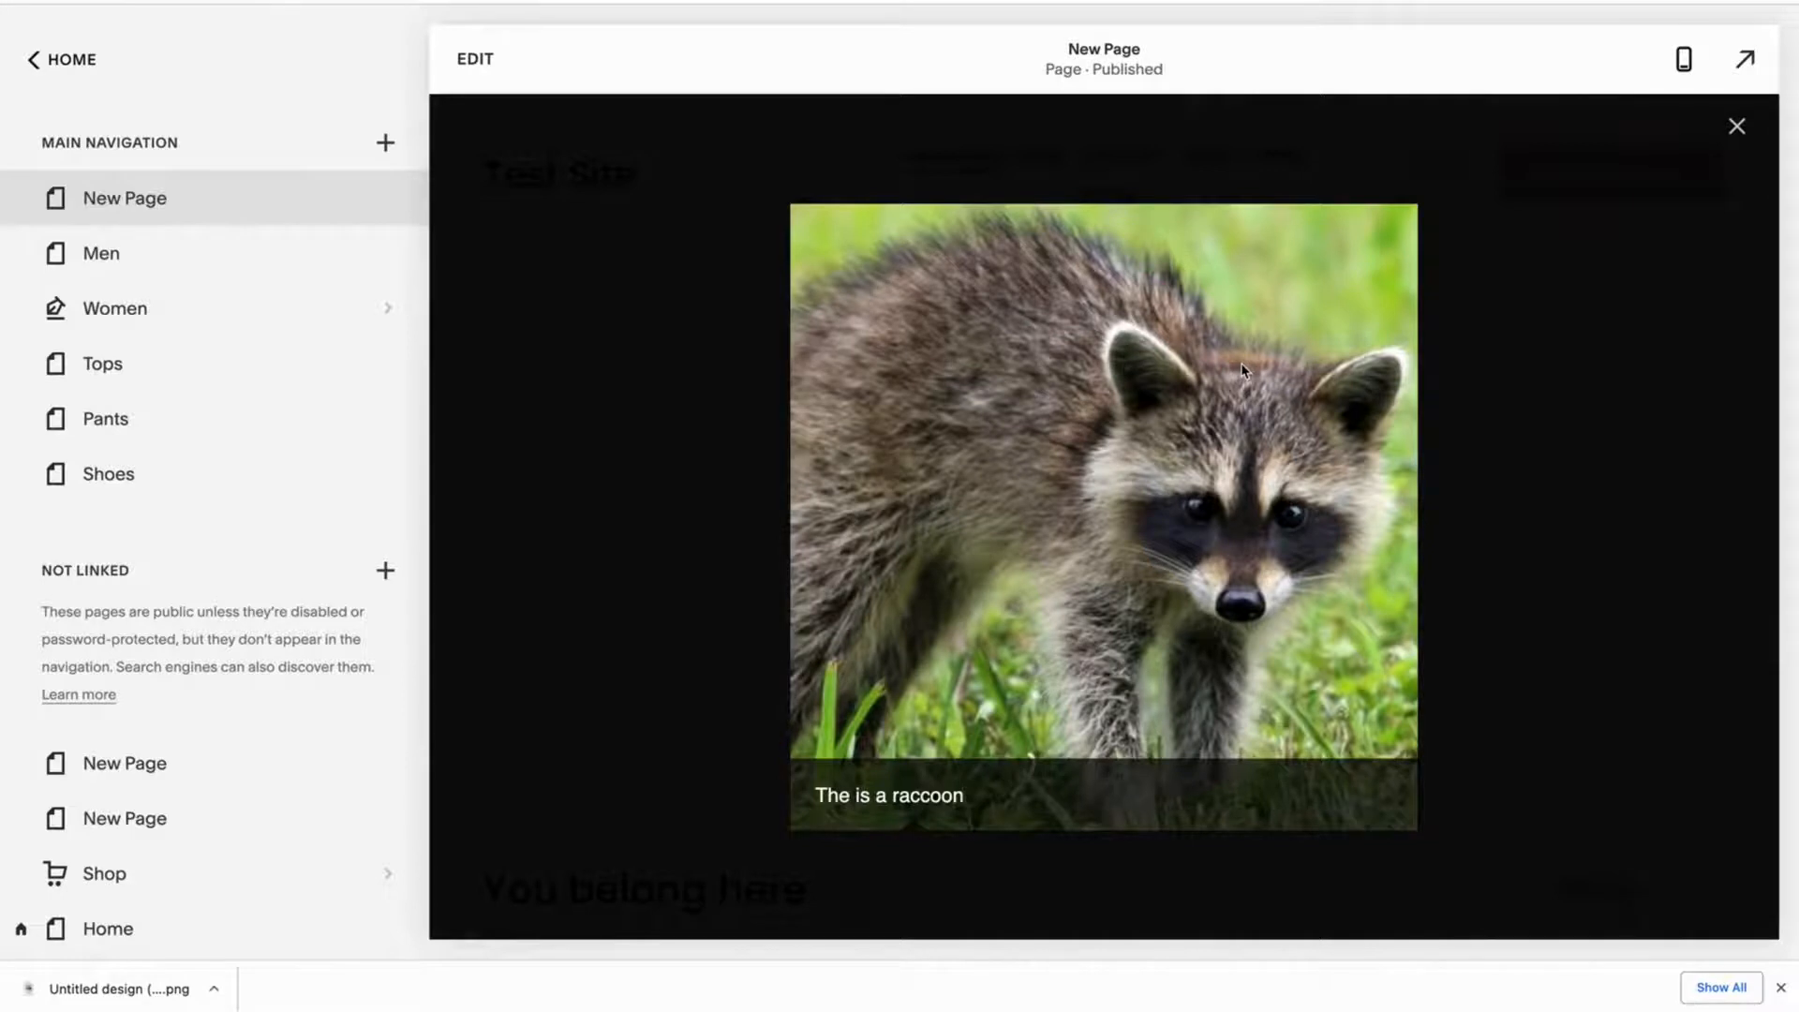
pyautogui.click(1738, 128)
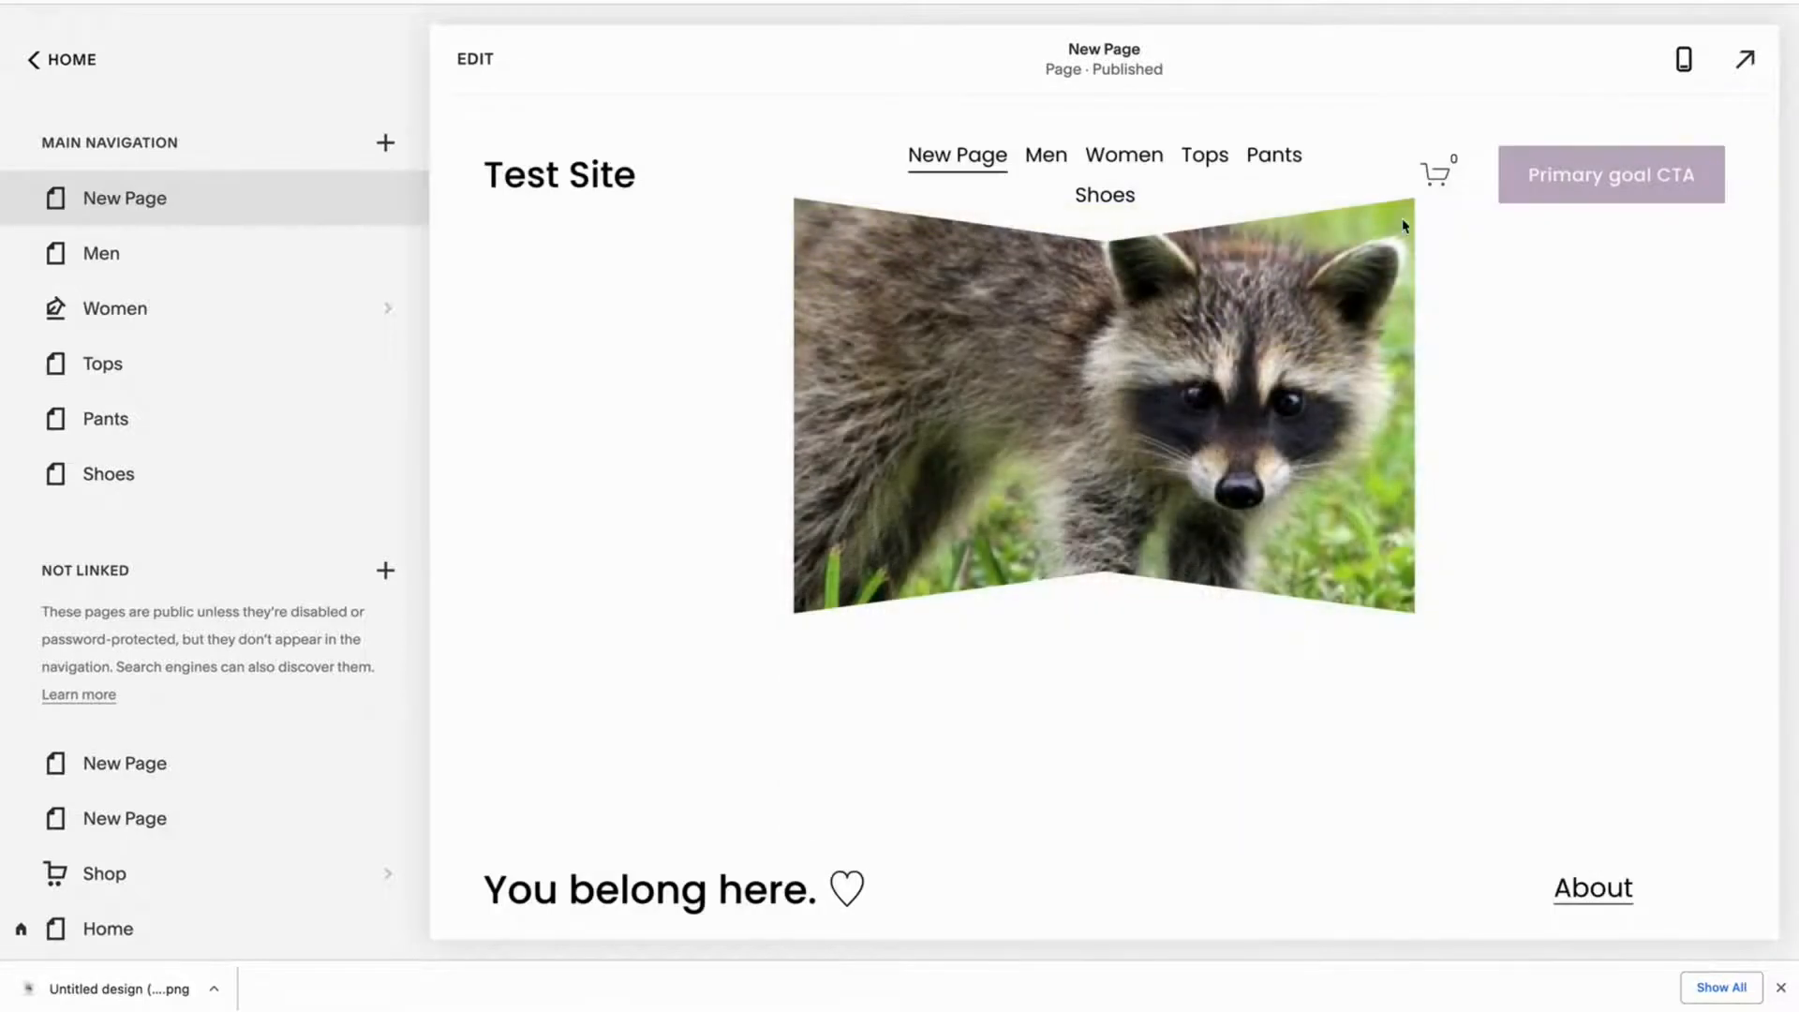
# - Reopen the raccoon image block for editing and change its design layout to Poster
pyautogui.click(475, 59)
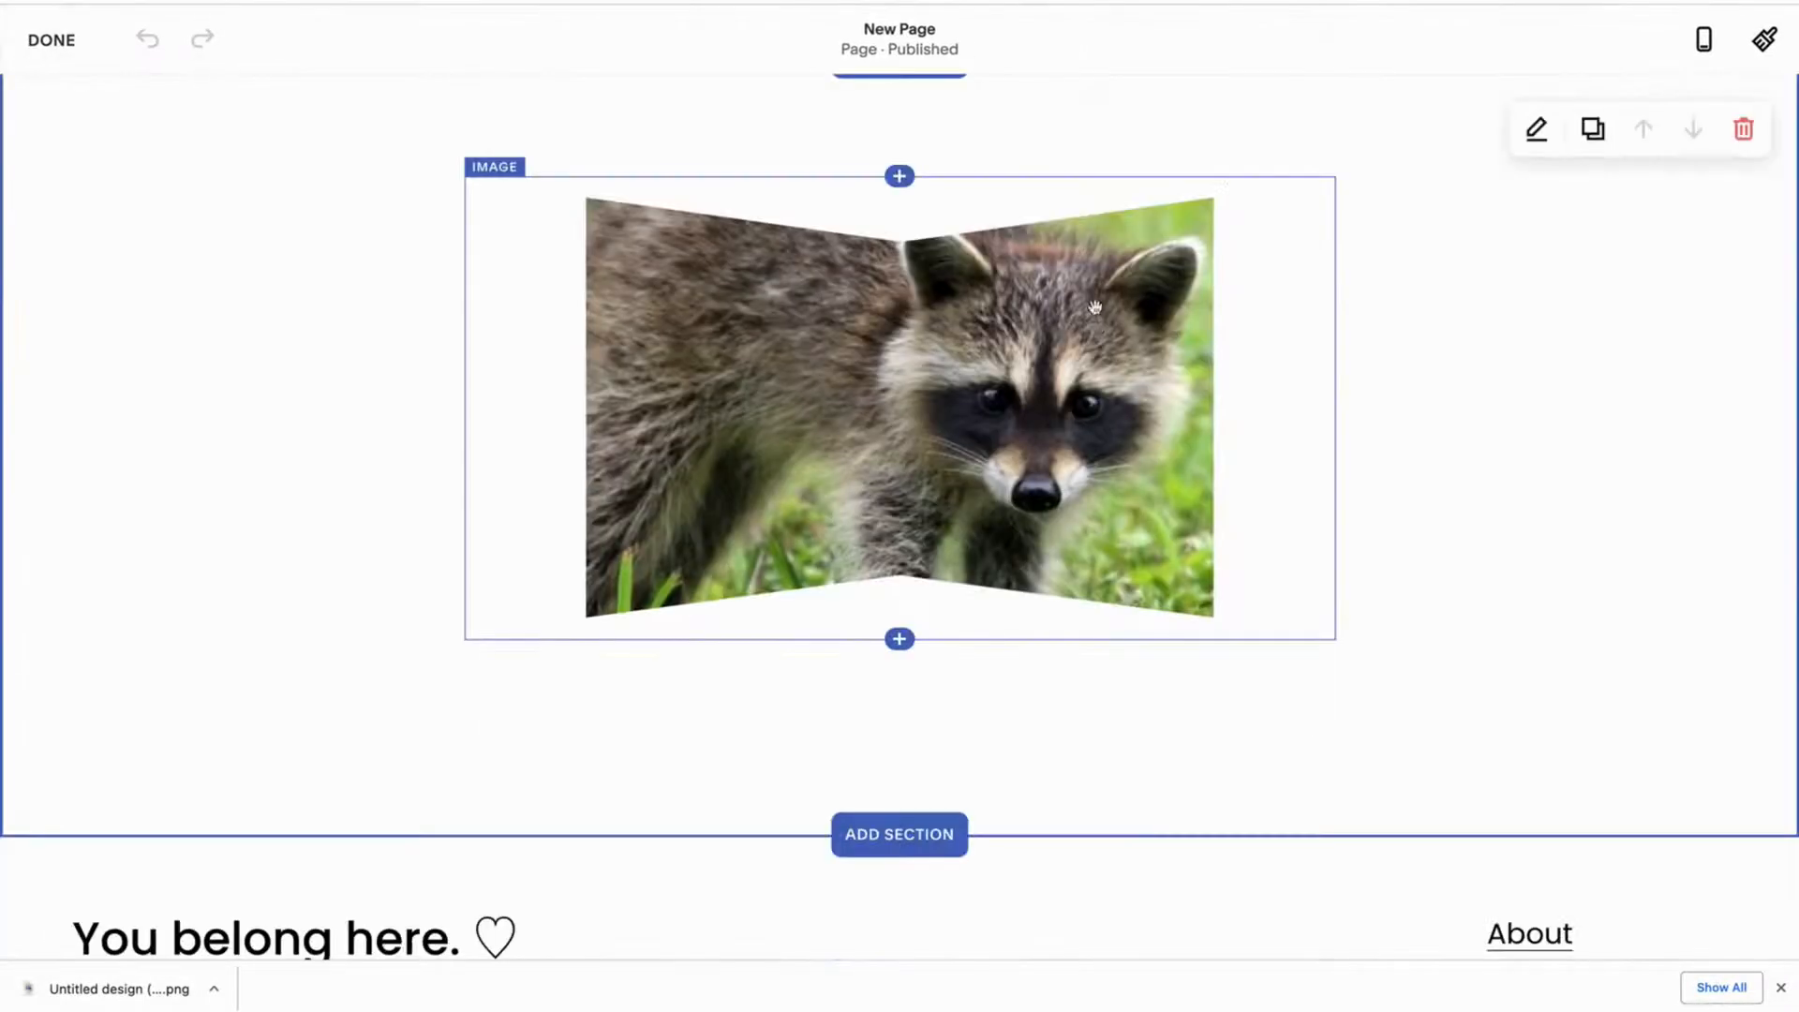
pyautogui.click(1536, 128)
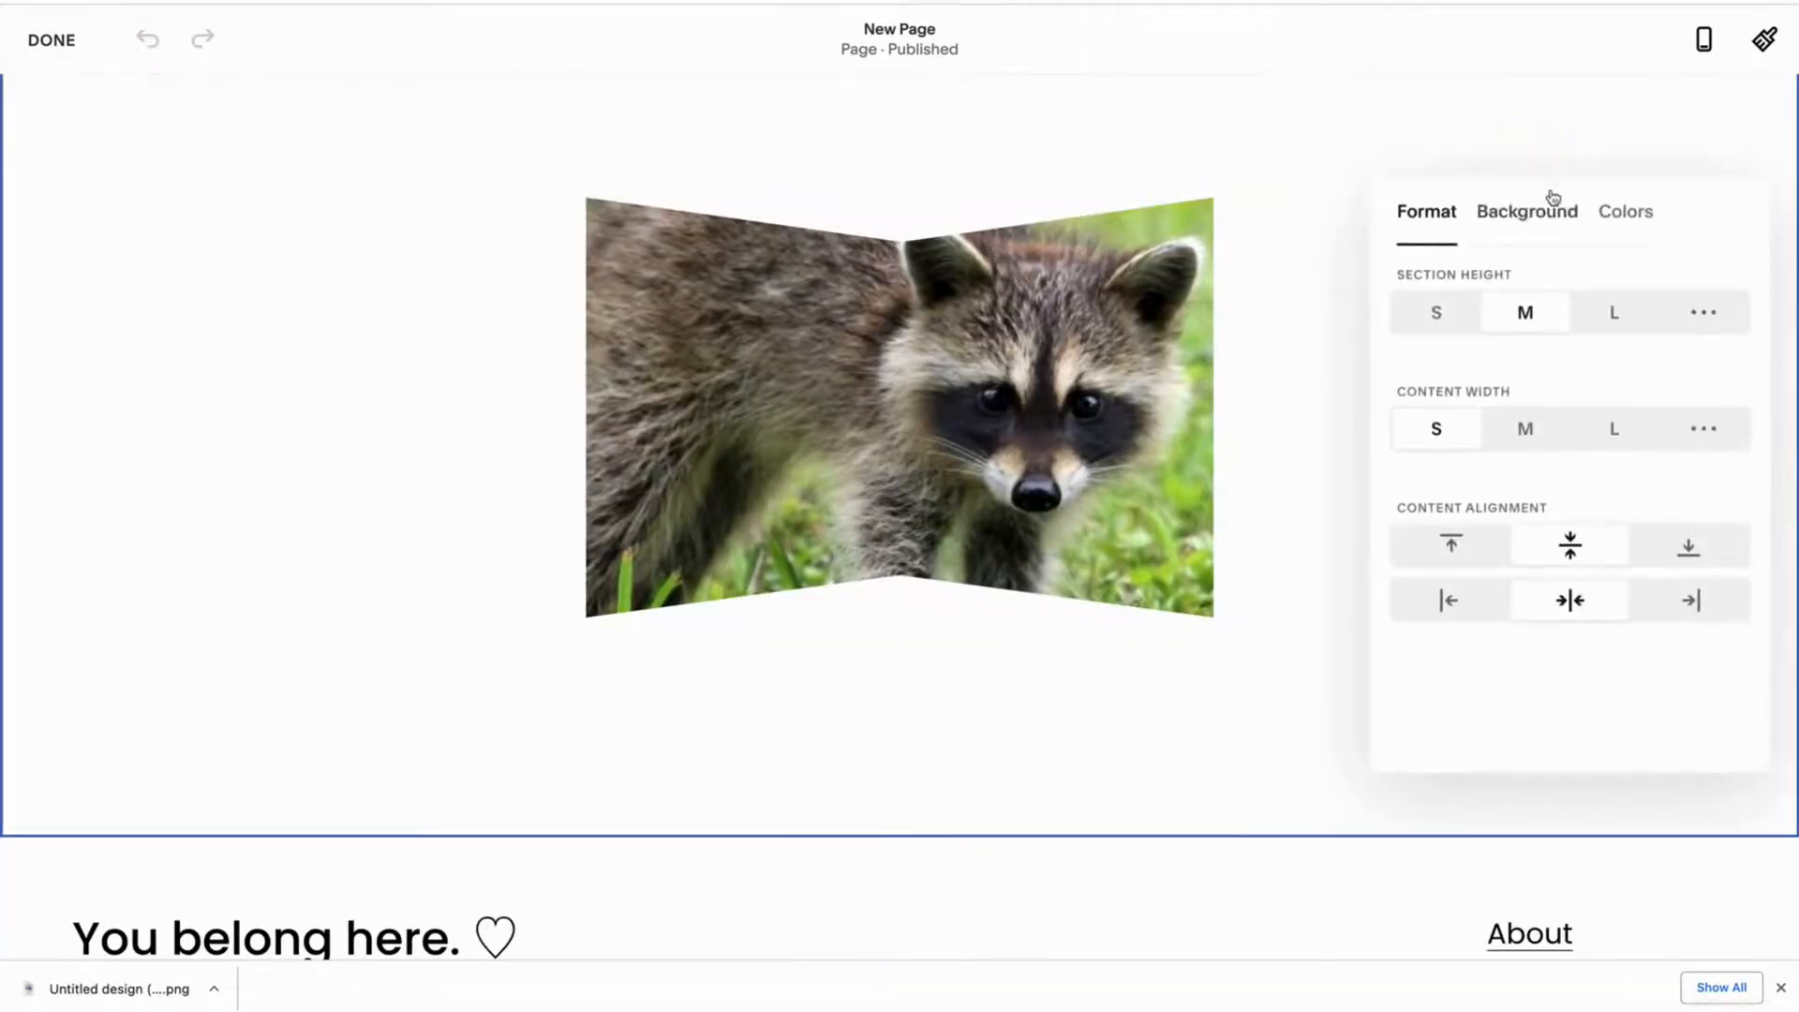
pyautogui.click(1181, 286)
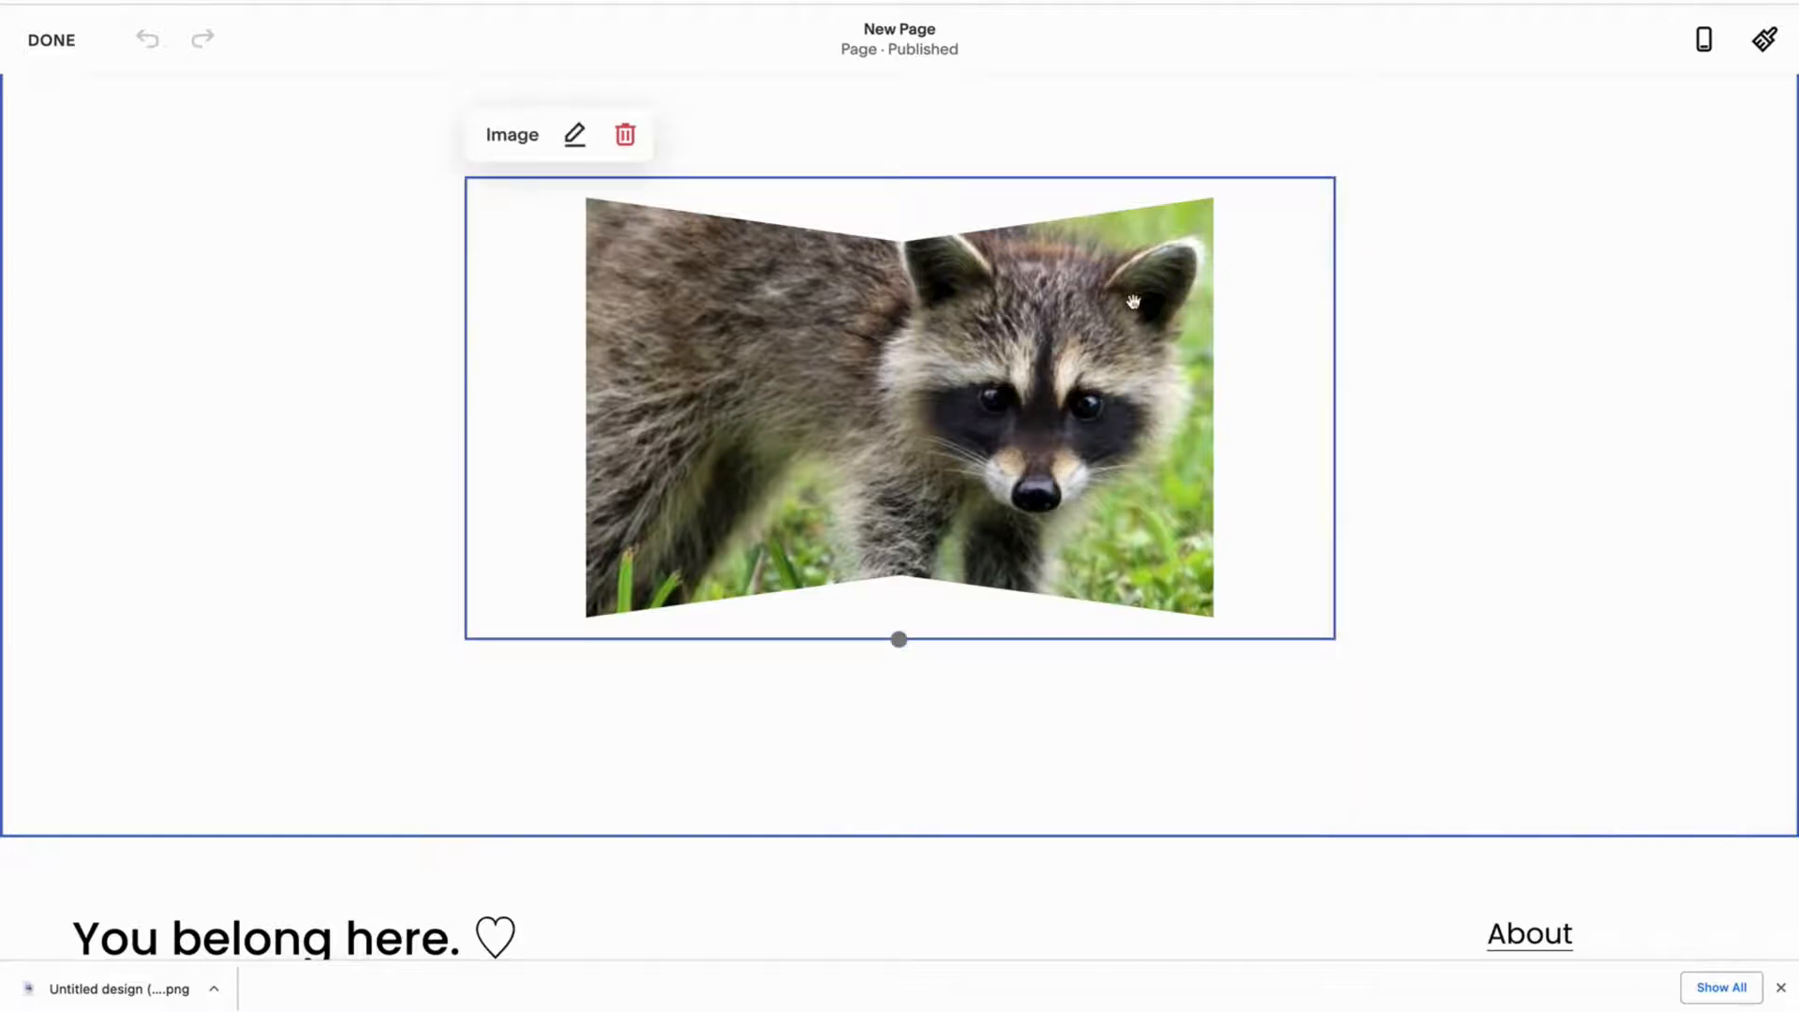
pyautogui.click(574, 134)
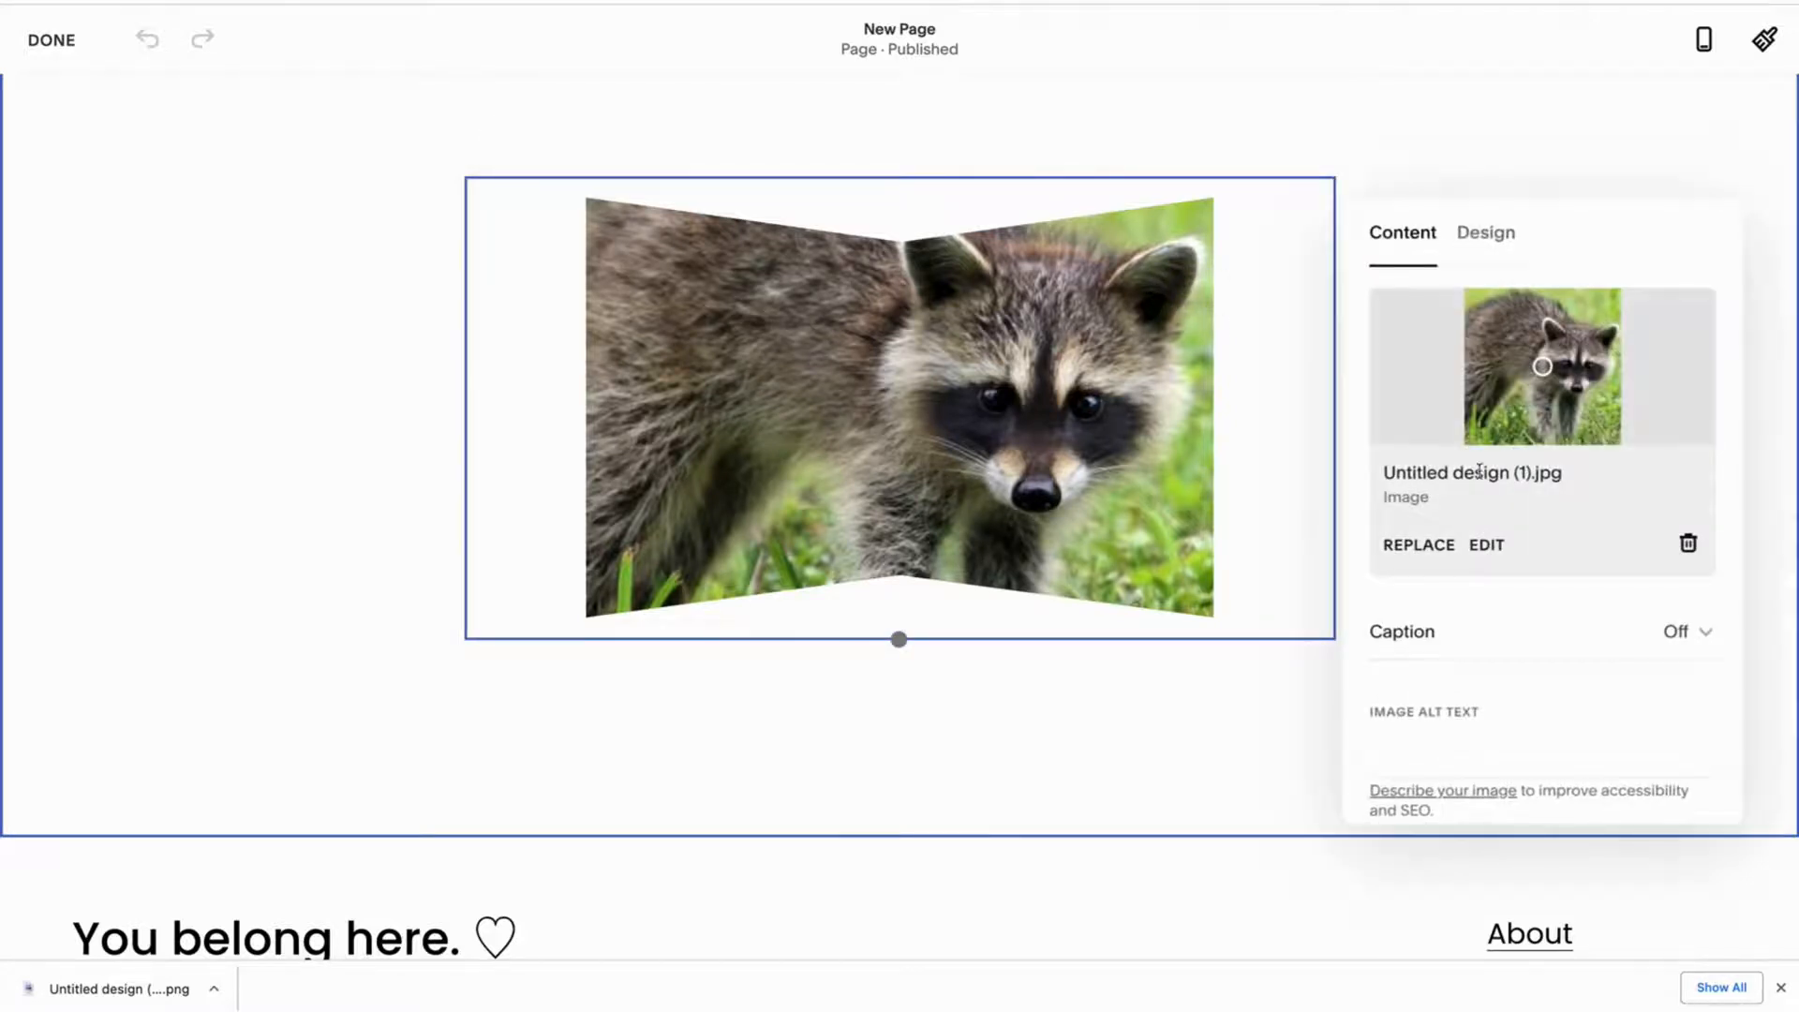
pyautogui.click(1481, 239)
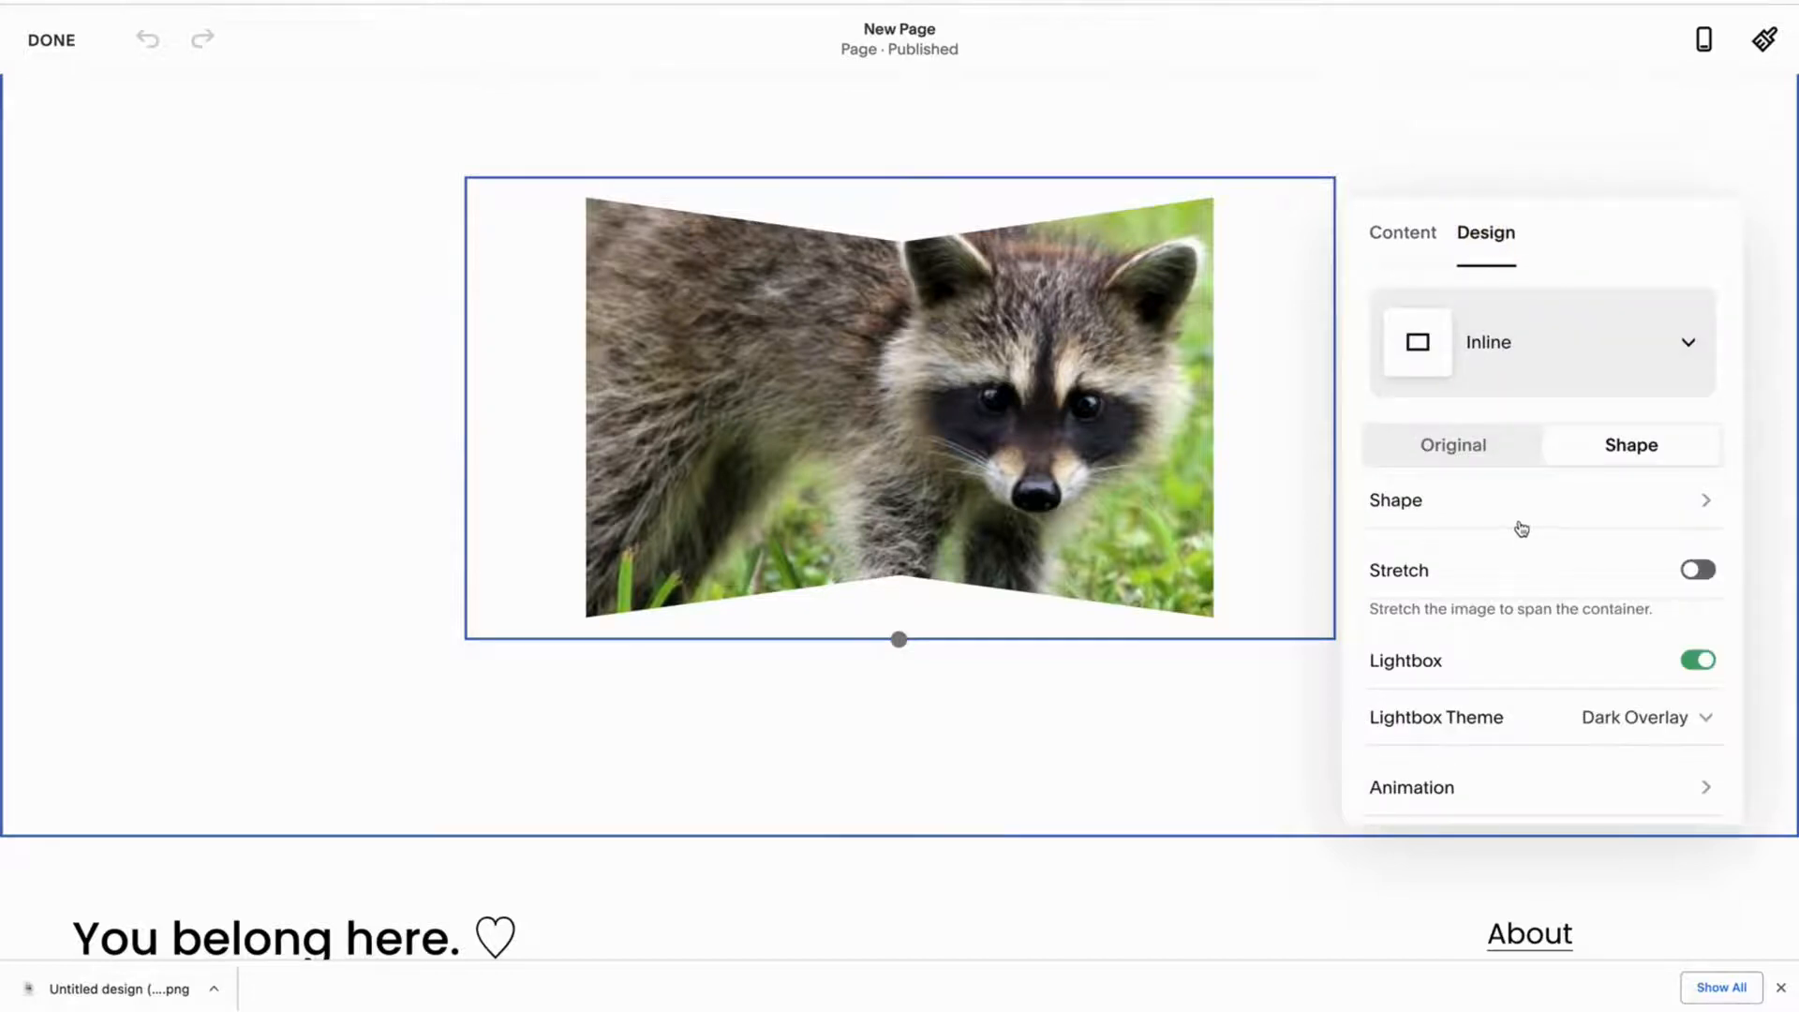
pyautogui.click(1537, 353)
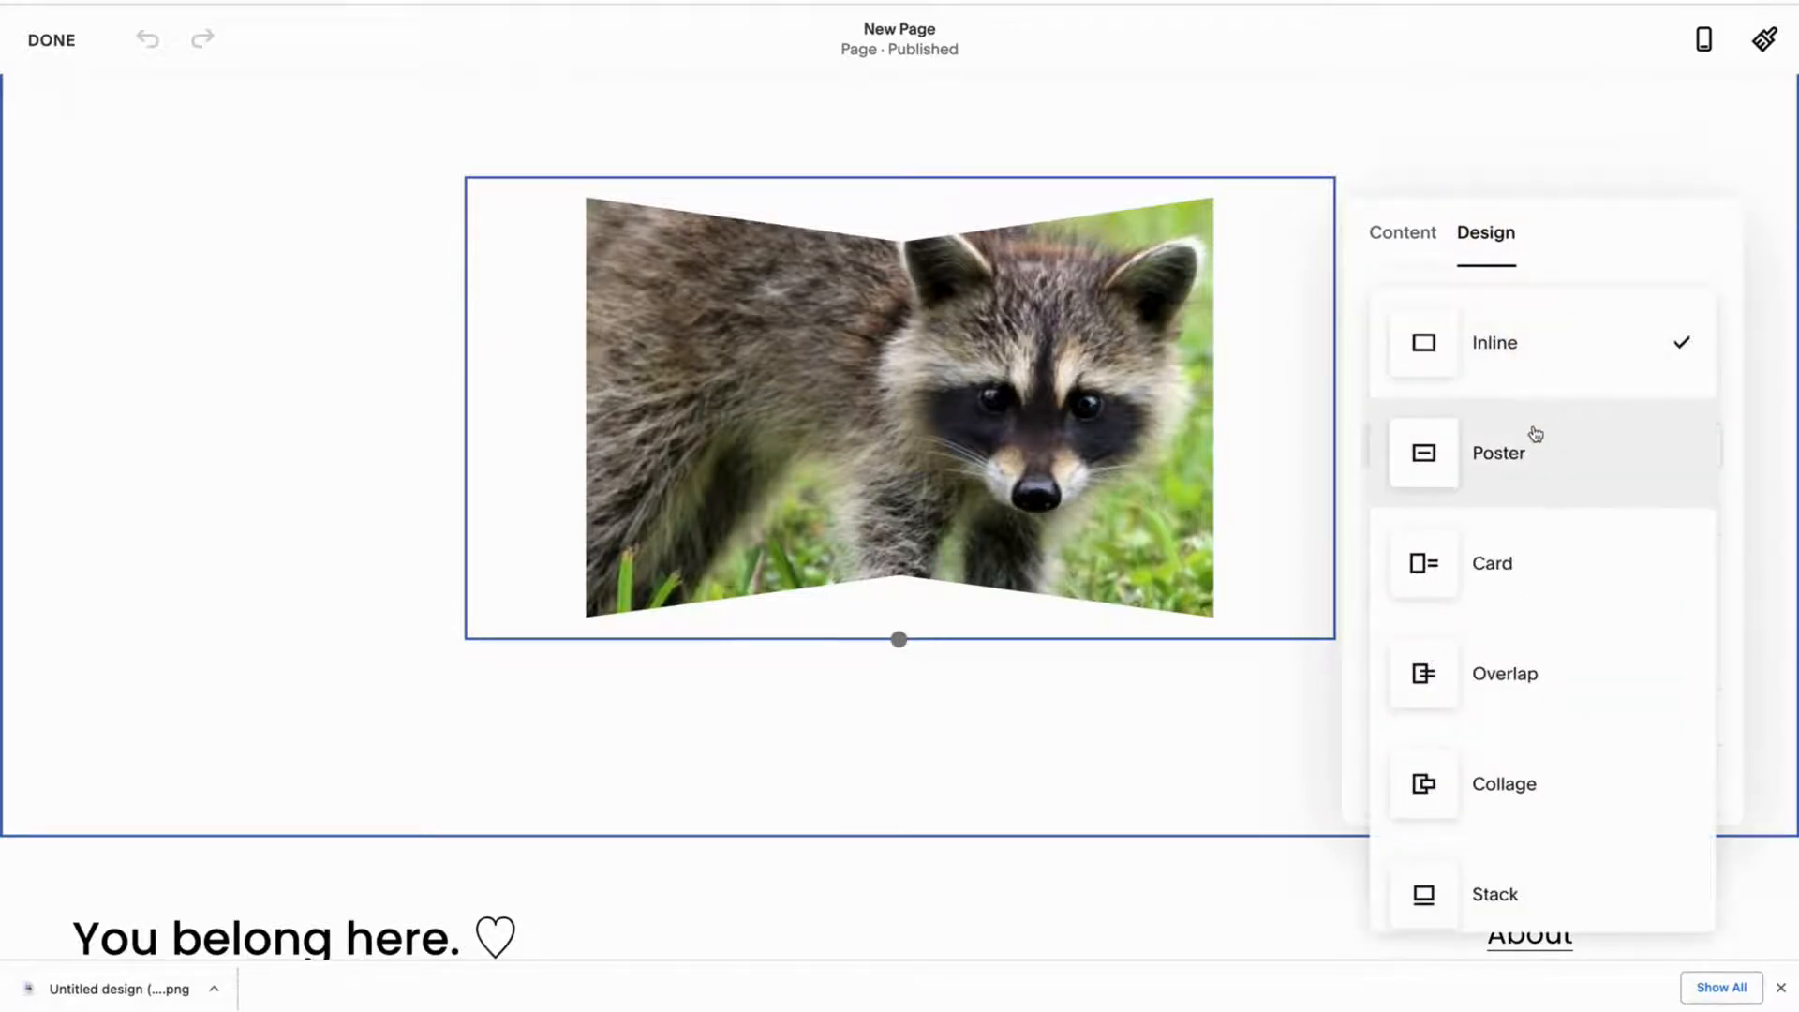
pyautogui.click(1535, 434)
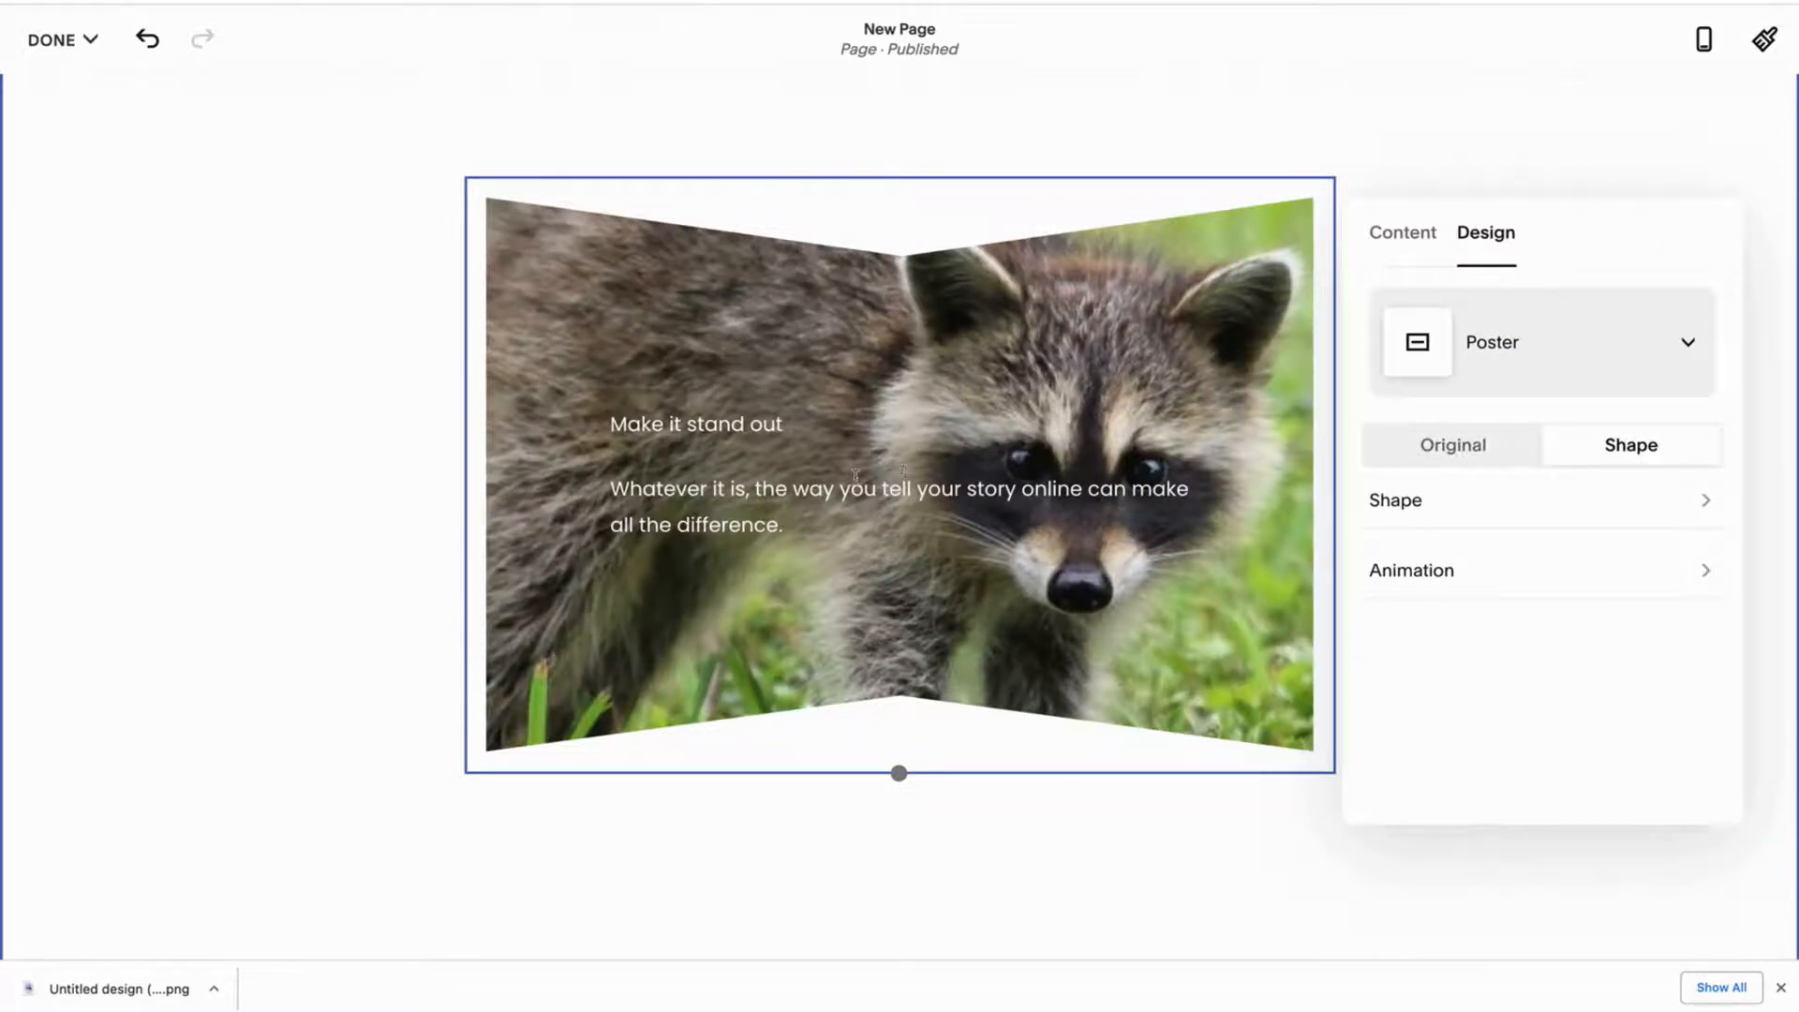
# - Change the raccoon block's layout to Card with the Original image shape, and keep Image Left after trying Image Right
pyautogui.click(1498, 368)
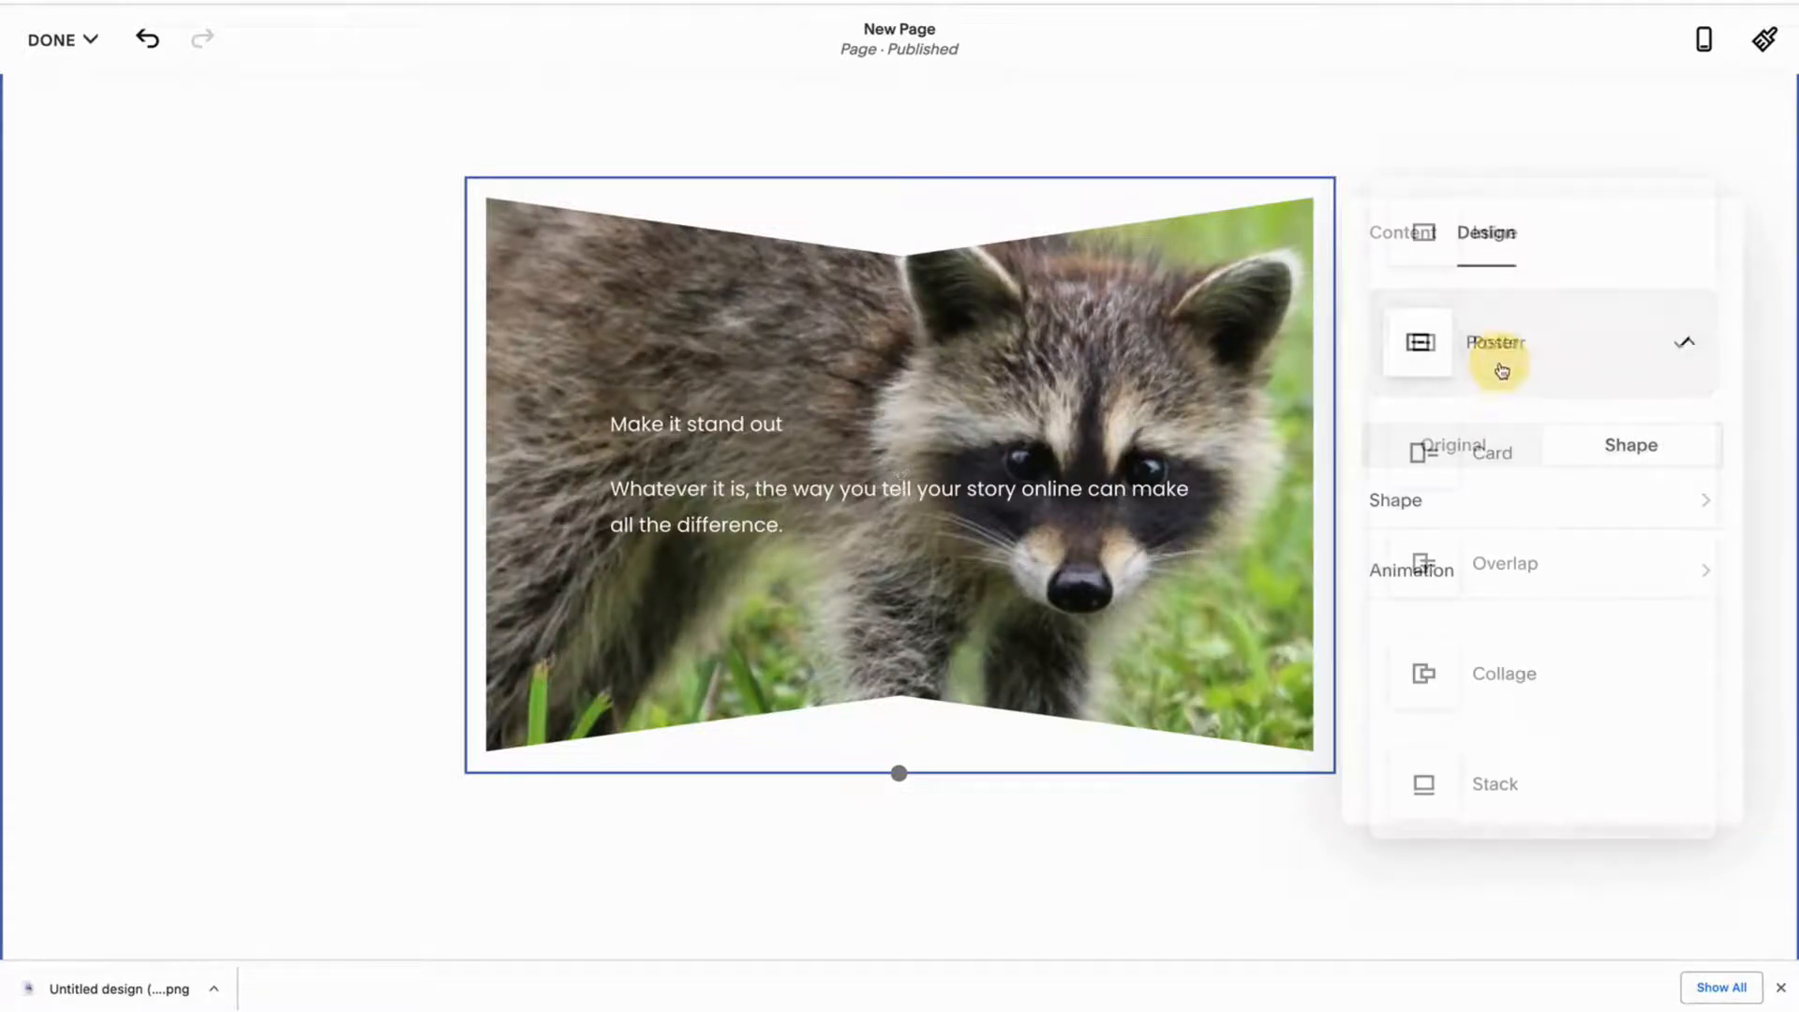
pyautogui.click(1503, 448)
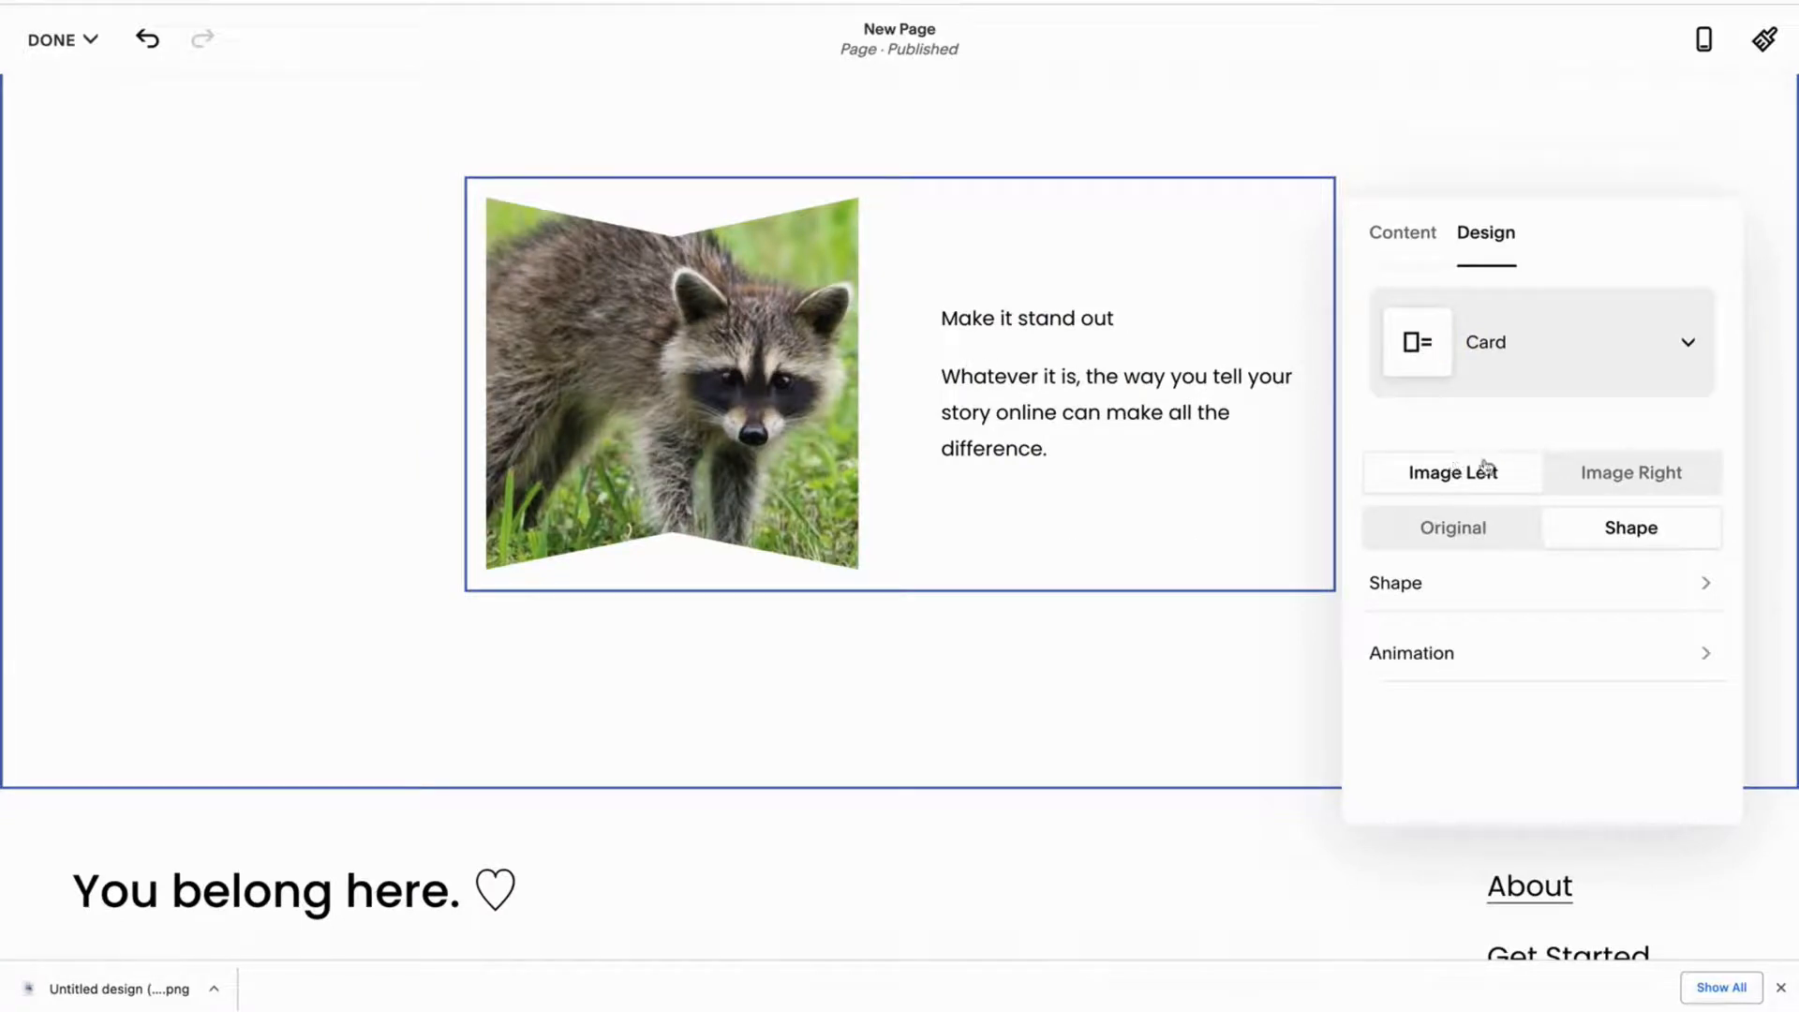
pyautogui.click(1590, 476)
pyautogui.click(1478, 473)
pyautogui.click(1457, 525)
pyautogui.click(1599, 475)
pyautogui.click(1499, 483)
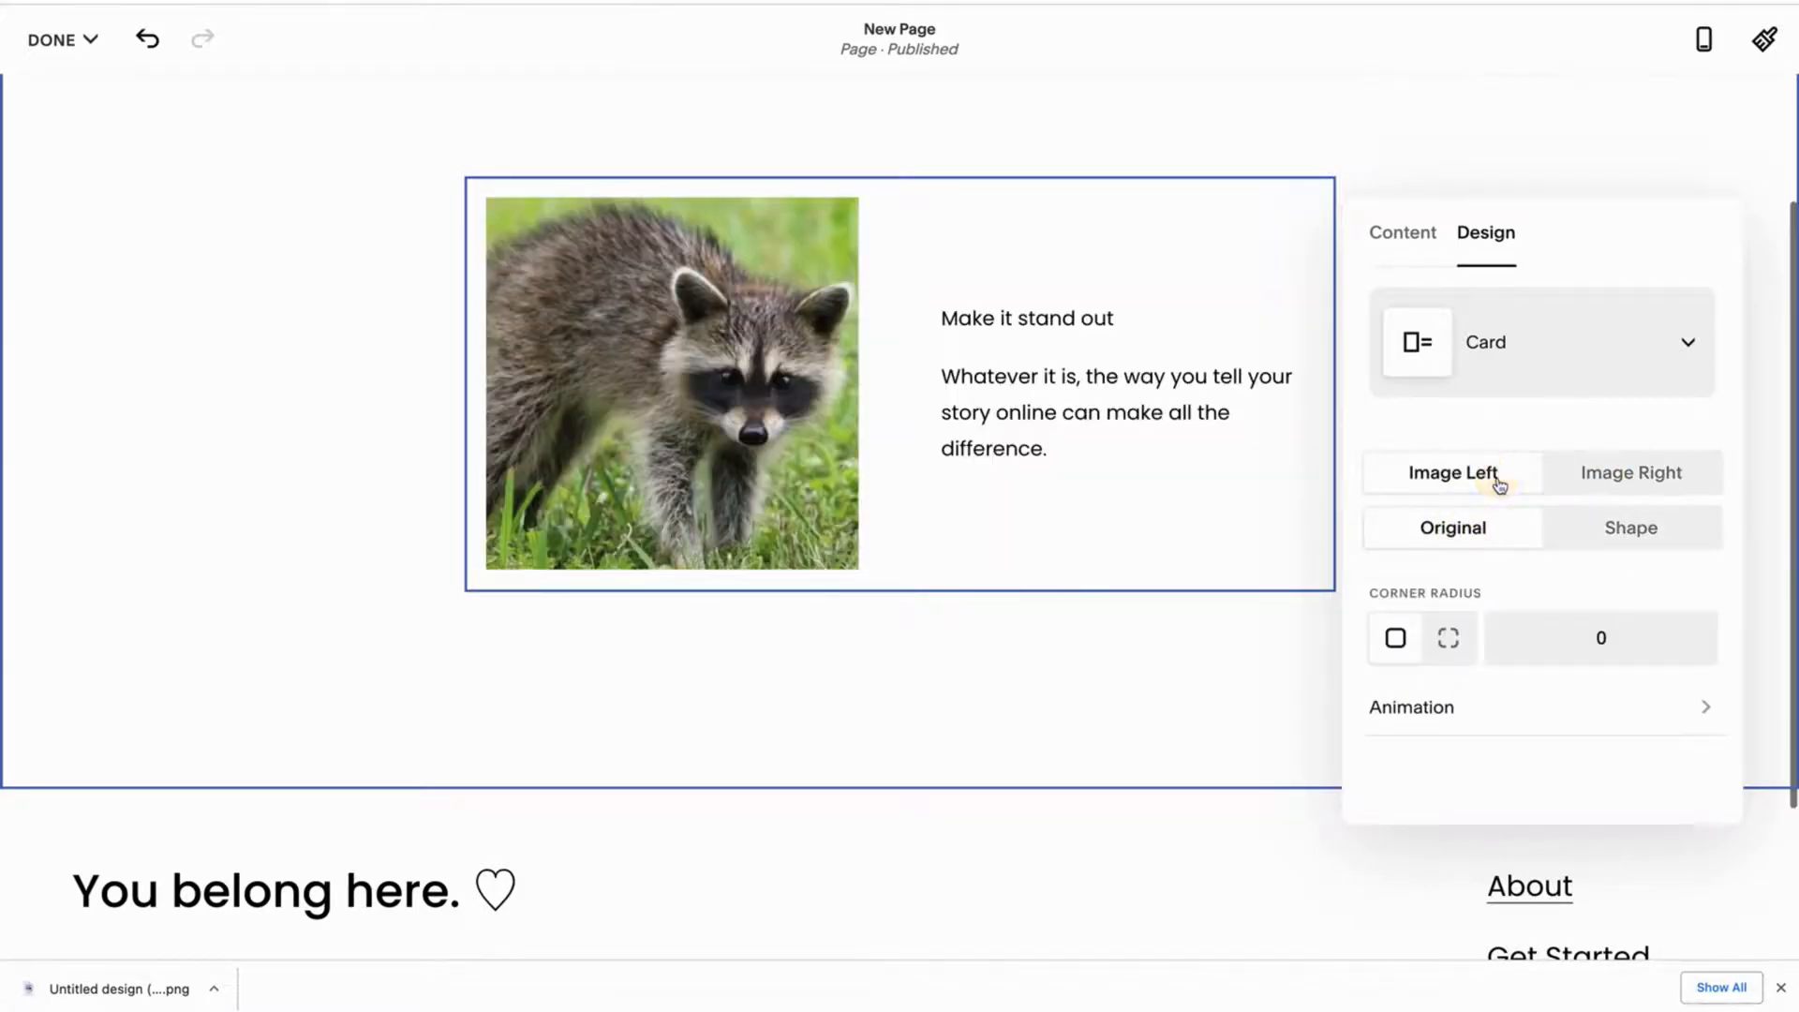
# - Try the Overlap layout on the raccoon block and select its description text
pyautogui.click(1519, 359)
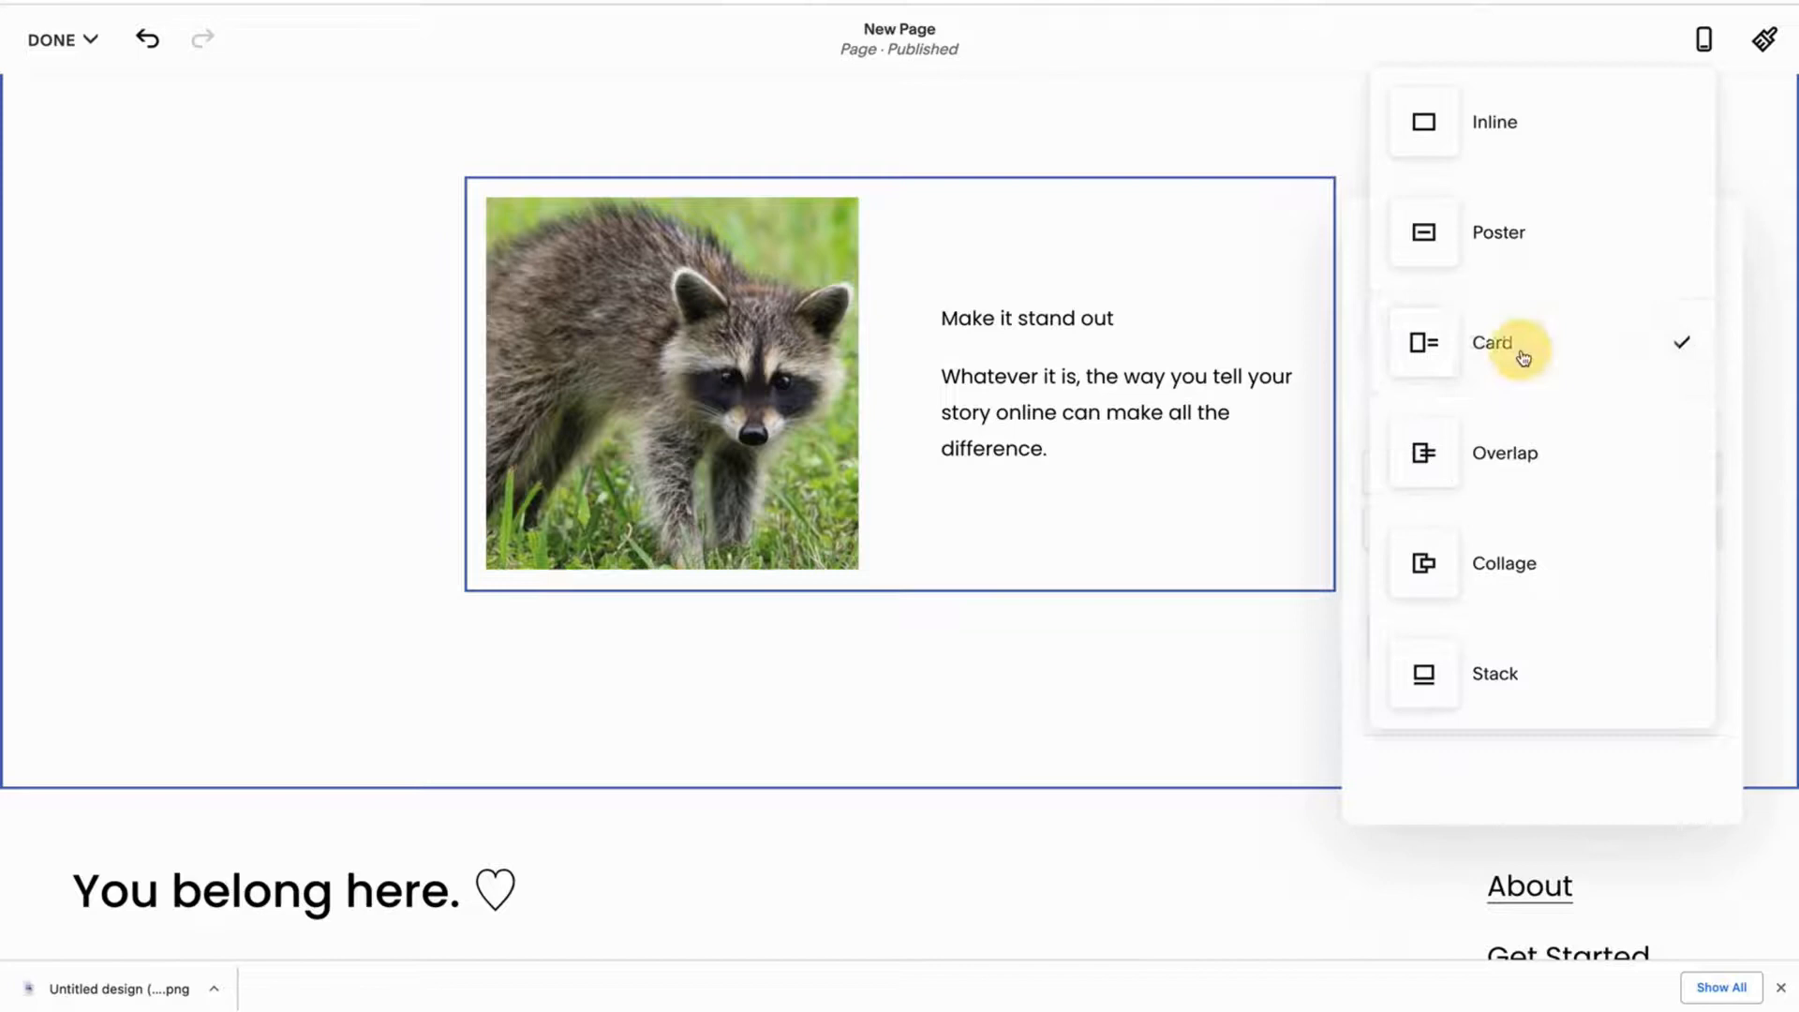
pyautogui.click(1505, 436)
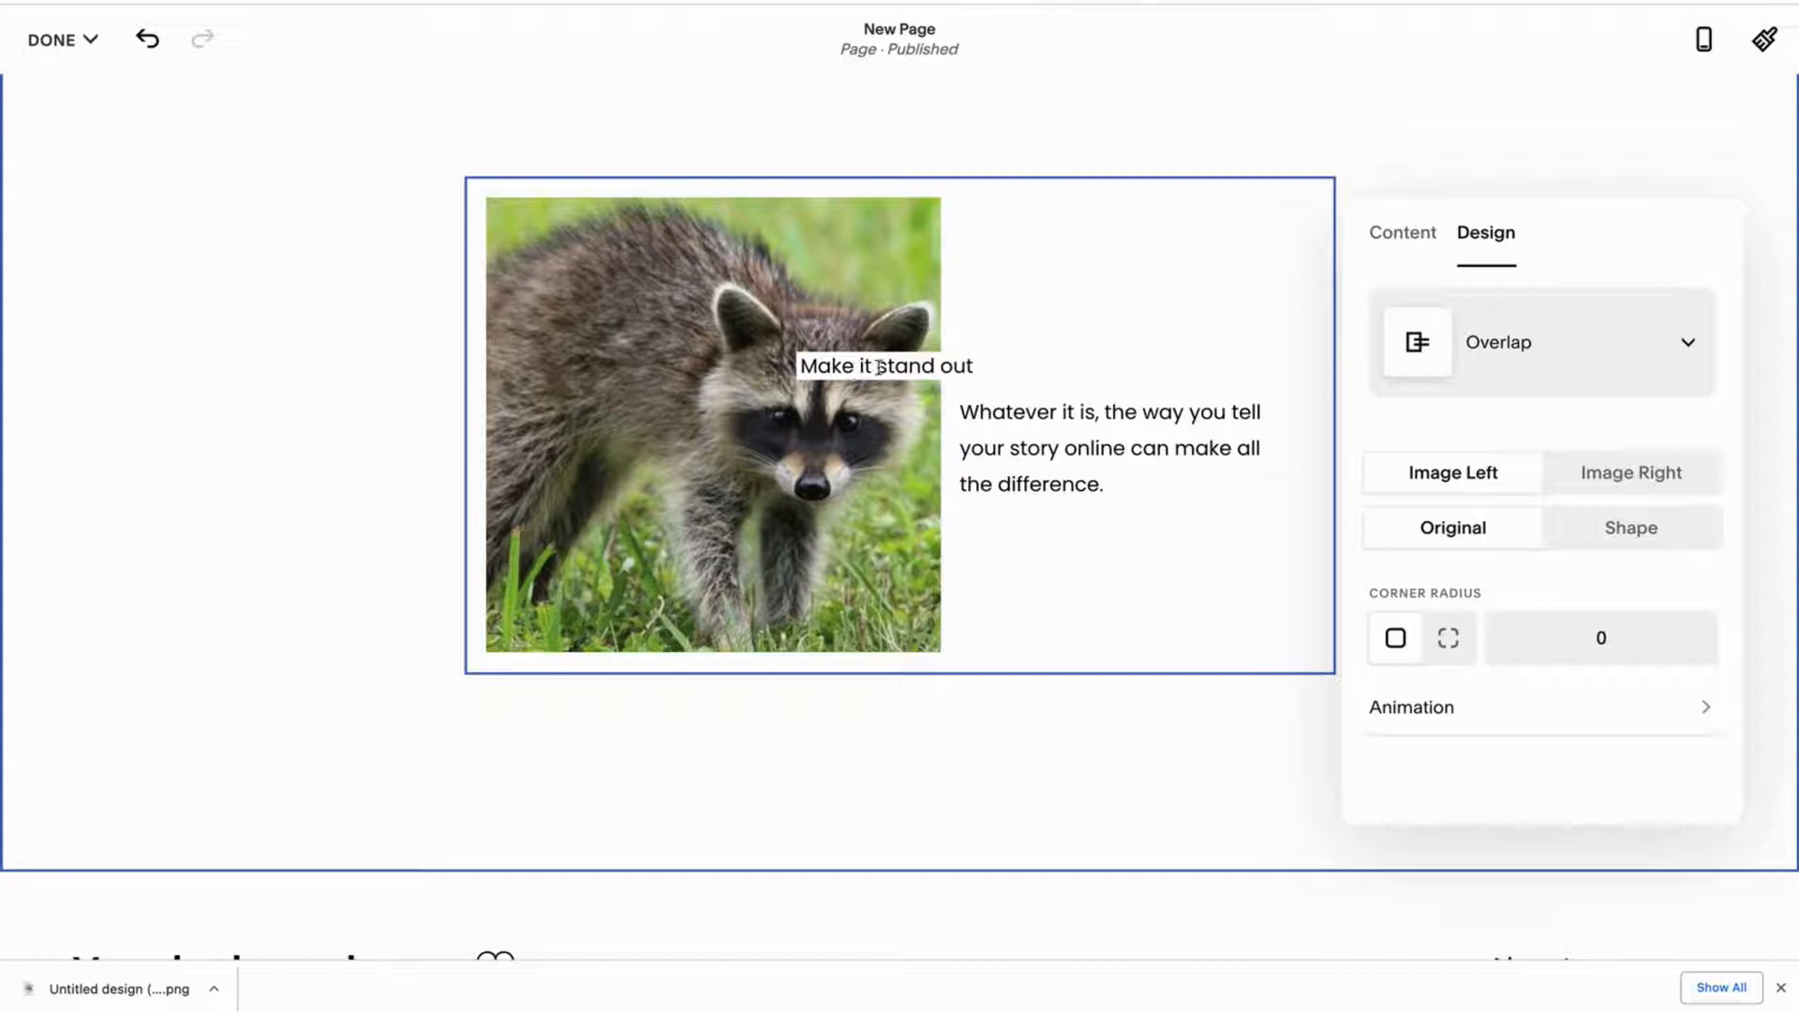
pyautogui.moveTo(961, 411); pyautogui.dragTo(1107, 482)
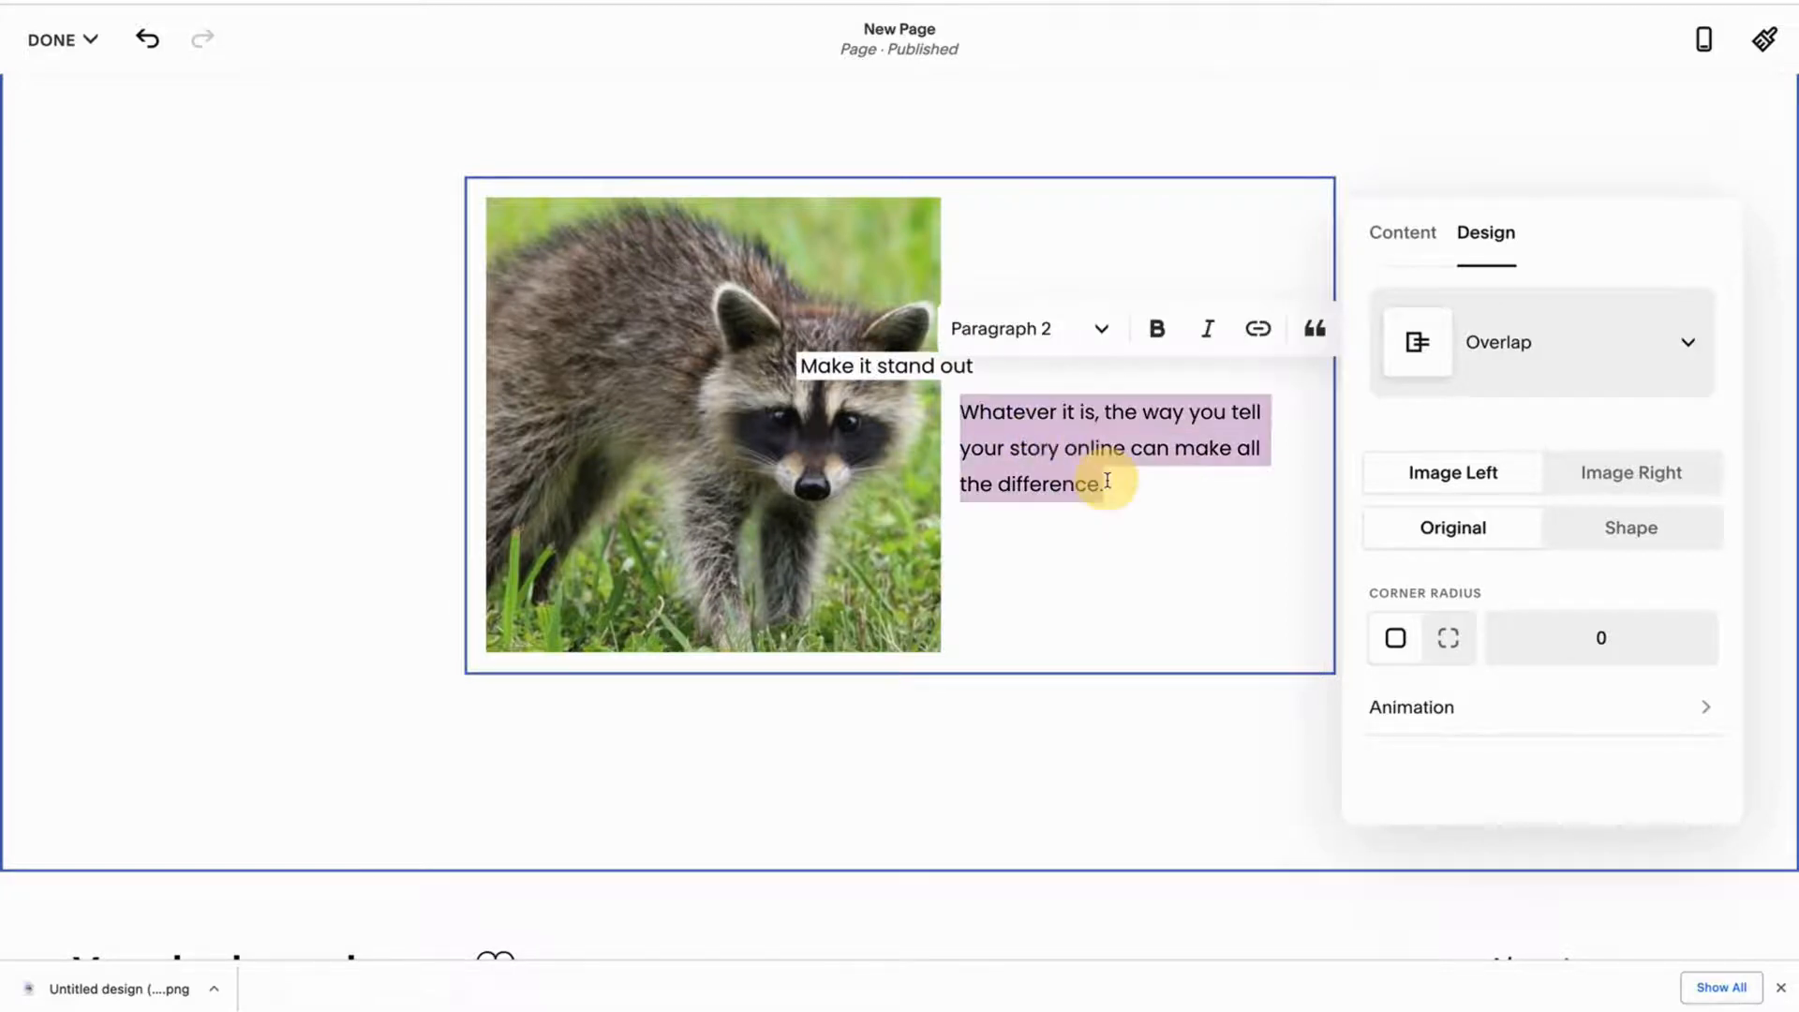
# - Try the Collage layout on the raccoon block
pyautogui.click(1490, 379)
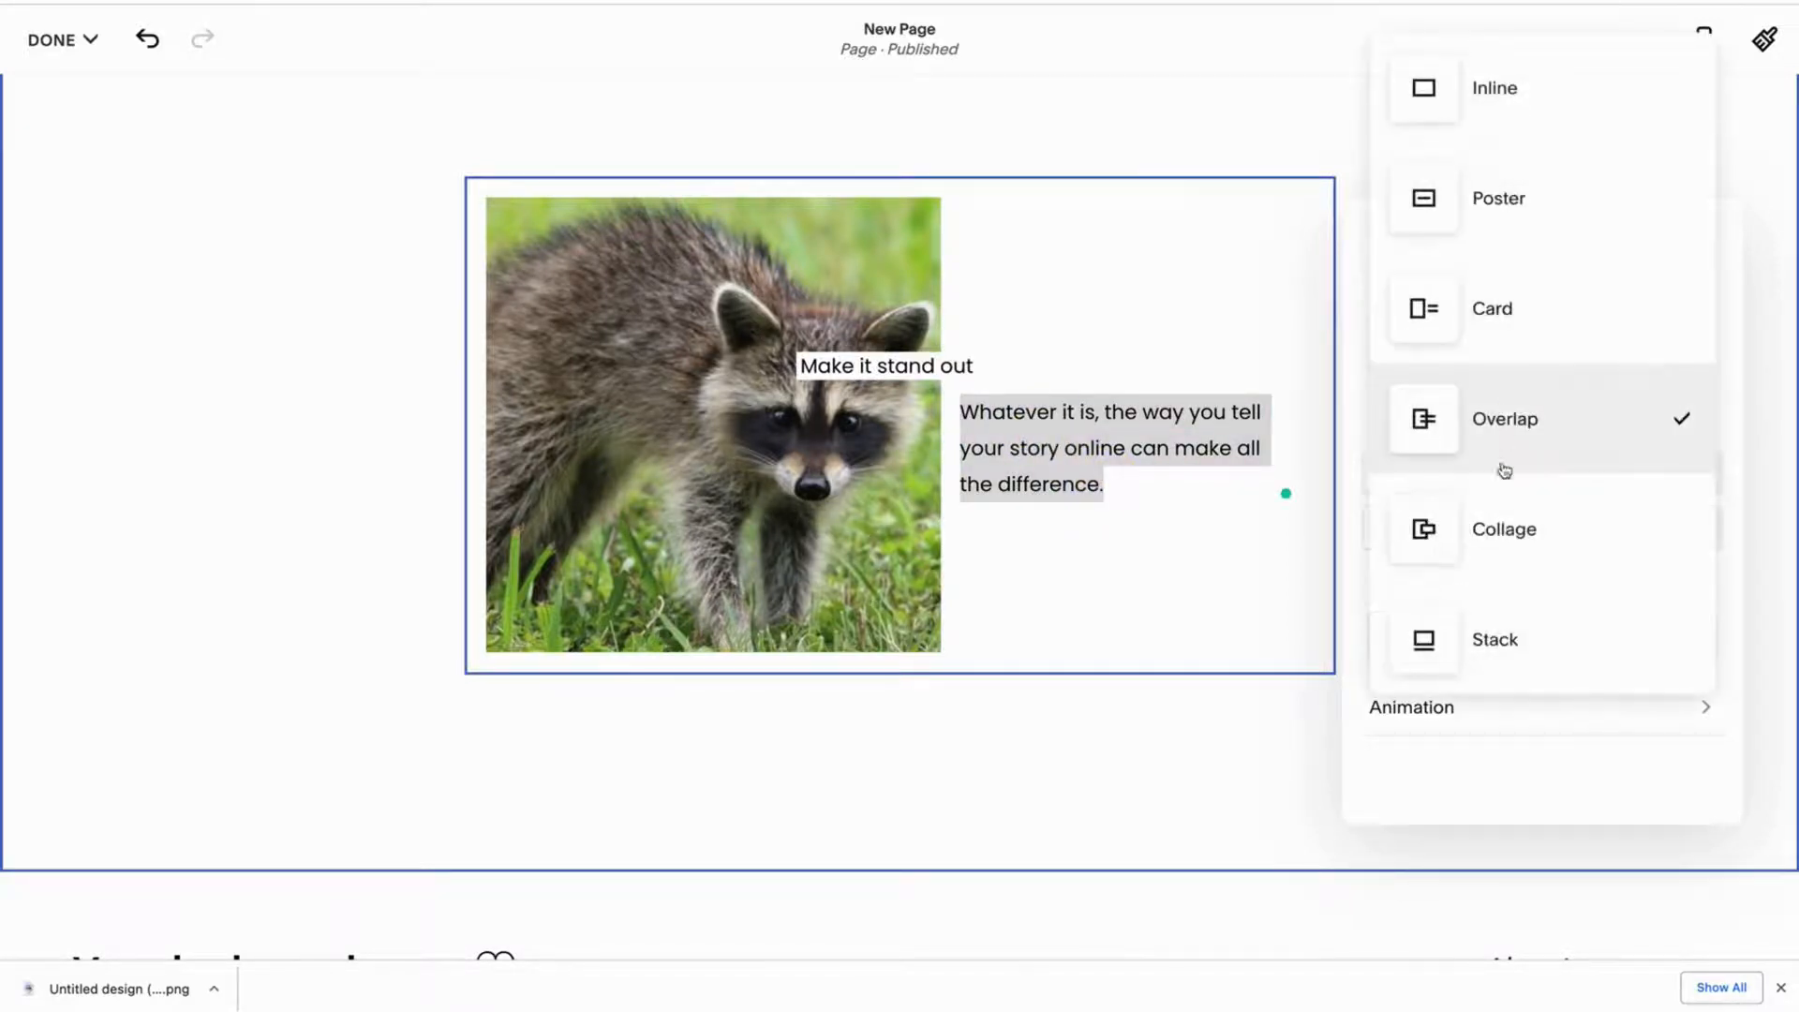
pyautogui.click(1500, 514)
pyautogui.click(1056, 539)
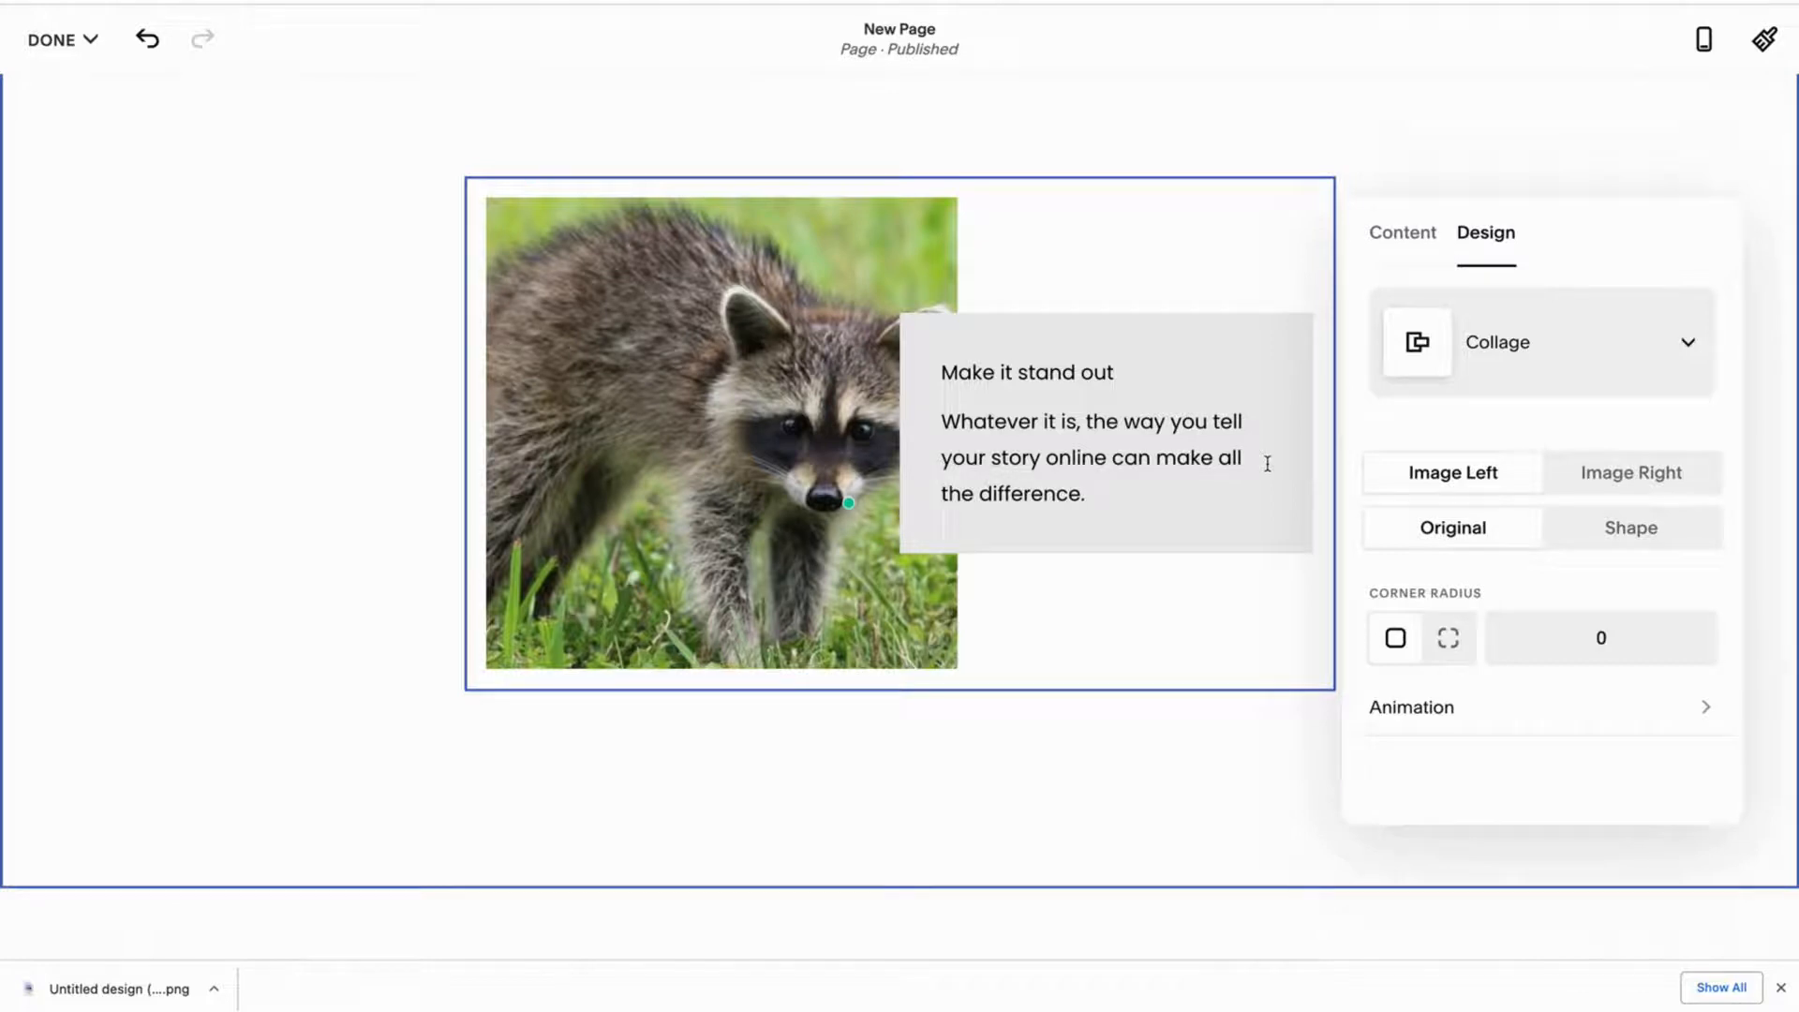
# - Try the Stack layout and view the title and description below the raccoon image
pyautogui.click(1494, 351)
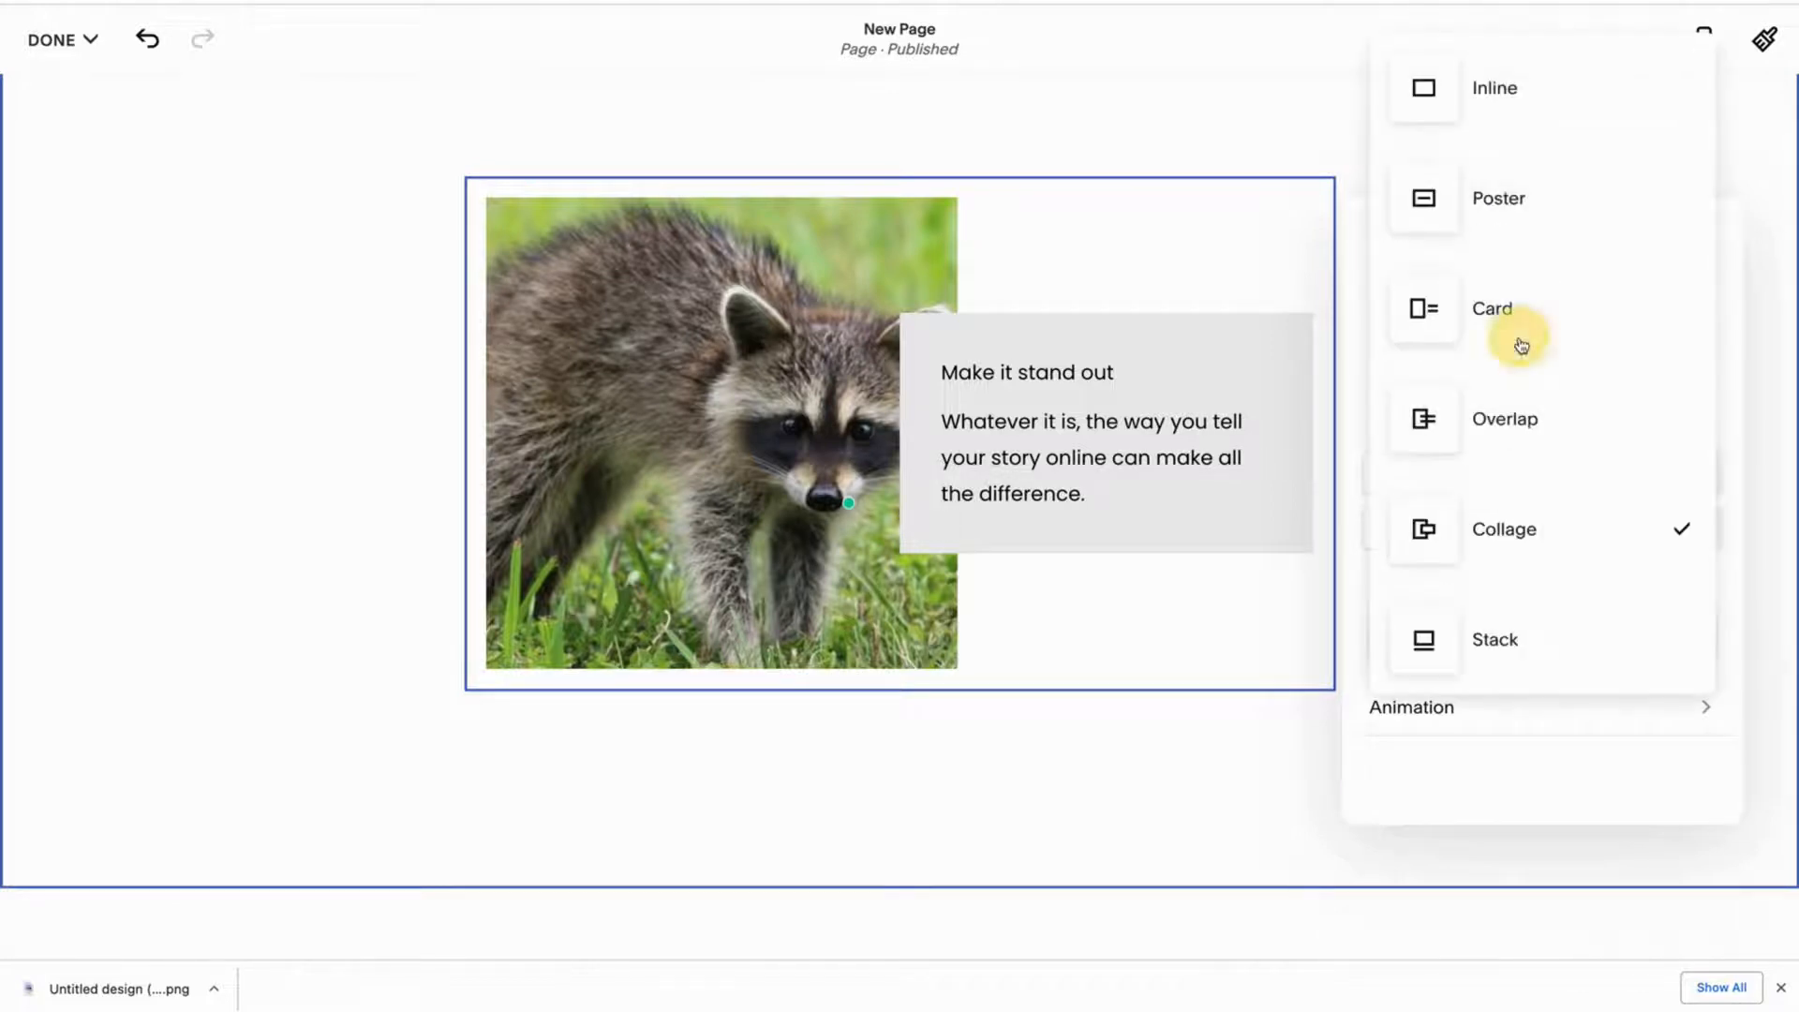
pyautogui.click(1509, 626)
pyautogui.scroll(-3, 1101, 623)
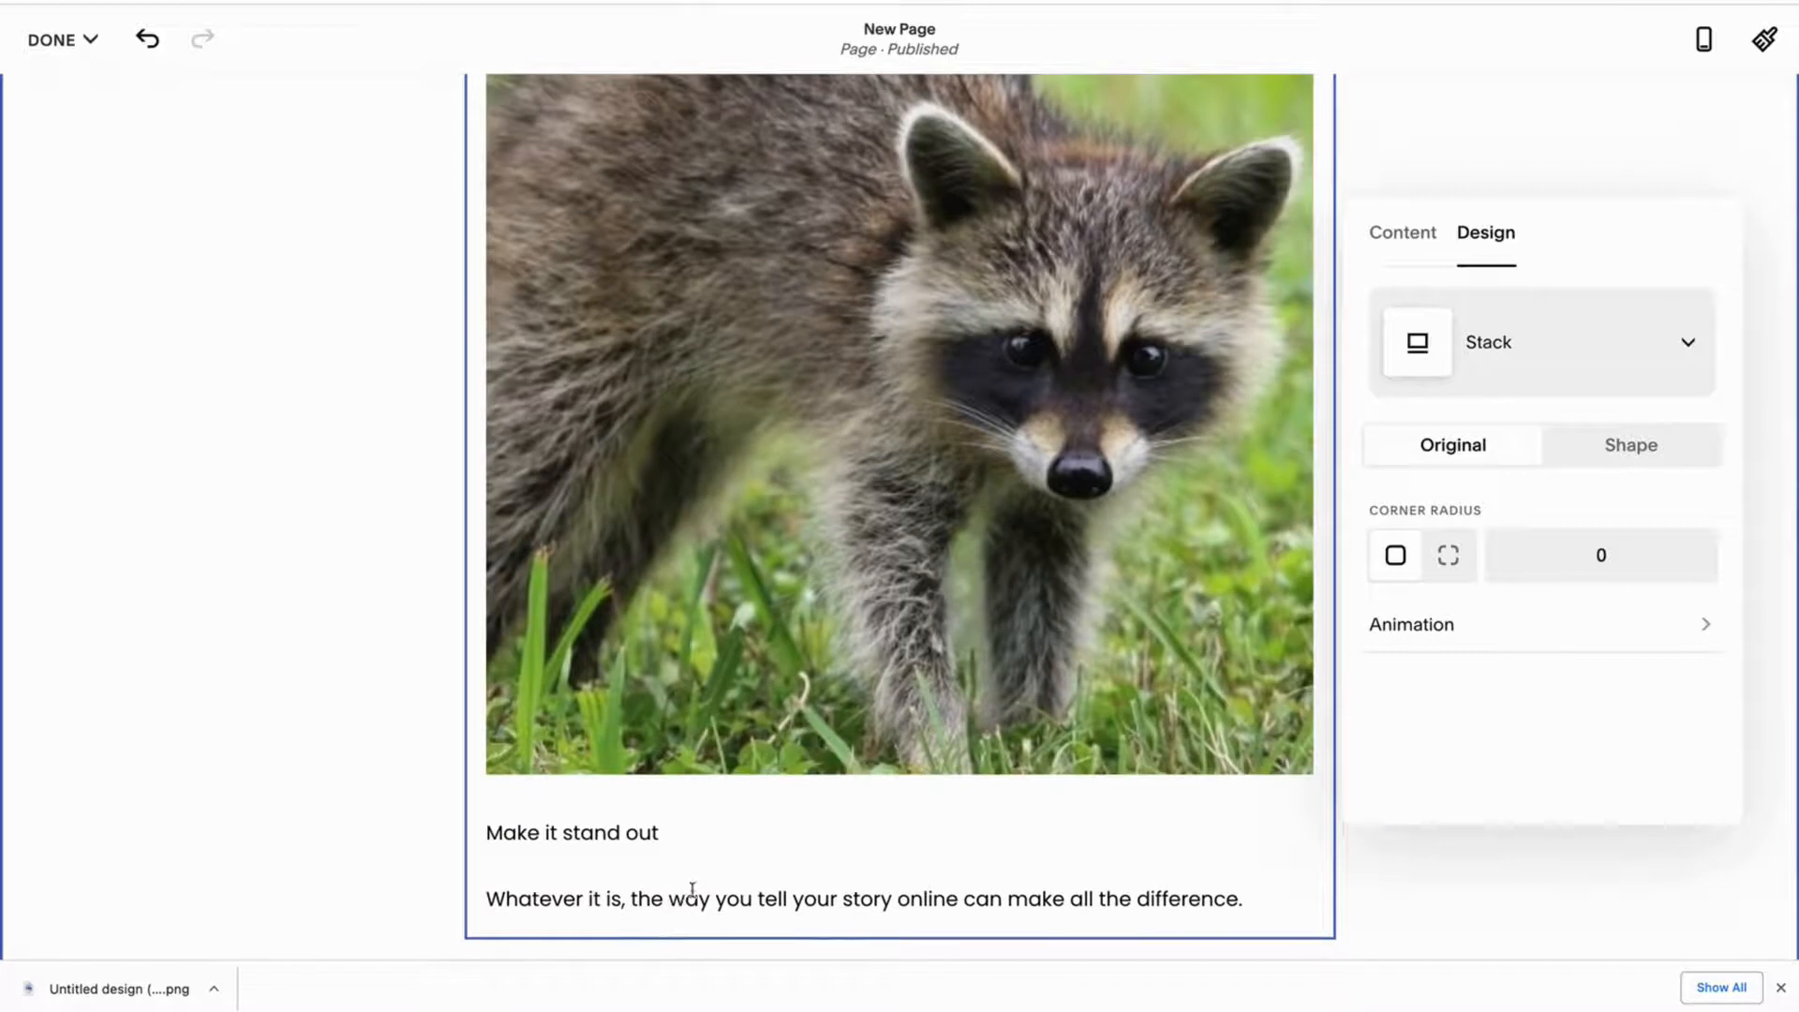
pyautogui.scroll(2, 693, 890)
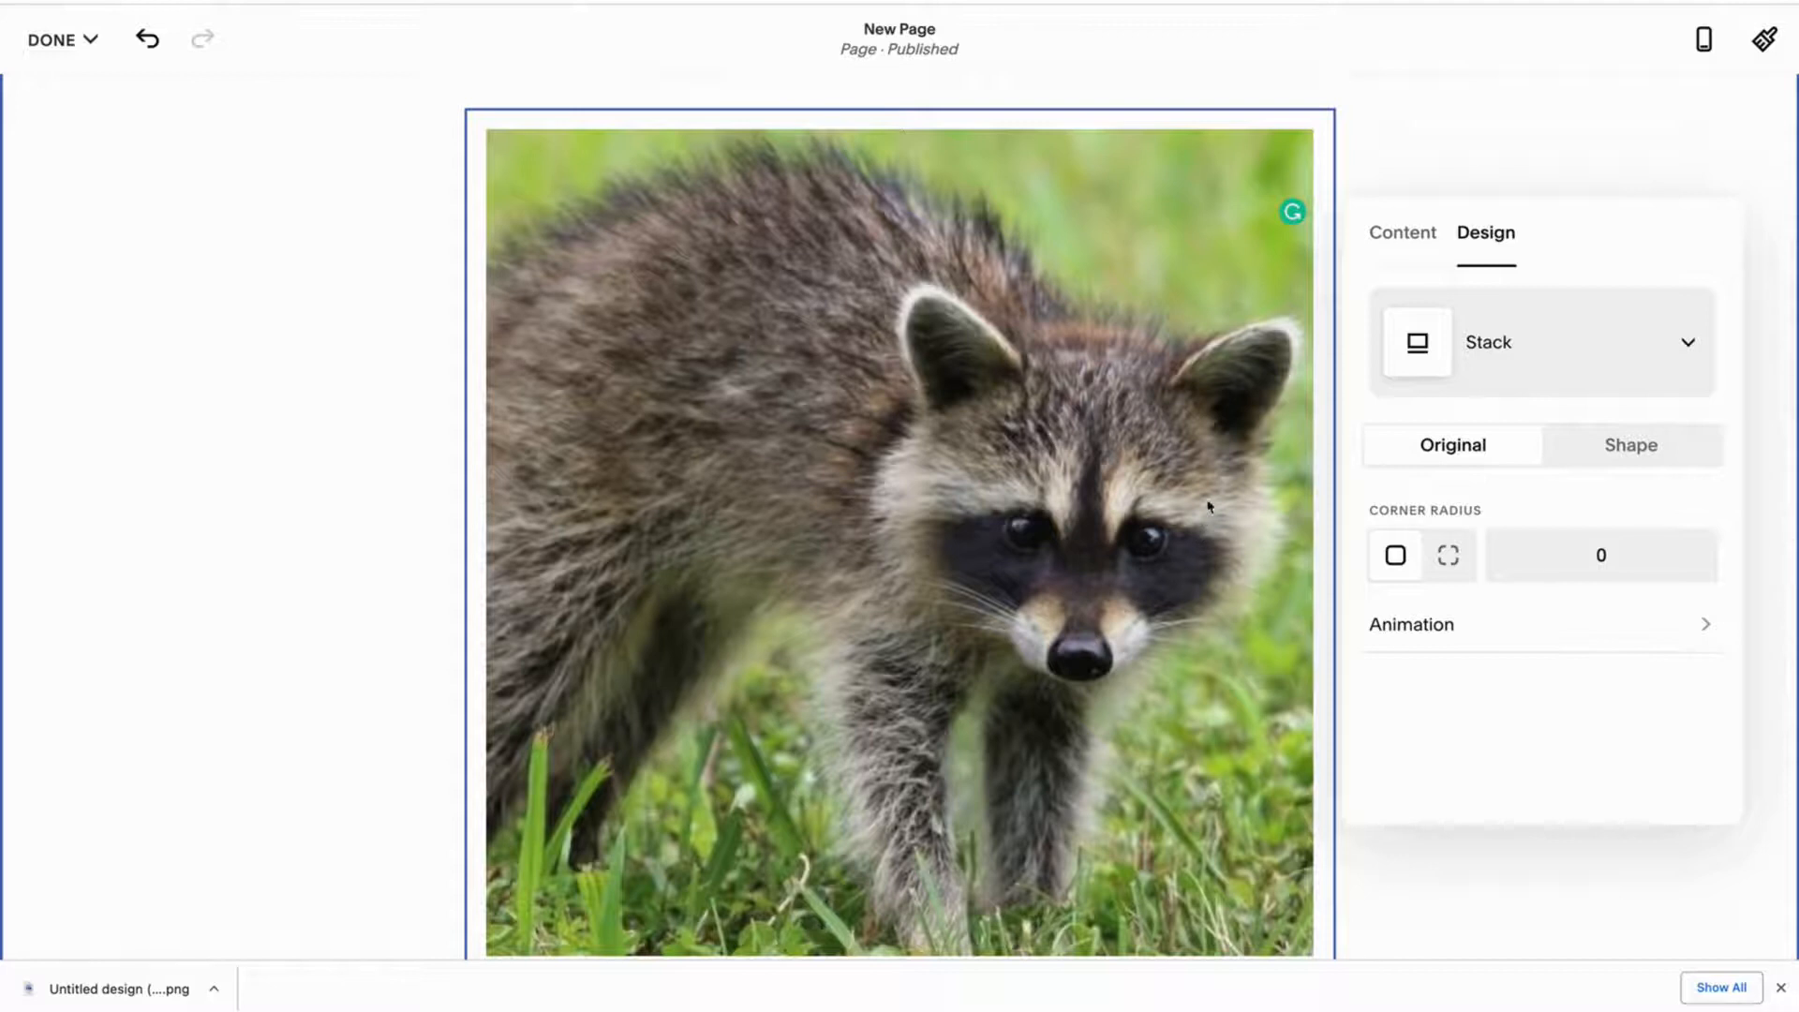
# - Return the raccoon block's layout to Collage and close its settings
pyautogui.click(1478, 238)
pyautogui.click(1488, 323)
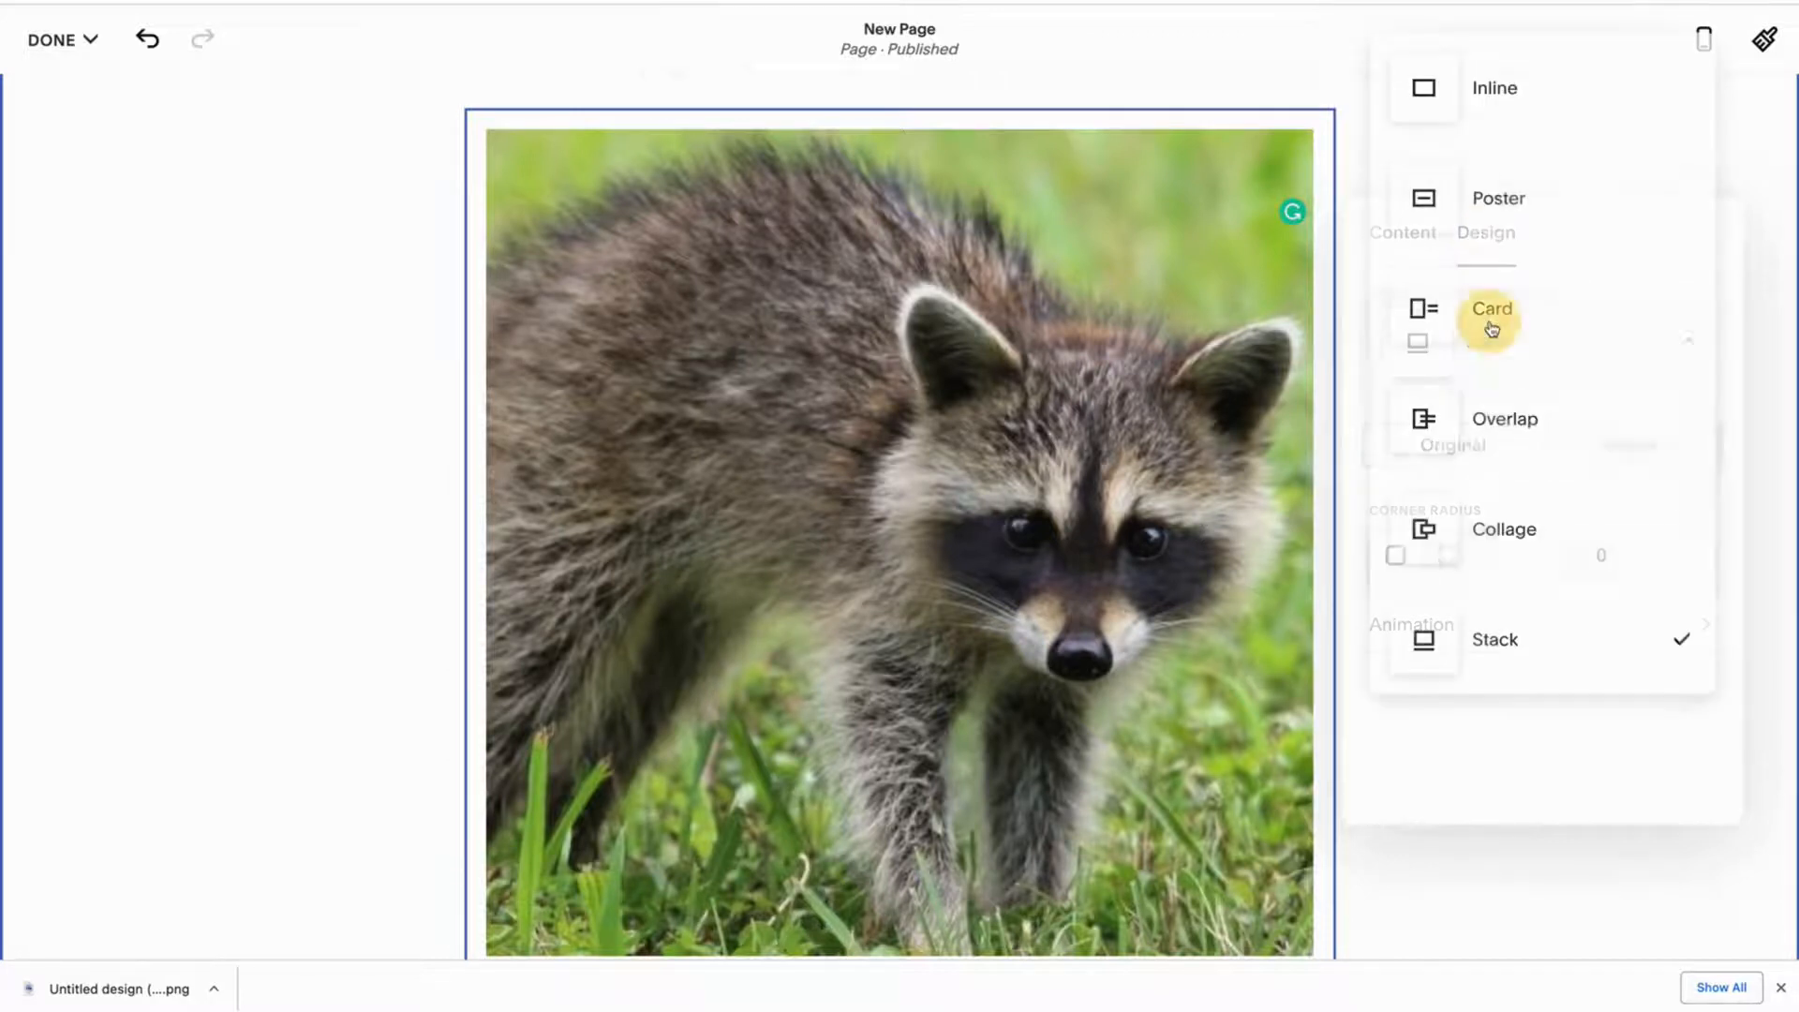
pyautogui.click(1481, 515)
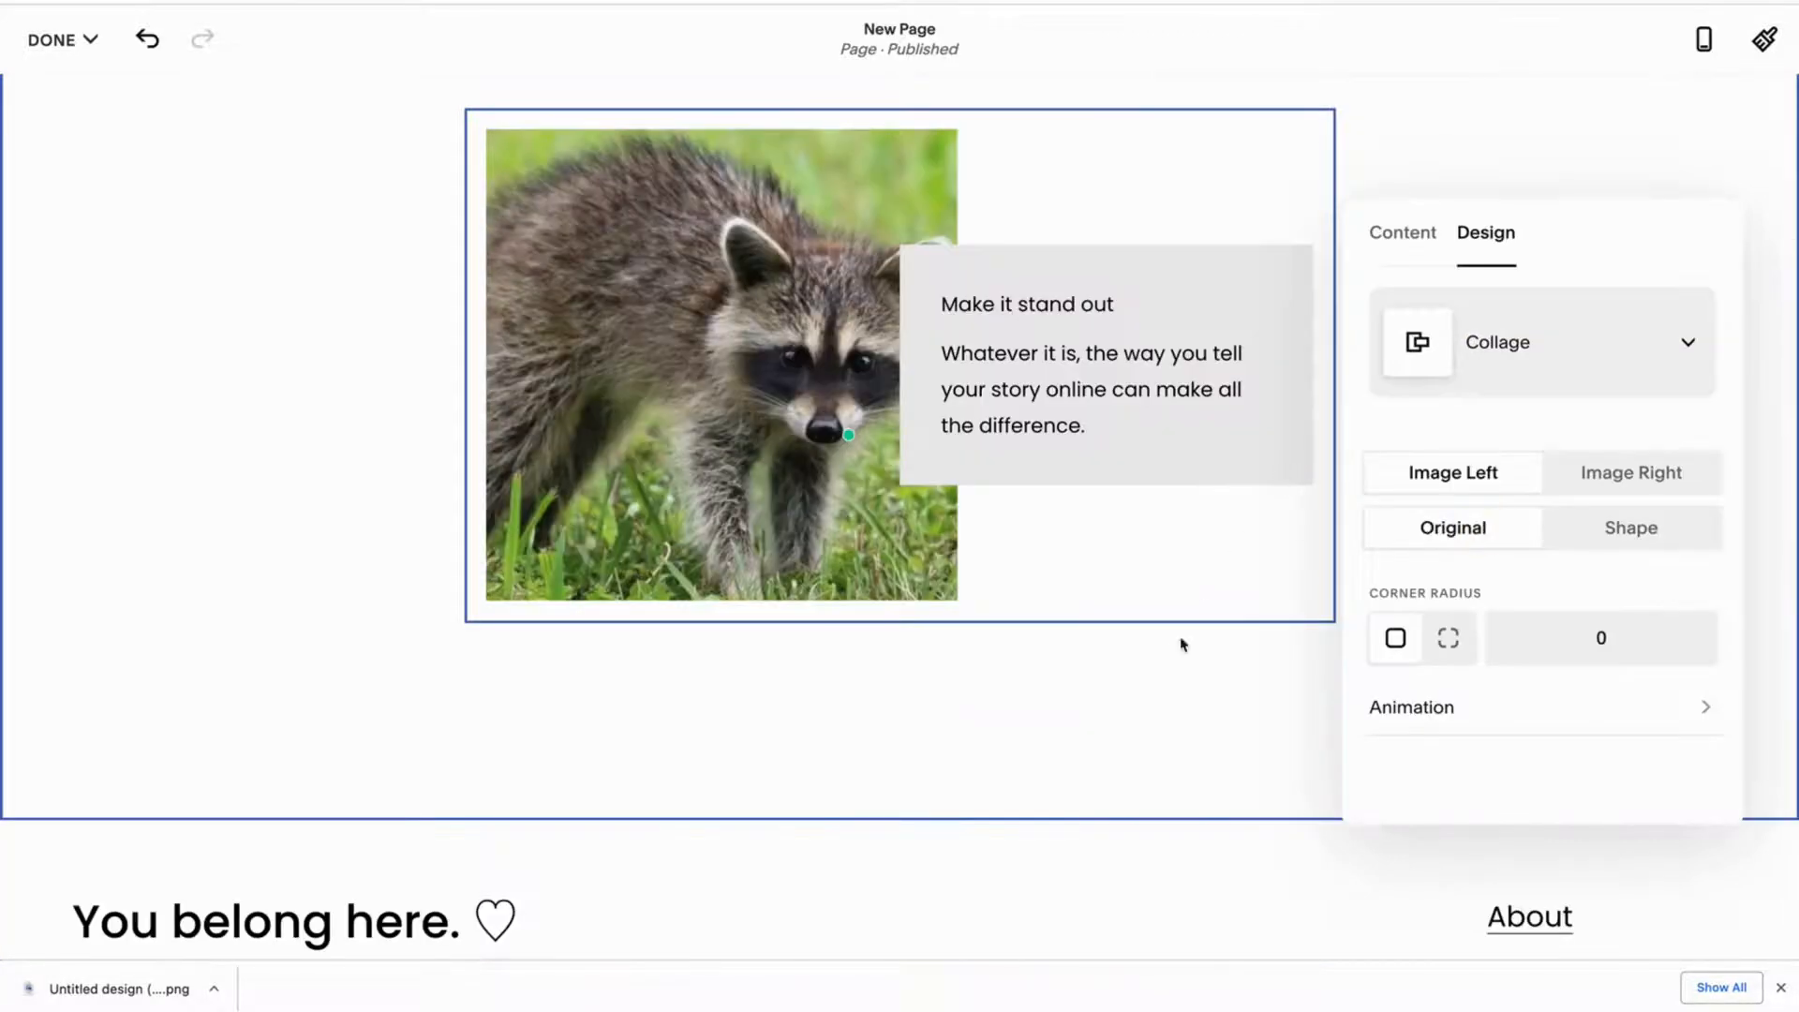
pyautogui.click(1173, 661)
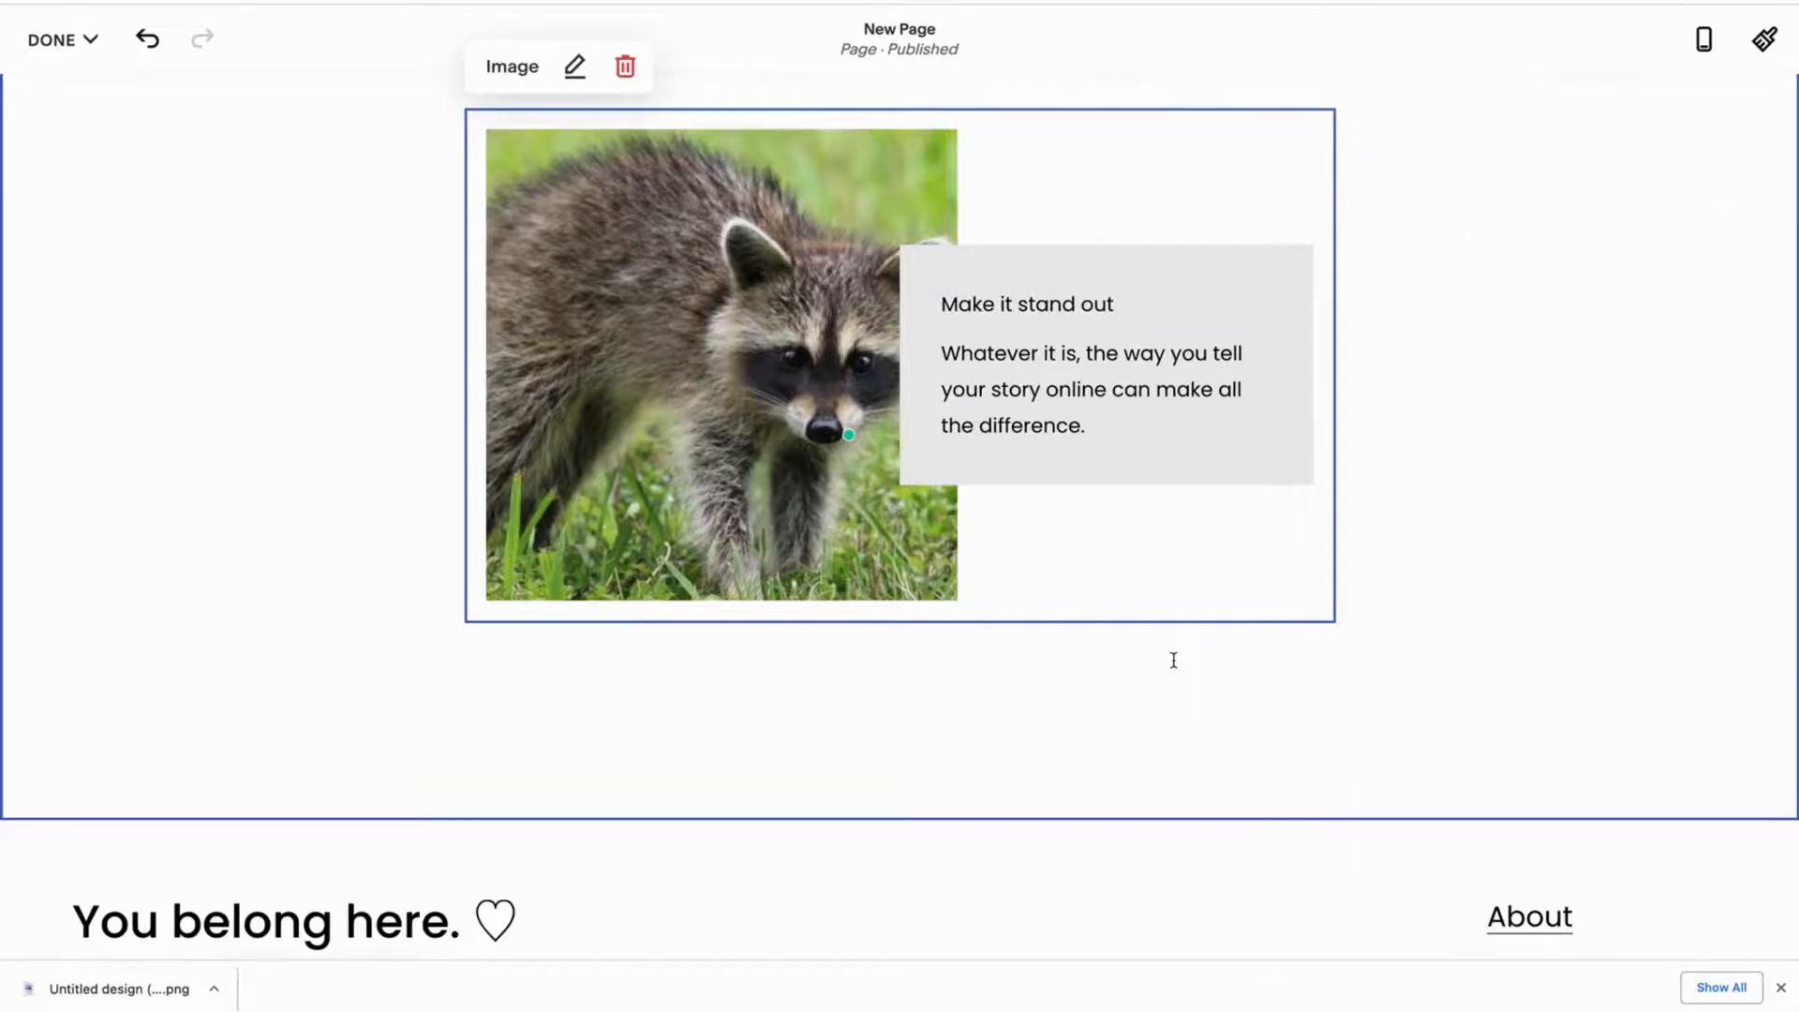
pyautogui.scroll(1, 1173, 660)
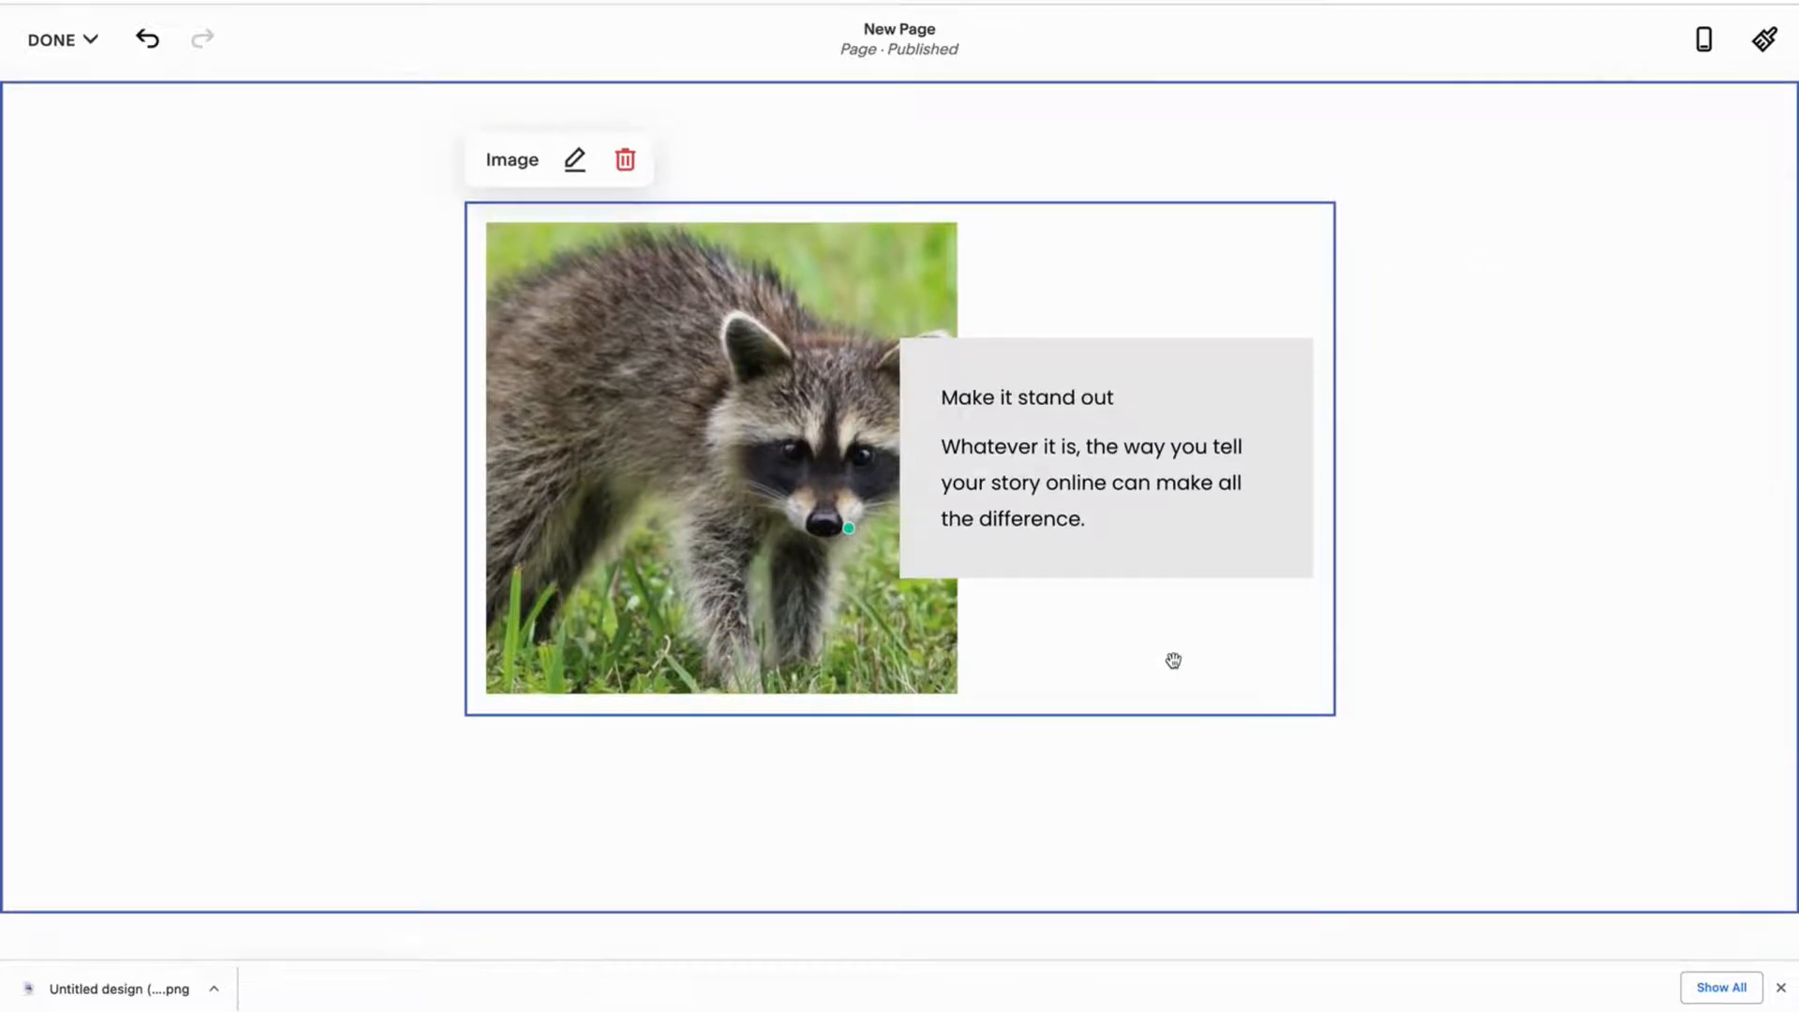
pyautogui.click(1141, 270)
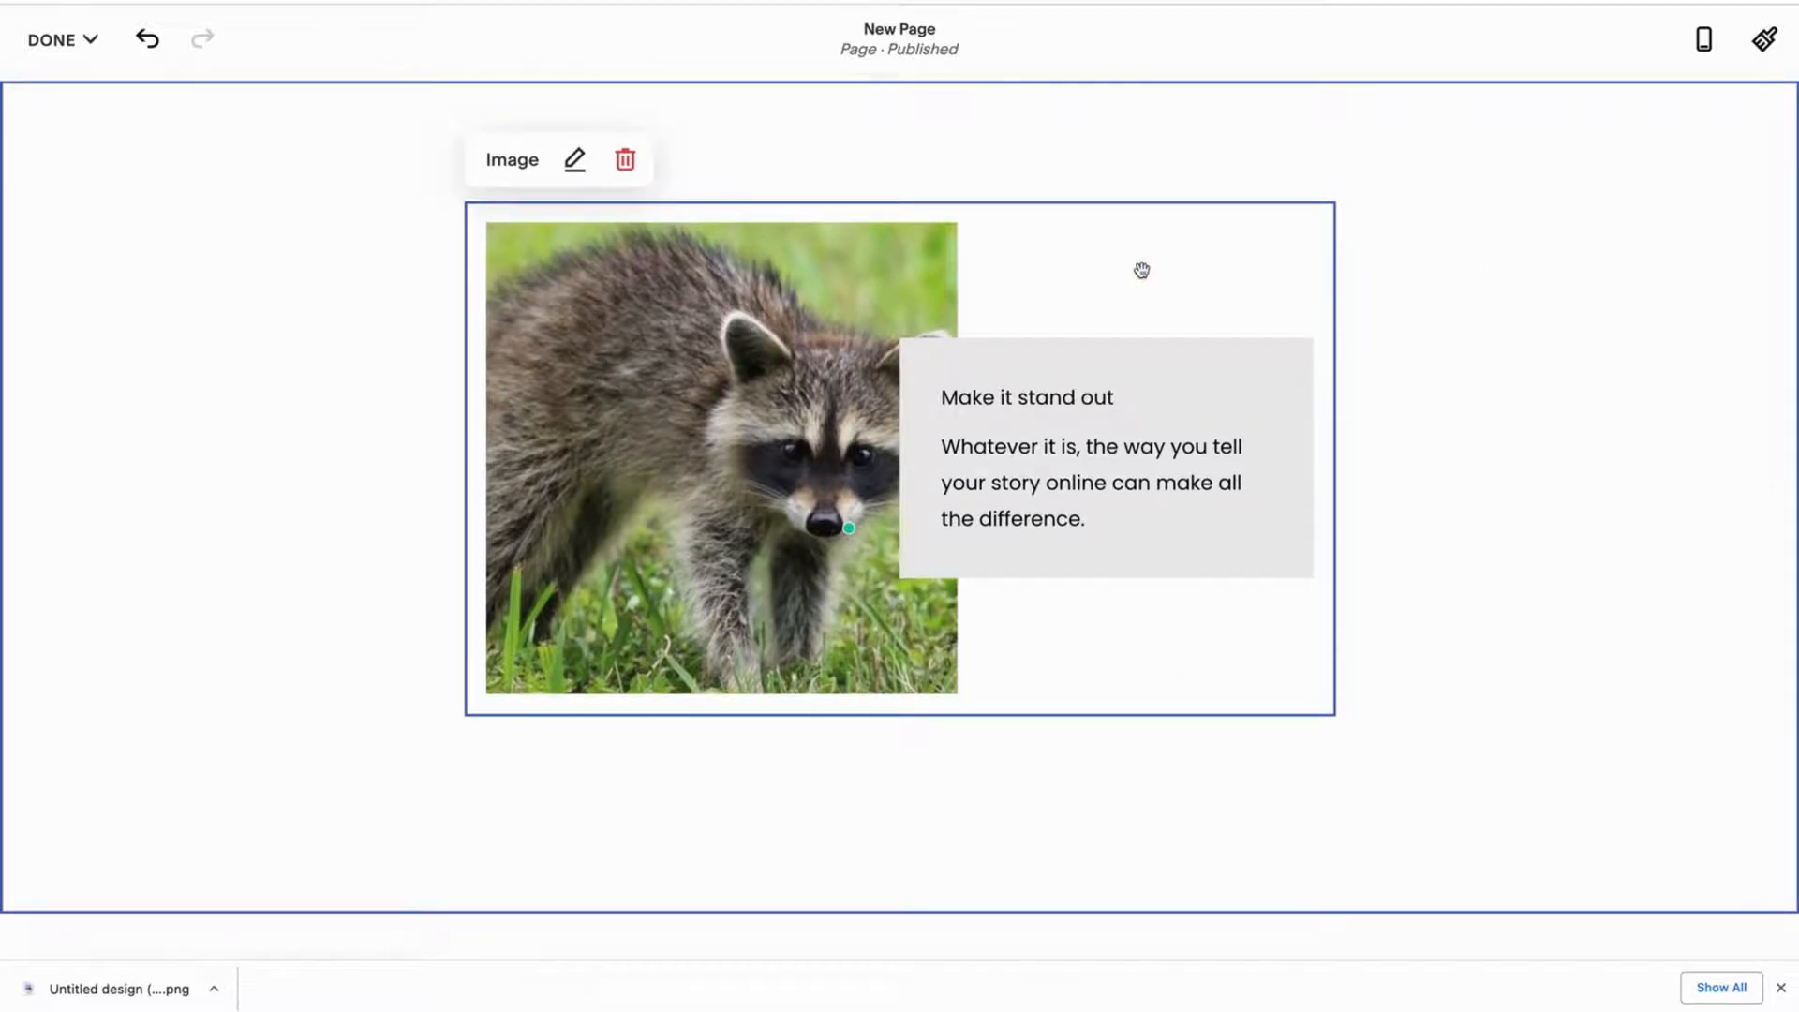
# - Reopen the raccoon block's settings and set its link to On Button
pyautogui.click(576, 161)
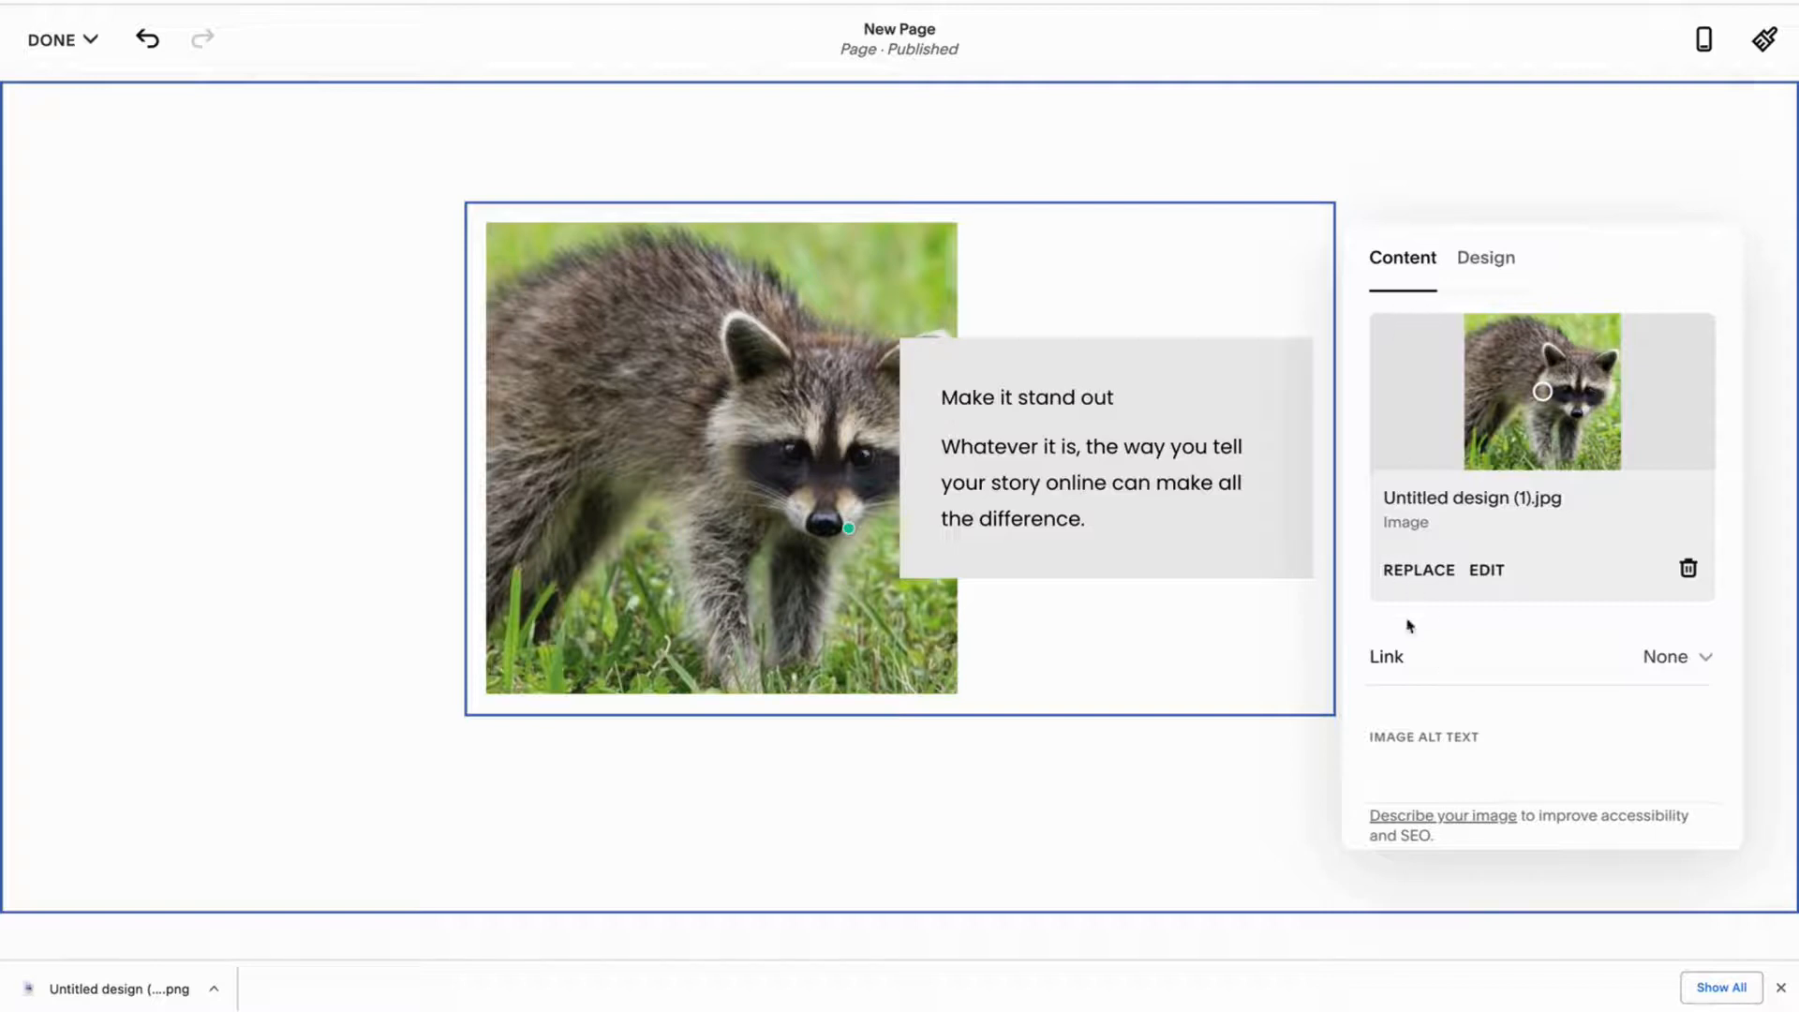
pyautogui.click(1459, 669)
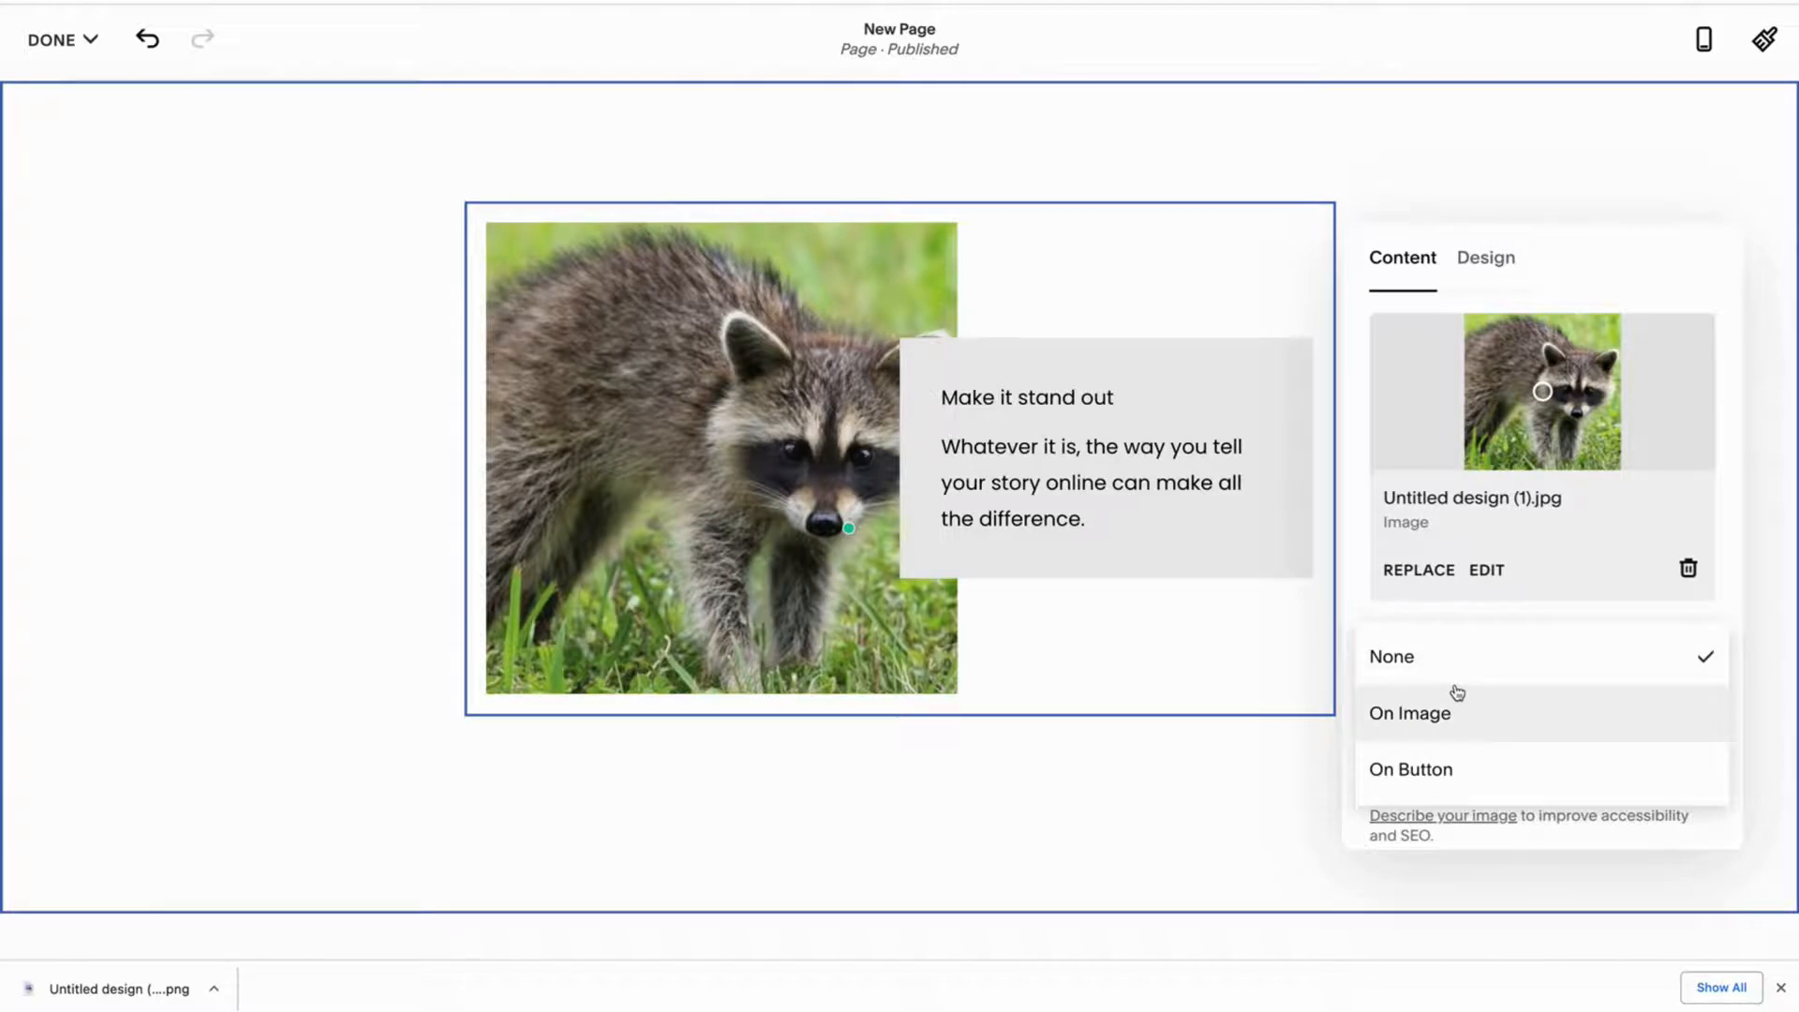
pyautogui.click(1446, 769)
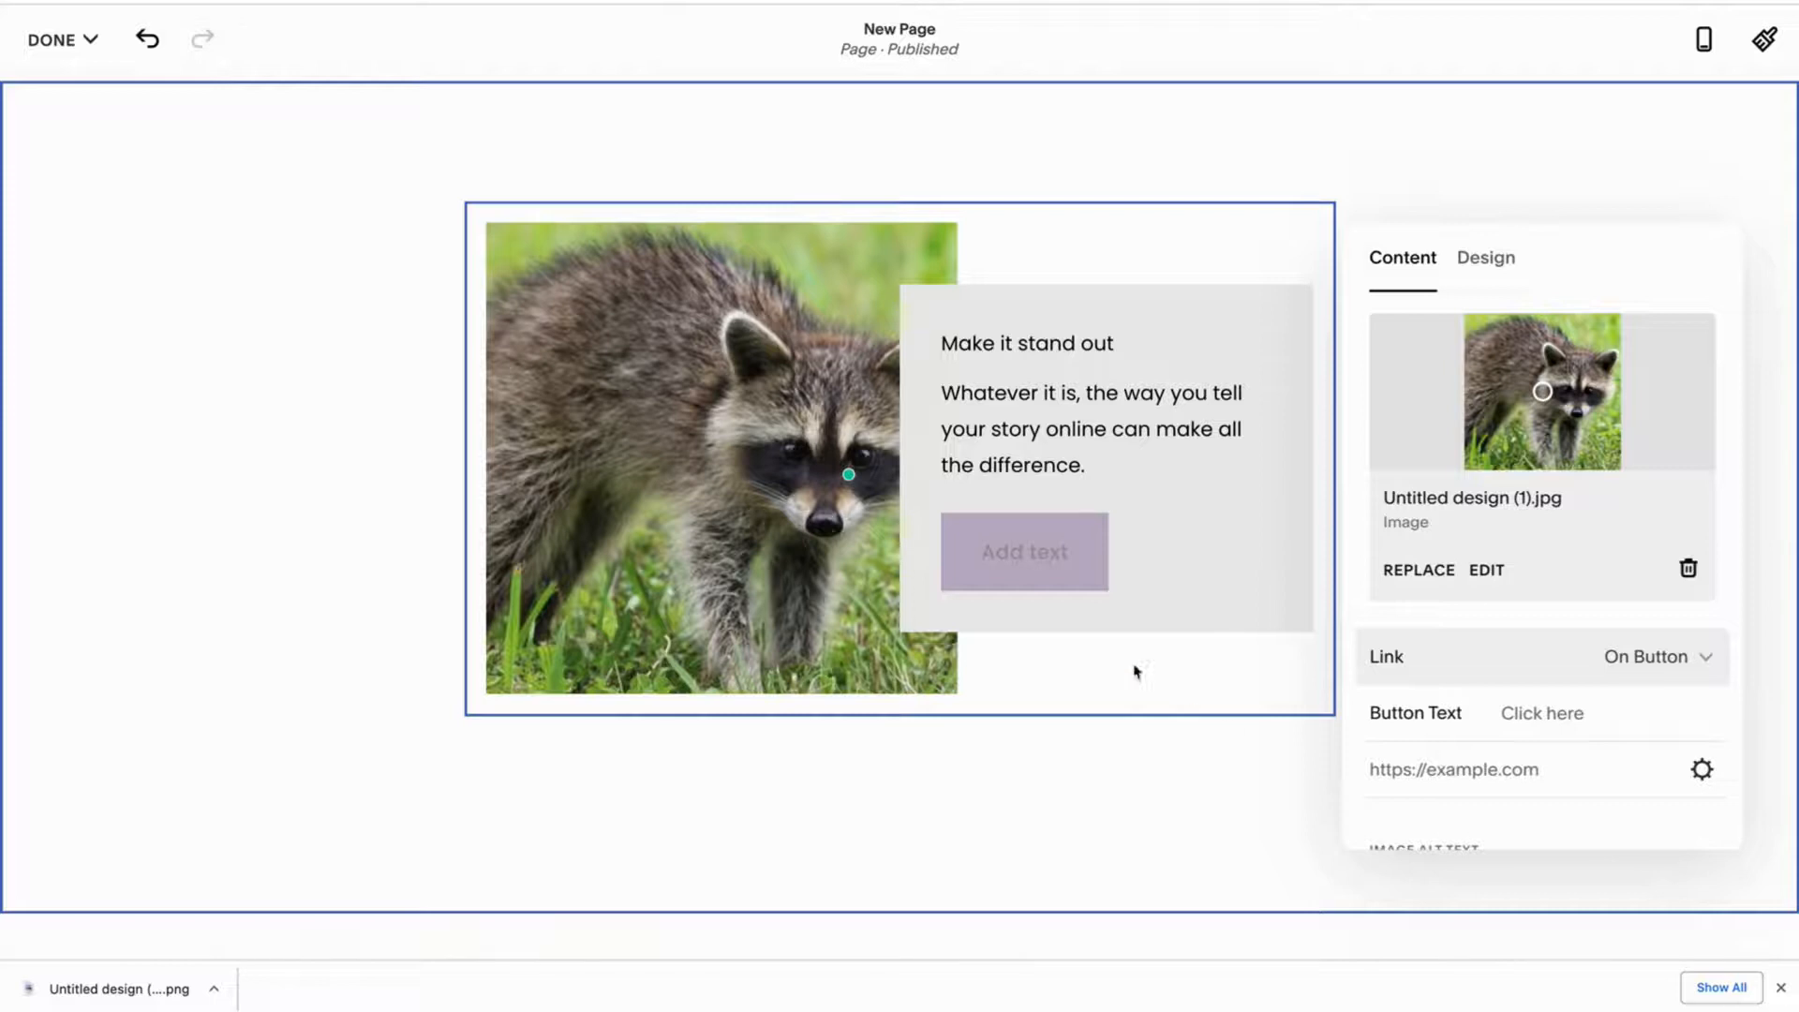
# - Set the button text to "Ths is a Raccoon" and close the image block's settings
pyautogui.scroll(-1, 1515, 757)
pyautogui.click(1541, 680)
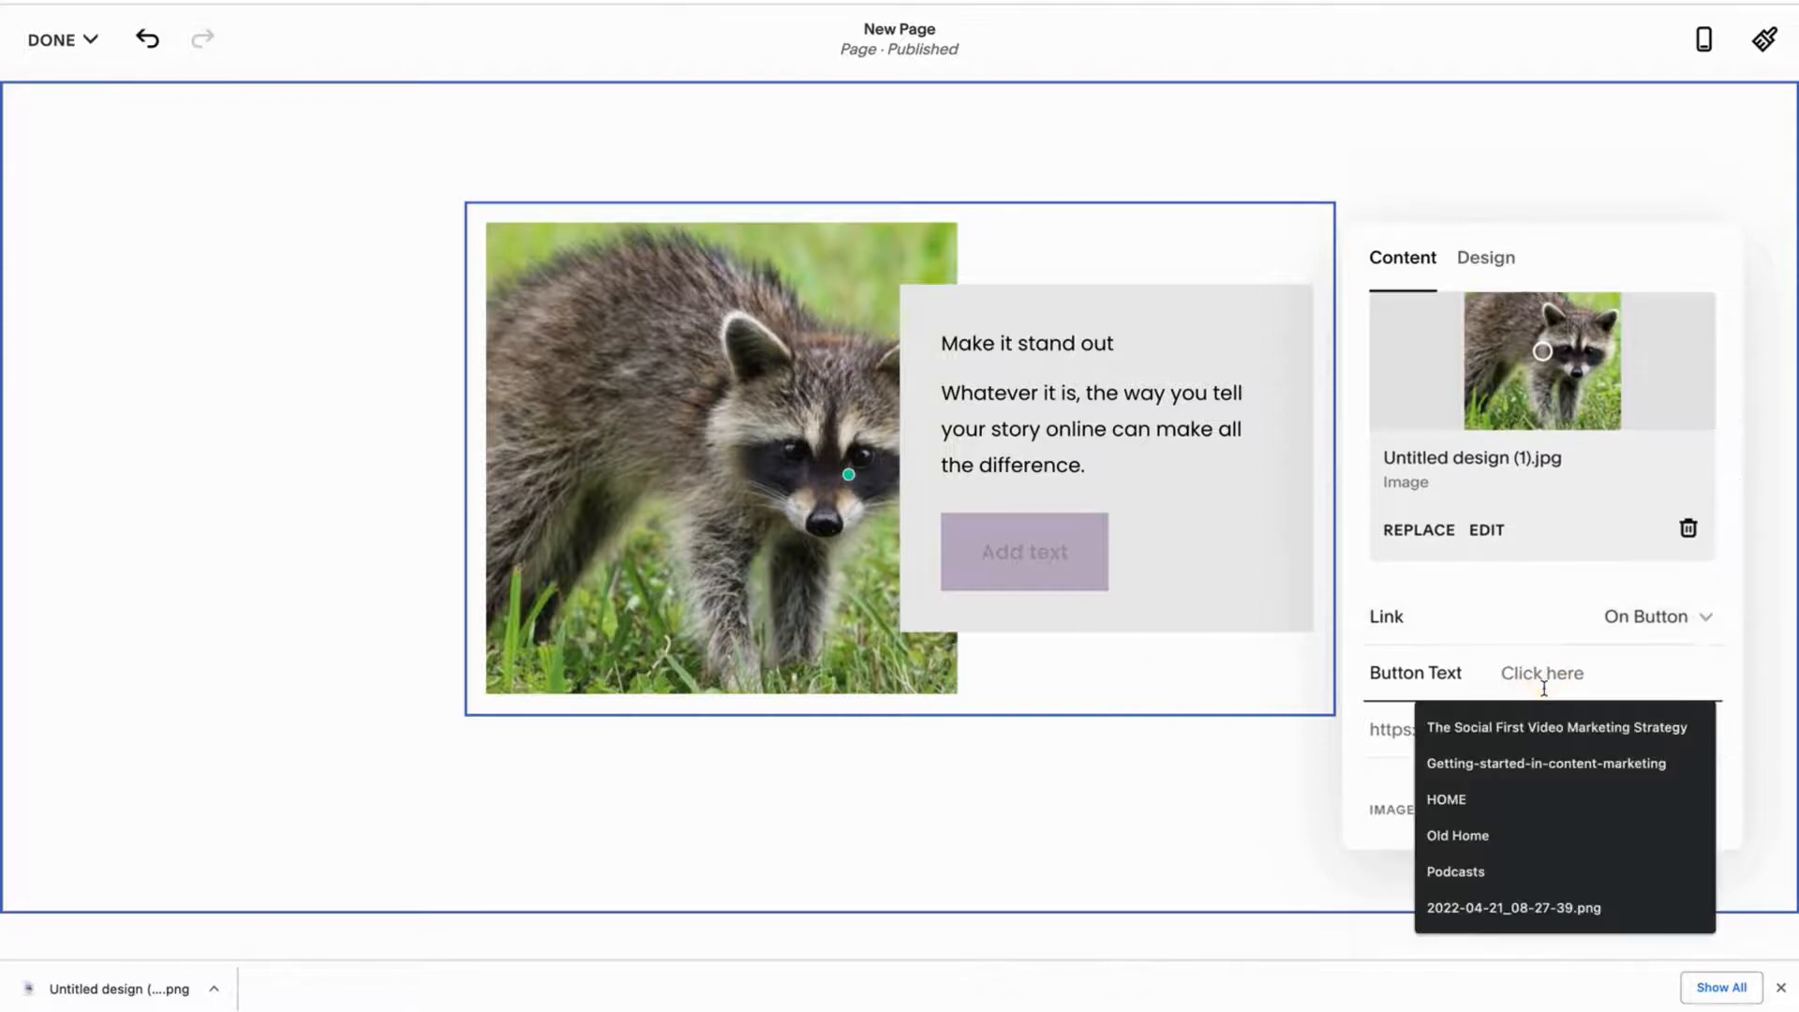
pyautogui.write('Ths is')
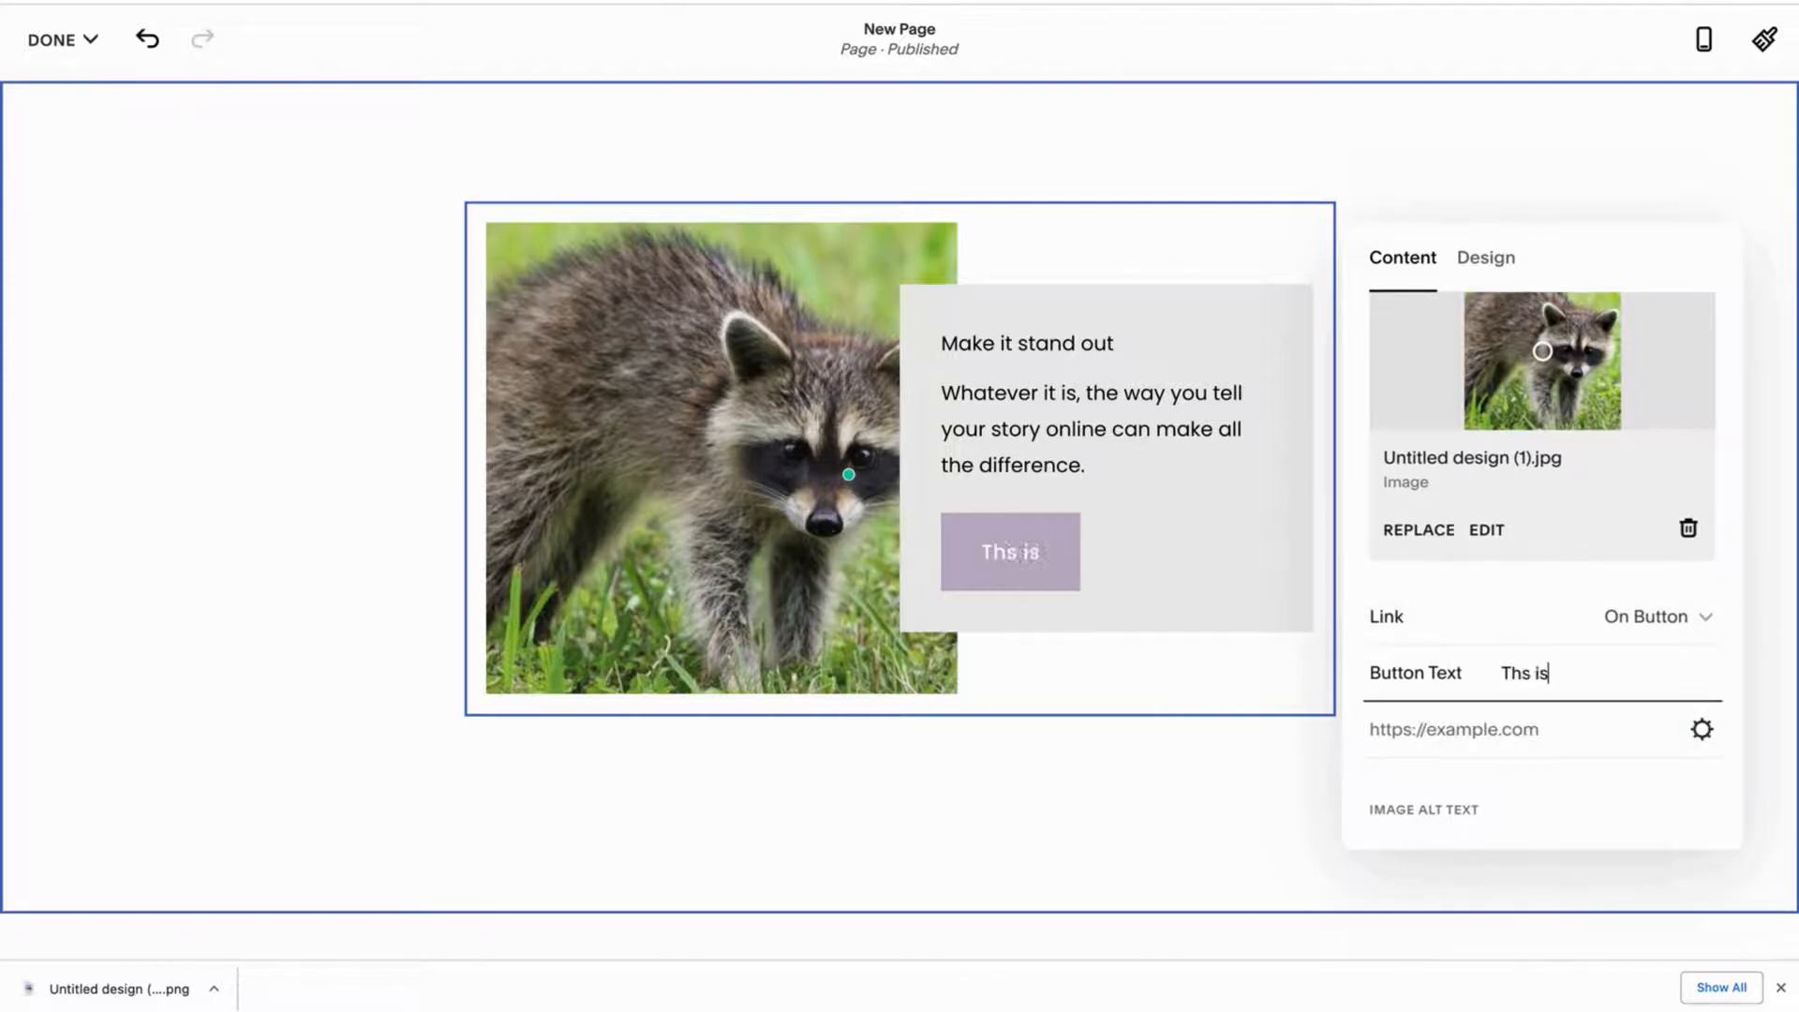
pyautogui.write(' a CR')
pyautogui.press('BackSpace')
pyautogui.press('BackSpace')
pyautogui.write('c')
pyautogui.press('BackSpace')
pyautogui.write('Racc')
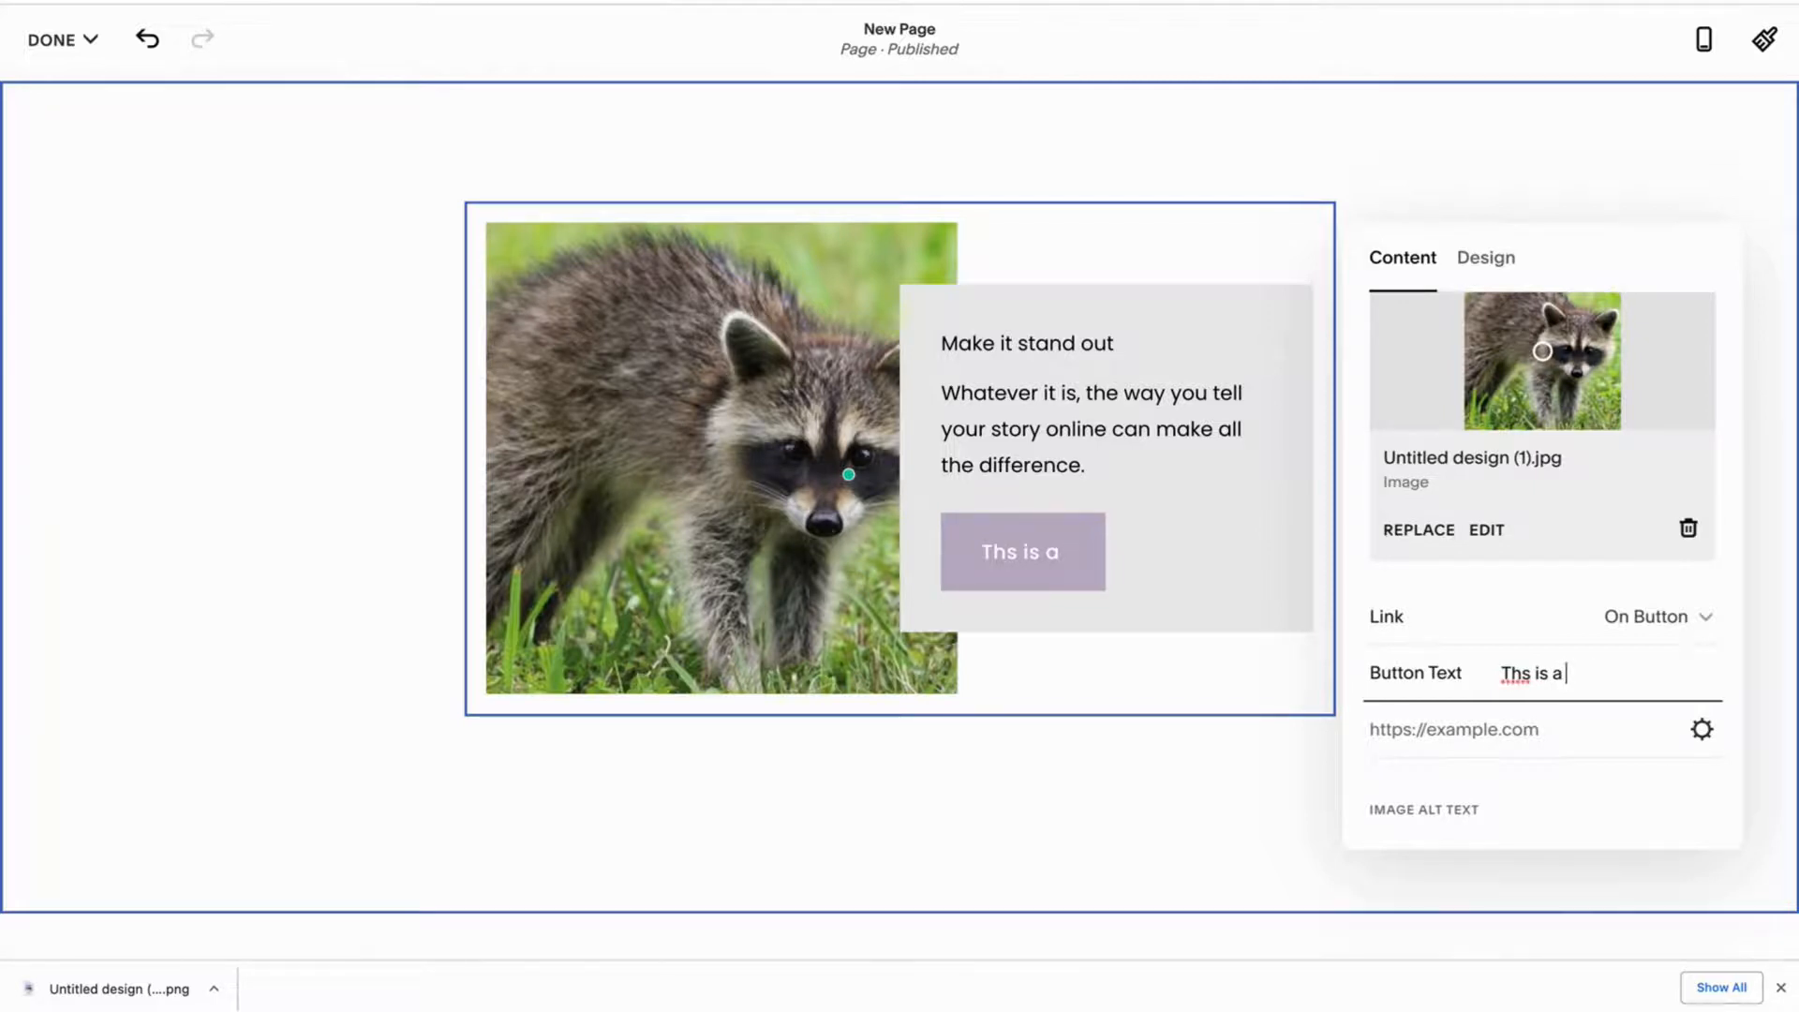
pyautogui.write('oon')
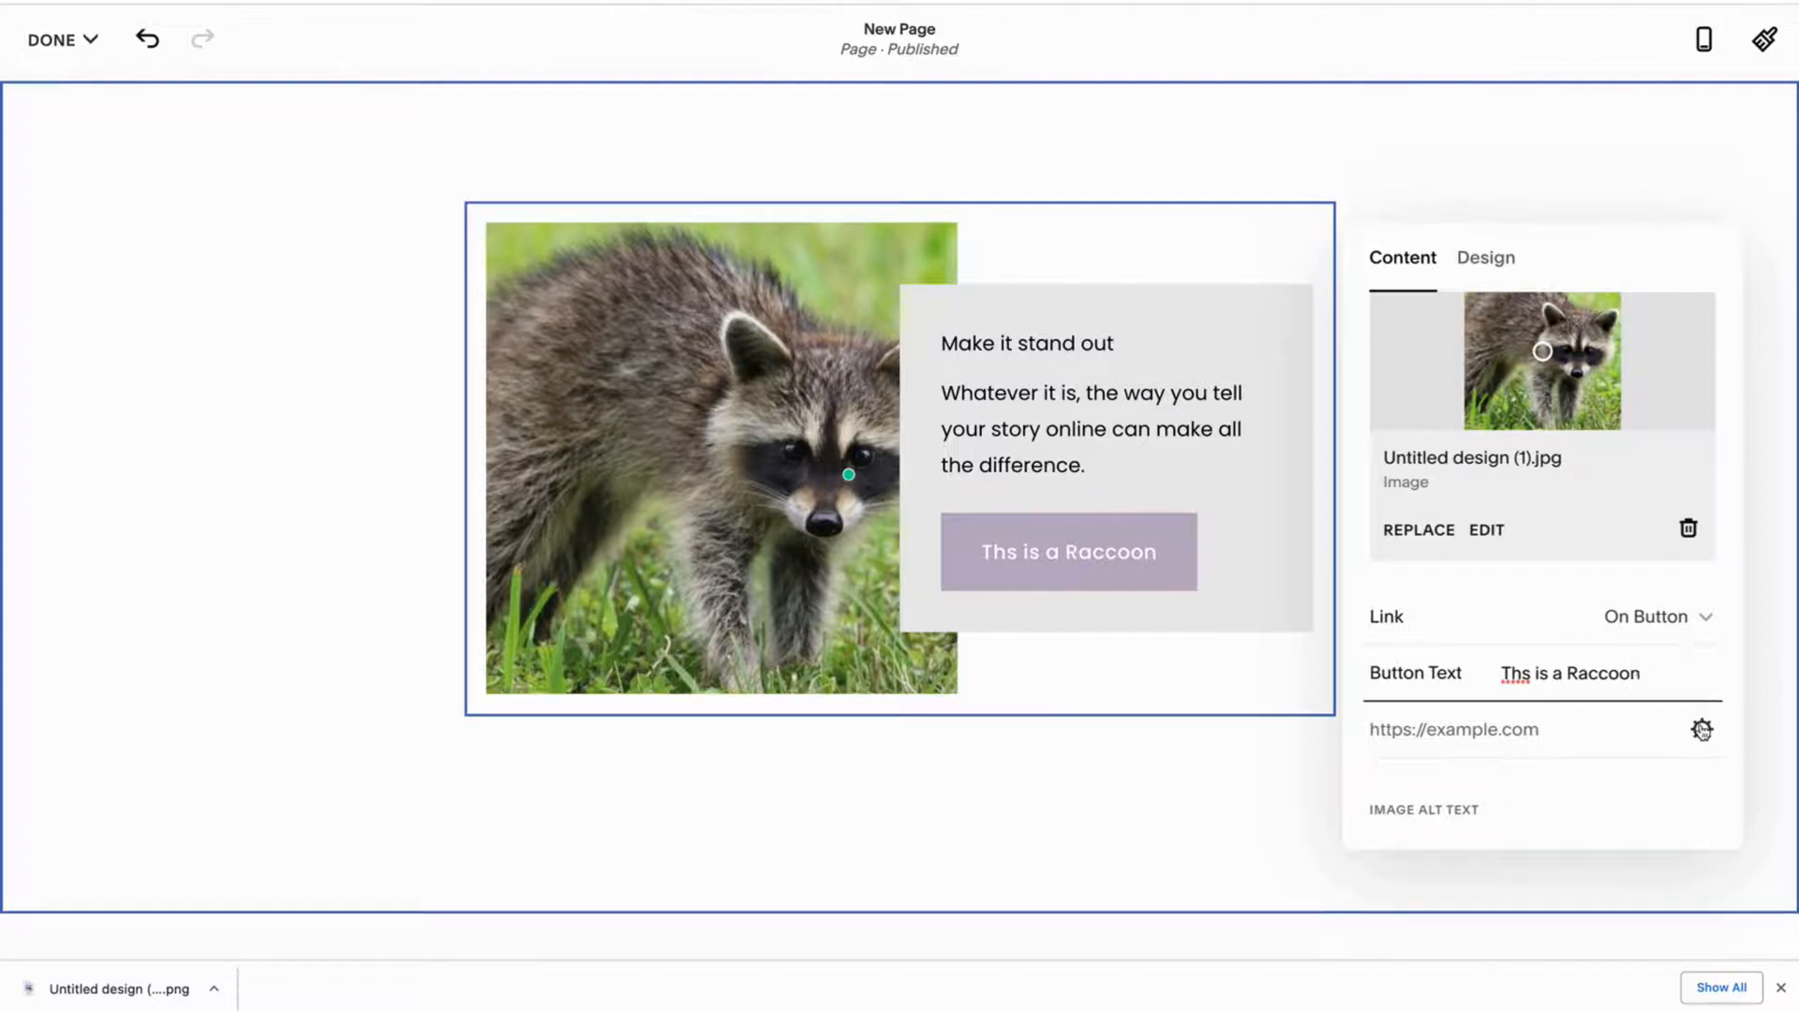
pyautogui.click(1223, 491)
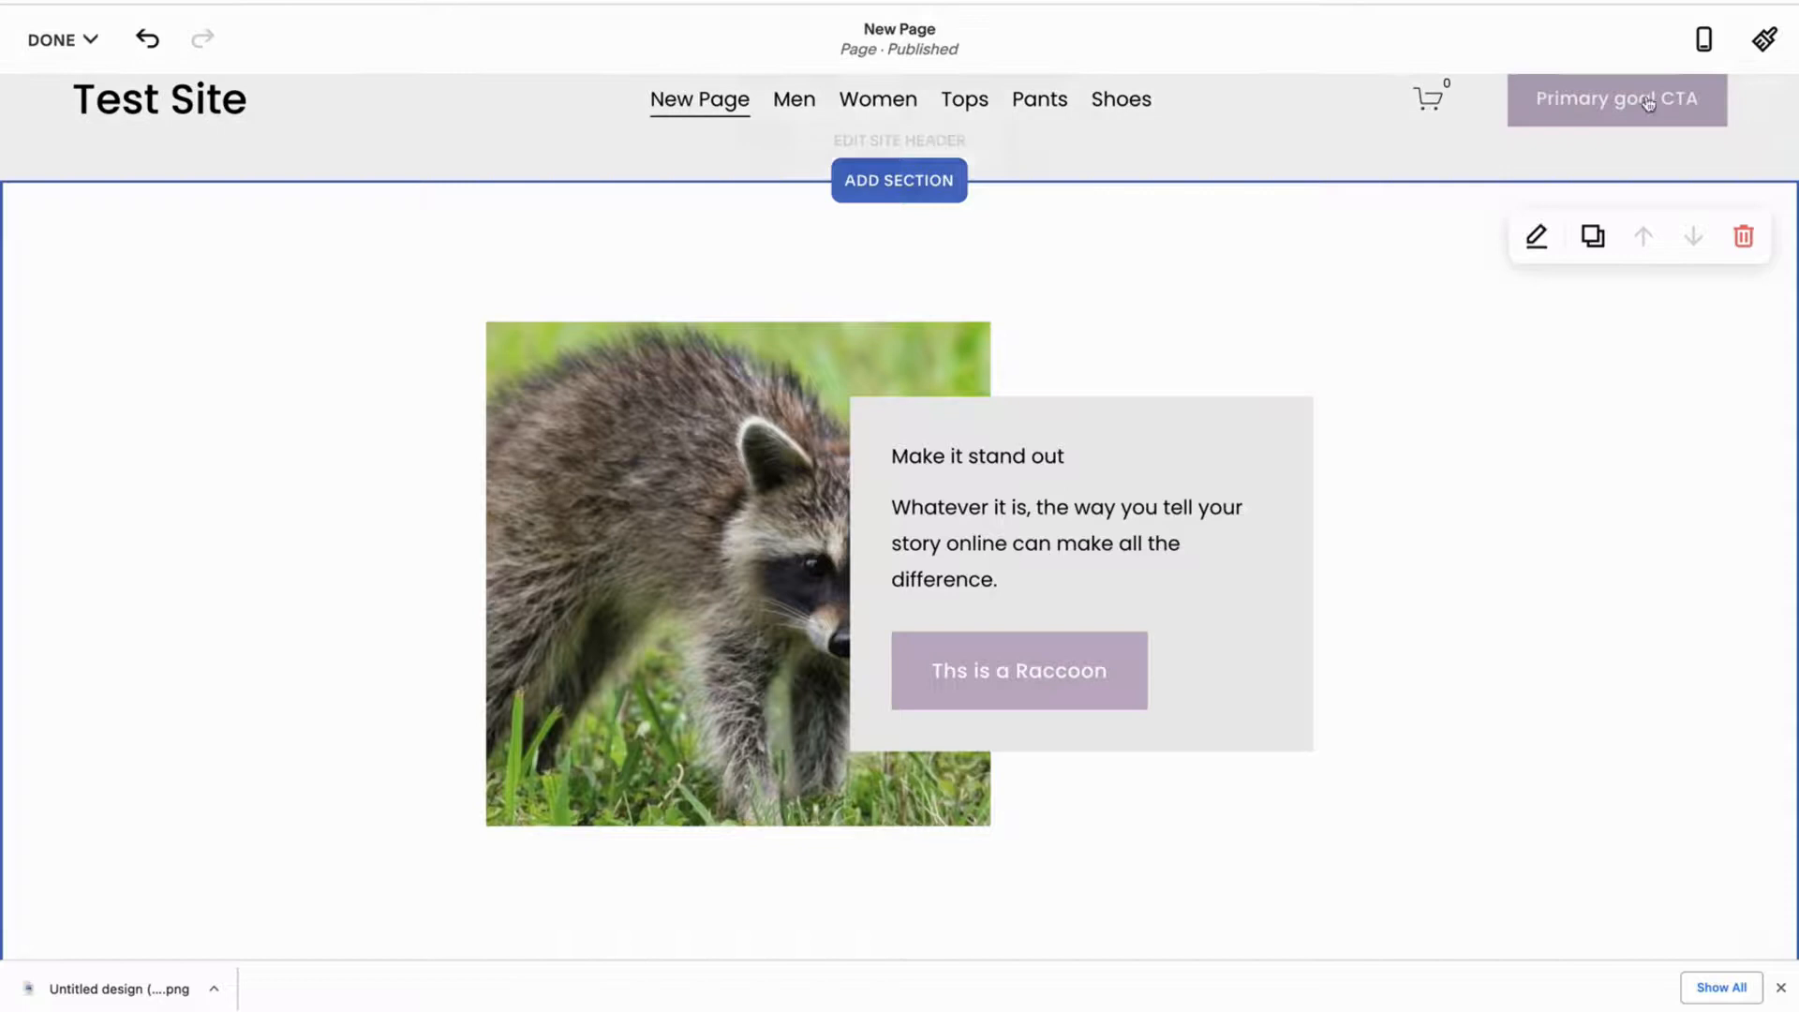
# - In the site-wide Image Blocks styles, set Image Width to 60%, Content Width to 50% and Content Offset to 7%
pyautogui.click(1764, 42)
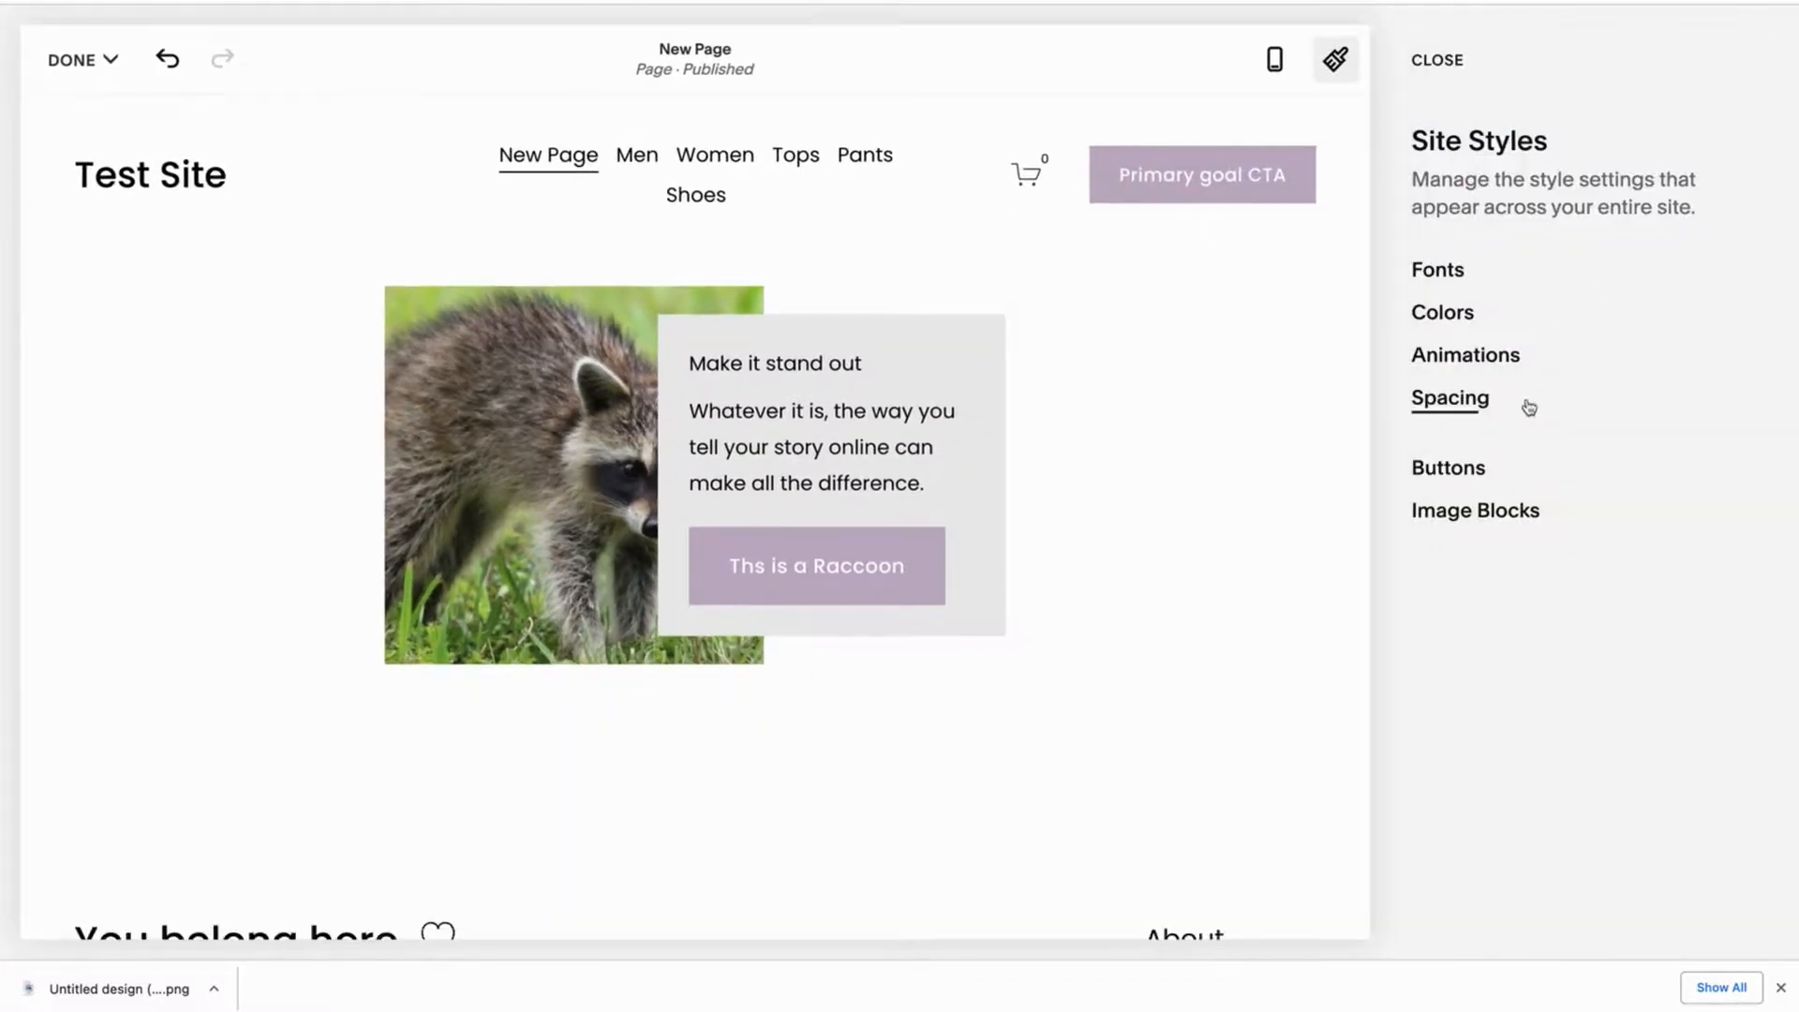
pyautogui.click(1486, 510)
pyautogui.moveTo(1656, 407)
pyautogui.mouseDown()
pyautogui.moveTo(1612, 409)
pyautogui.moveTo(1650, 408)
pyautogui.mouseUp()
pyautogui.moveTo(1624, 487); pyautogui.dragTo(1585, 487)
pyautogui.moveTo(1522, 566)
pyautogui.mouseDown()
pyautogui.moveTo(1481, 566)
pyautogui.moveTo(1509, 566)
pyautogui.mouseUp()
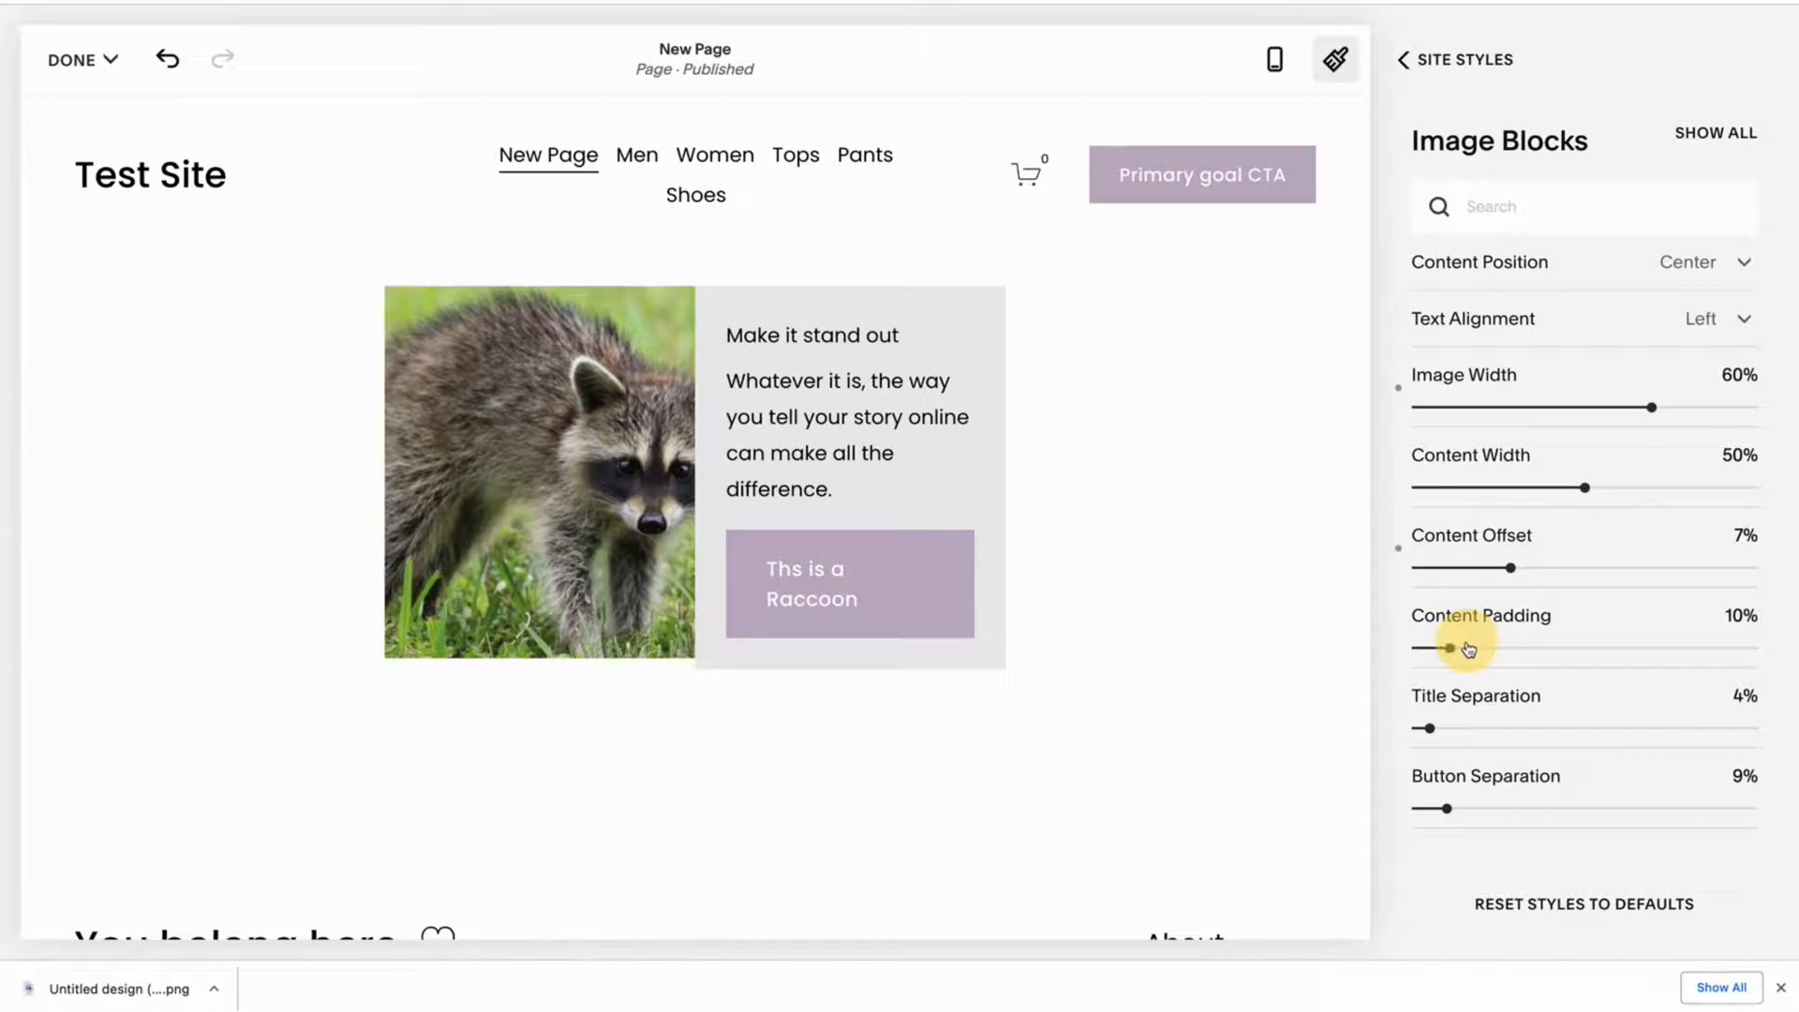
# - Try Center text alignment for the image block content and return it to Left
pyautogui.click(1721, 327)
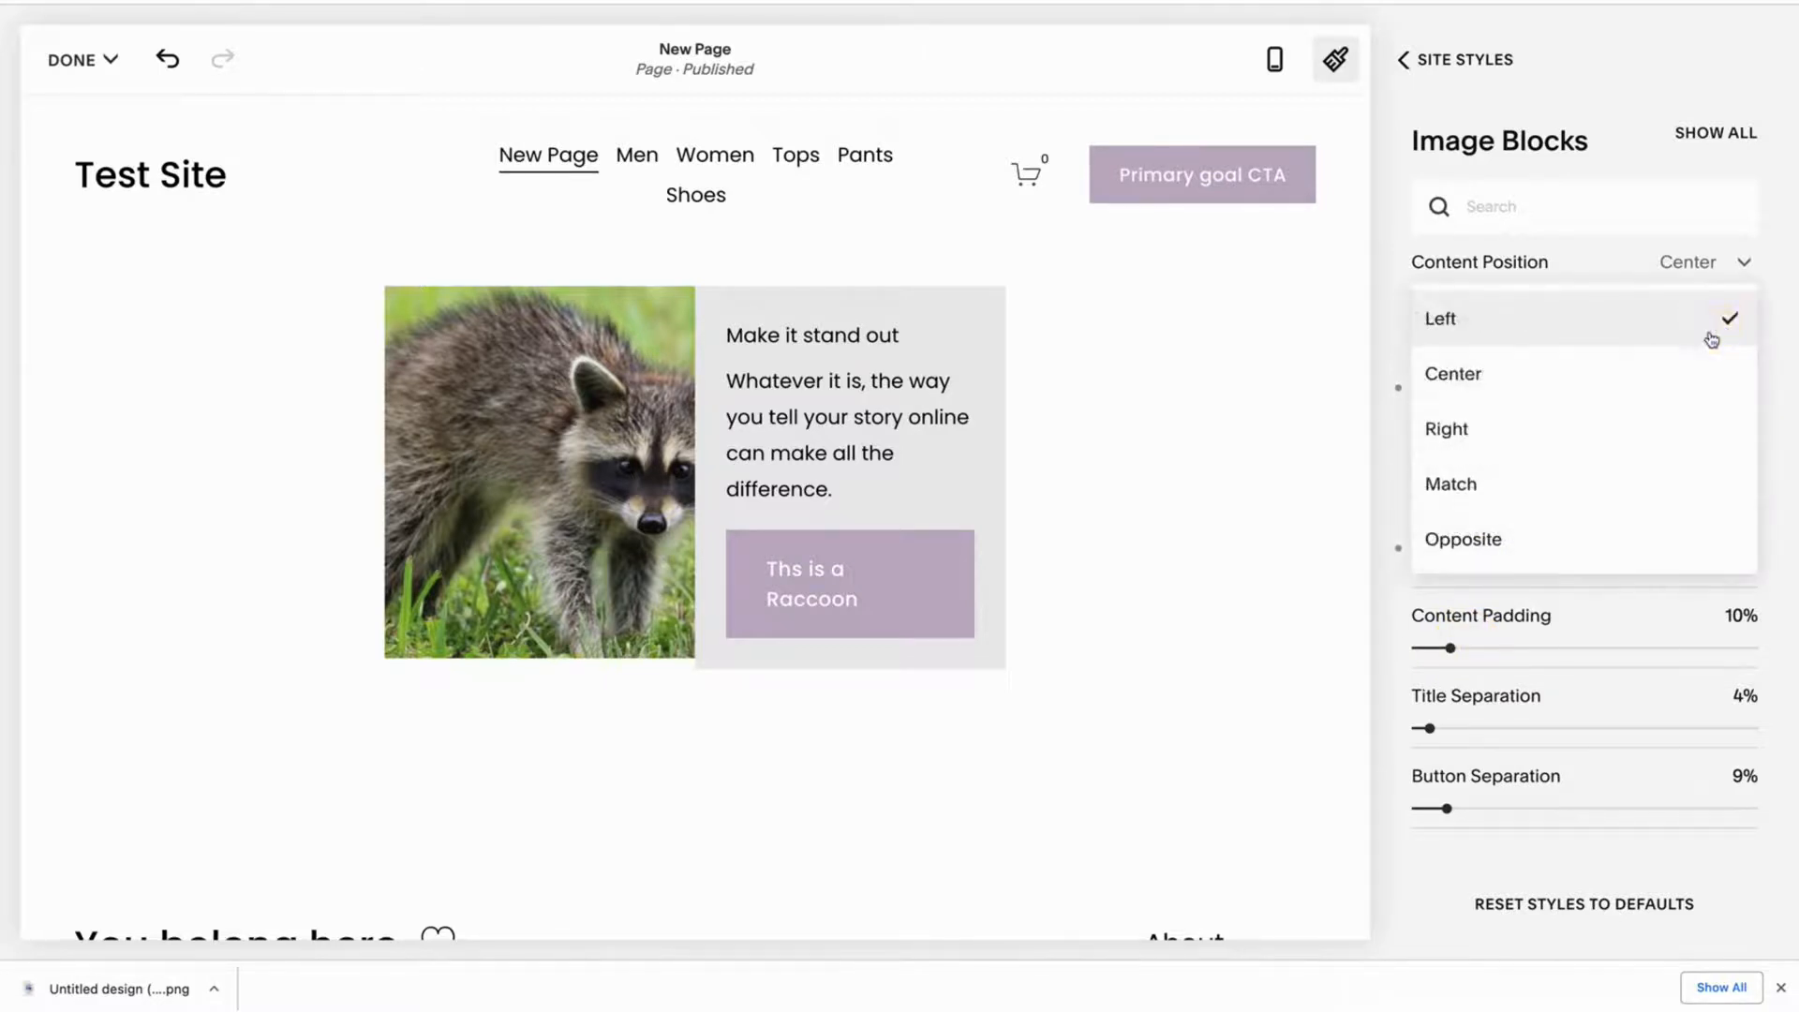
pyautogui.click(1574, 399)
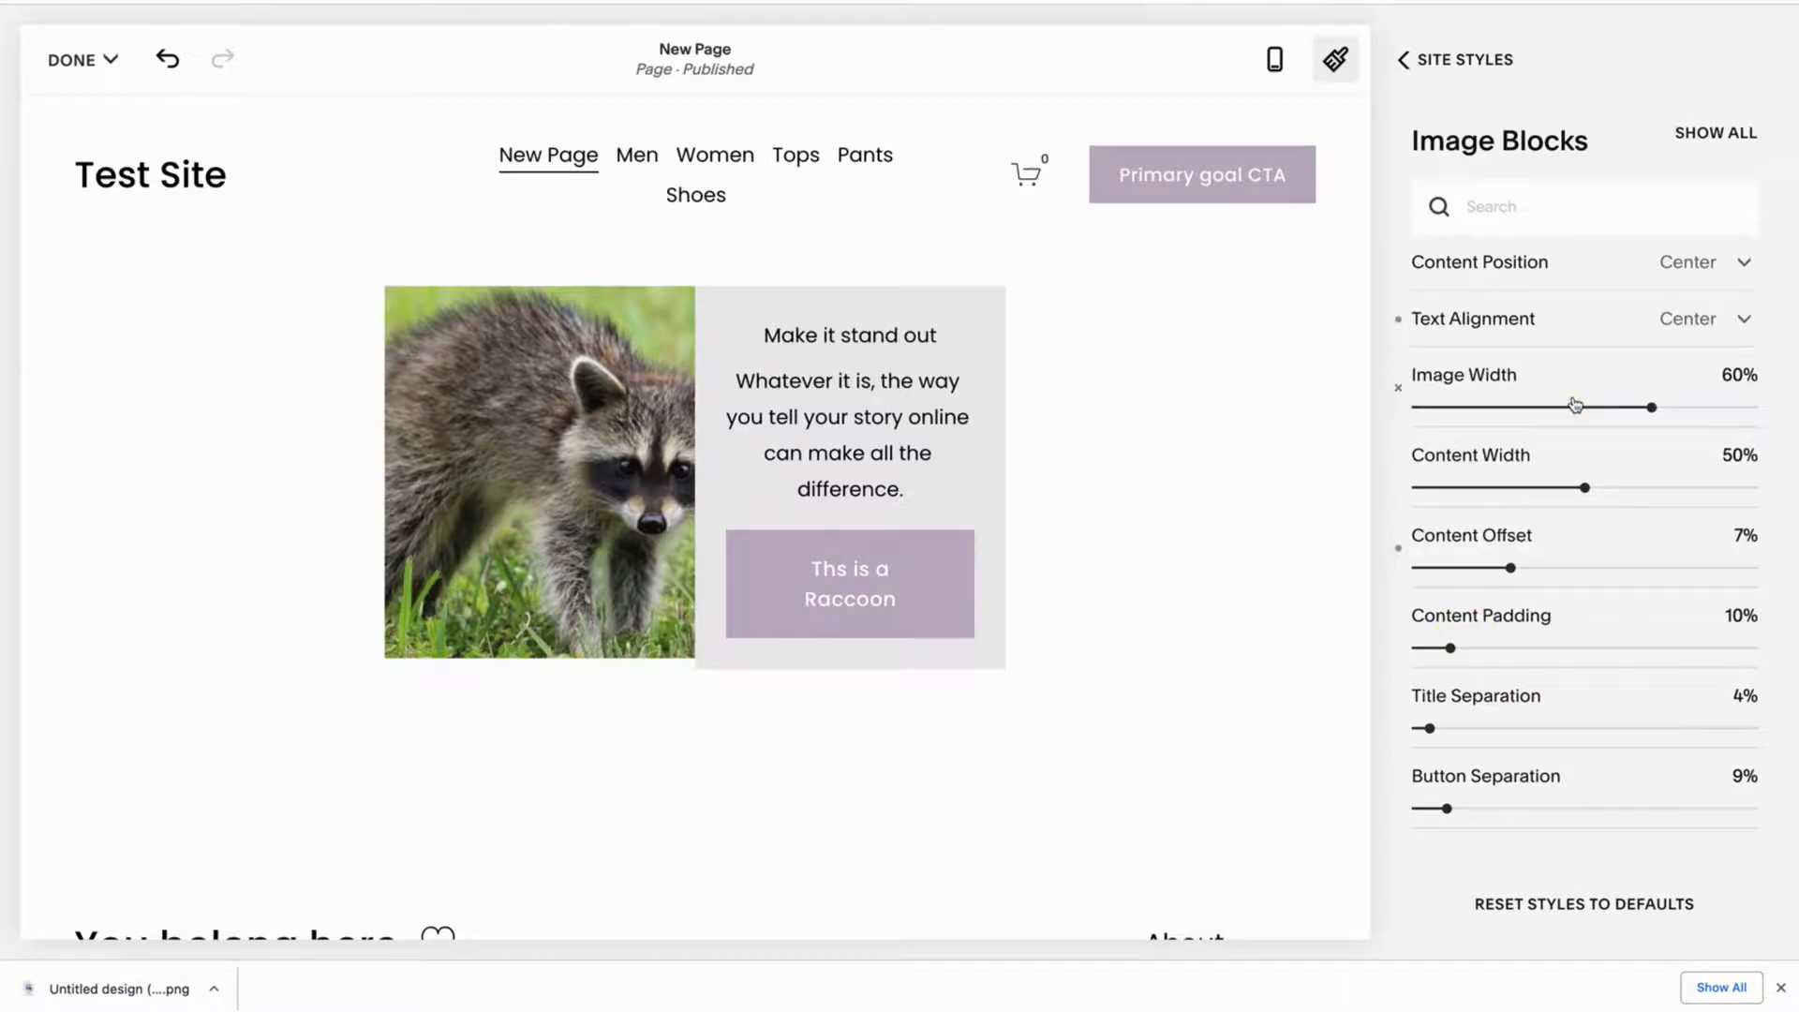
pyautogui.click(1697, 317)
pyautogui.click(1546, 286)
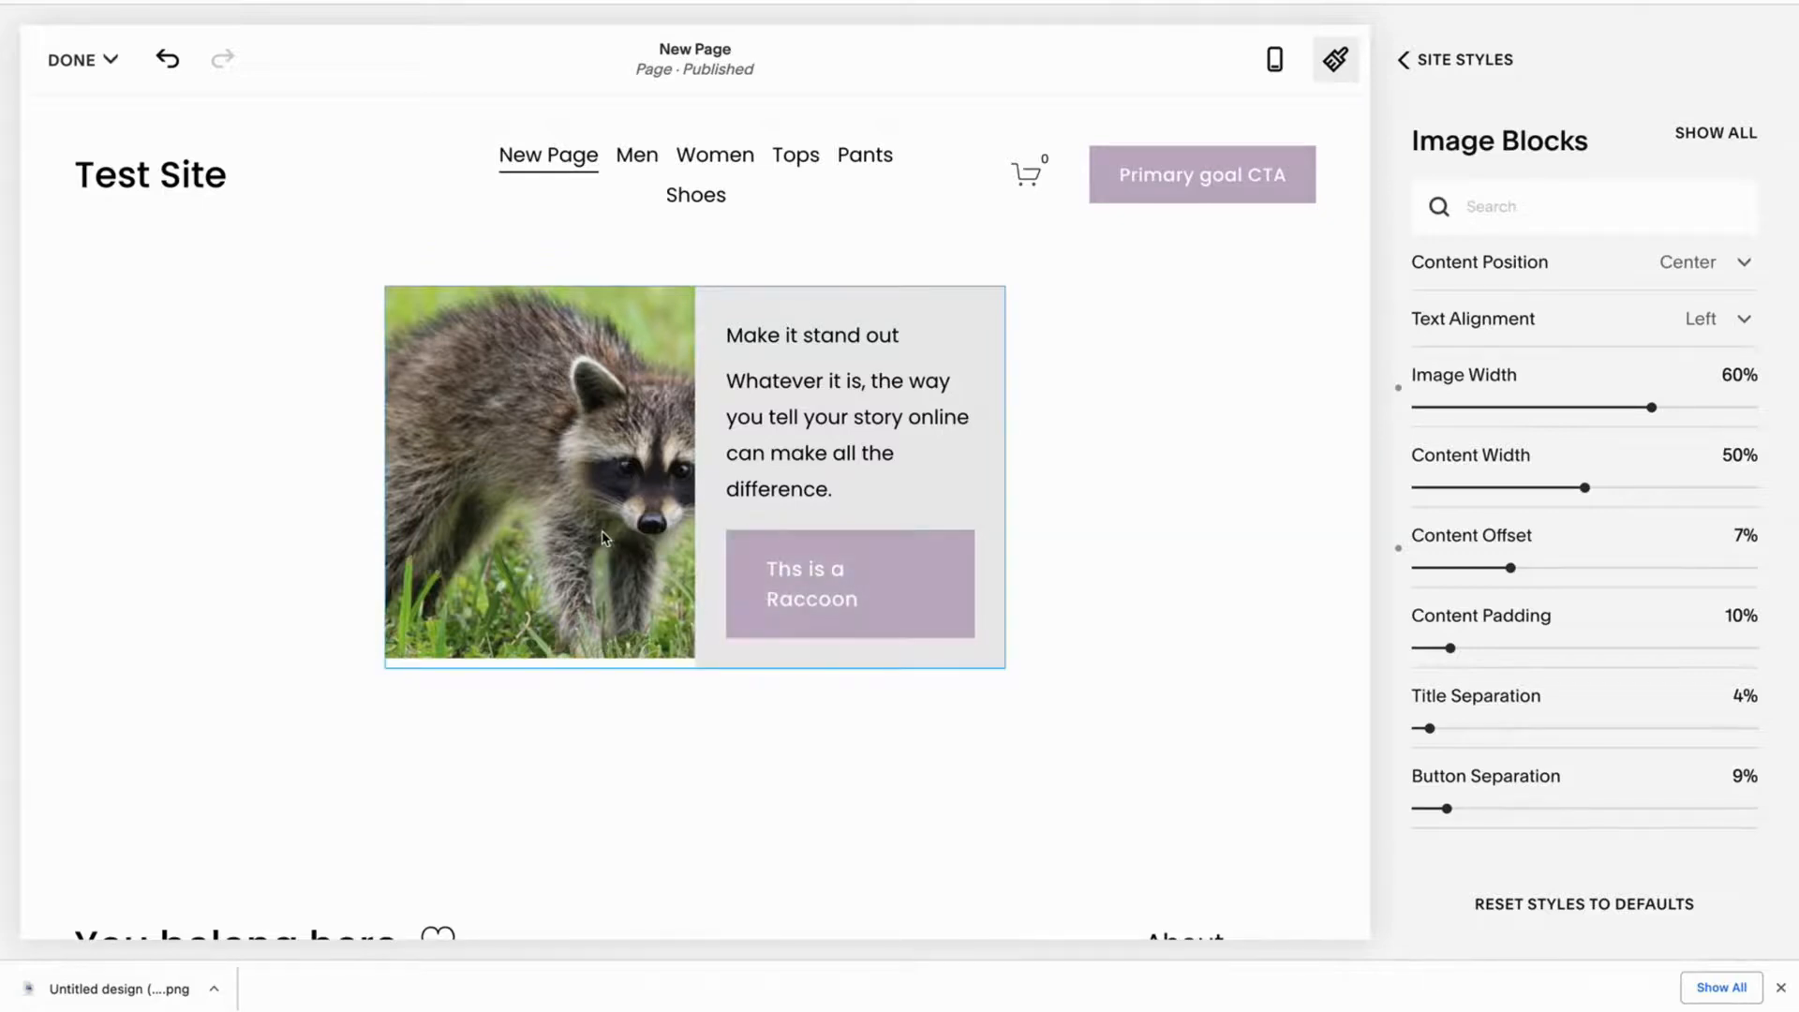
# - Open the Lightest 1 theme in the site-wide Colors styles, select the raccoon image block's color settings and close the lightbox
pyautogui.click(1403, 62)
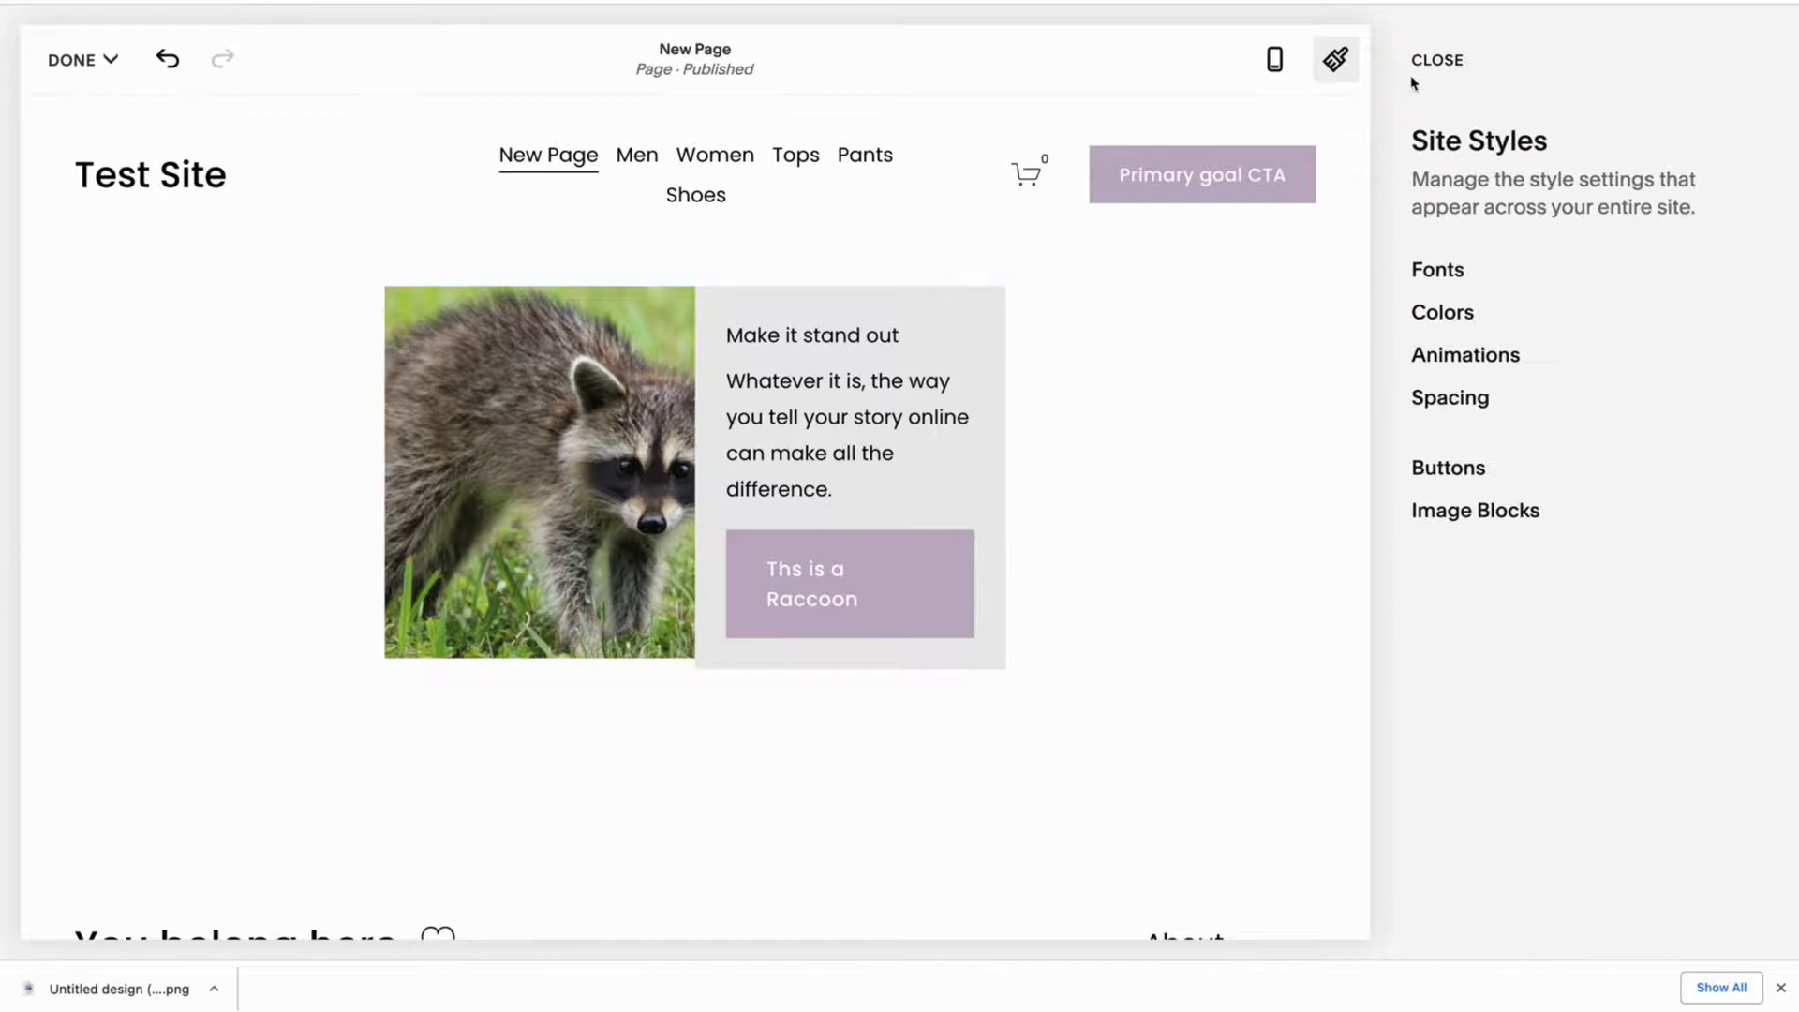
pyautogui.click(1455, 313)
pyautogui.scroll(-1, 1525, 590)
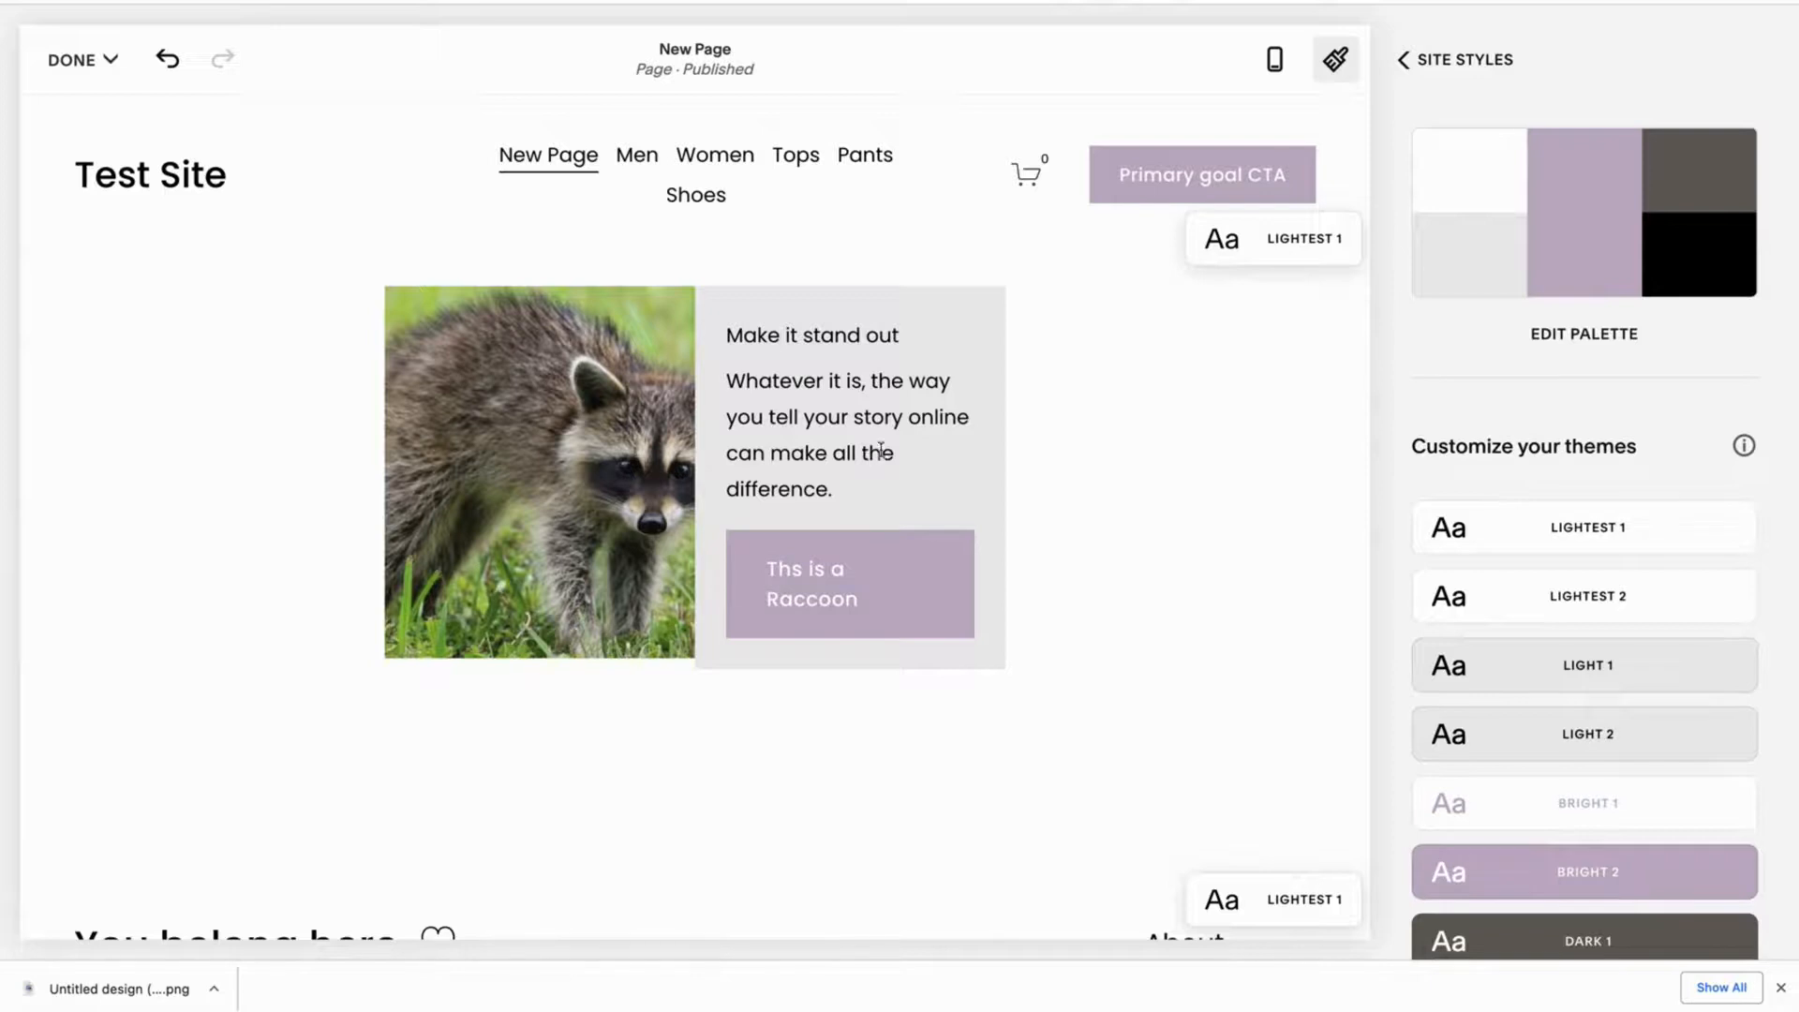
pyautogui.click(1530, 526)
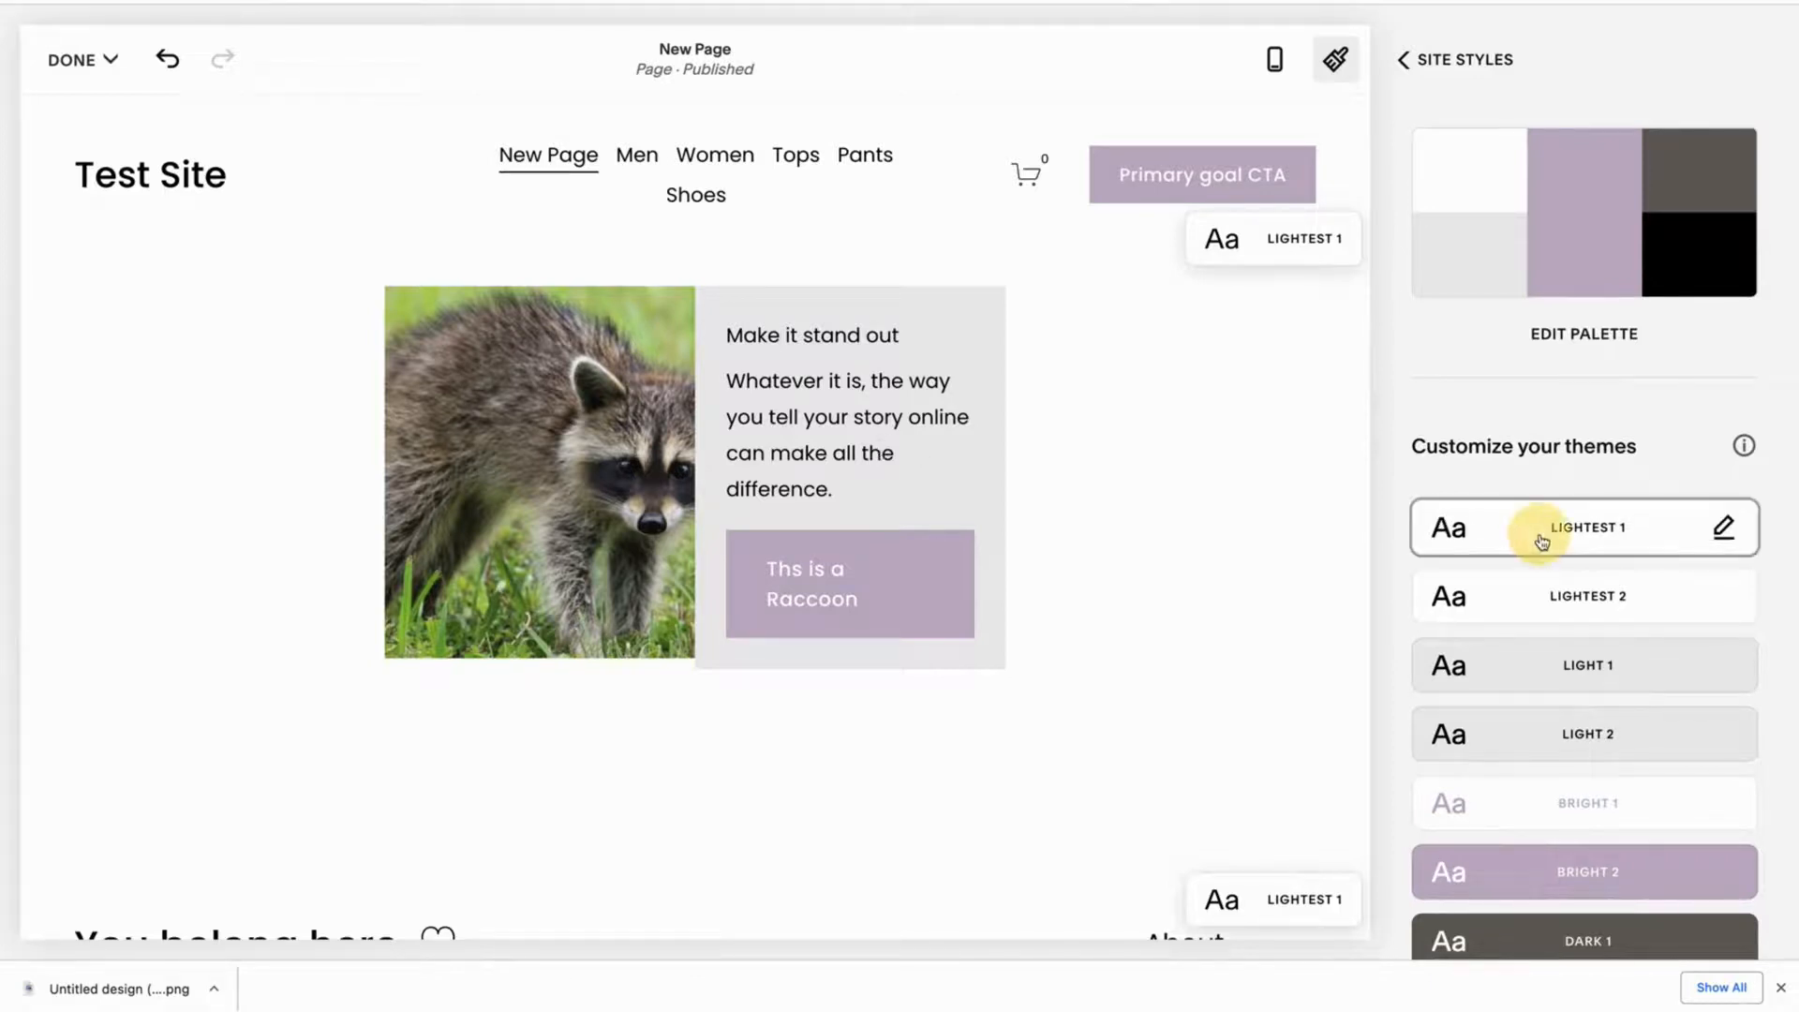
pyautogui.click(594, 497)
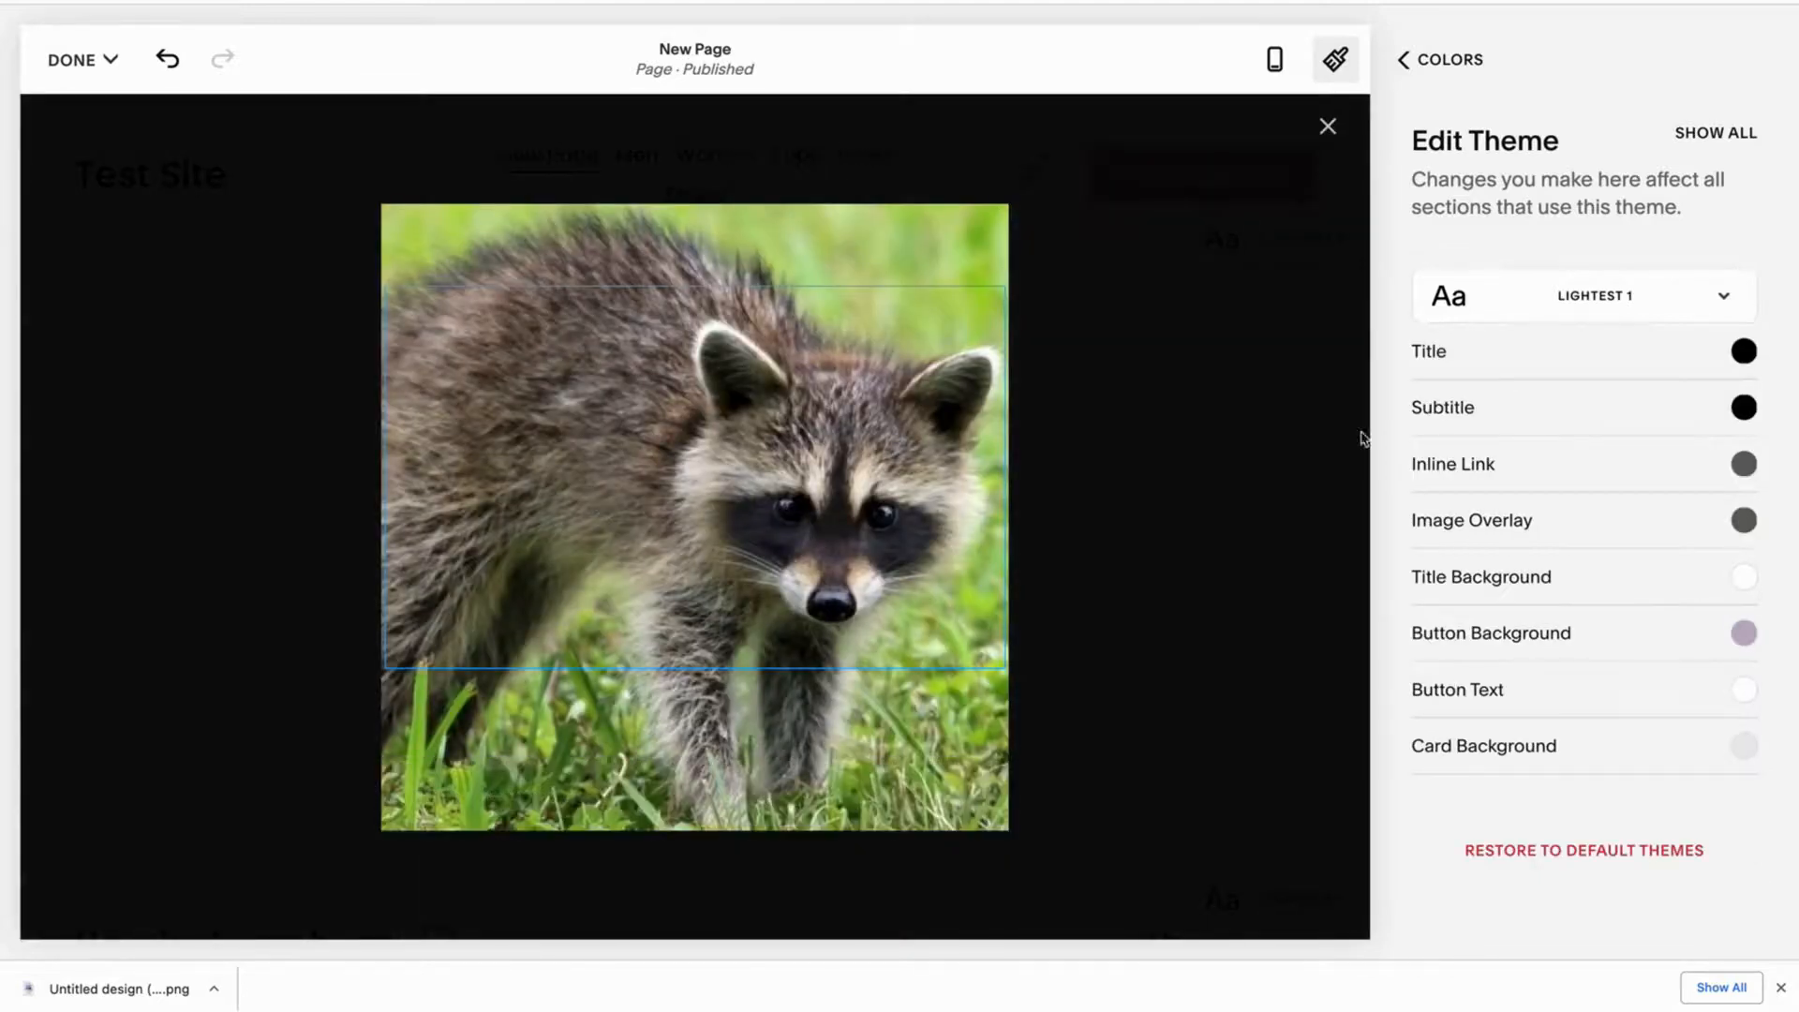
pyautogui.click(1323, 128)
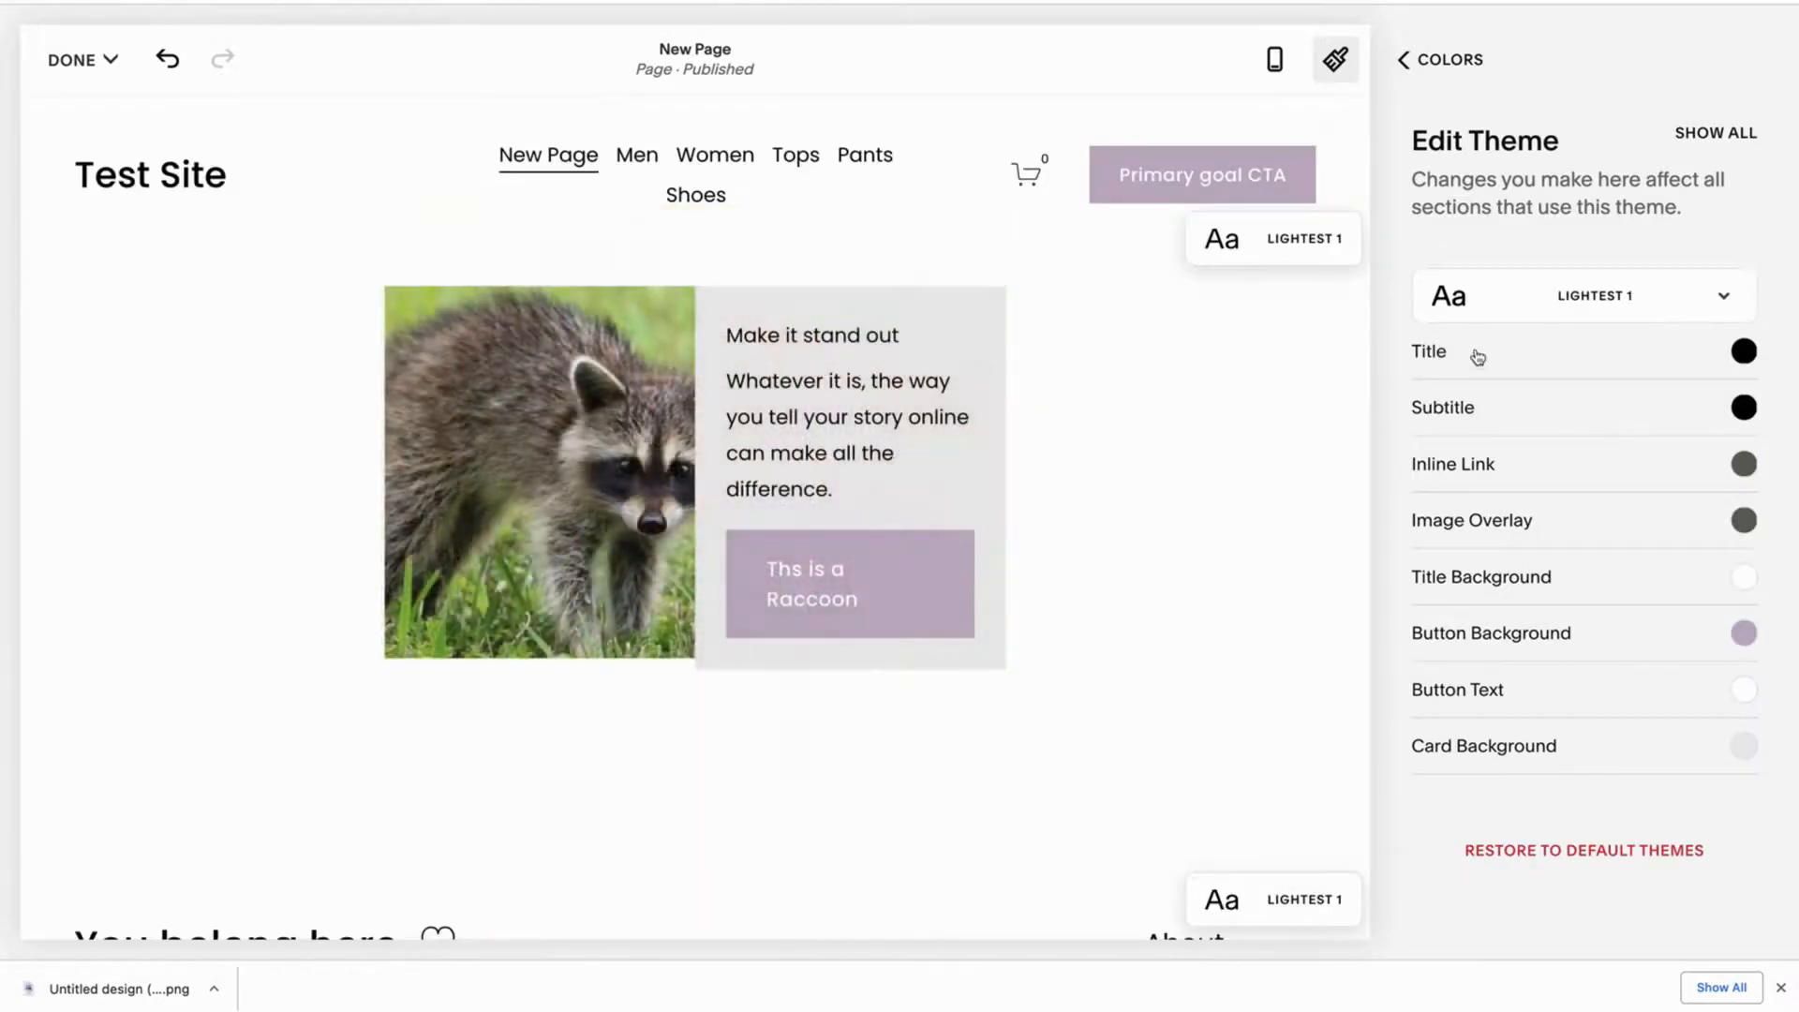
# - Set the image block's Button Background color to black in the Lightest 1 theme
pyautogui.click(1743, 632)
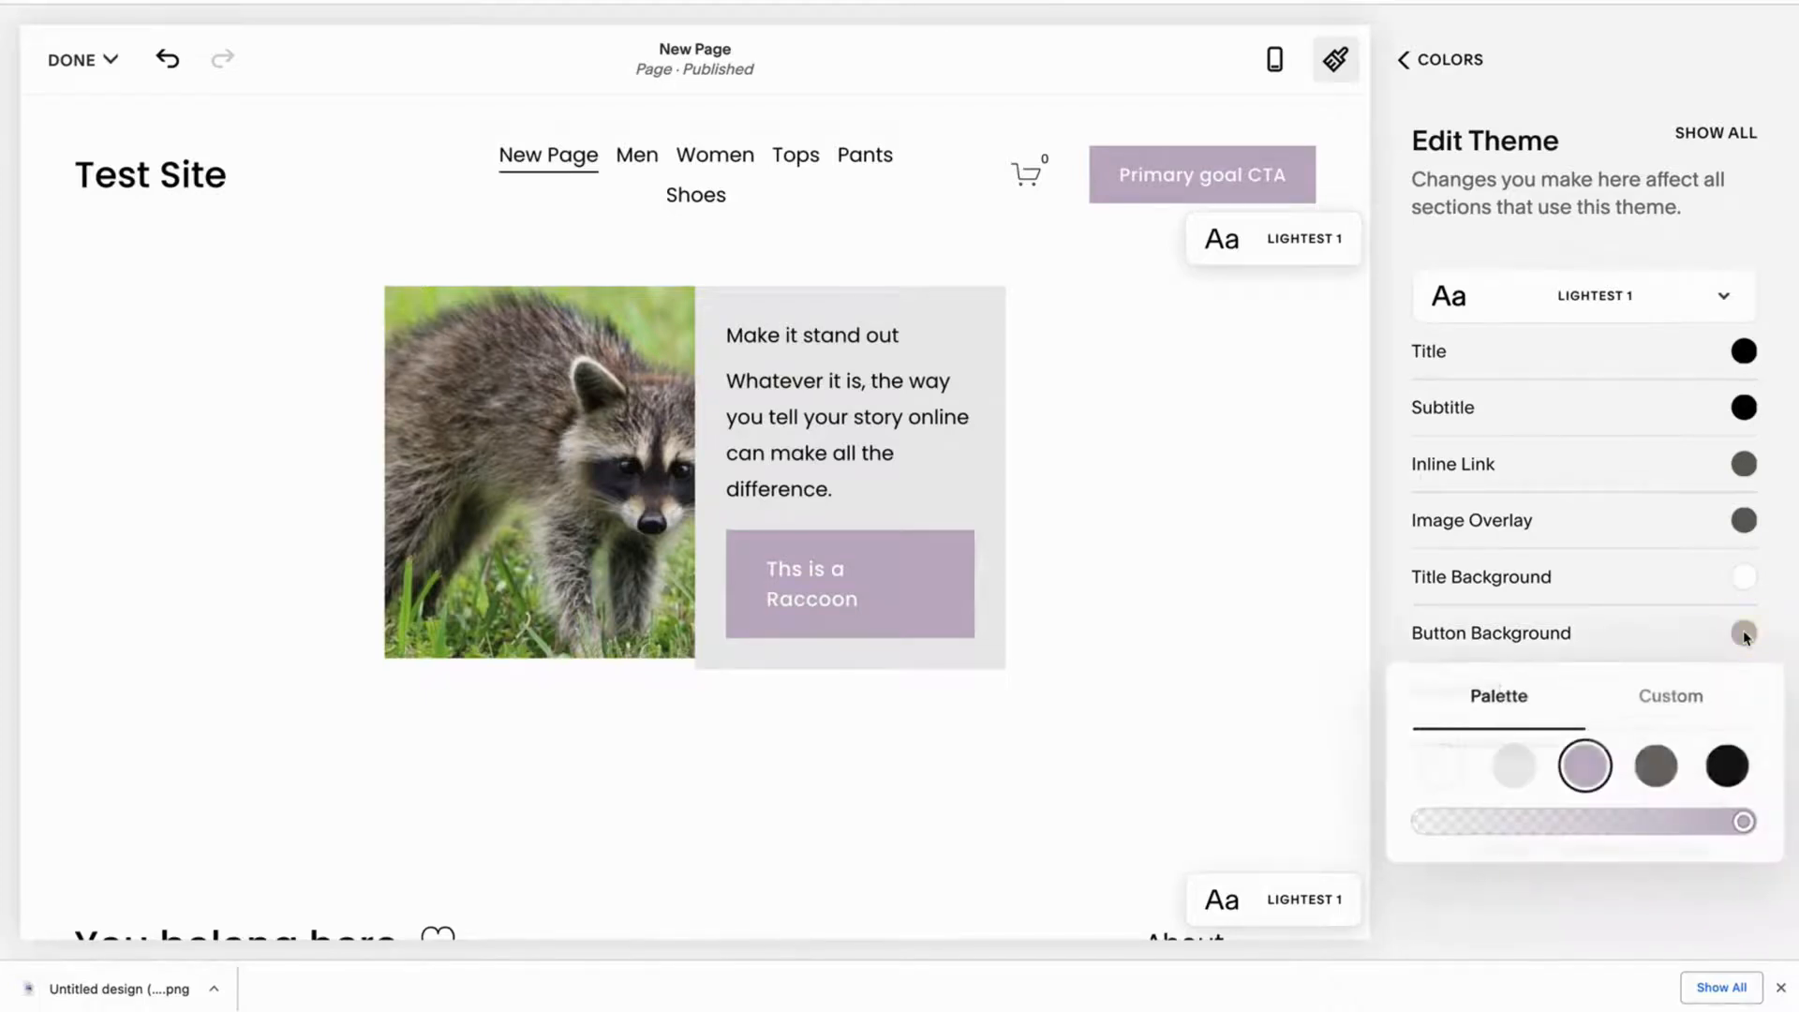
pyautogui.click(1732, 780)
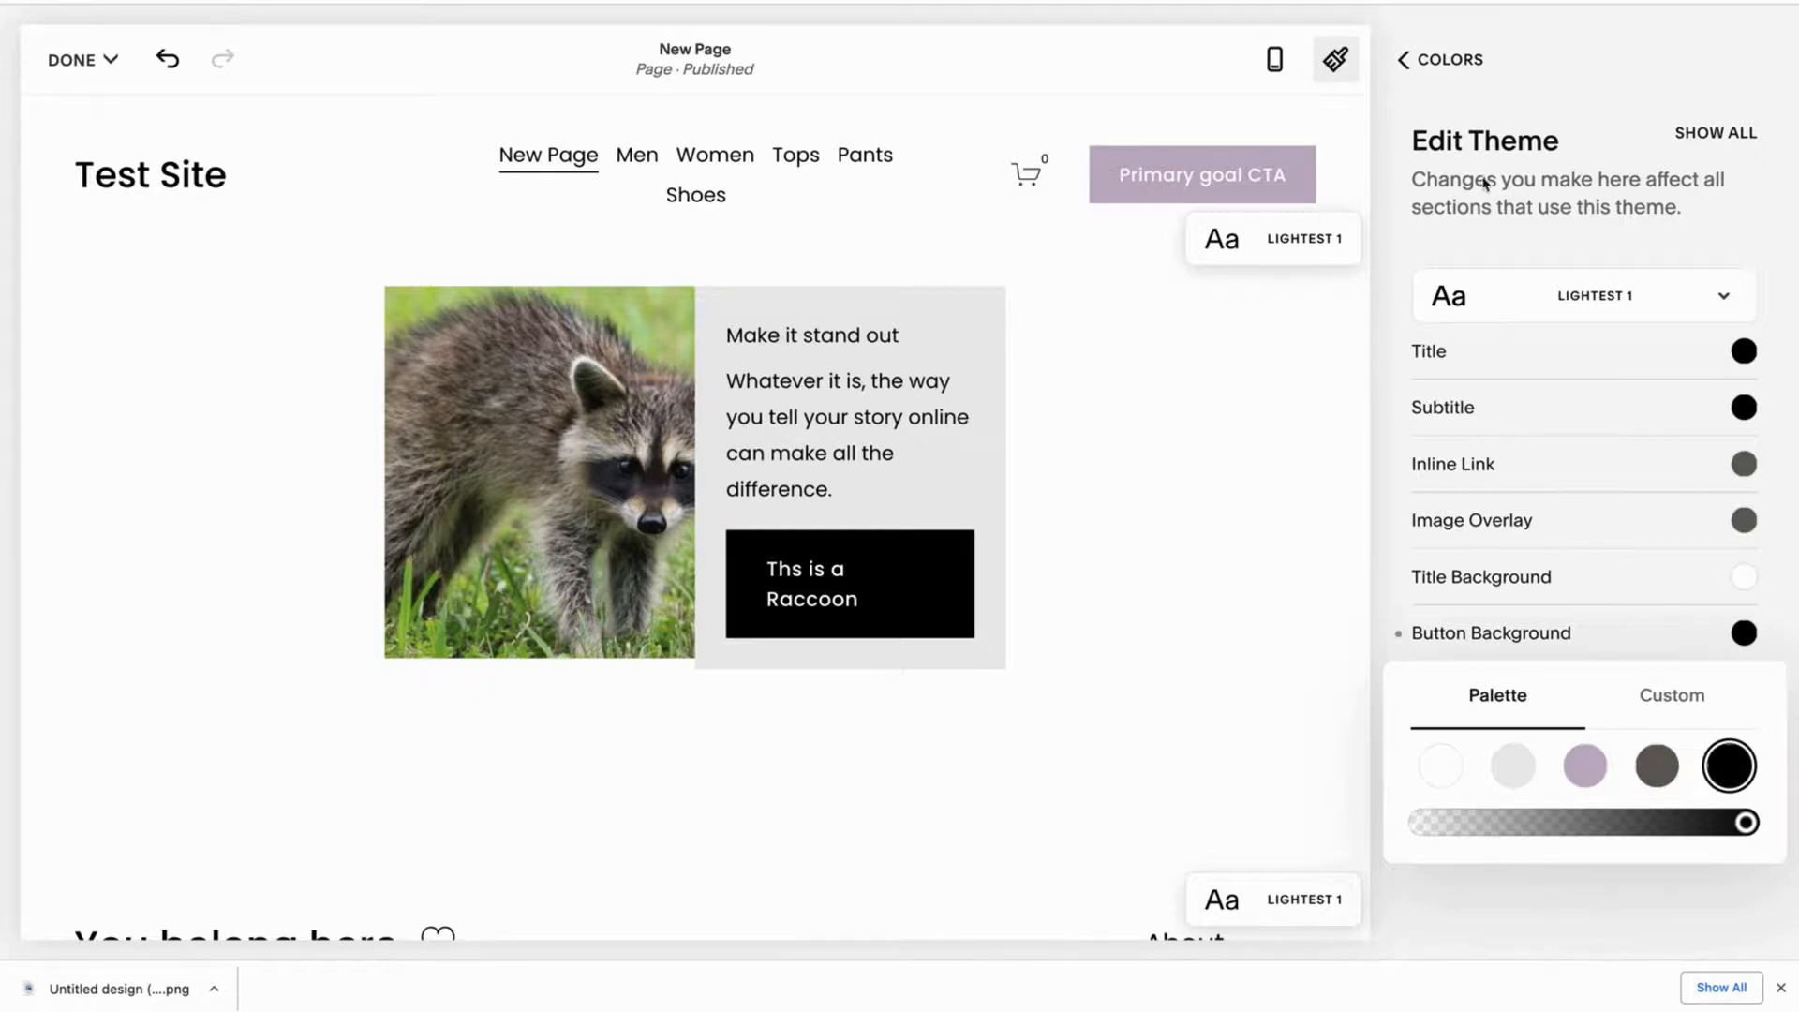
pyautogui.click(1667, 521)
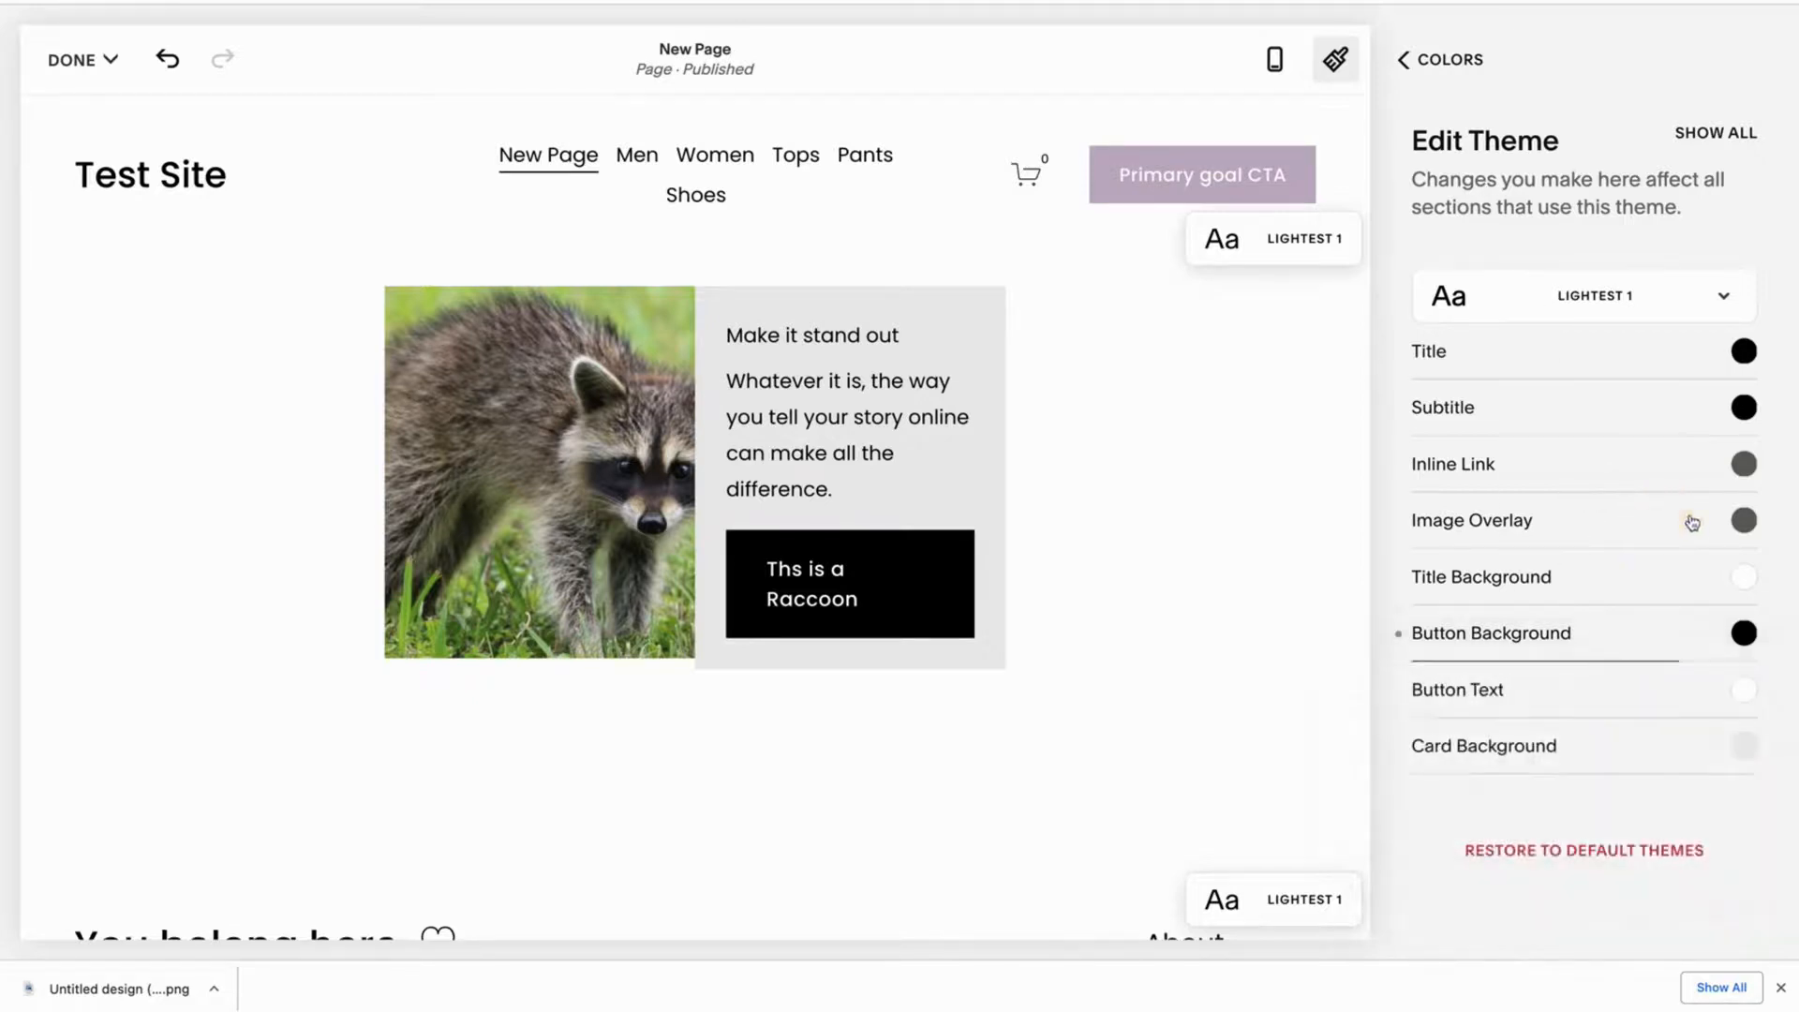
# - Compare the Image Overlay color at nearly transparent and full opacity, and lower it to almost fully transparent
pyautogui.click(1739, 520)
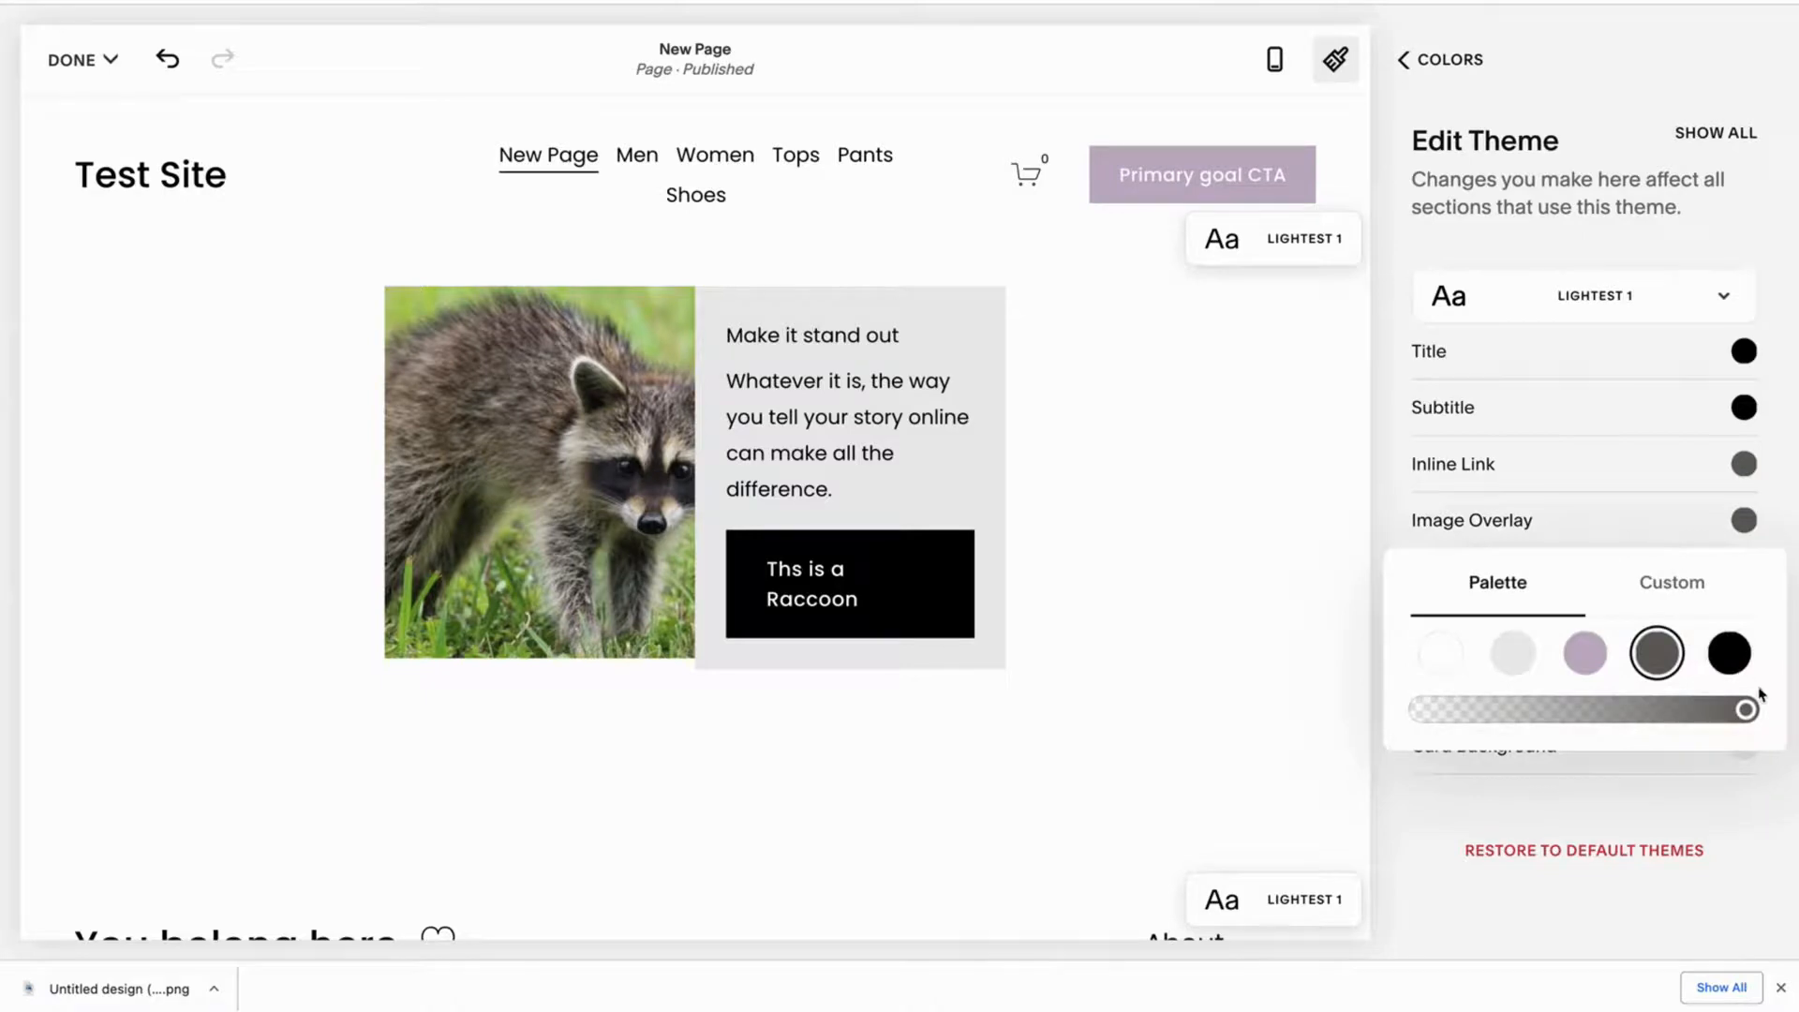
pyautogui.click(1729, 709)
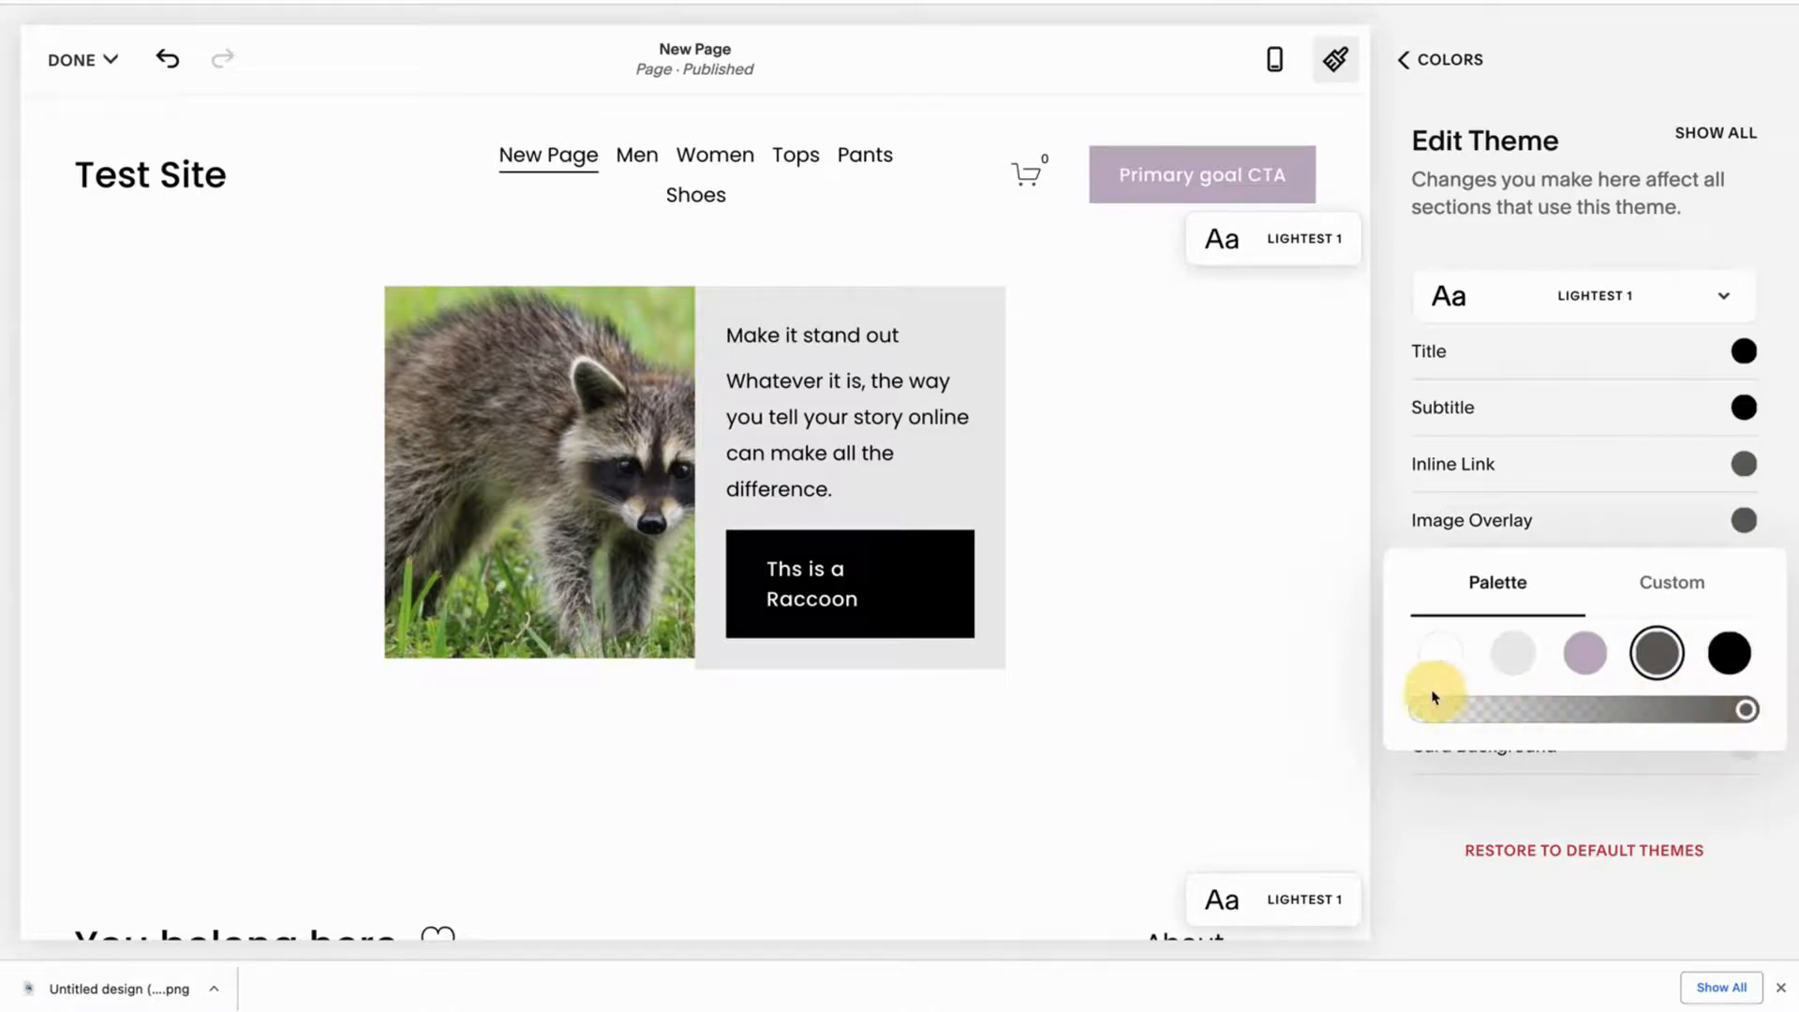
pyautogui.moveTo(1422, 709); pyautogui.dragTo(1415, 717)
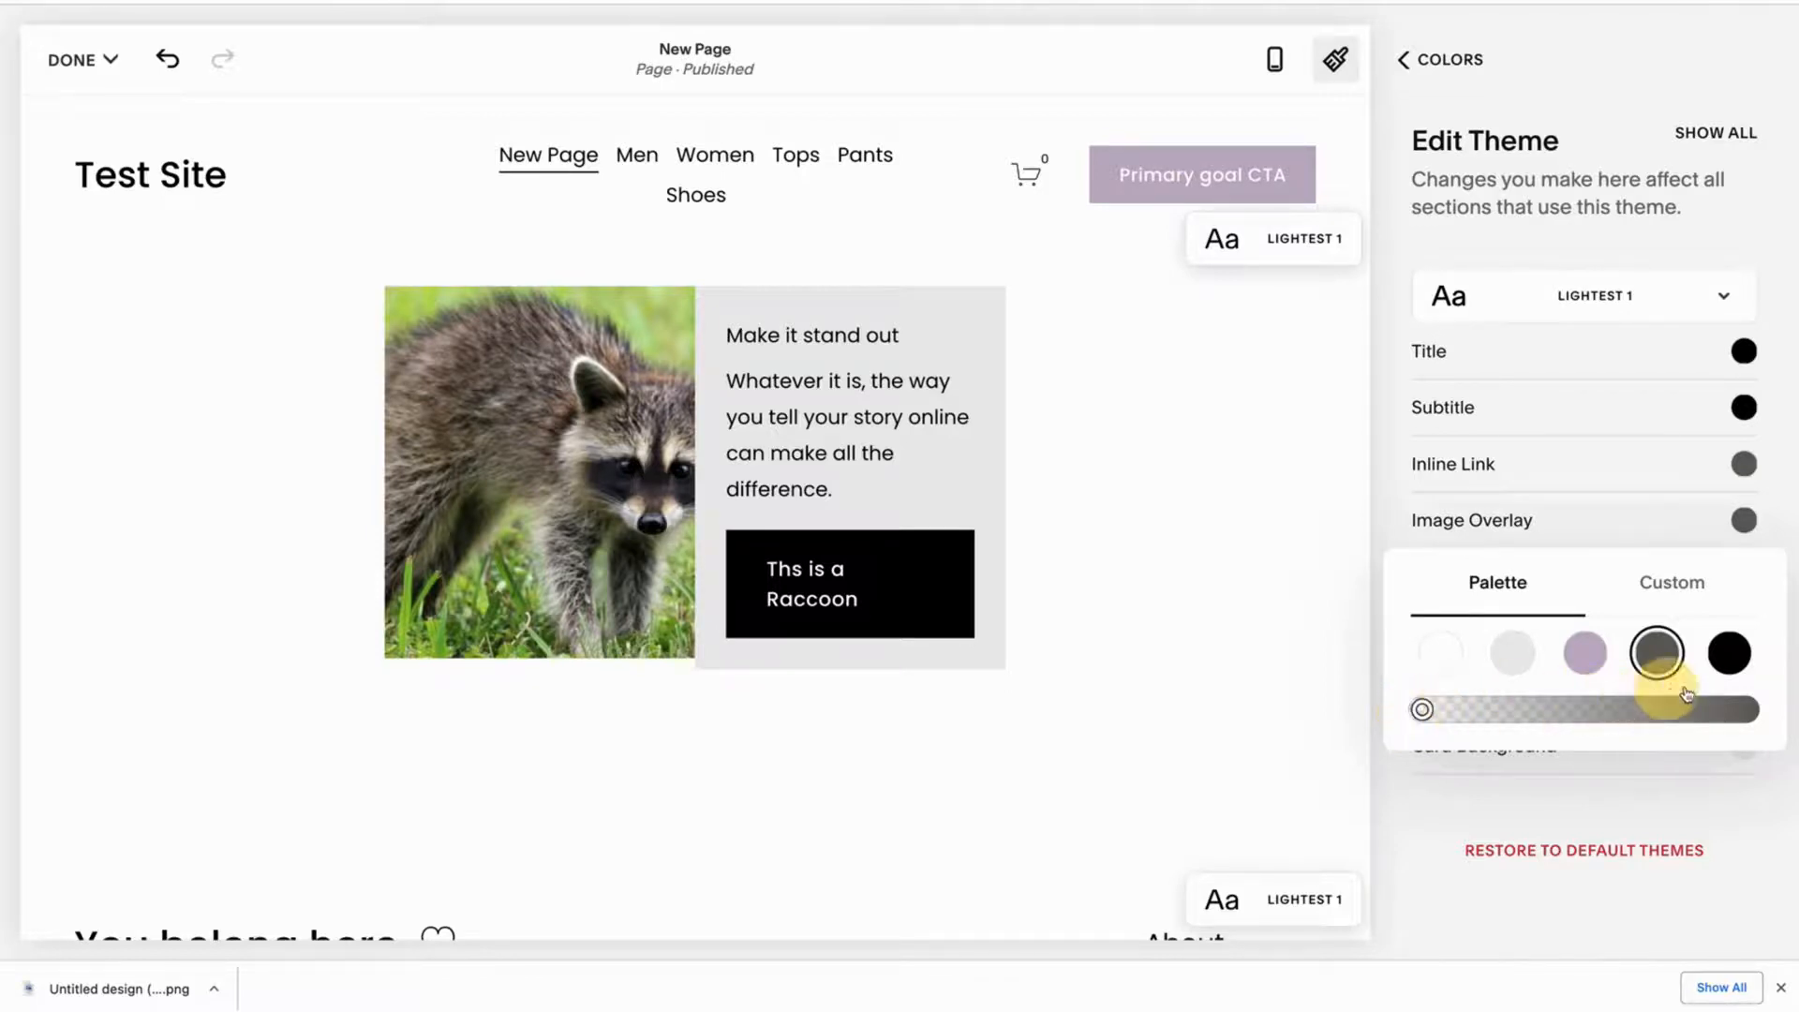
pyautogui.click(1769, 710)
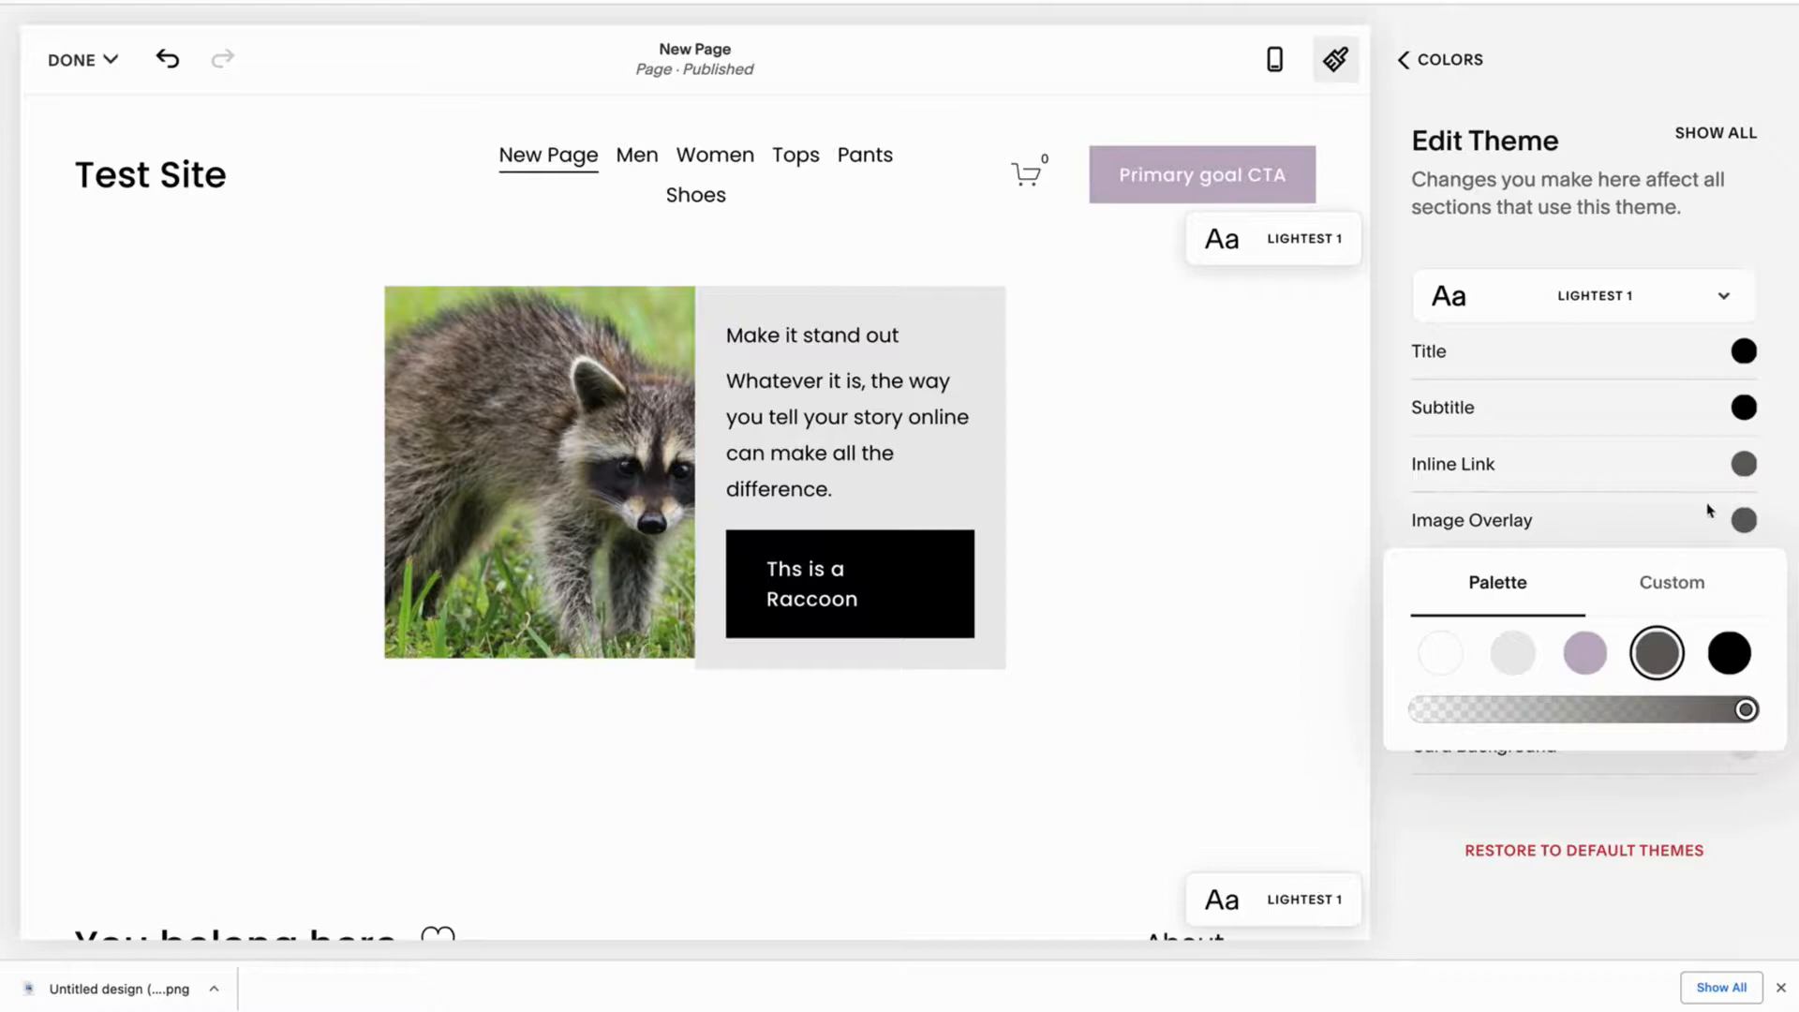
pyautogui.click(1428, 710)
pyautogui.click(1418, 714)
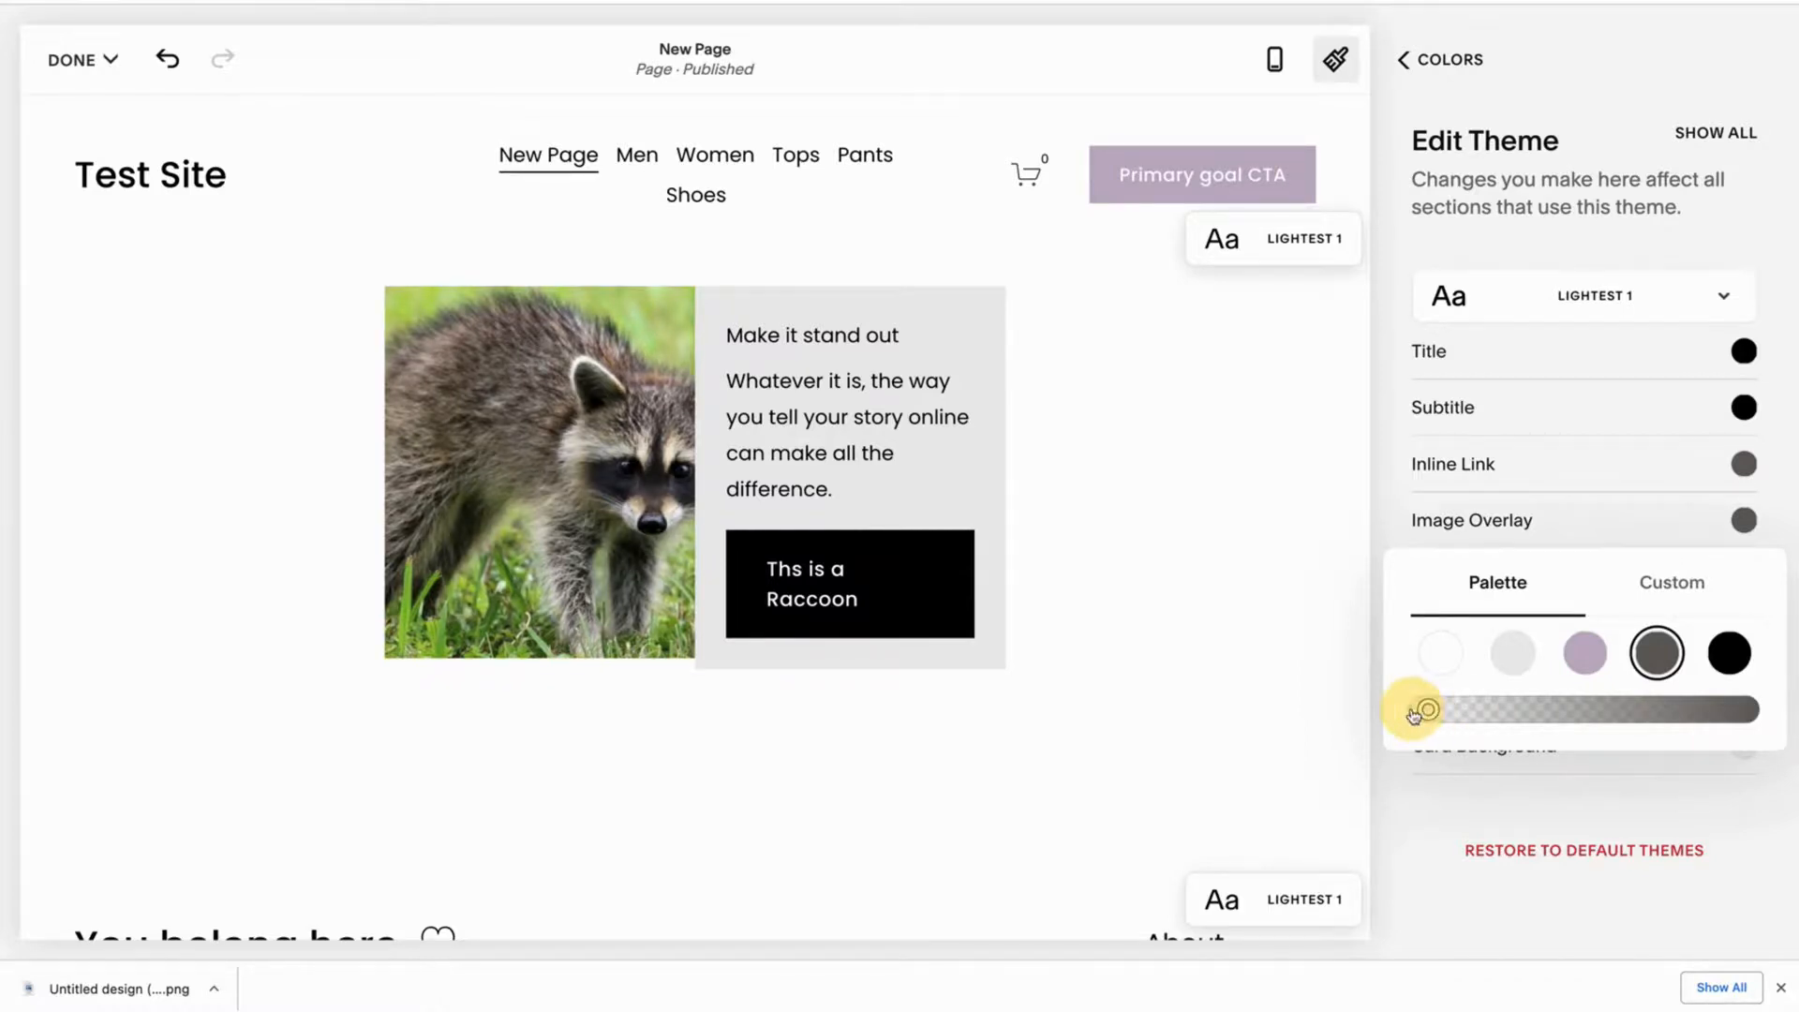
pyautogui.click(1570, 245)
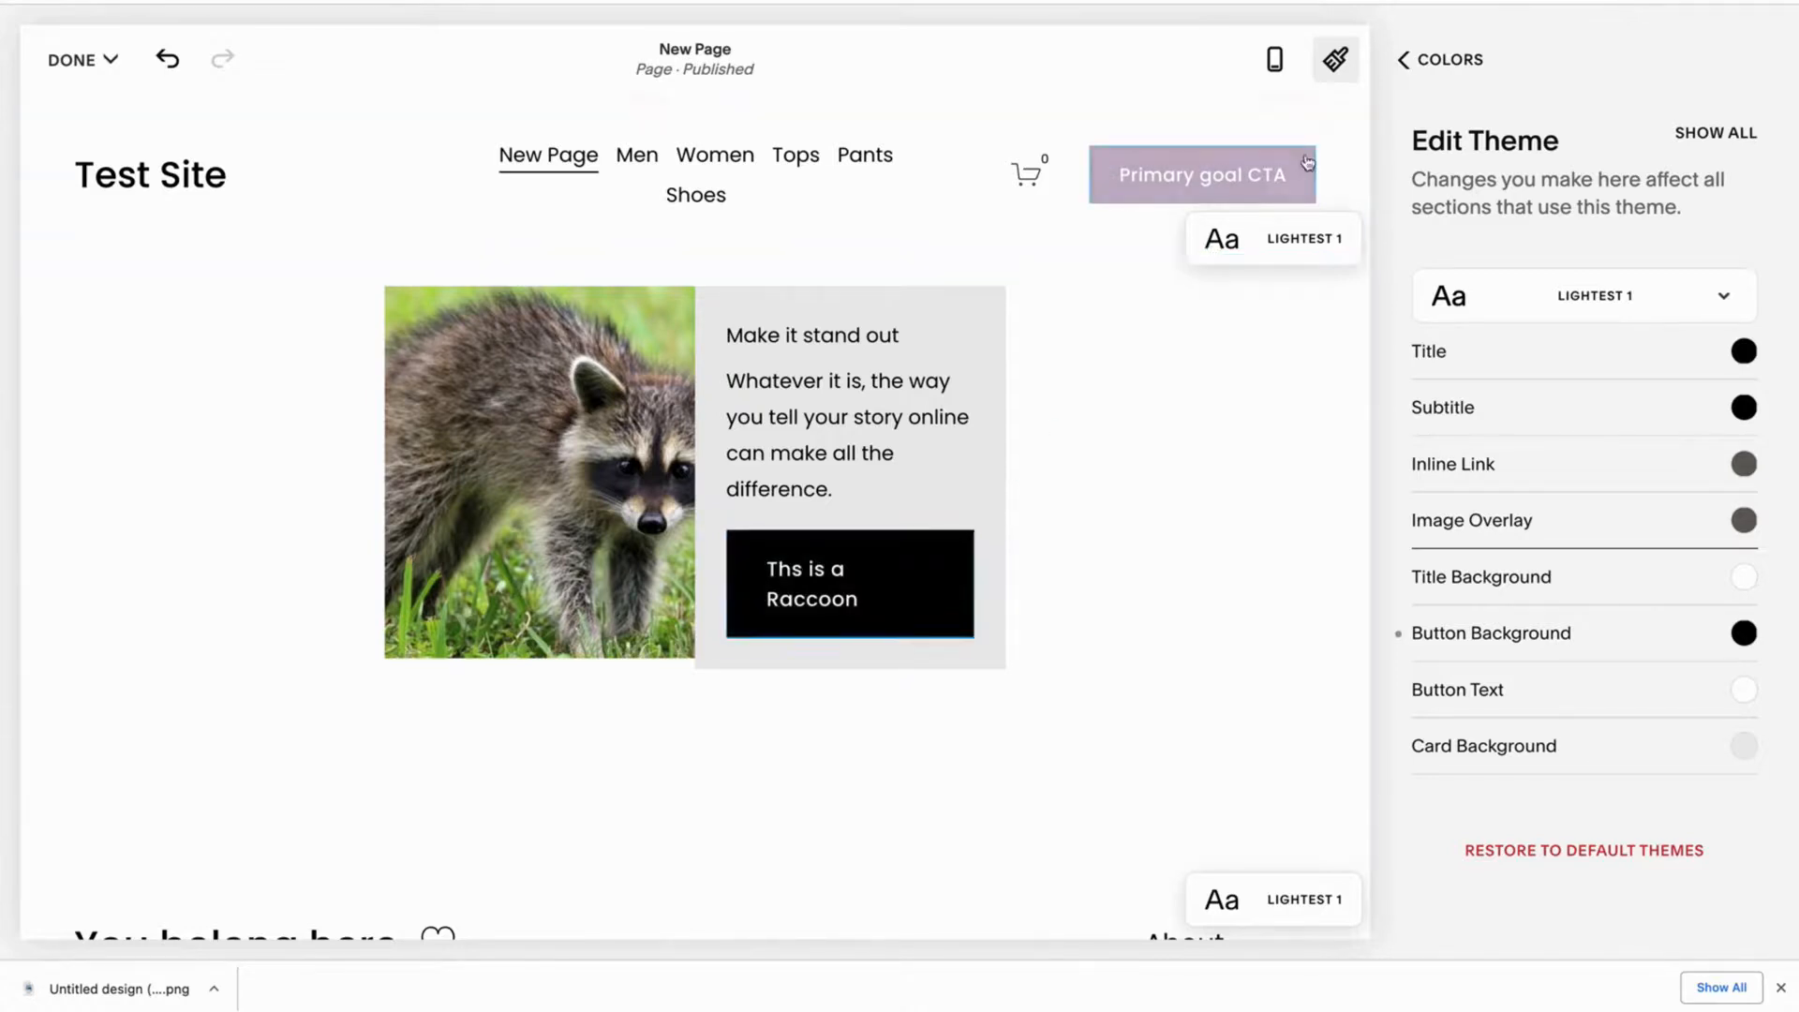
# - Reopen the Lightest 1 theme, try black as the Learn more button's background and set it to dark gray
pyautogui.click(1402, 62)
pyautogui.click(1410, 64)
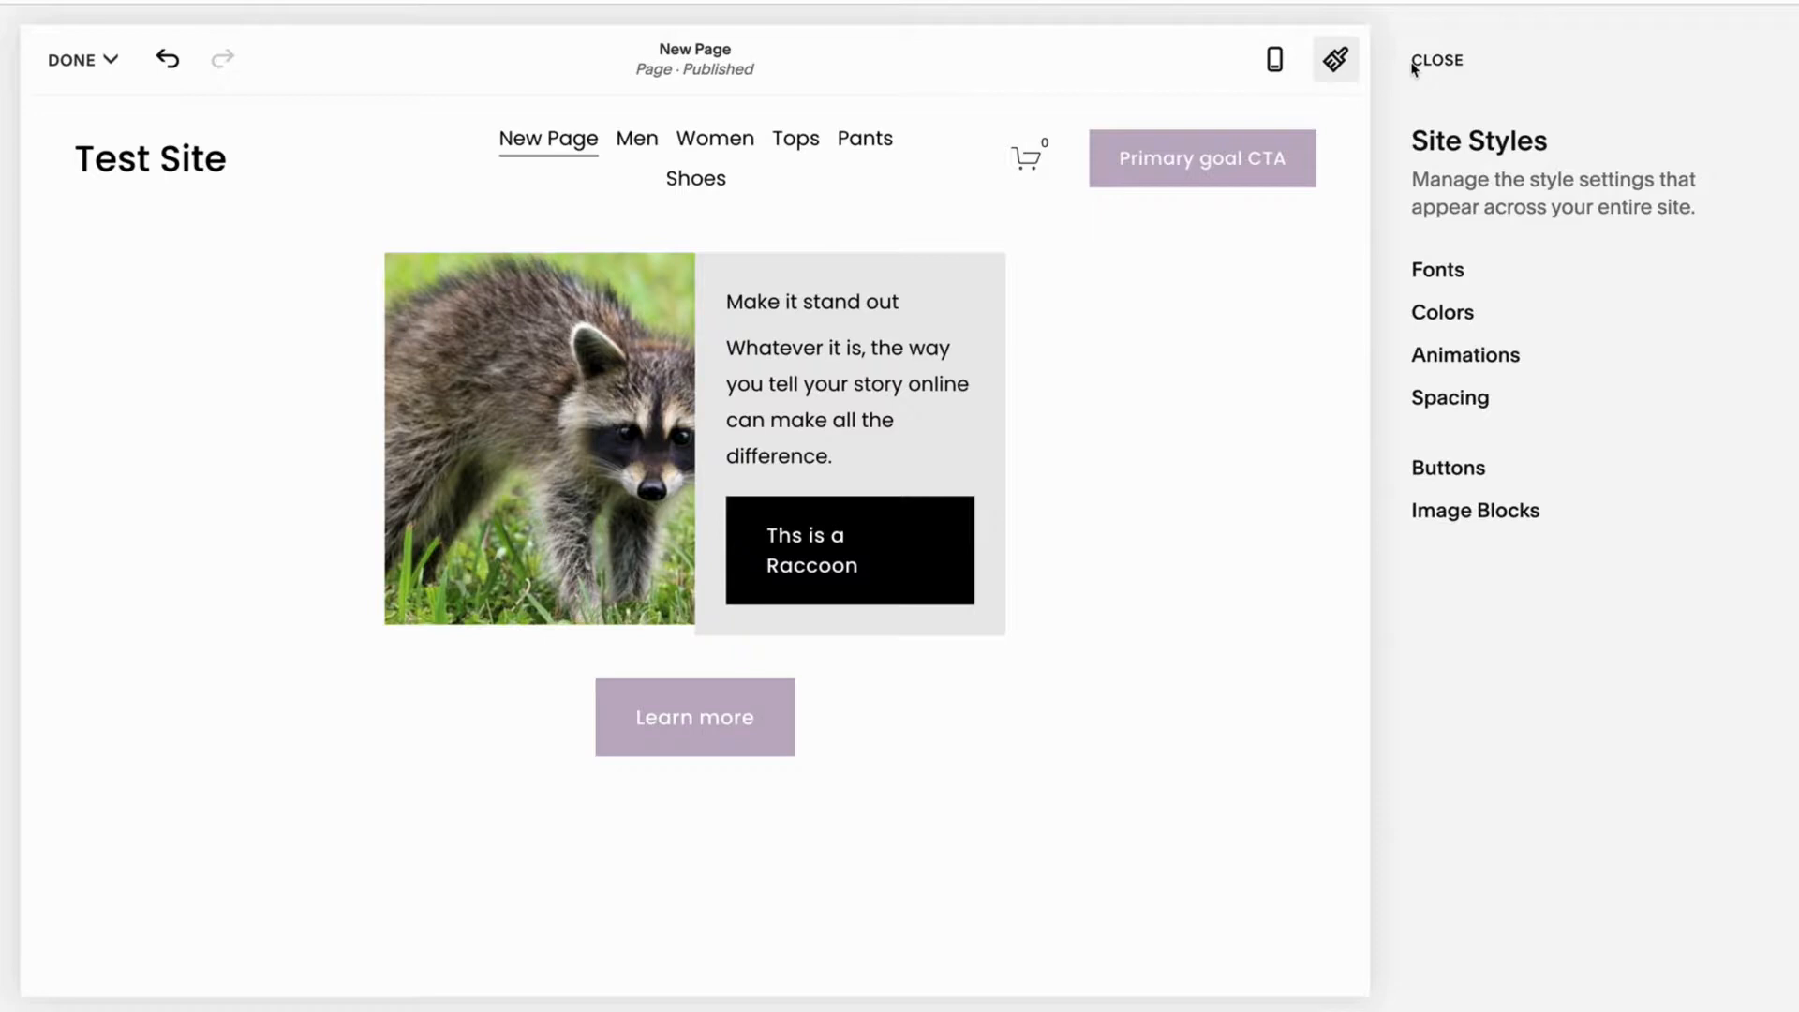
pyautogui.click(1443, 315)
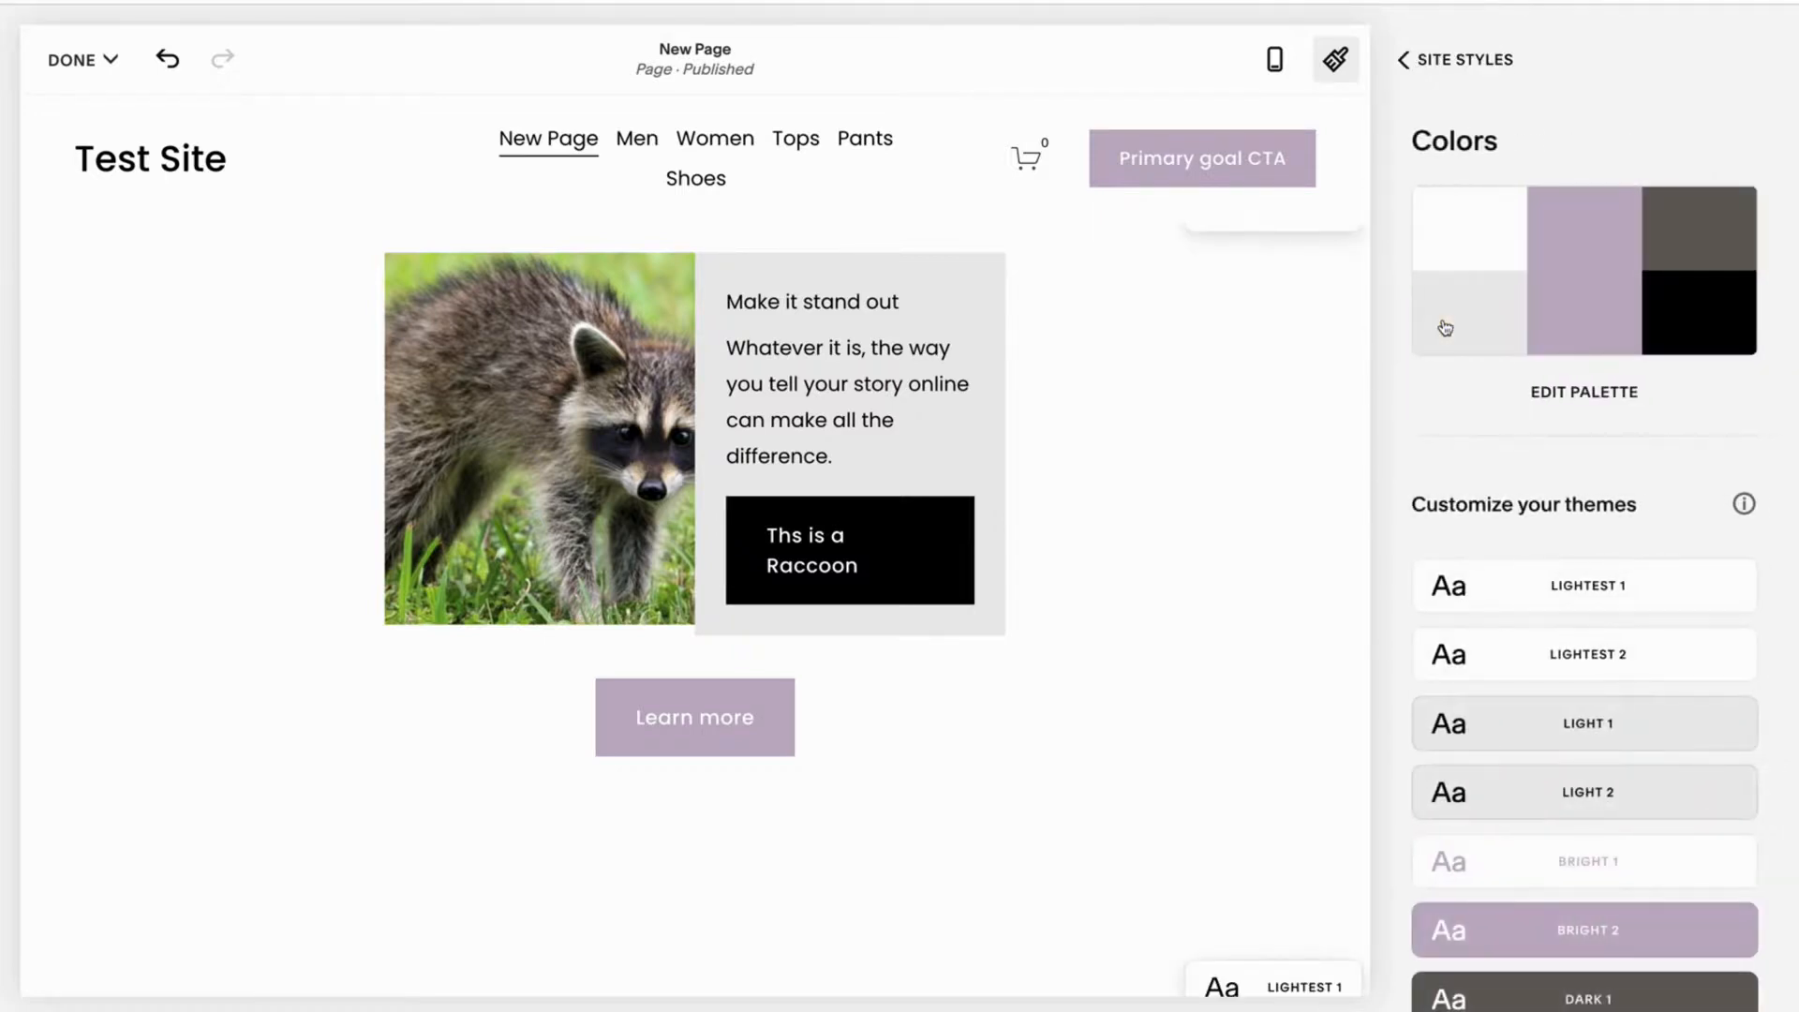
pyautogui.click(1520, 601)
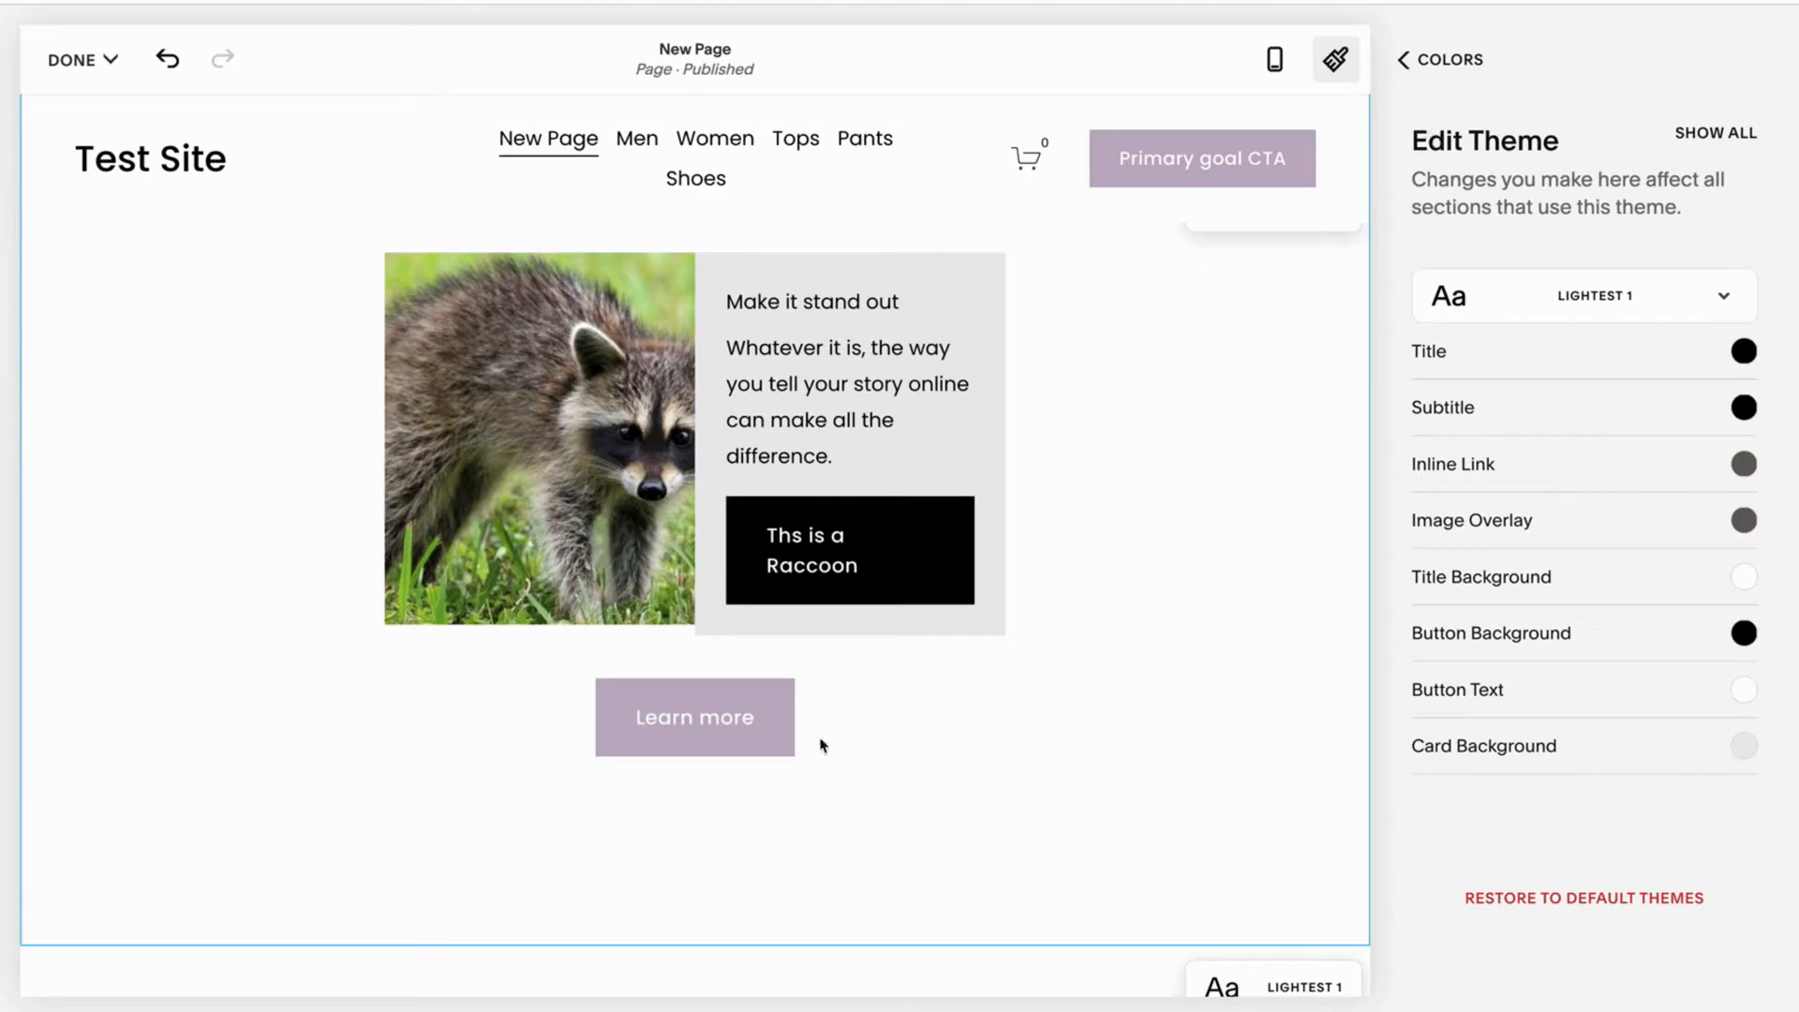
pyautogui.click(783, 743)
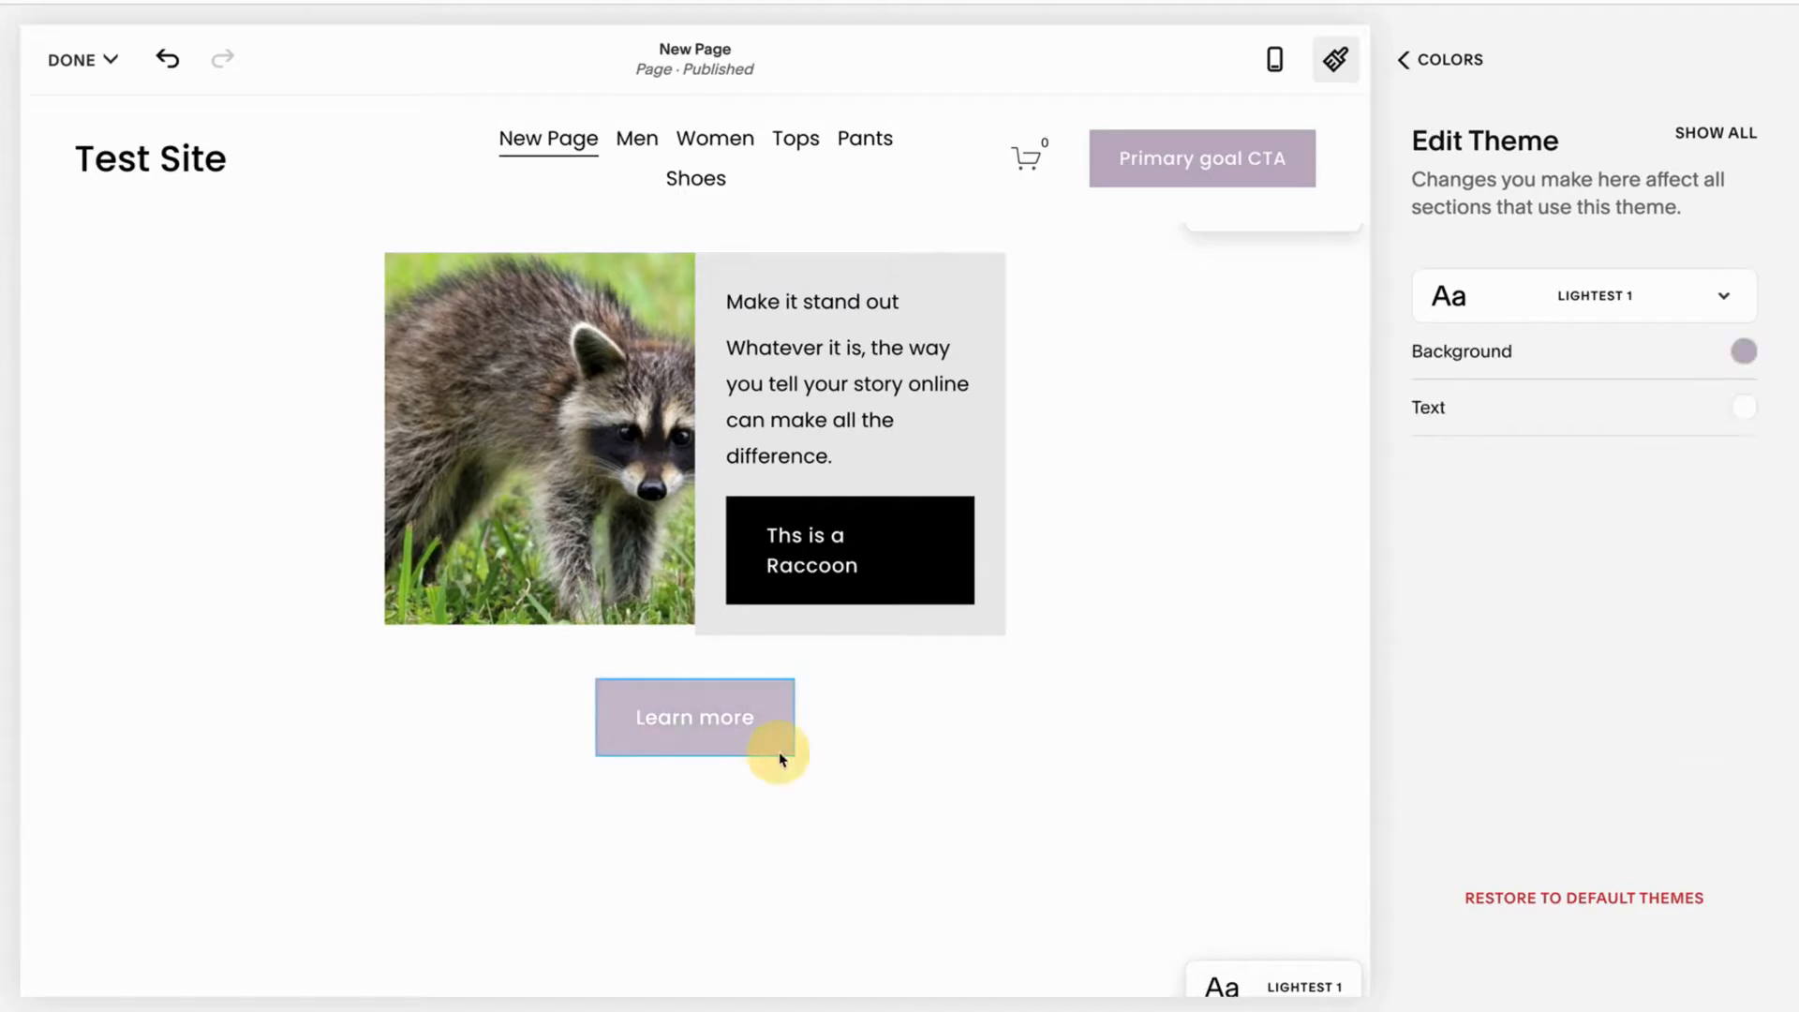
pyautogui.click(1741, 356)
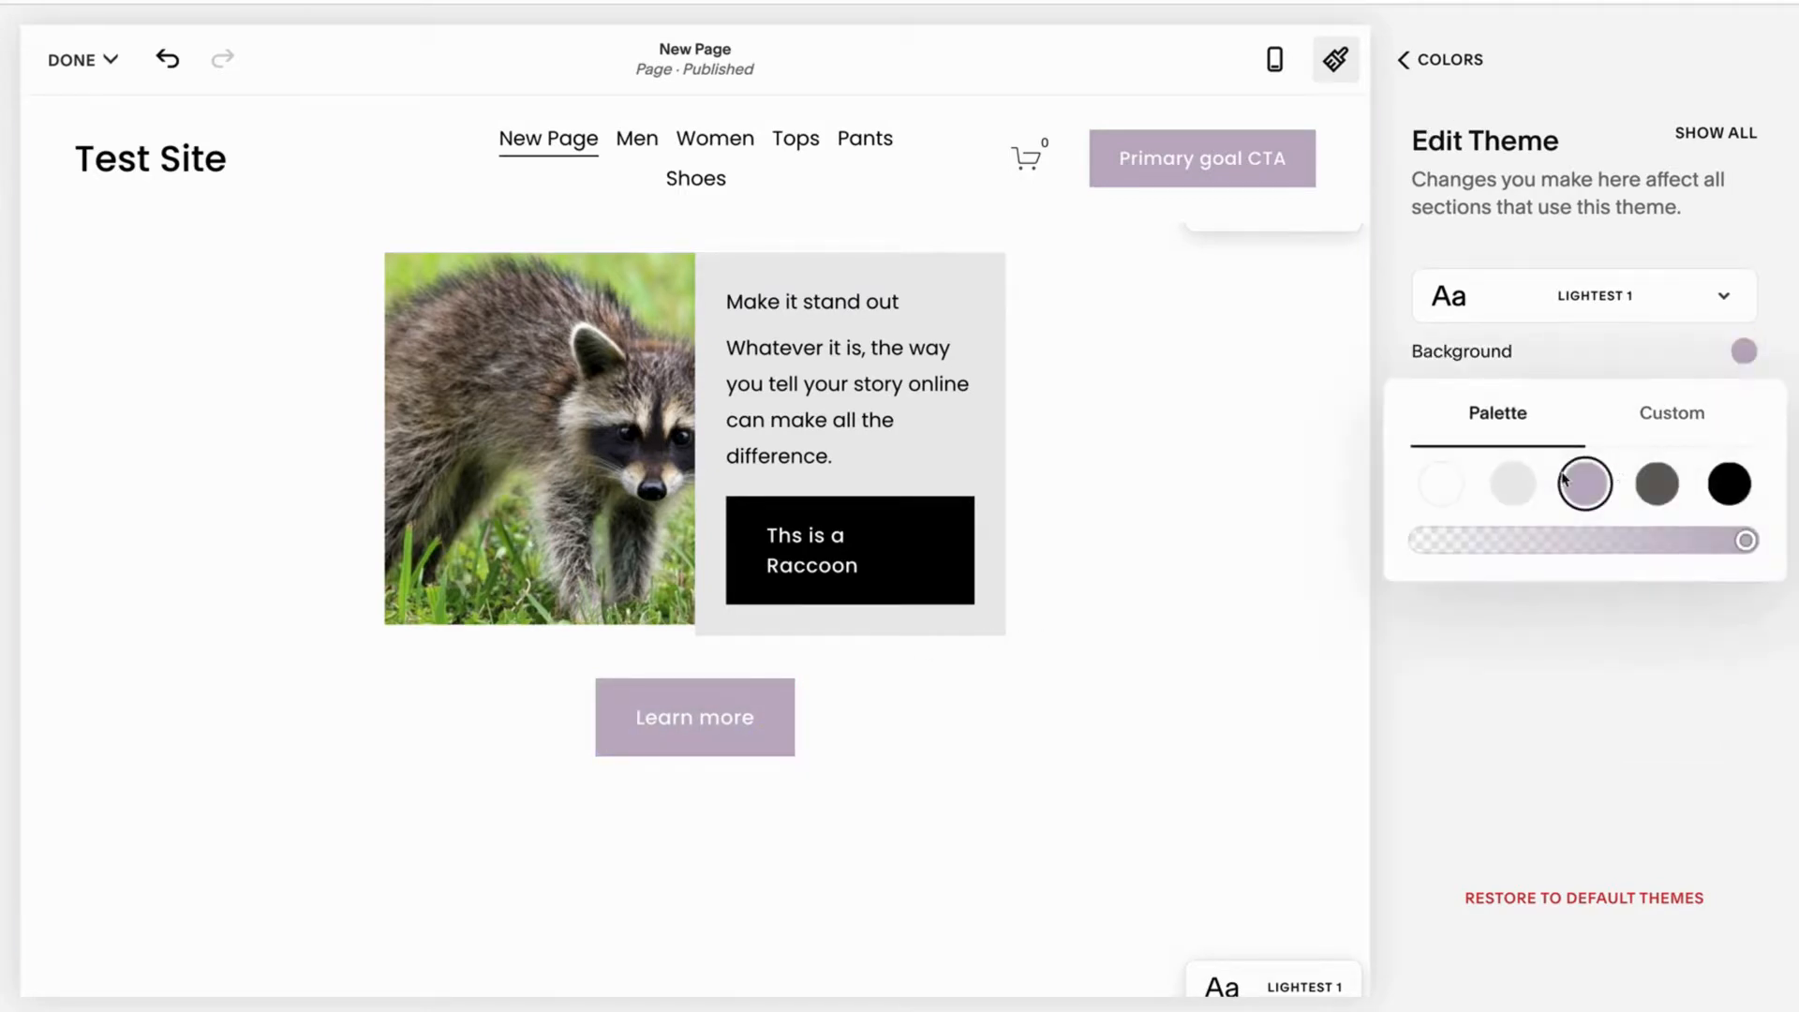
pyautogui.click(1740, 485)
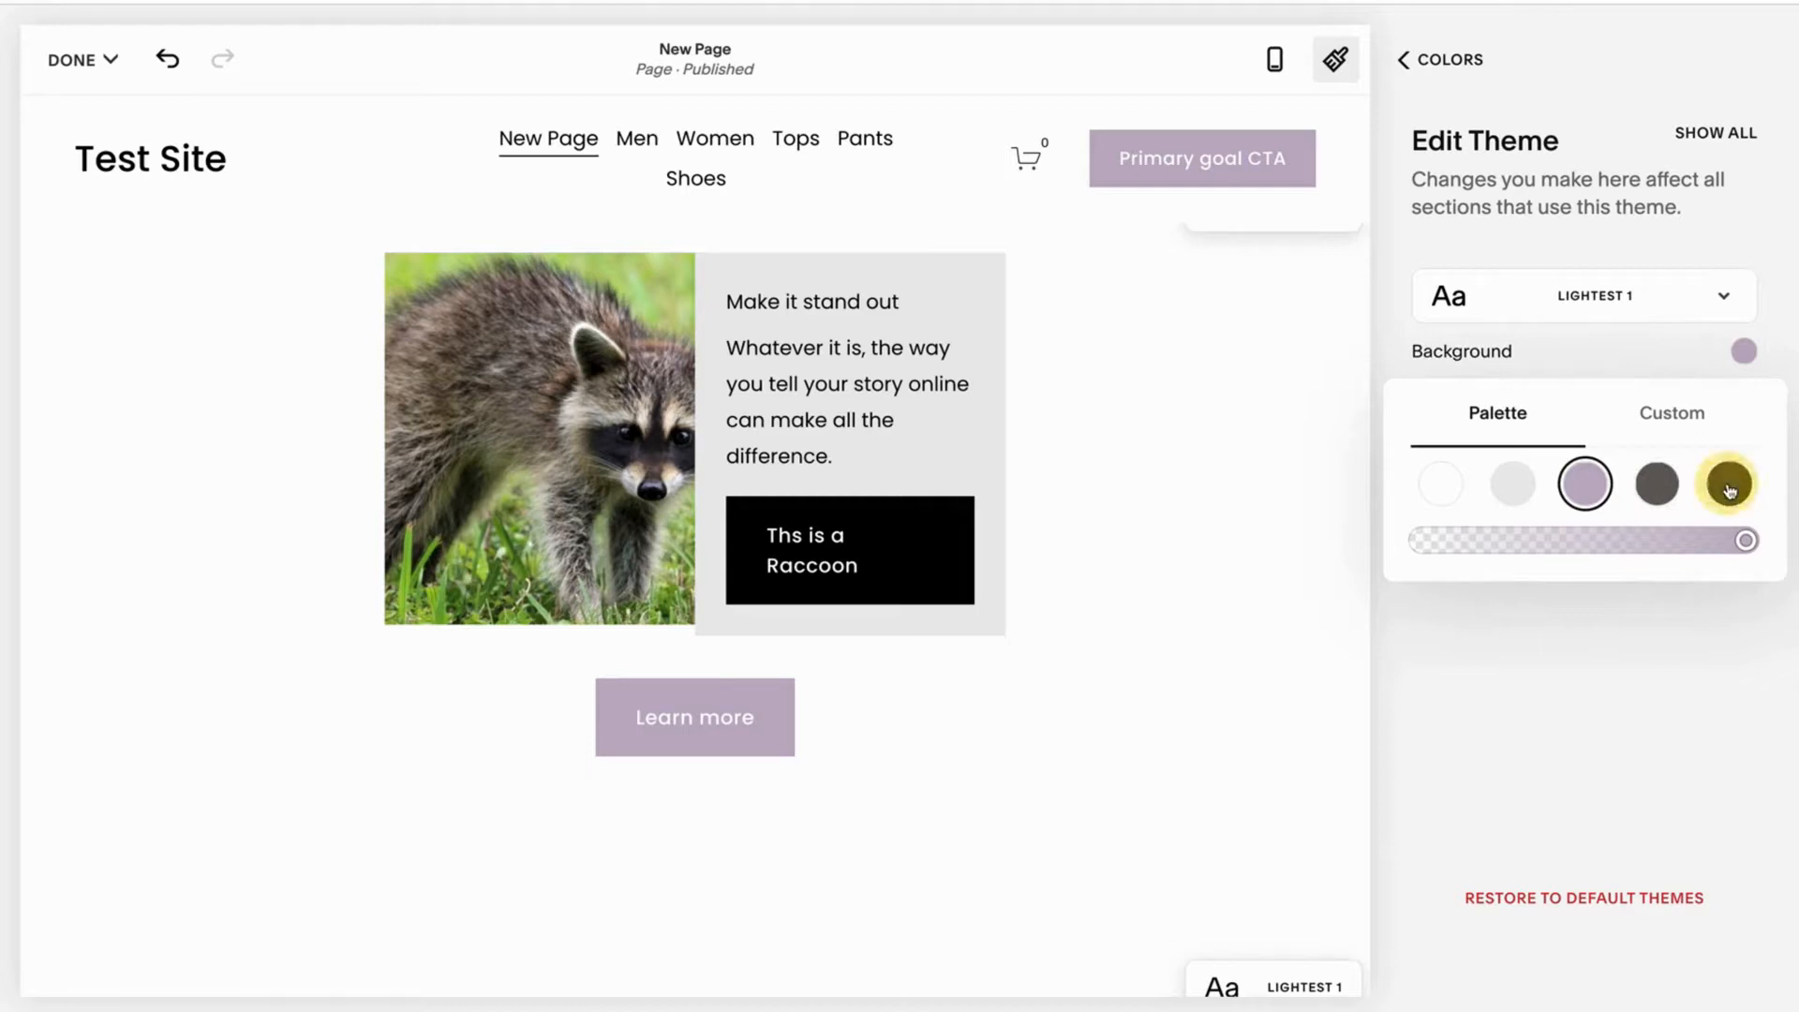
pyautogui.click(1656, 485)
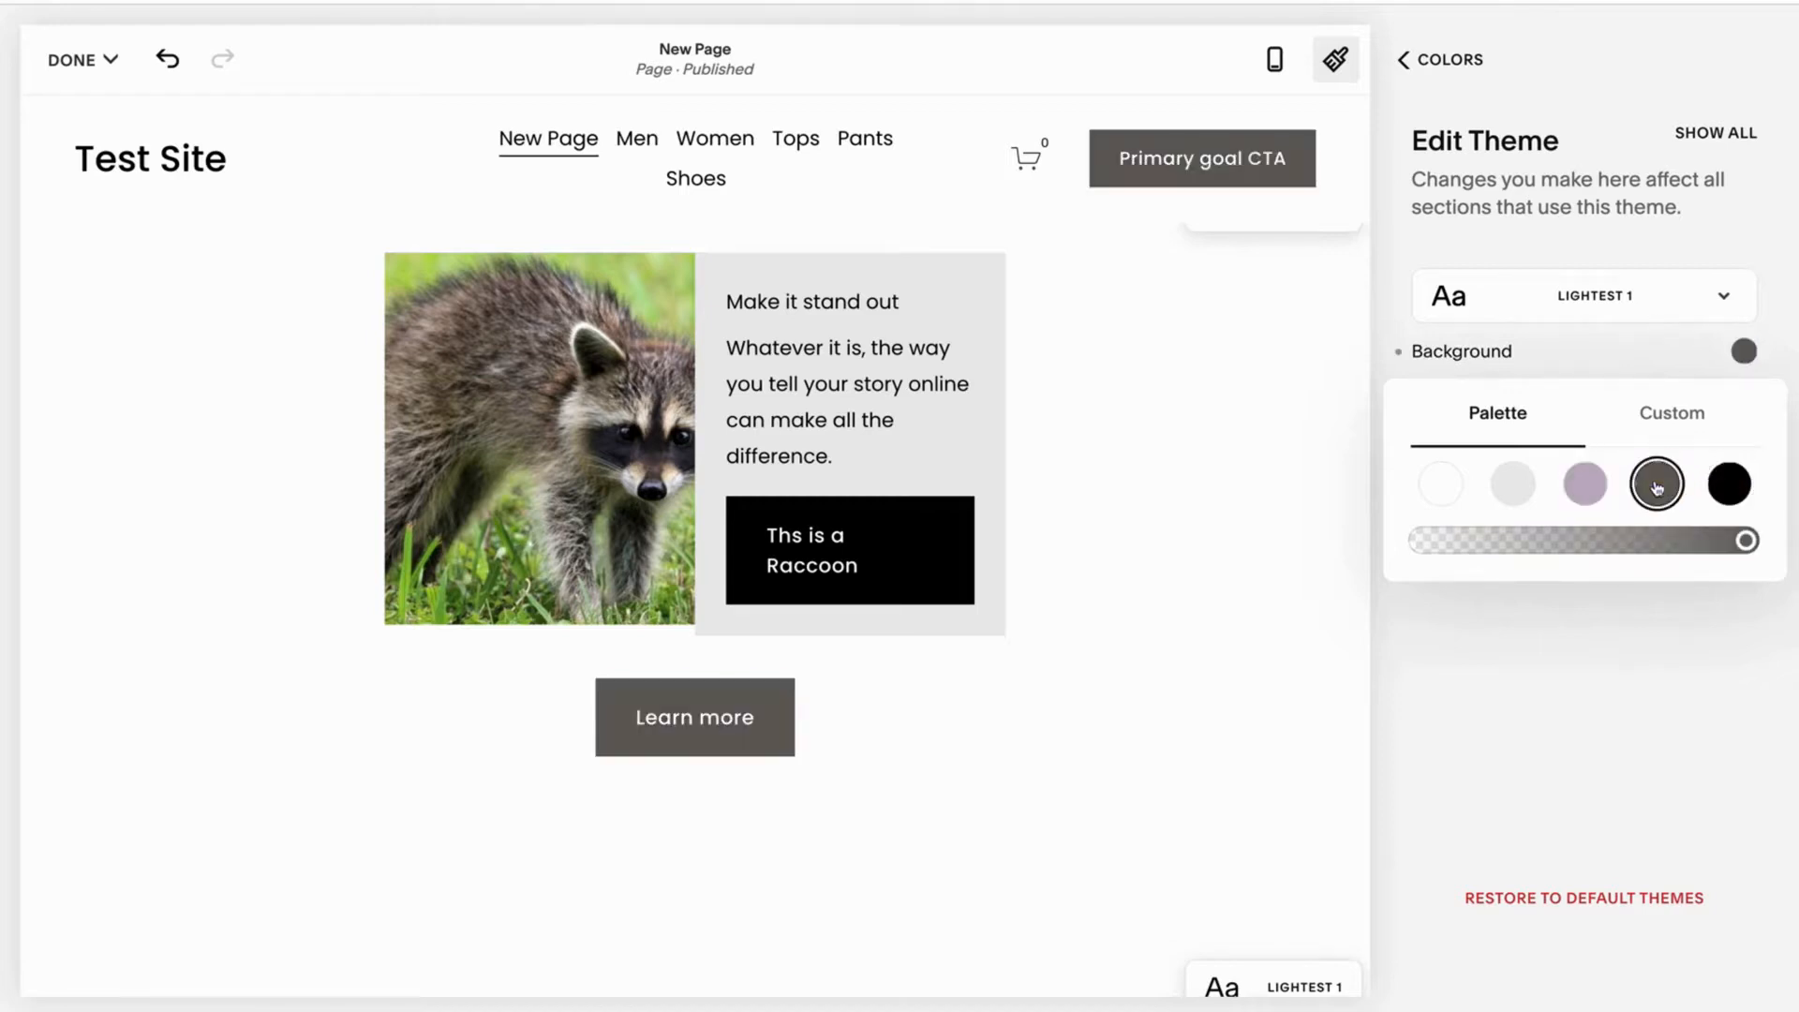
pyautogui.click(700, 482)
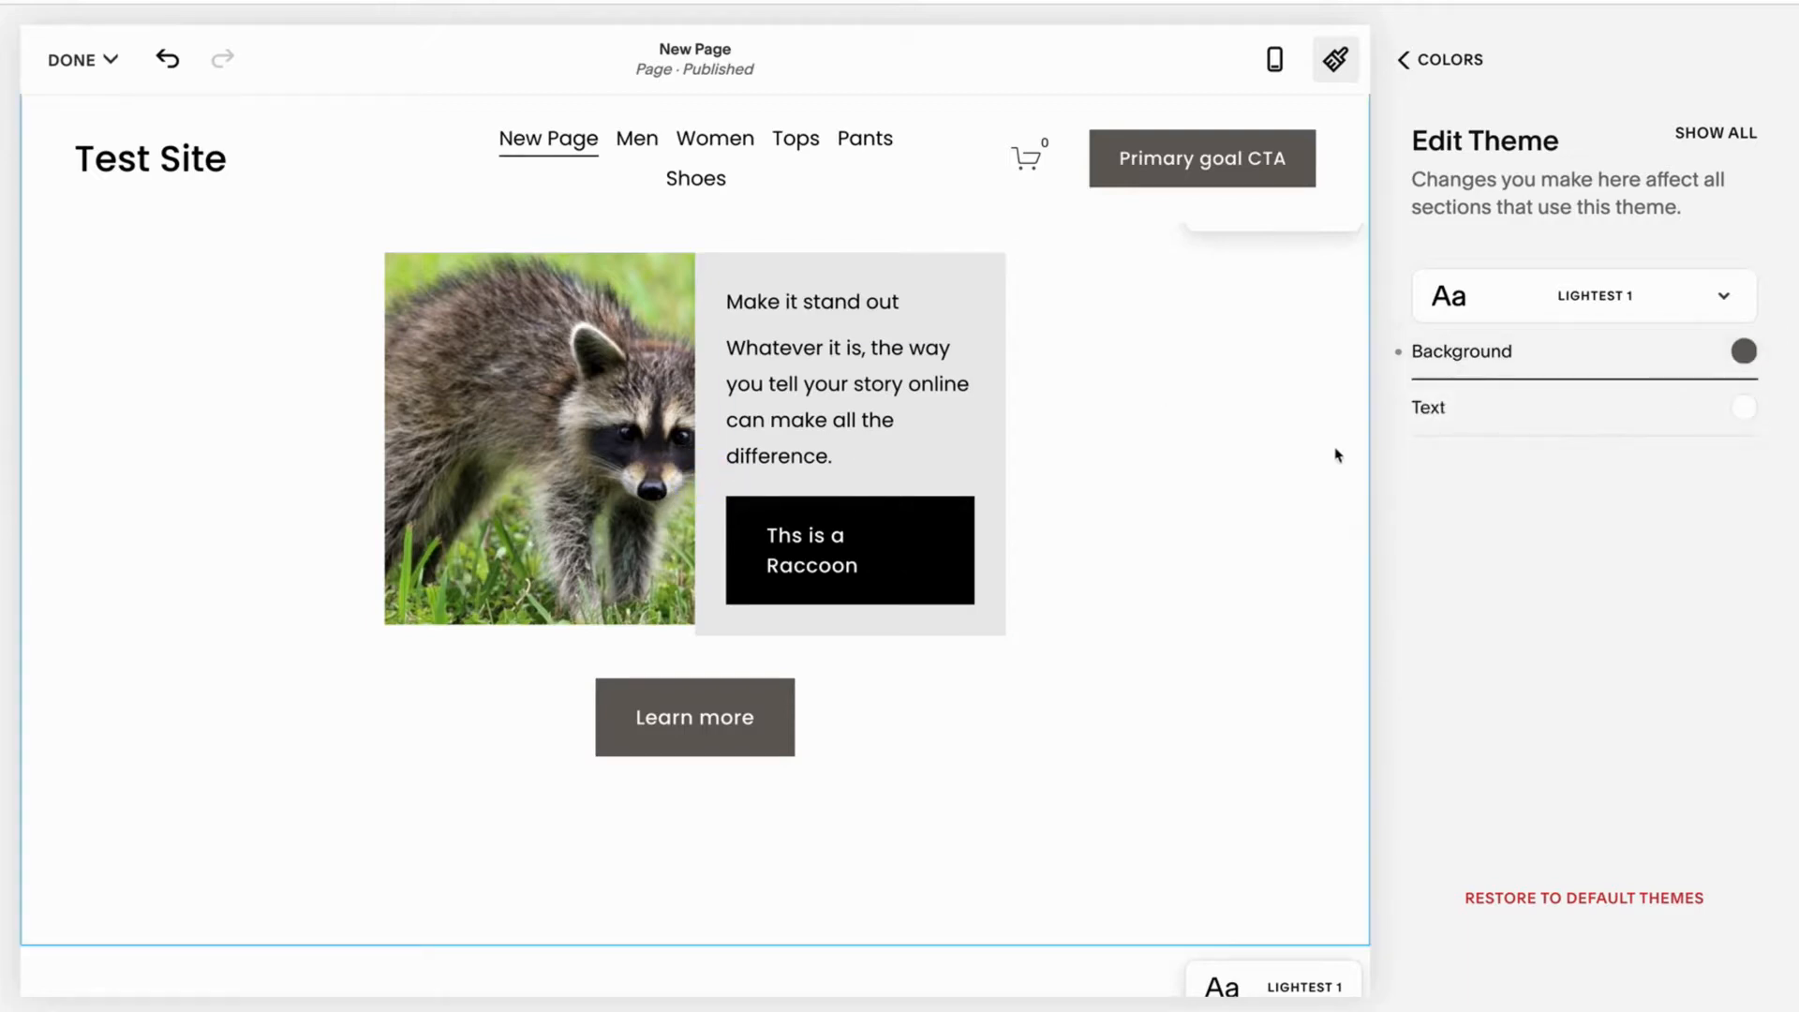
pyautogui.click(956, 459)
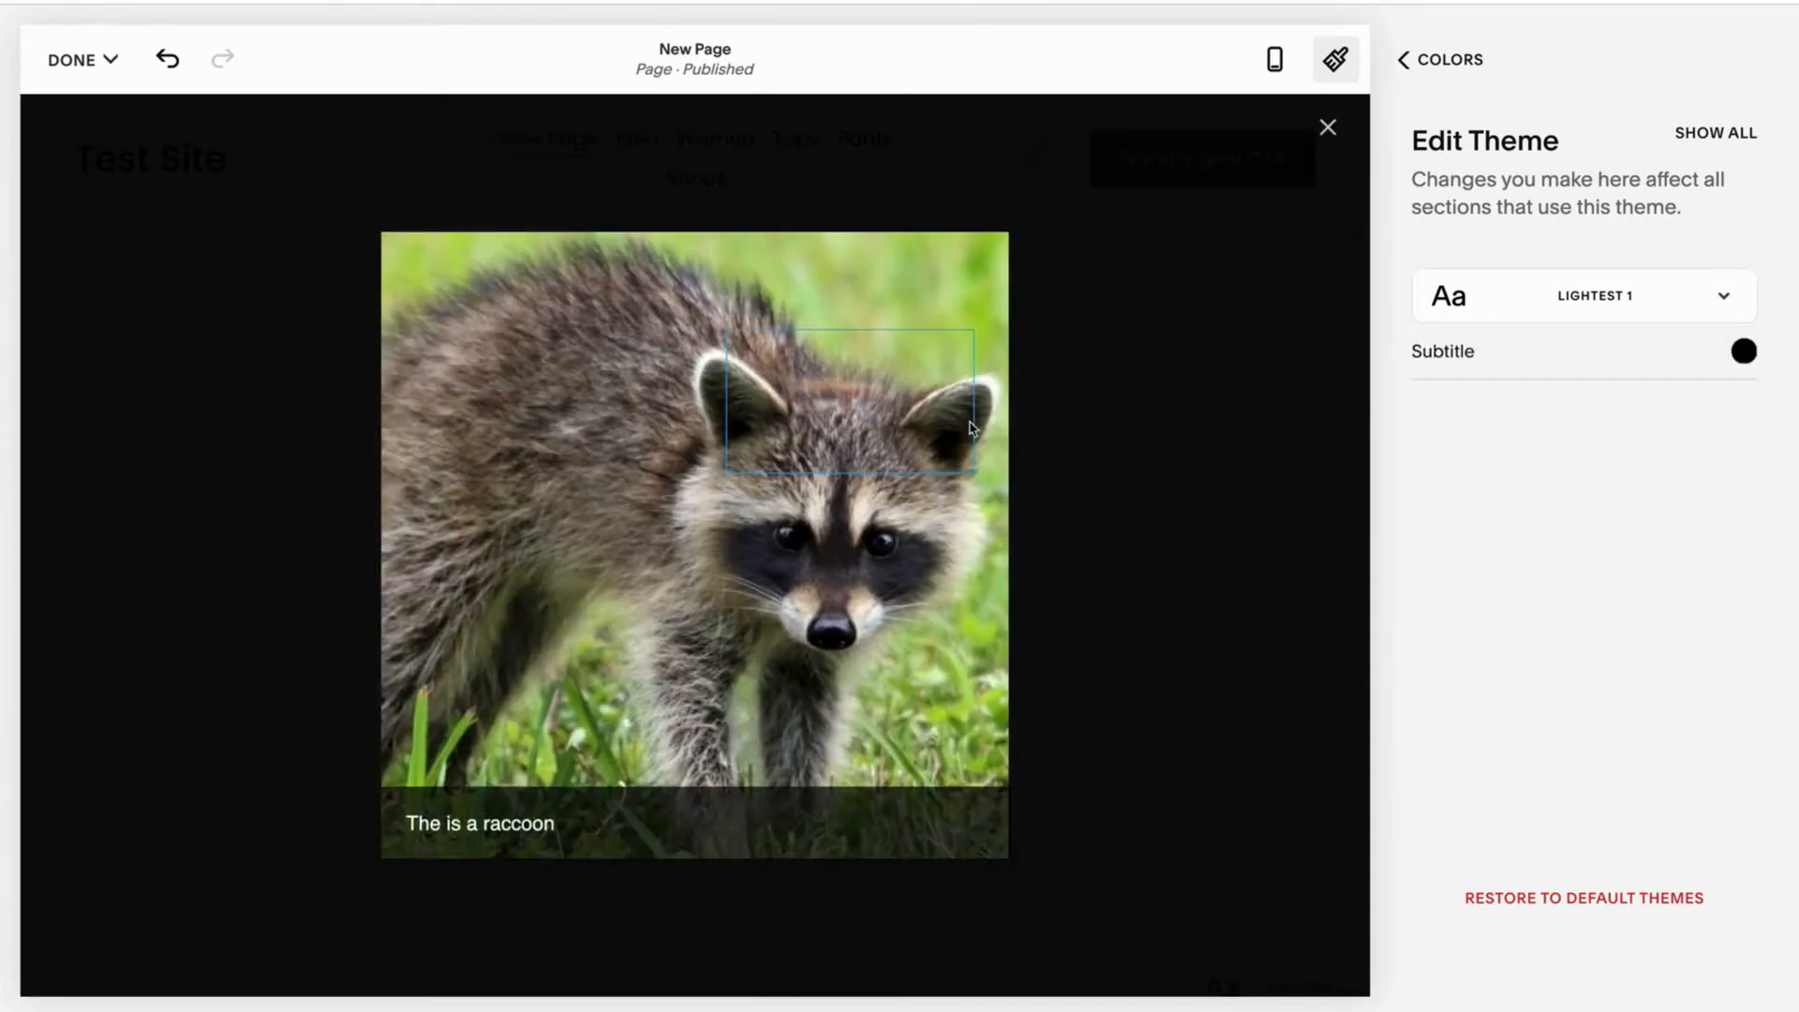
pyautogui.click(1327, 127)
# - Open the Animation options in the raccoon image block's design settings
pyautogui.click(585, 331)
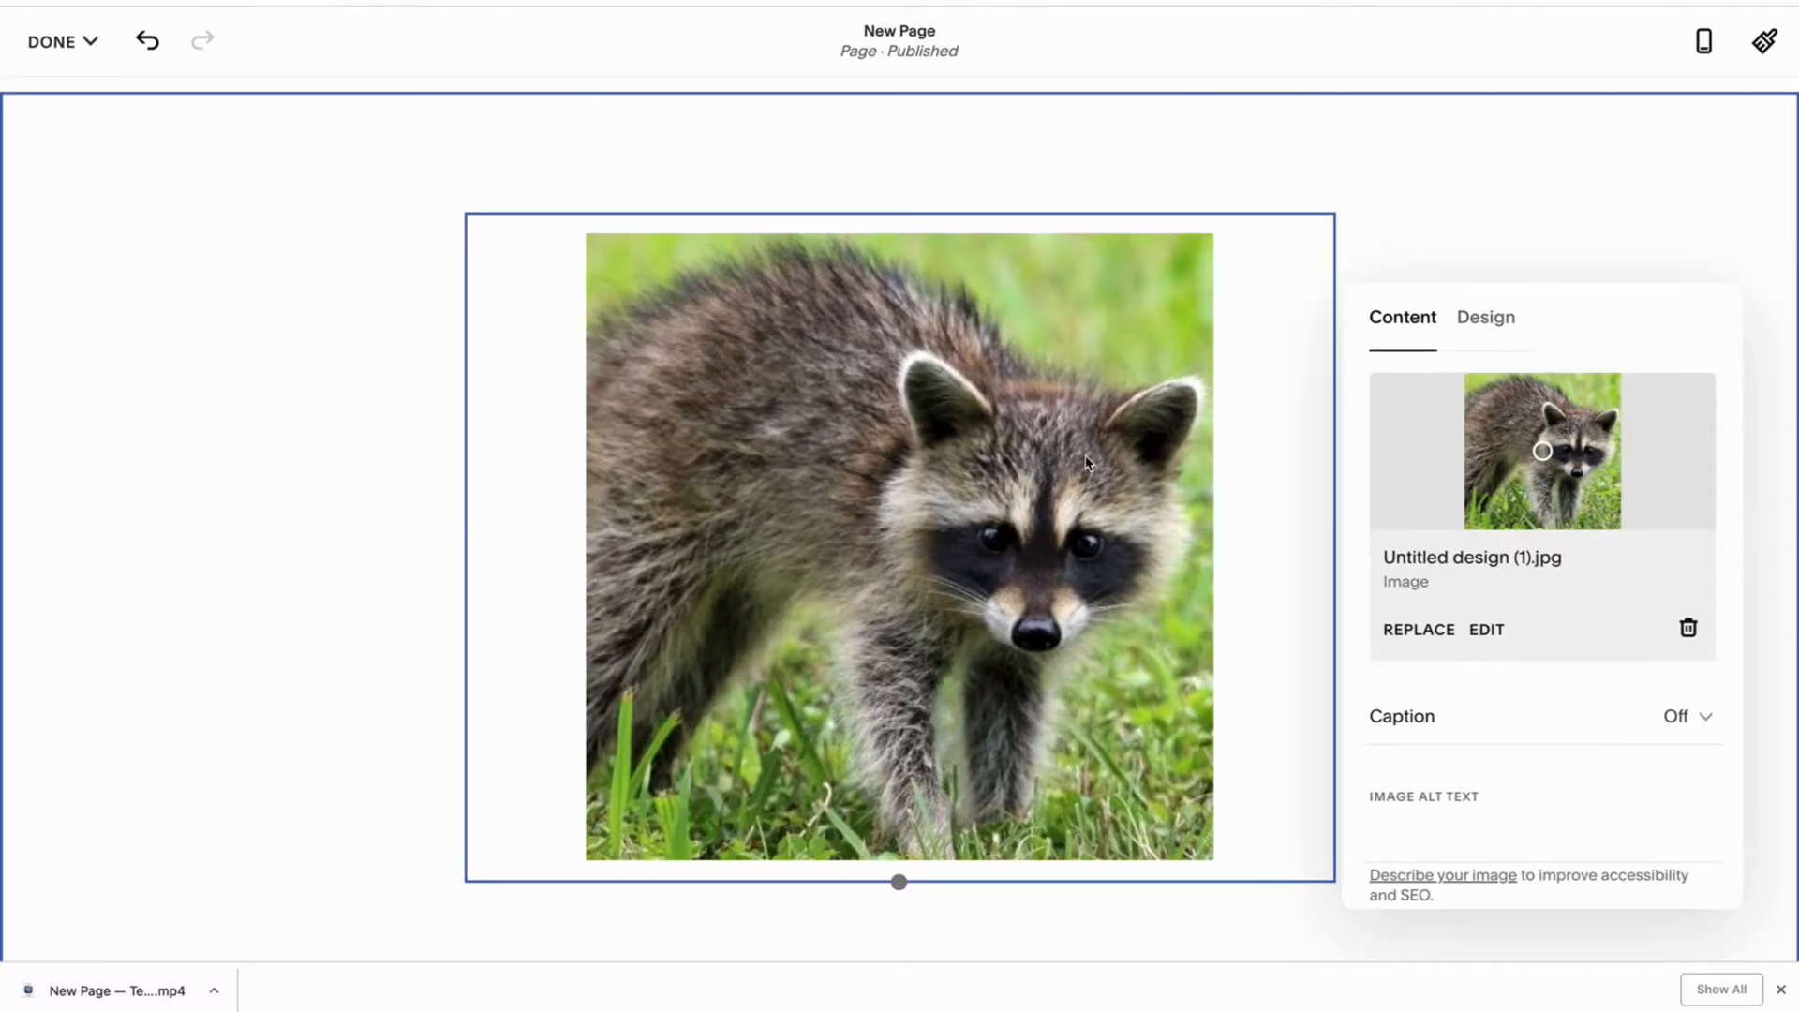
pyautogui.click(1485, 324)
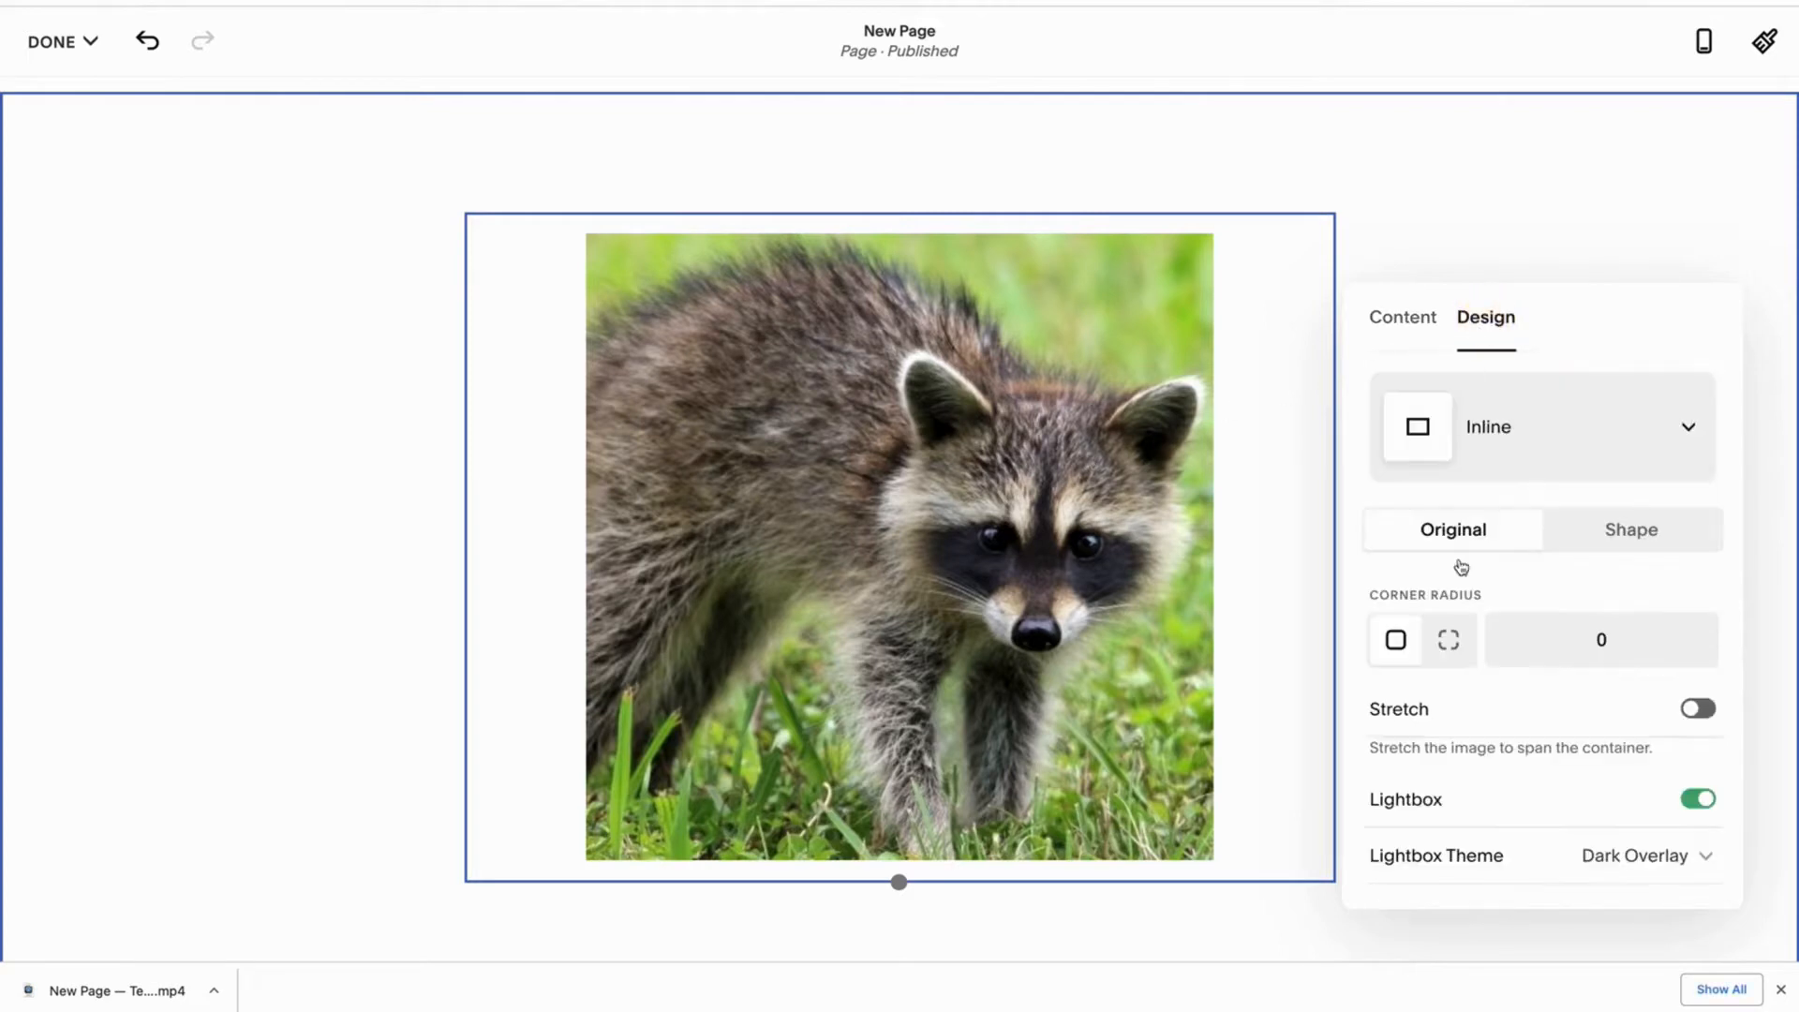
pyautogui.scroll(-2, 1434, 750)
pyautogui.click(1414, 853)
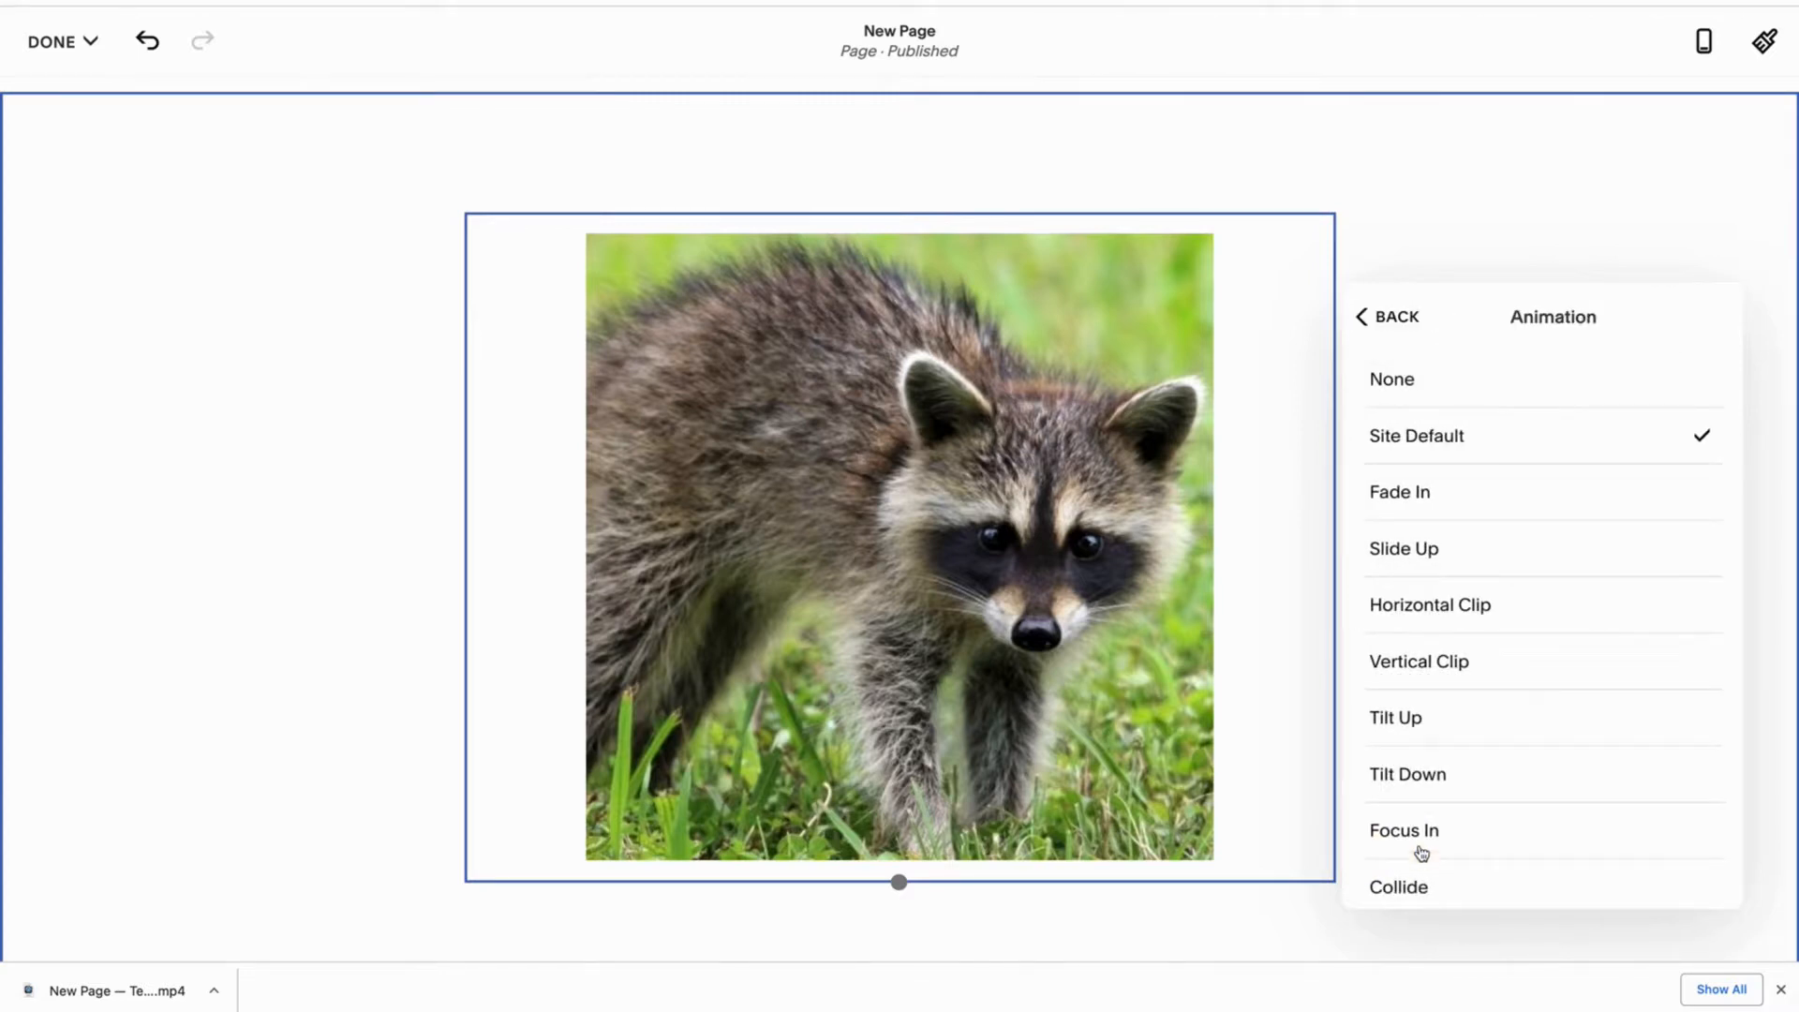
# - Try the raccoon block's animations in turn: Fade In, Slide Up, Horizontal Clip, Vertical Clip, Tilt Up, Tilt Down, Focus In, Collide, Reveal and Custom
pyautogui.click(1441, 497)
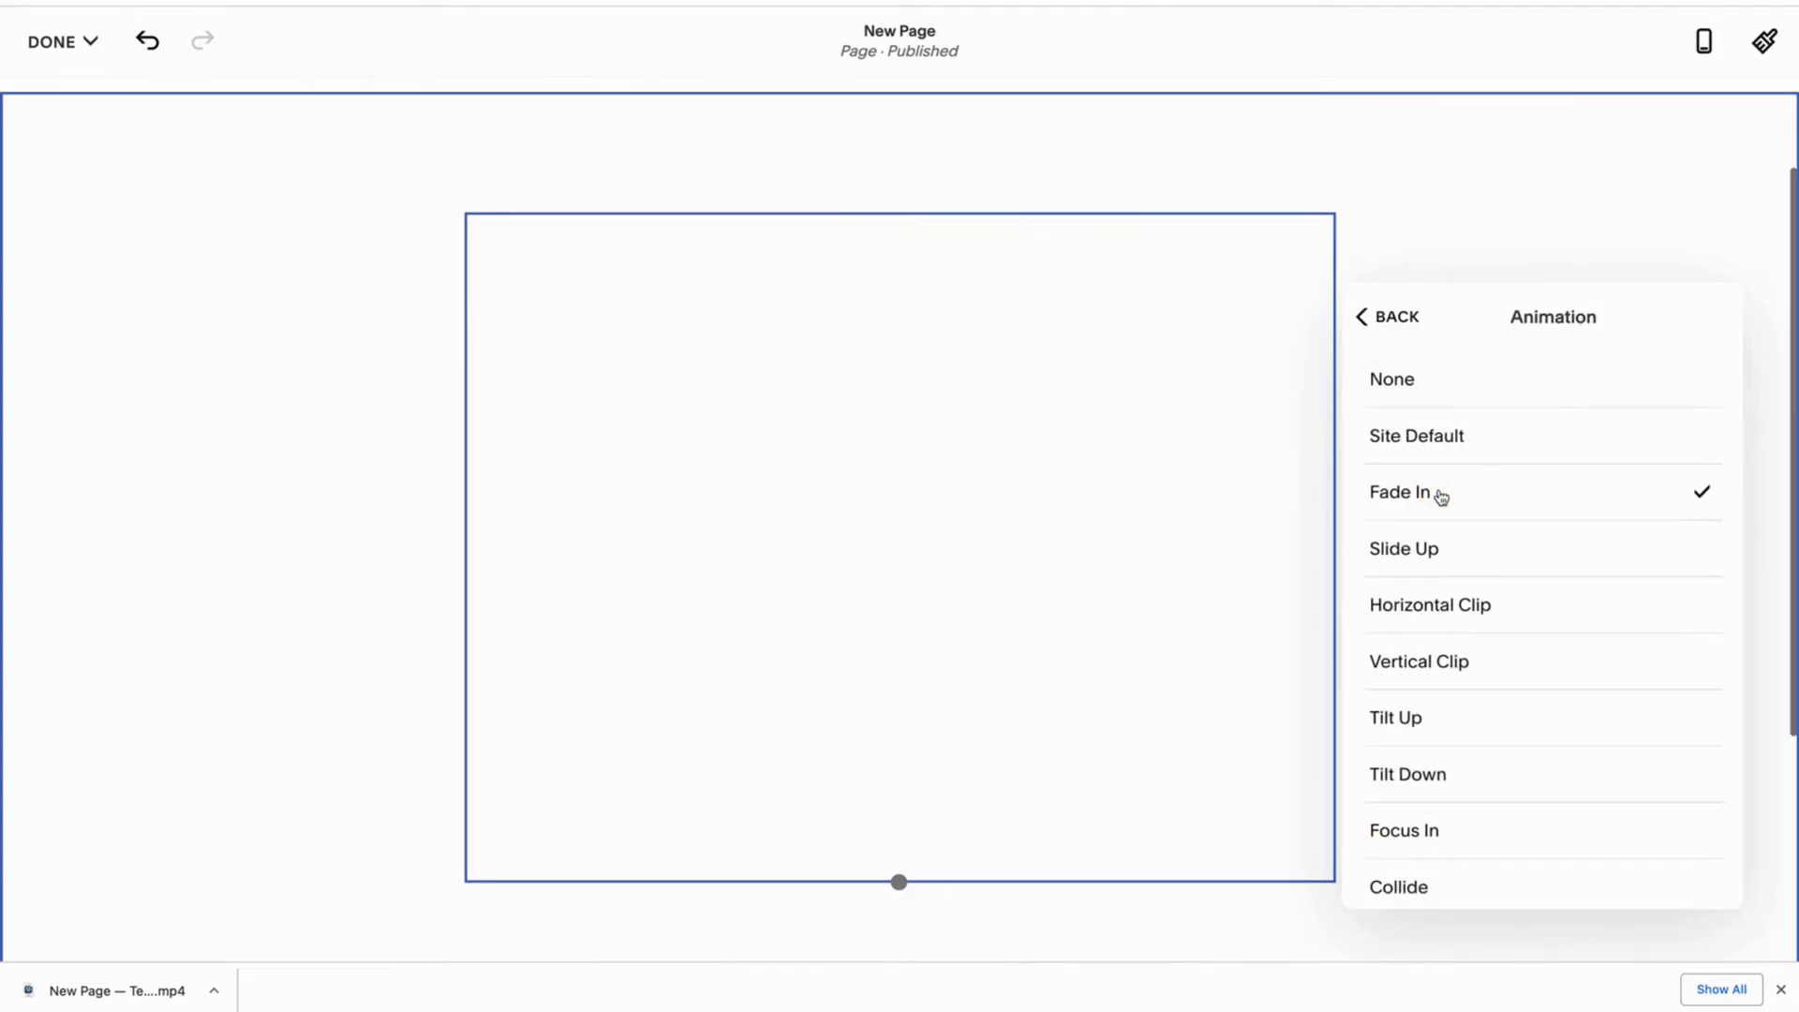
pyautogui.click(1430, 557)
pyautogui.click(1432, 608)
pyautogui.click(1440, 668)
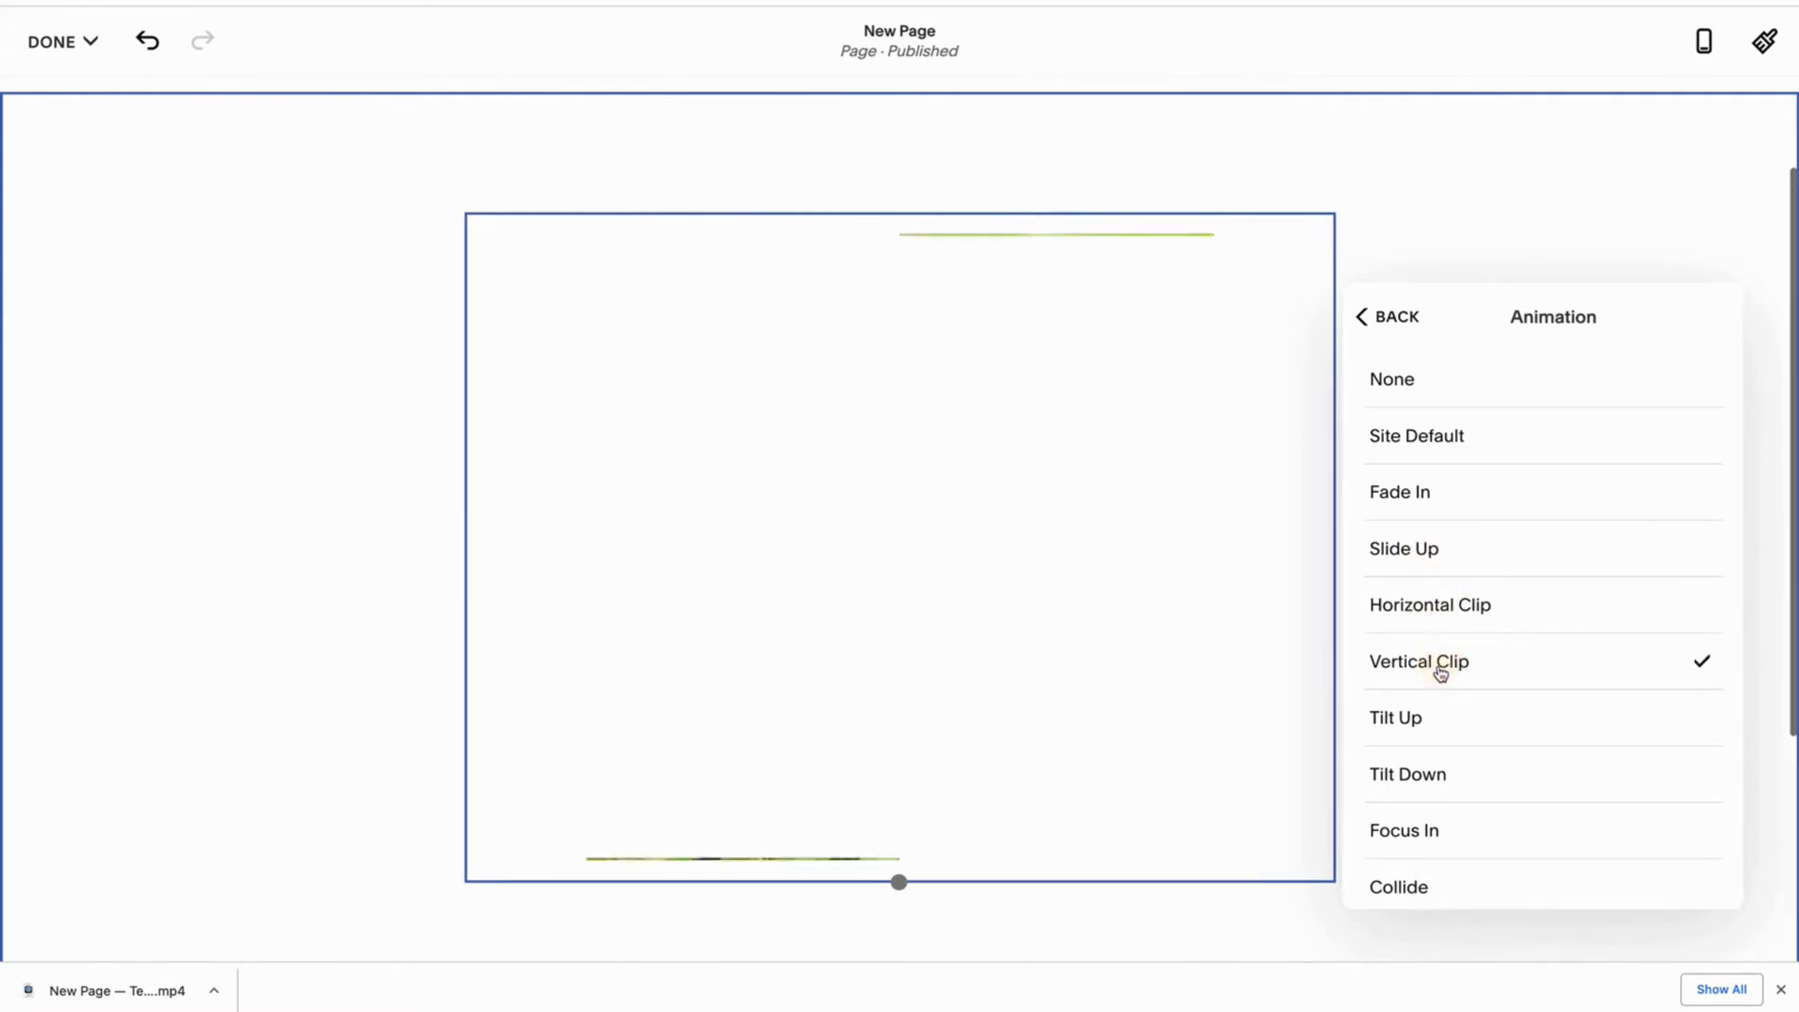
pyautogui.click(1414, 729)
pyautogui.click(1415, 770)
pyautogui.click(1415, 848)
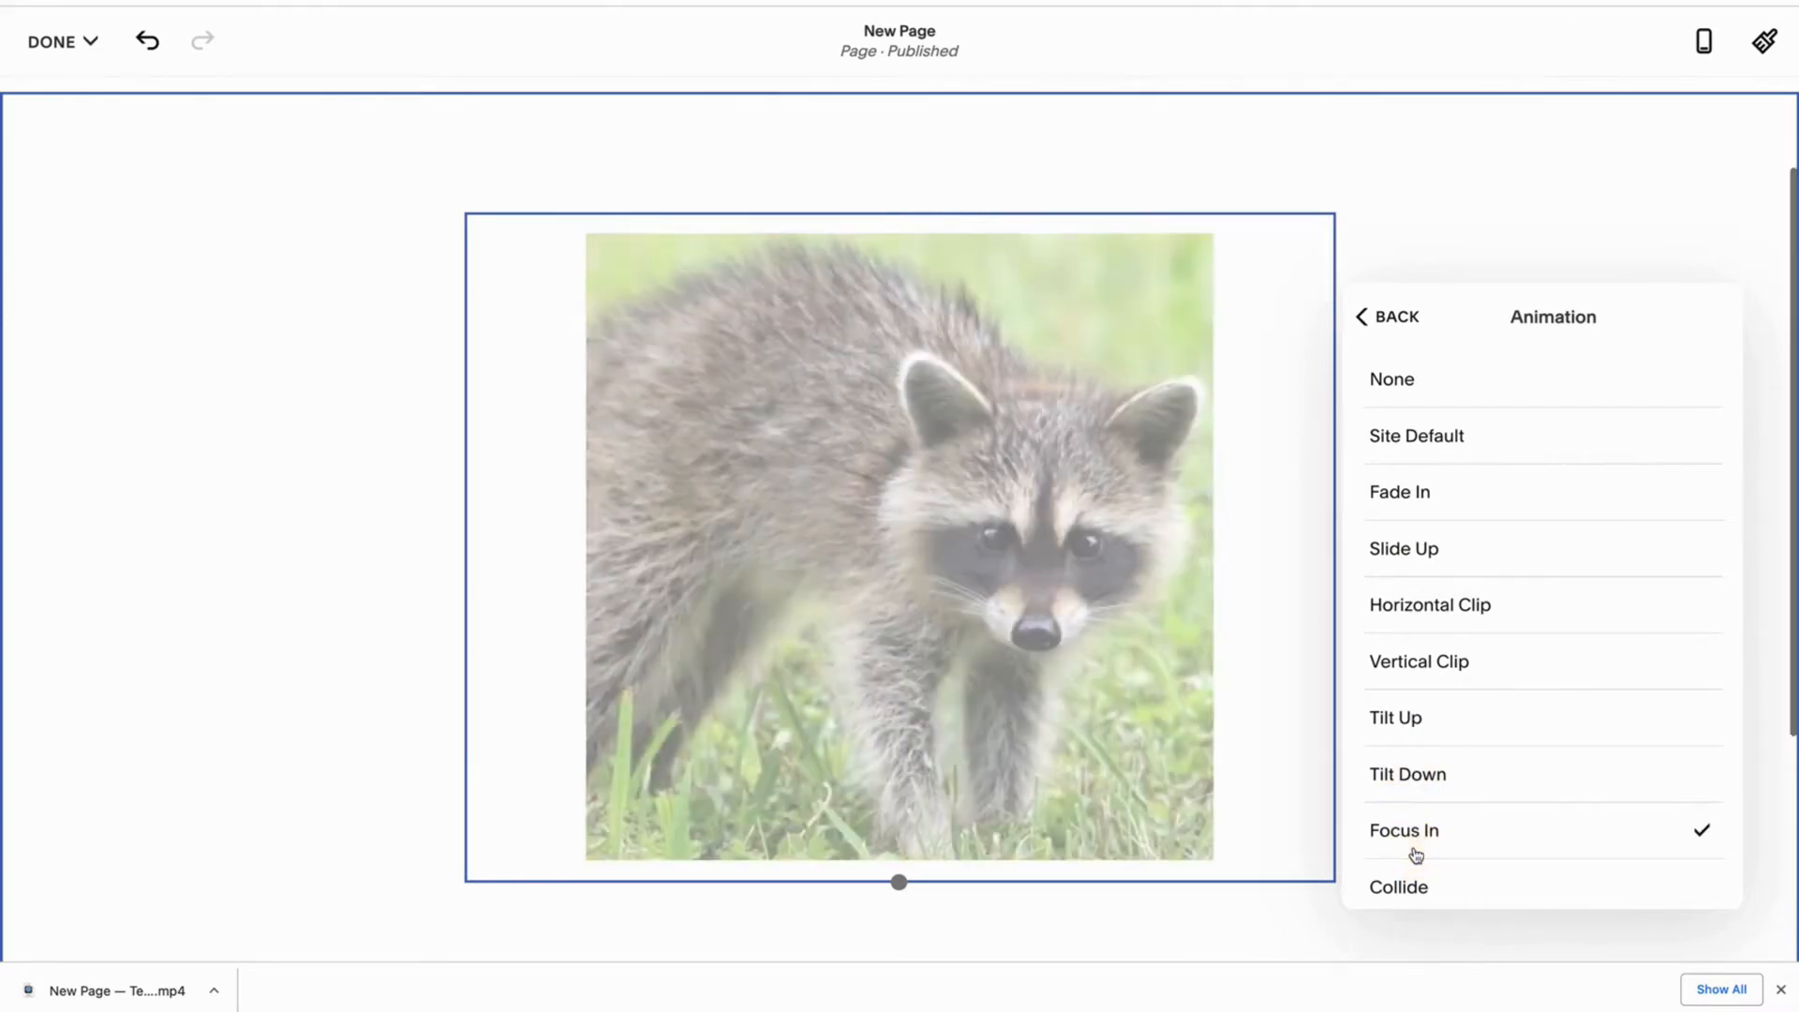
pyautogui.scroll(-1, 1414, 853)
pyautogui.click(1415, 842)
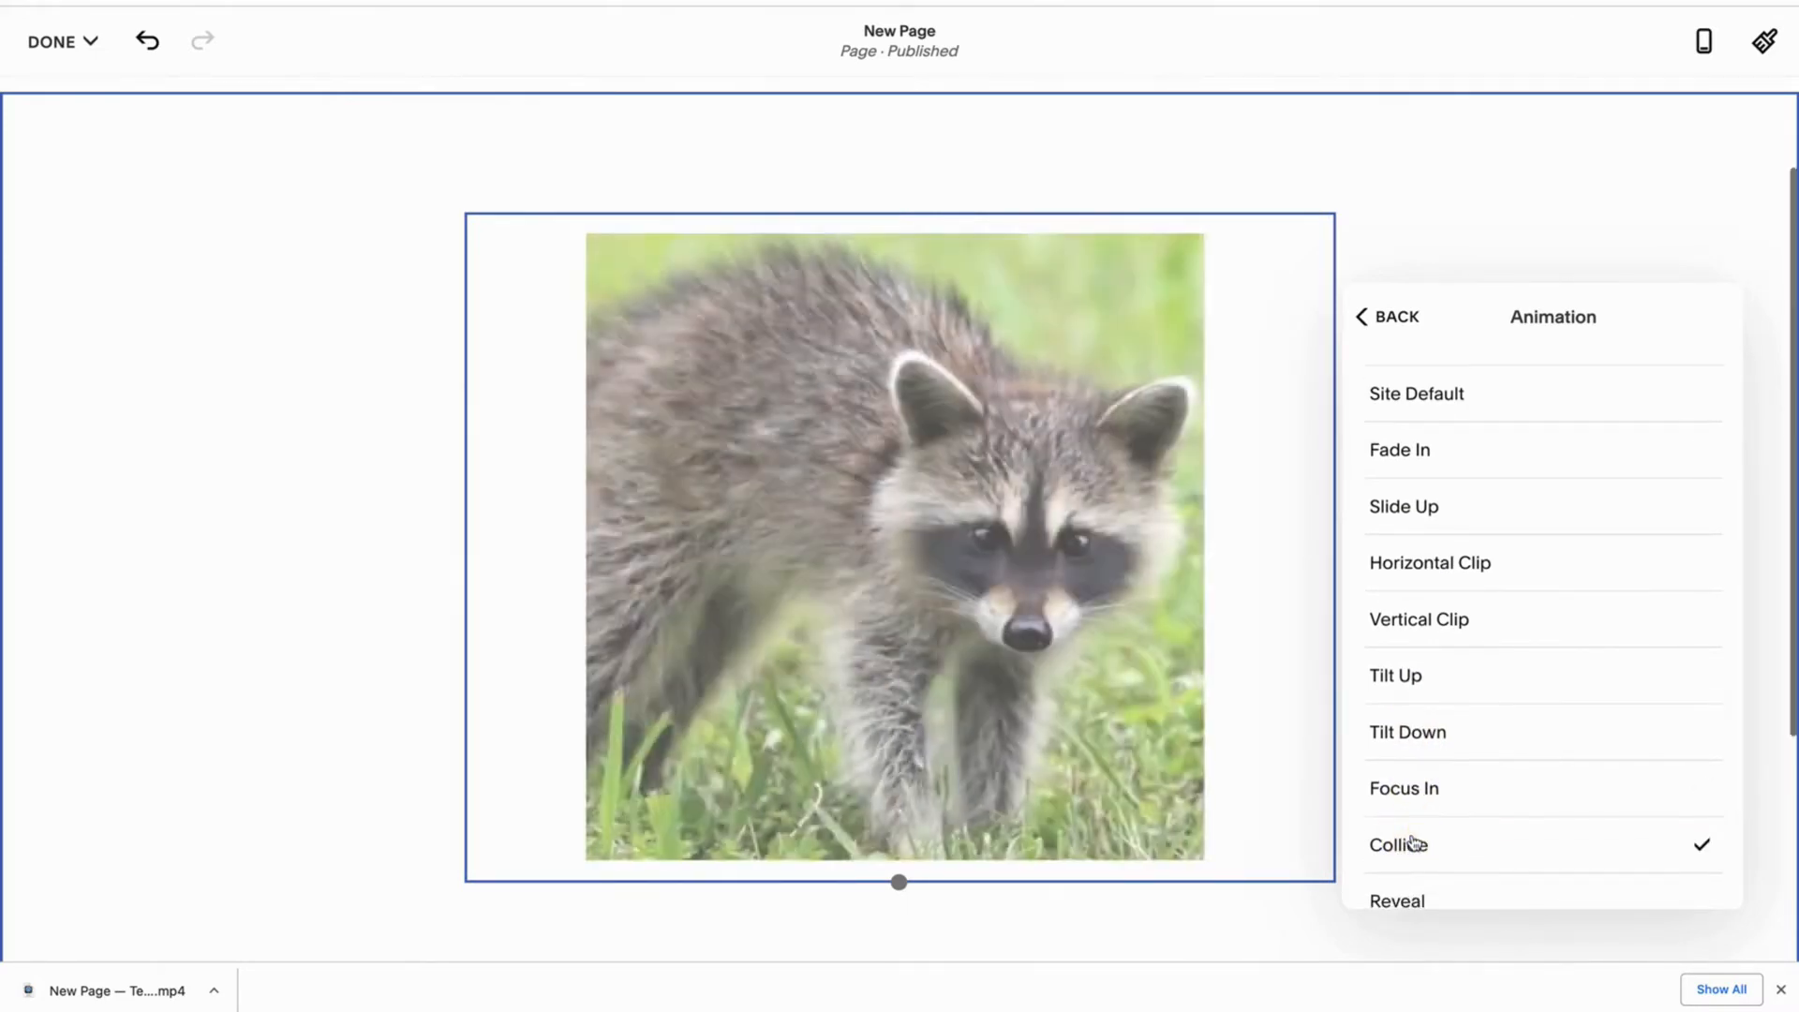
pyautogui.scroll(-1, 1413, 836)
pyautogui.click(1410, 827)
pyautogui.scroll(-1, 1410, 832)
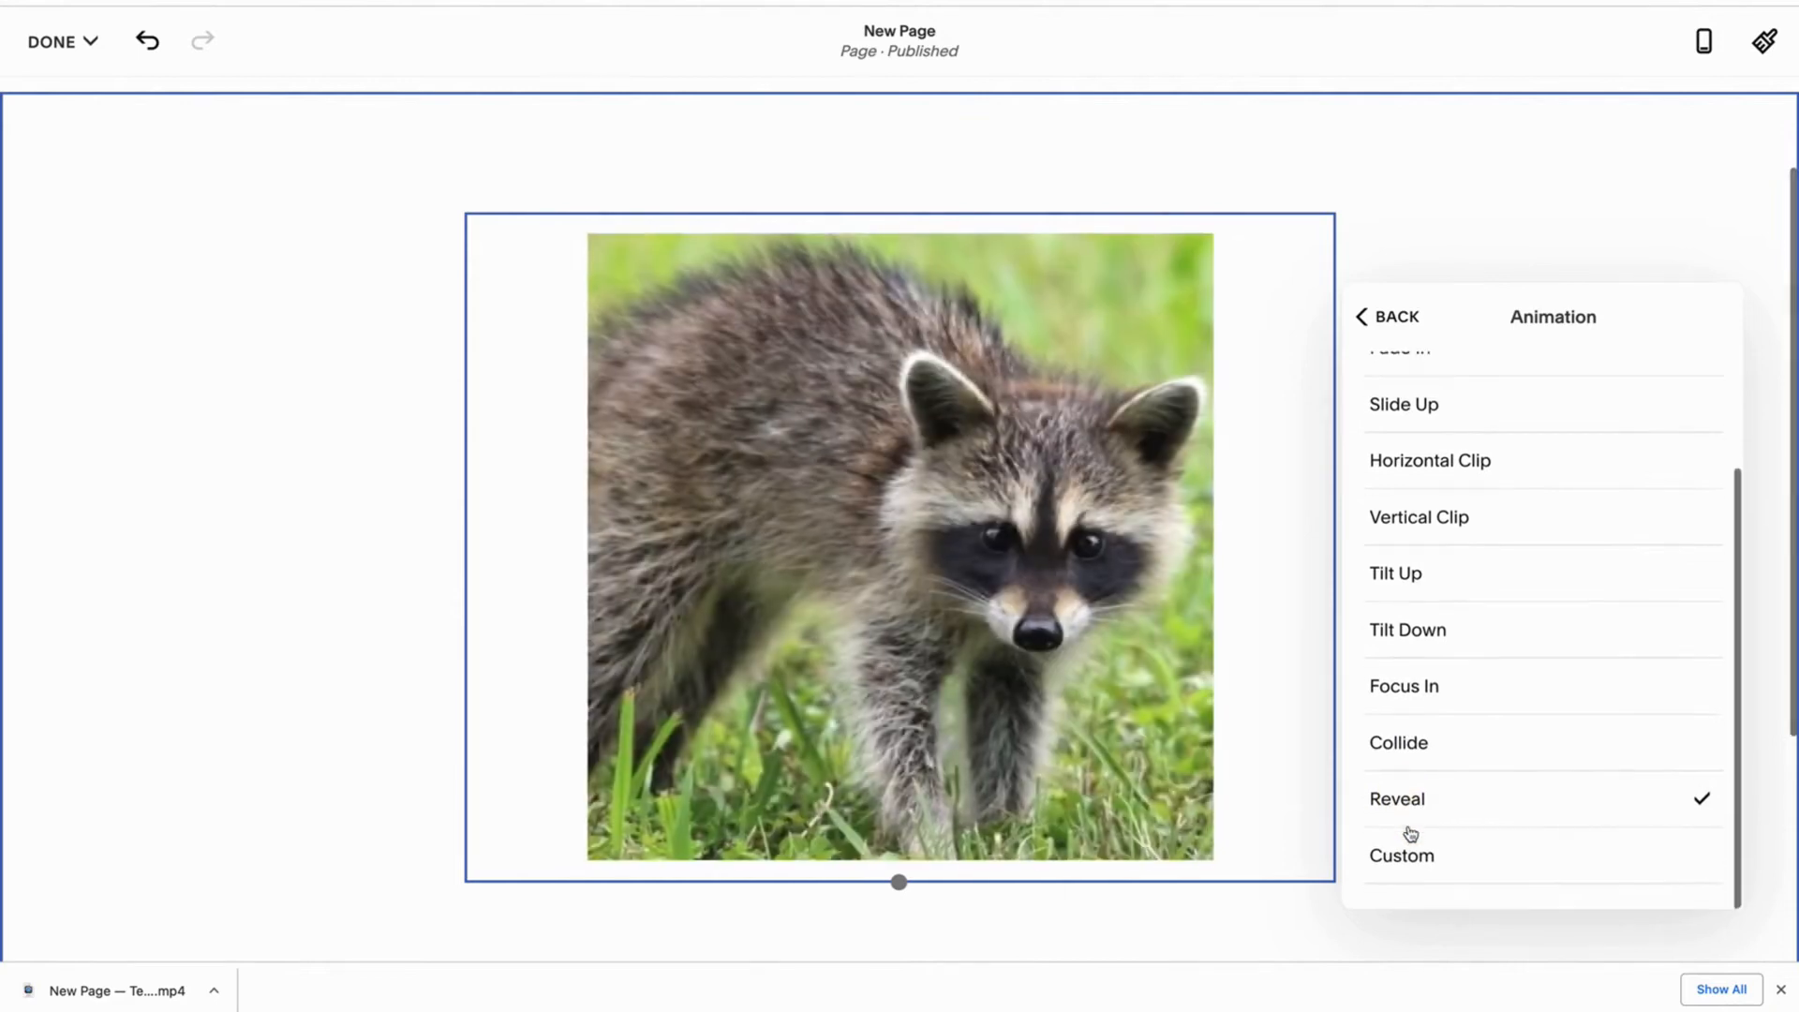
pyautogui.click(1403, 854)
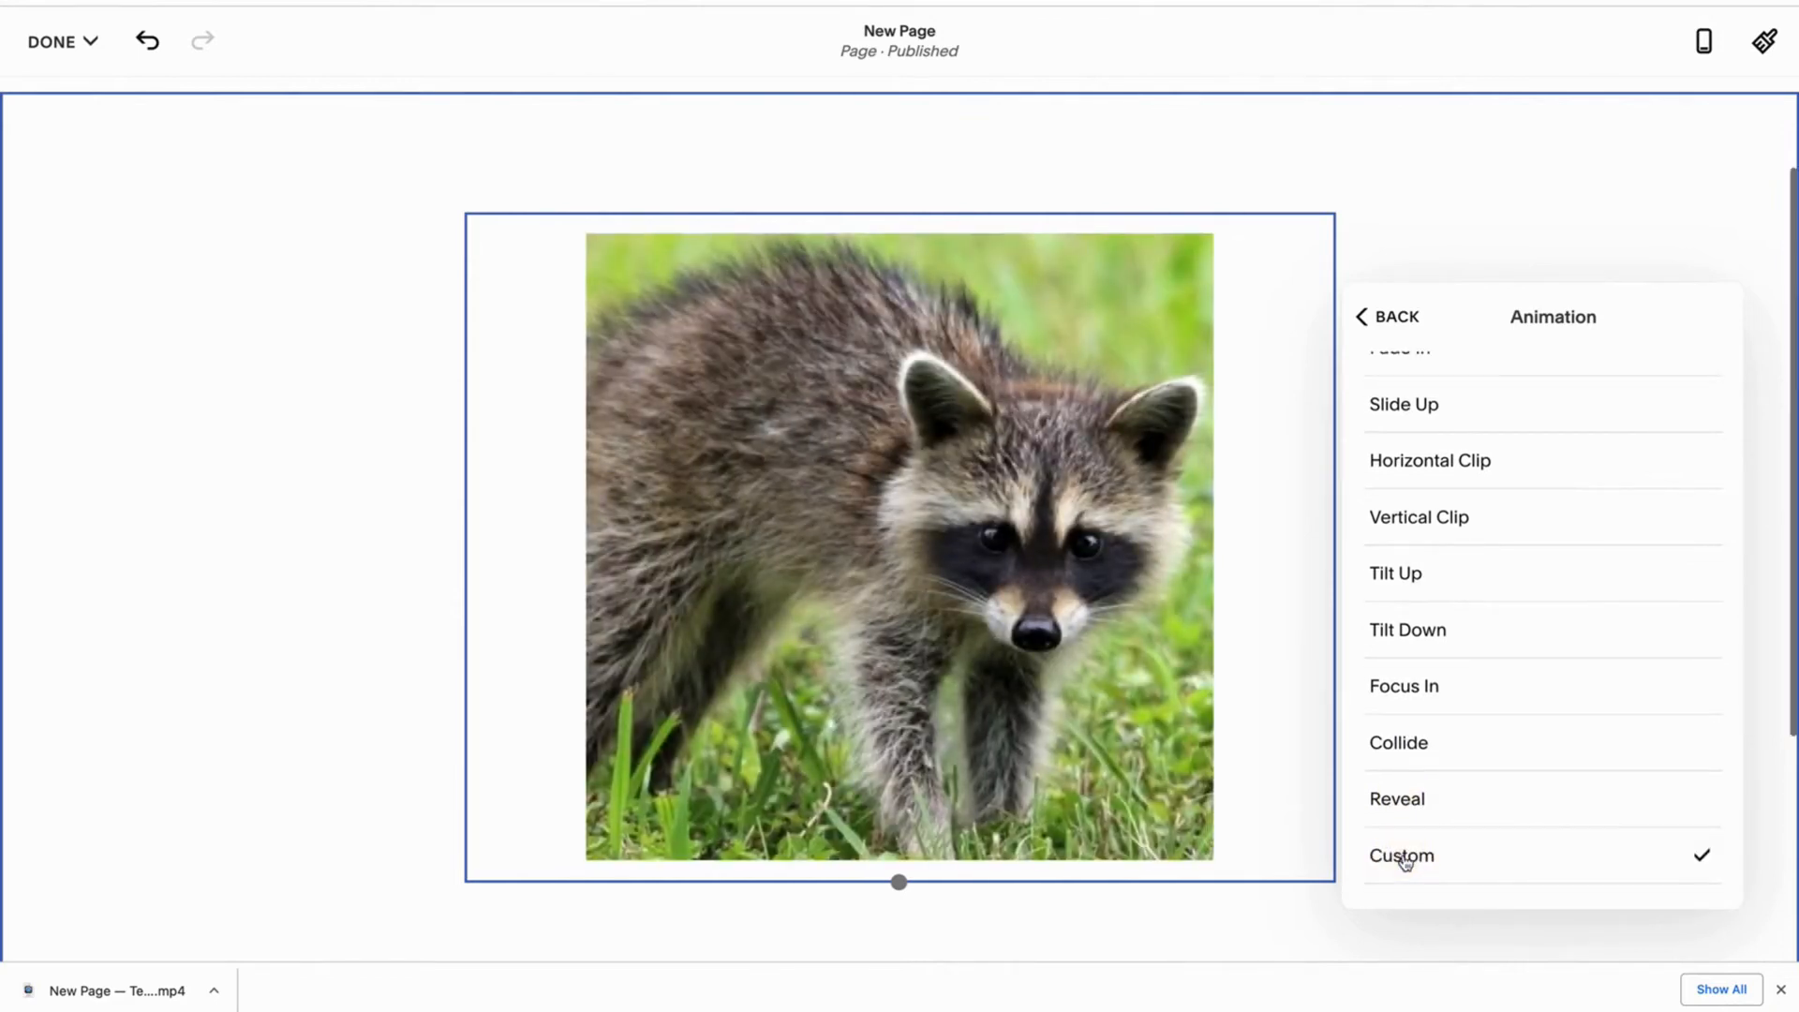
# - Preview the Reveal and Collide animations again and set the raccoon block's animation to Focus In
pyautogui.click(1397, 799)
pyautogui.click(1401, 749)
pyautogui.click(1403, 701)
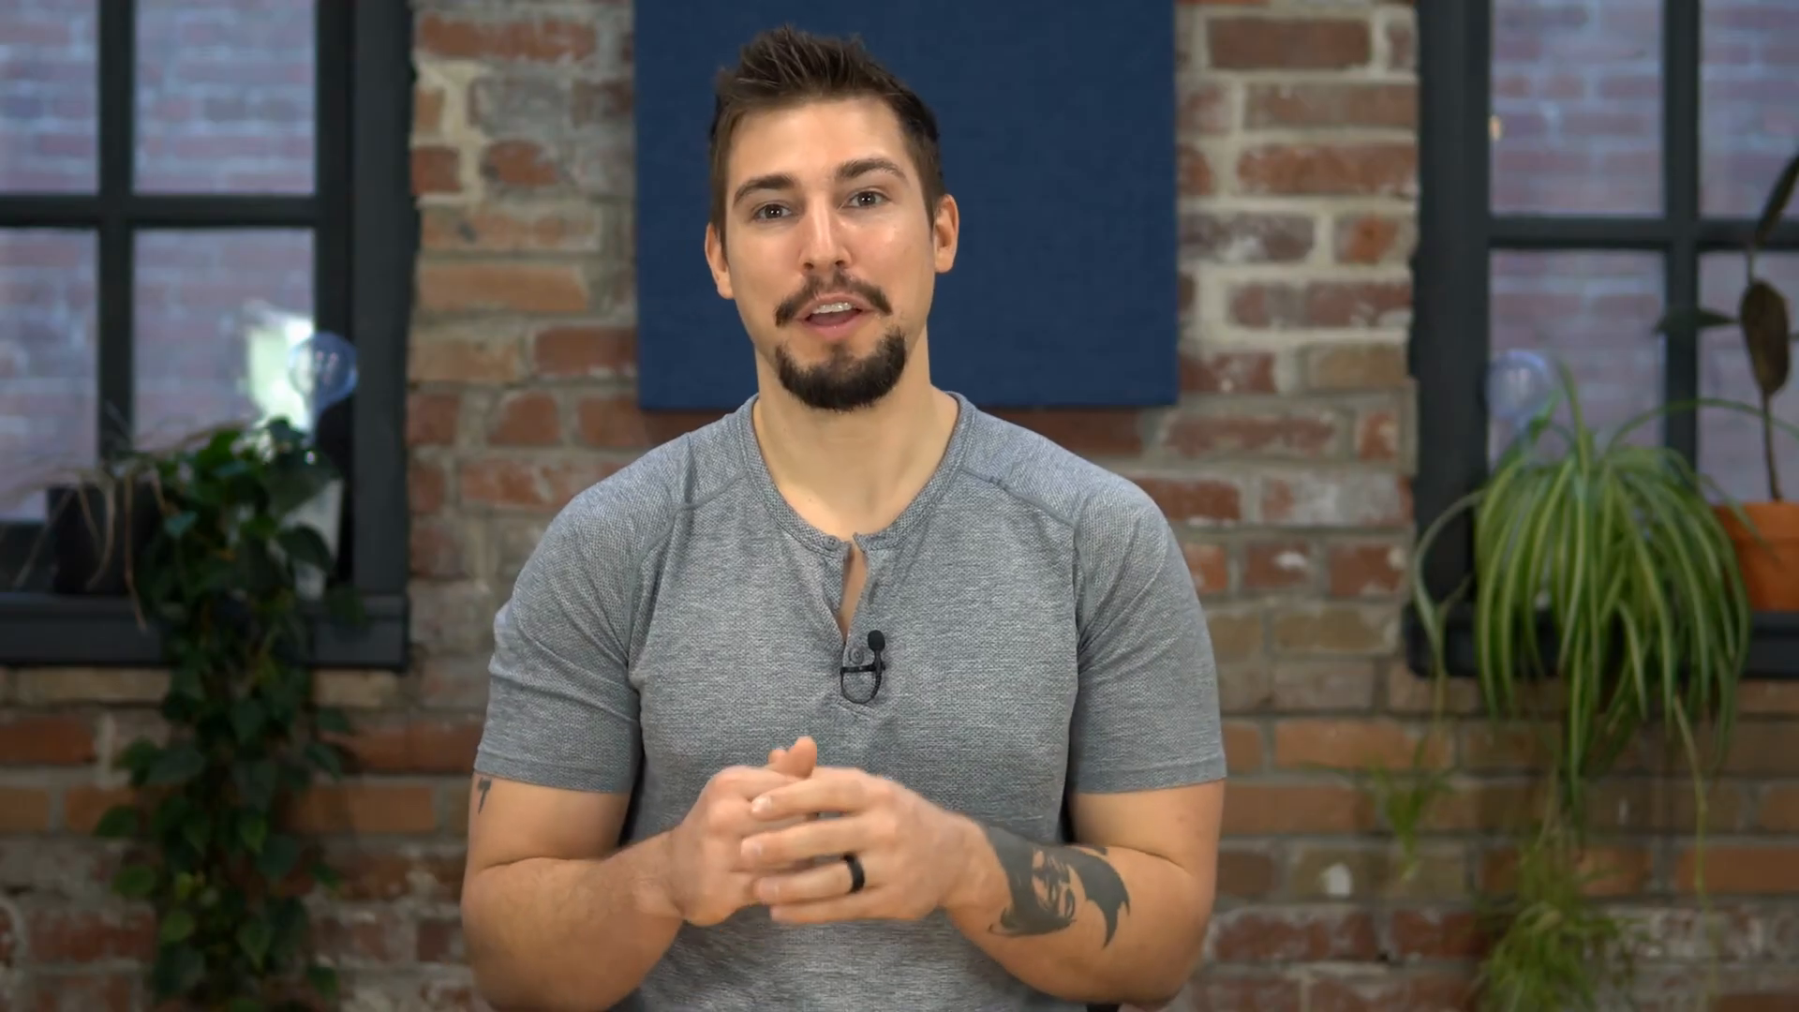